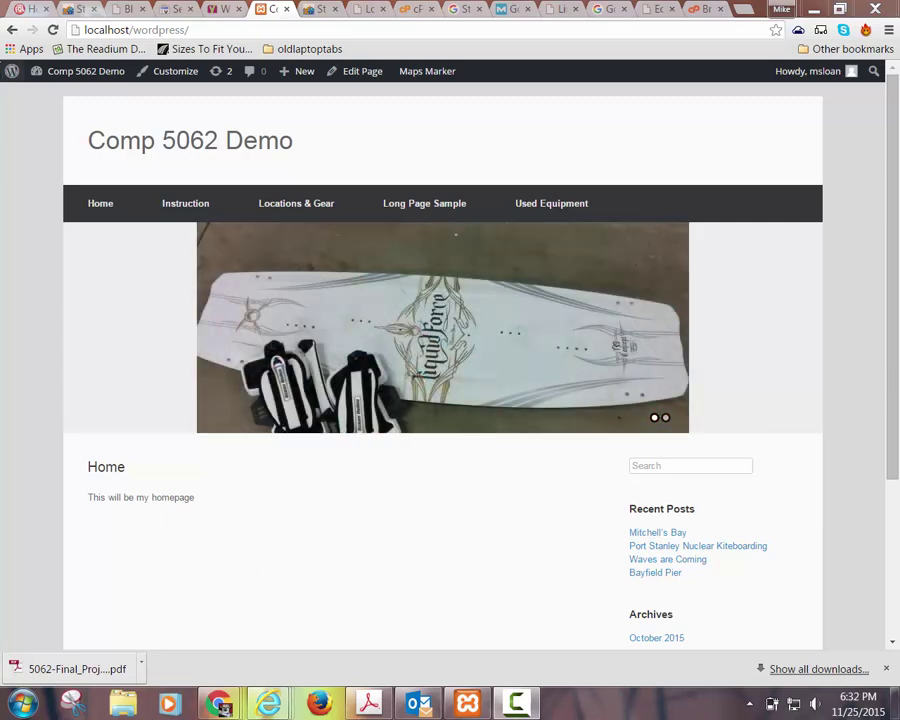
Open the admin dashboard of the Comp 5062 Demo WordPress site
mouse_move(15, 80)
mouse_move(52, 76)
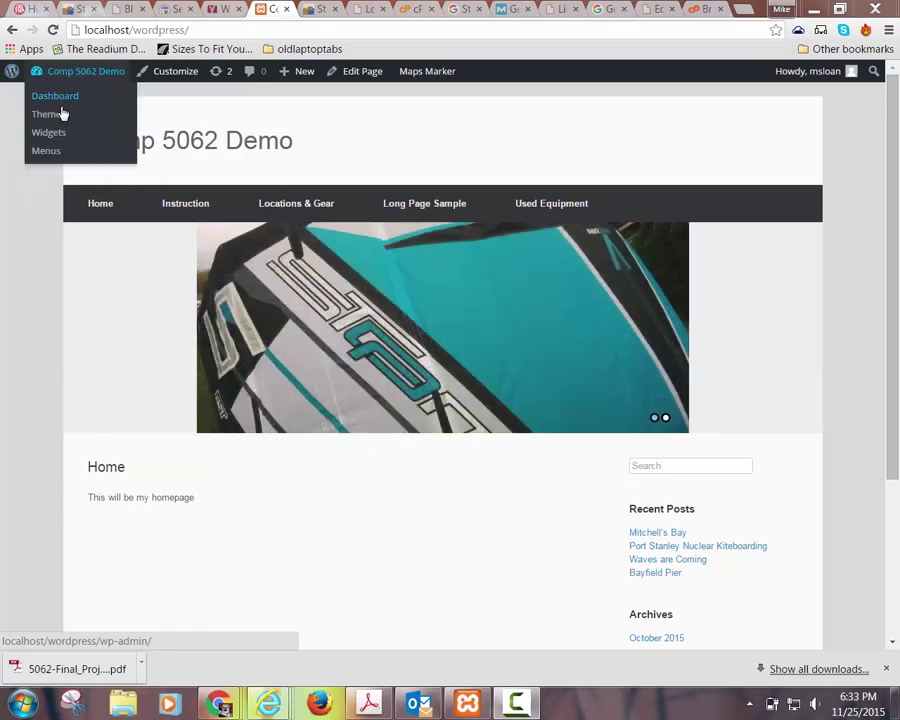
click(62, 100)
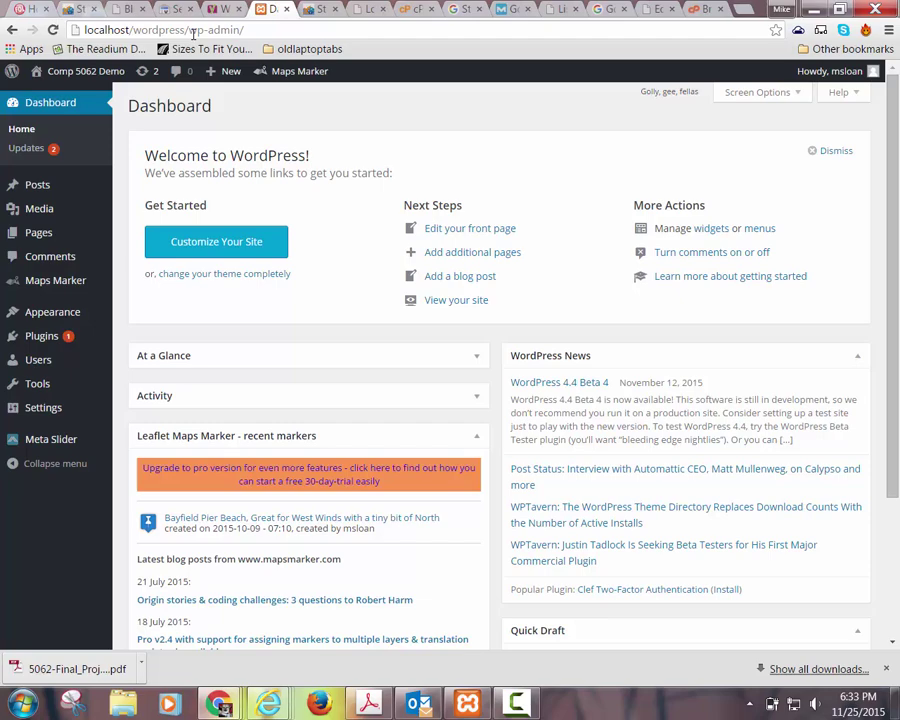
click(18, 9)
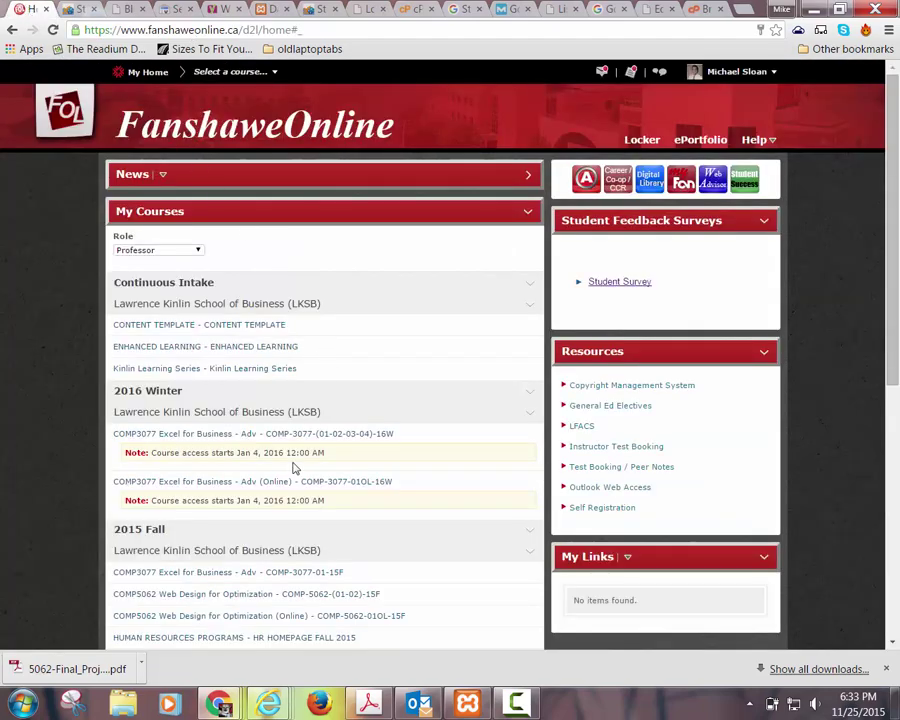
scroll(287, 570, down, 1)
click(262, 524)
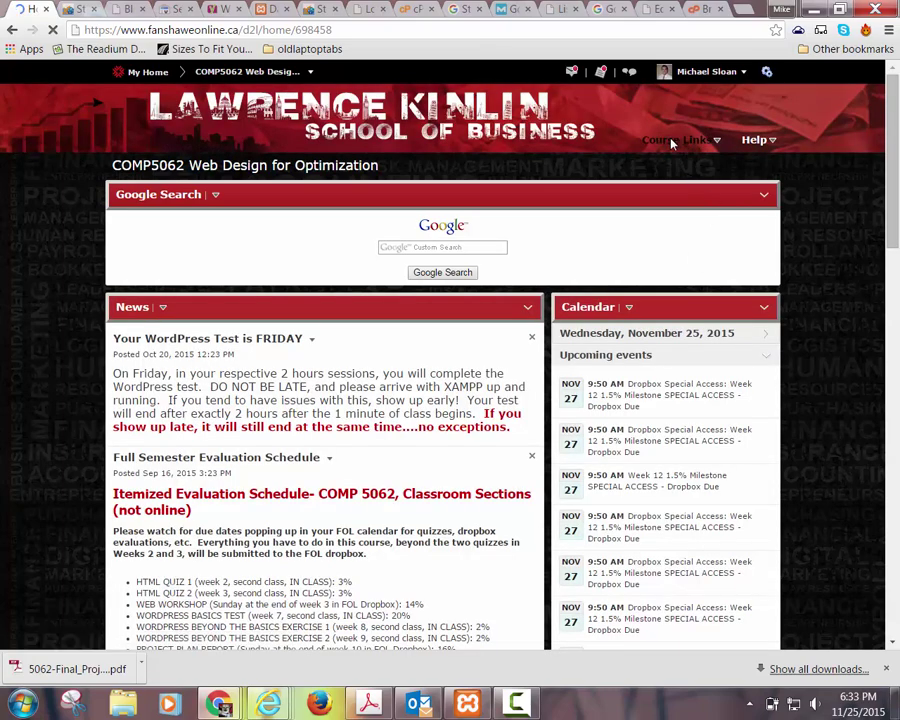
click(673, 141)
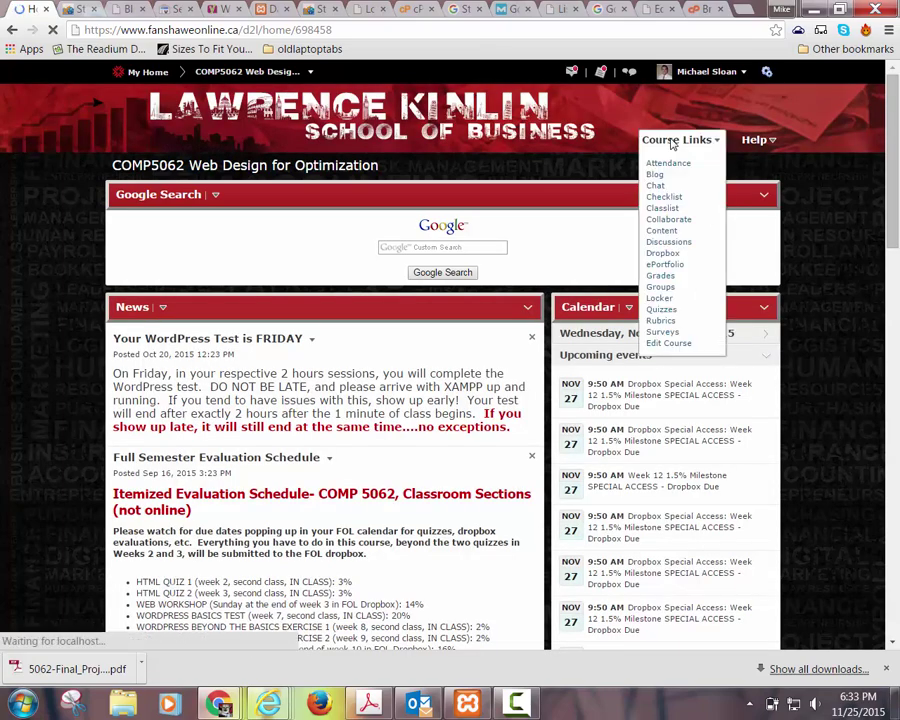
click(660, 233)
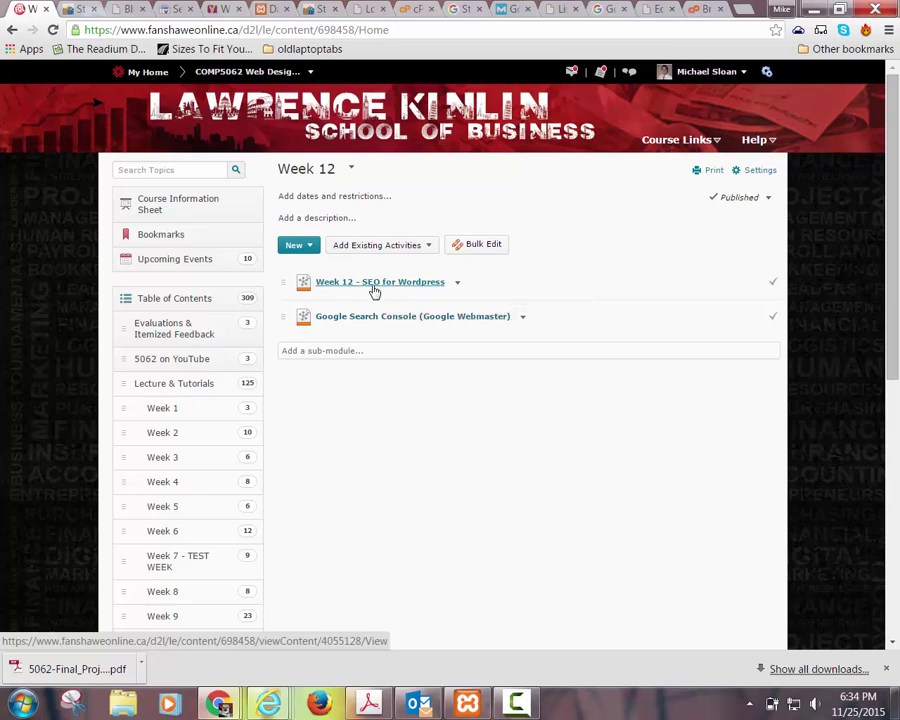
Close the two student survey pages and the Google Search Console page
click(75, 10)
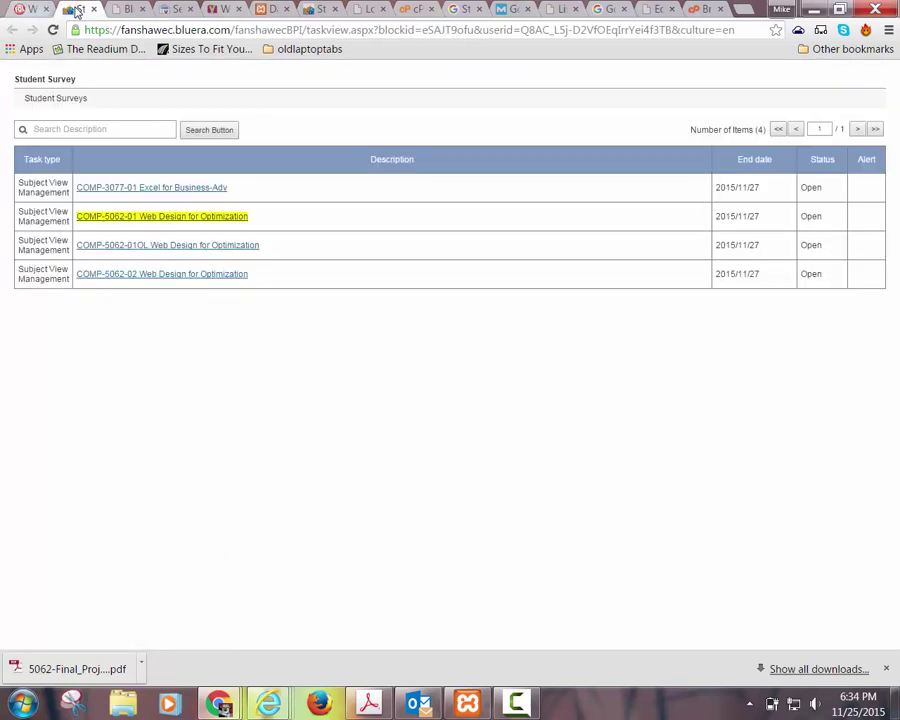
click(93, 10)
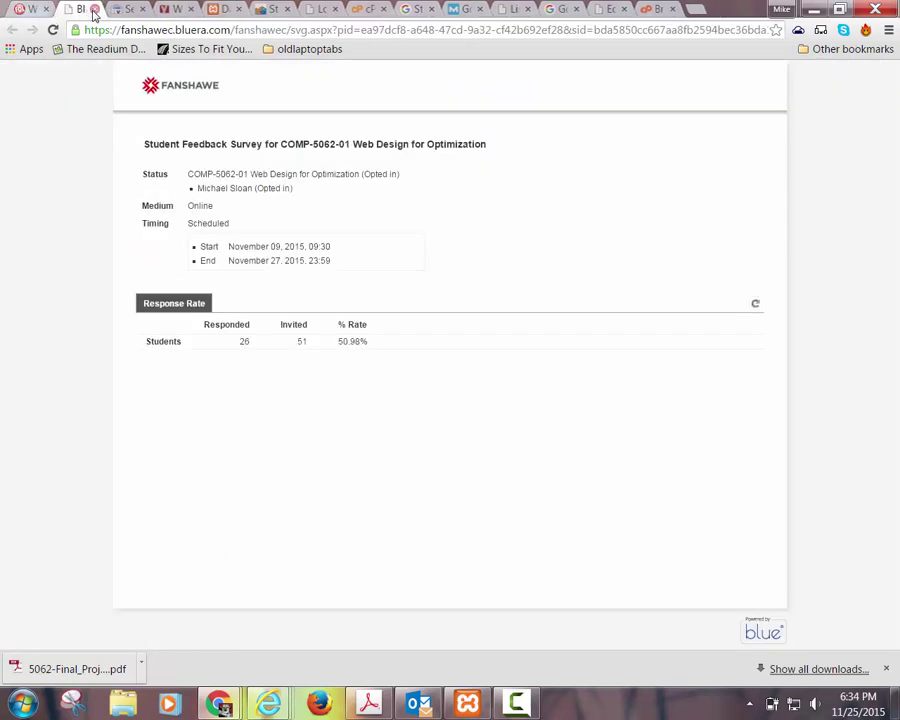
click(94, 10)
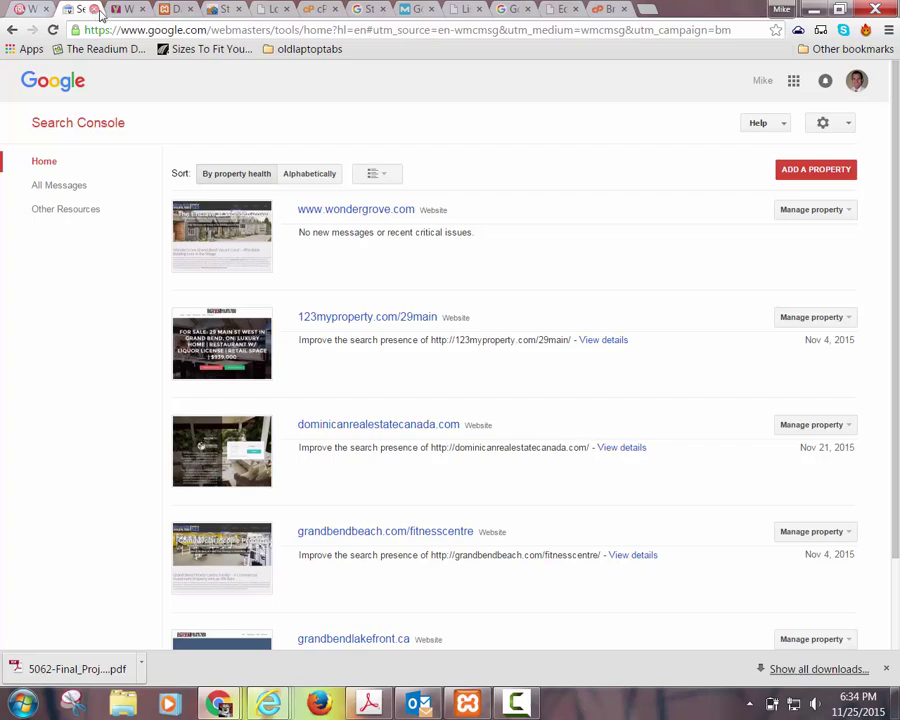
click(94, 10)
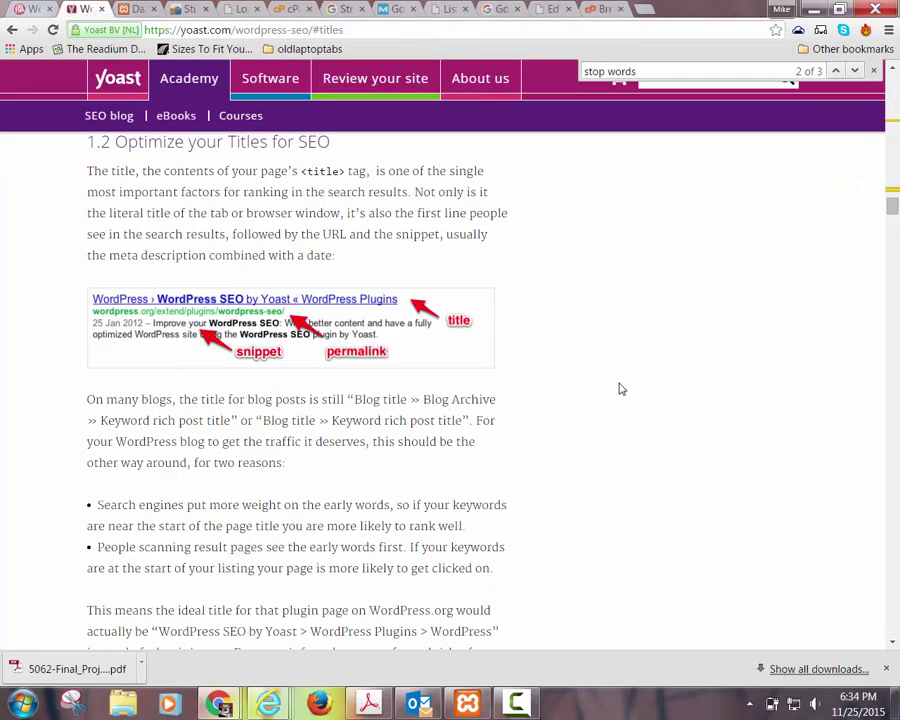
Reload the Yoast WordPress SEO article without the #titles anchor in its address
scroll(615, 386, up, 5)
drag(893, 195, 893, 106)
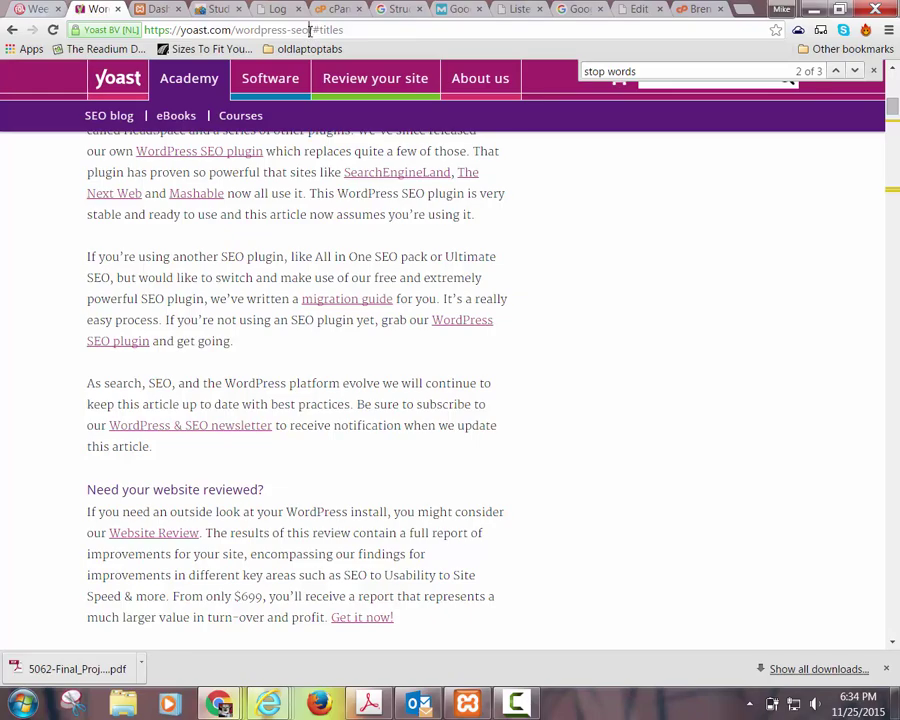
drag(314, 30, 395, 22)
key(BackSpace)
key(Return)
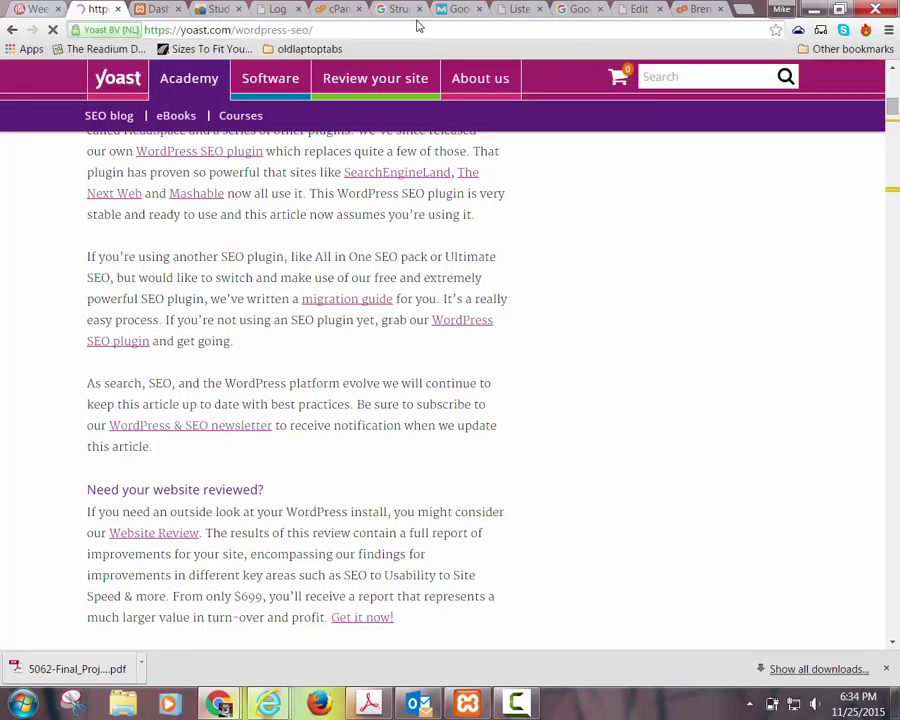
Look through the Yoast article's table of contents and go to section 1.1 URLs
scroll(440, 320, down, 13)
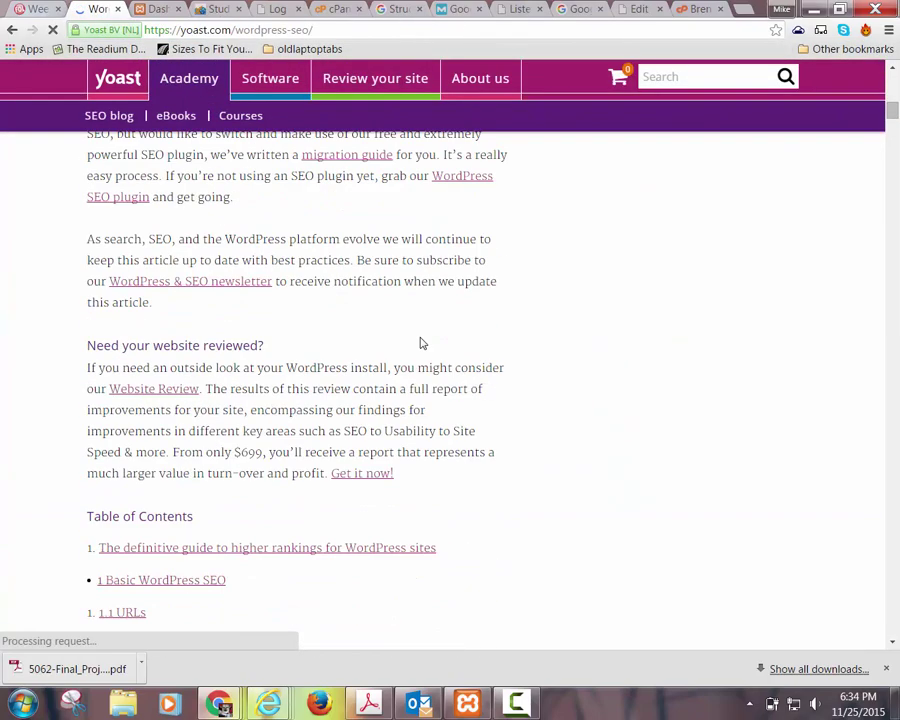
scroll(330, 274, down, 7)
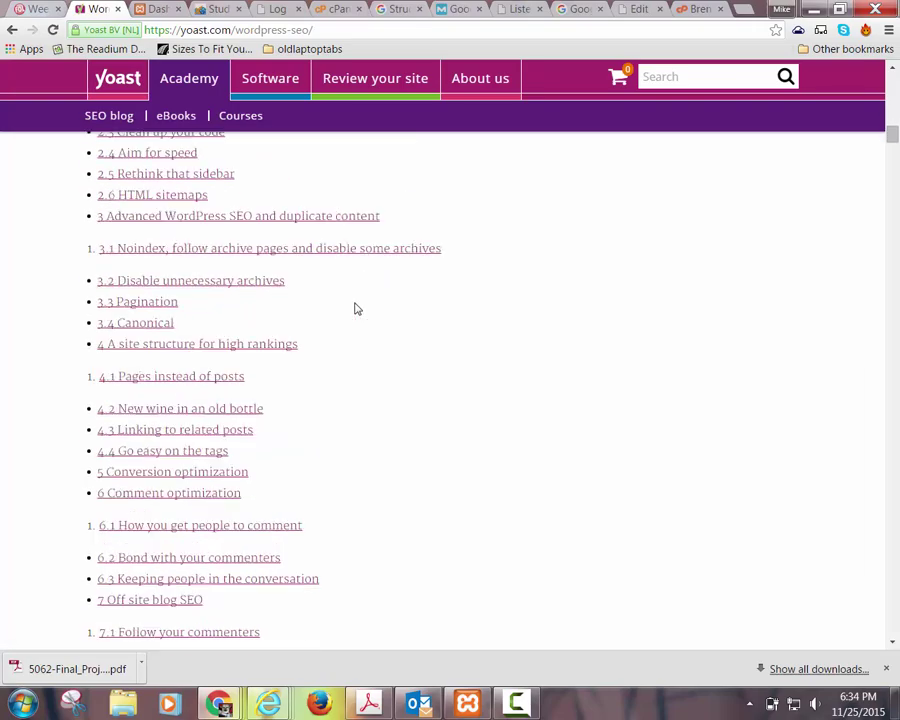
scroll(358, 306, down, 2)
scroll(362, 305, up, 9)
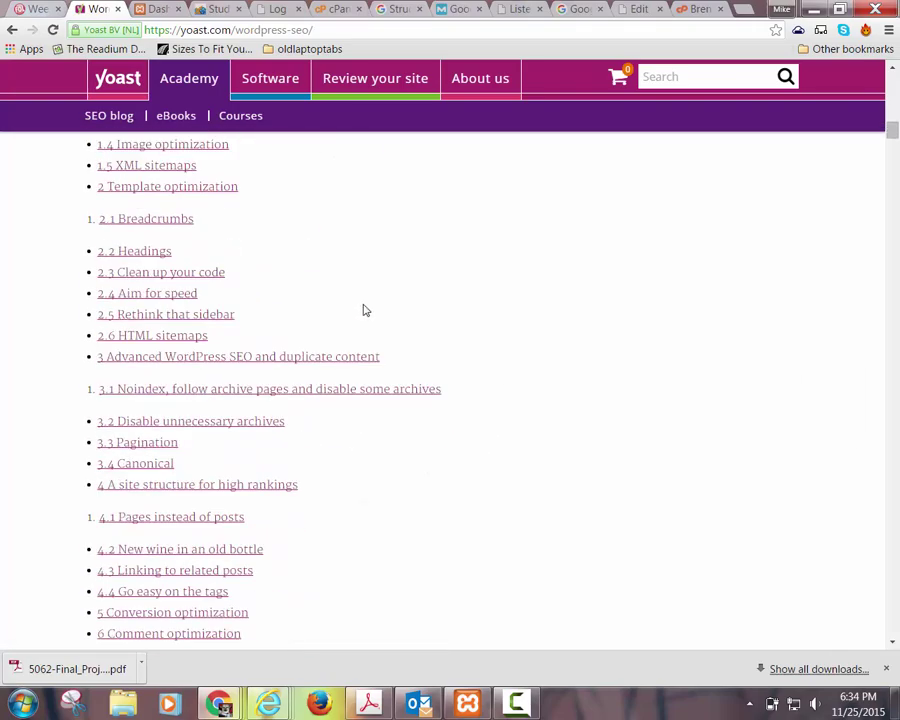
scroll(490, 296, up, 2)
scroll(490, 300, down, 1)
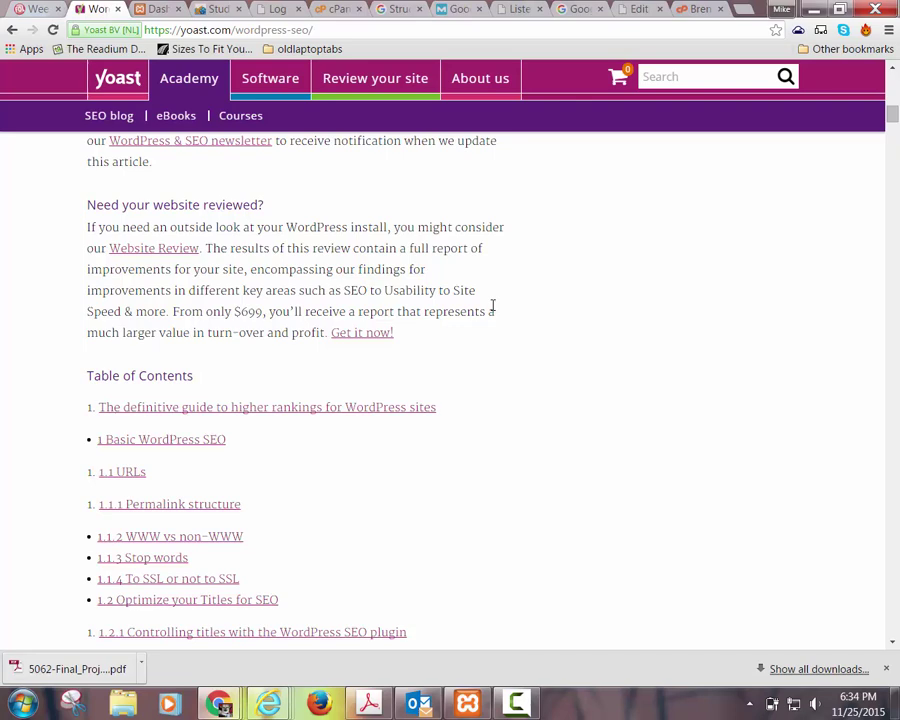
click(140, 475)
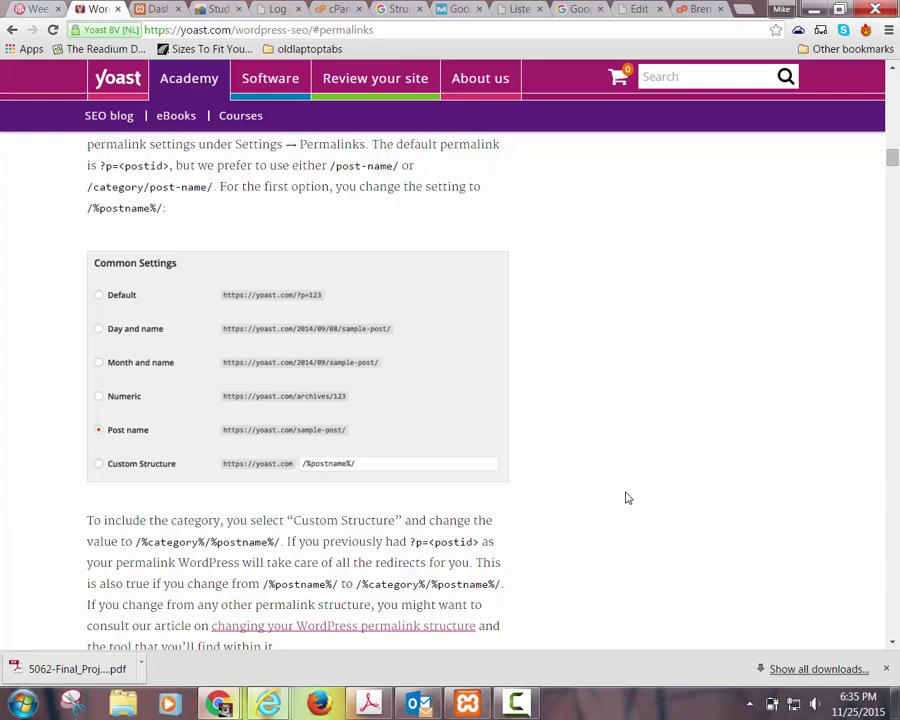
Return to the WordPress admin and open the Permalink Settings
click(150, 9)
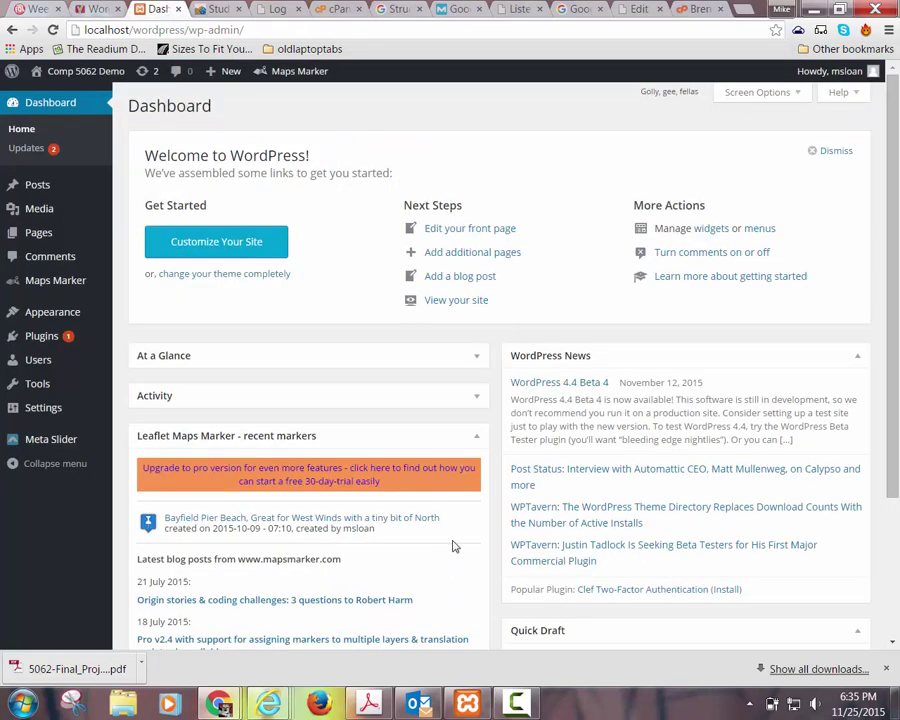
click(47, 410)
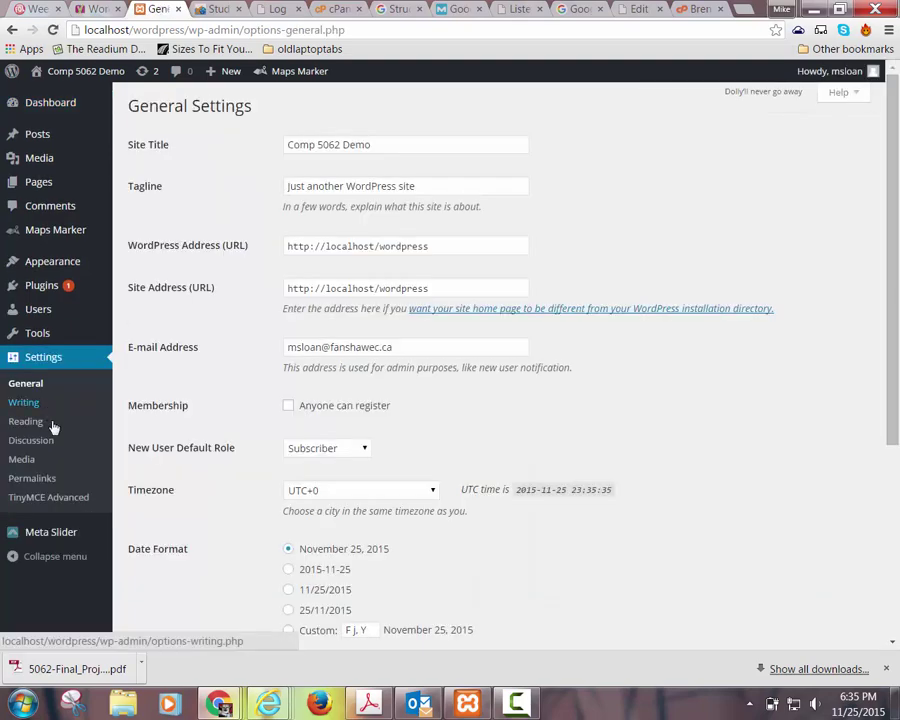
click(40, 477)
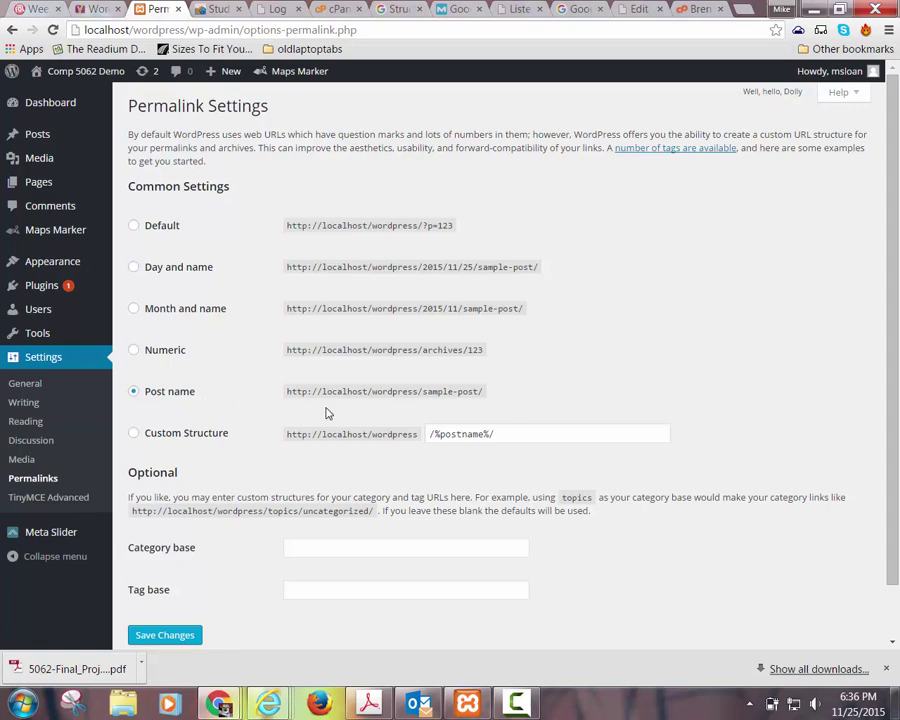
Read the Yoast article's permalink structure section, including its recommended settings and the custom structure with category
click(80, 9)
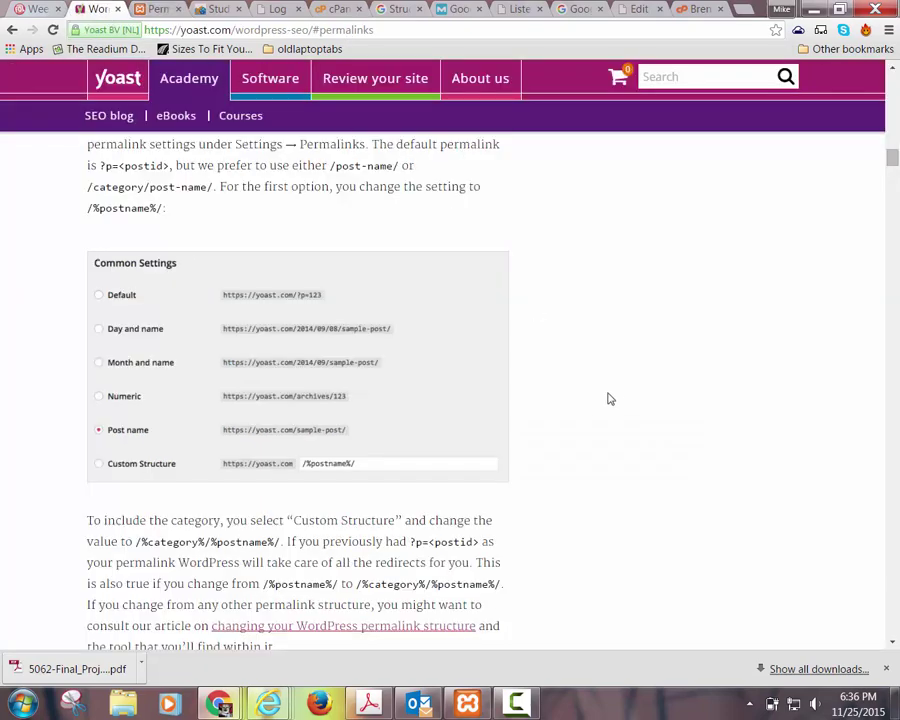
scroll(592, 388, up, 1)
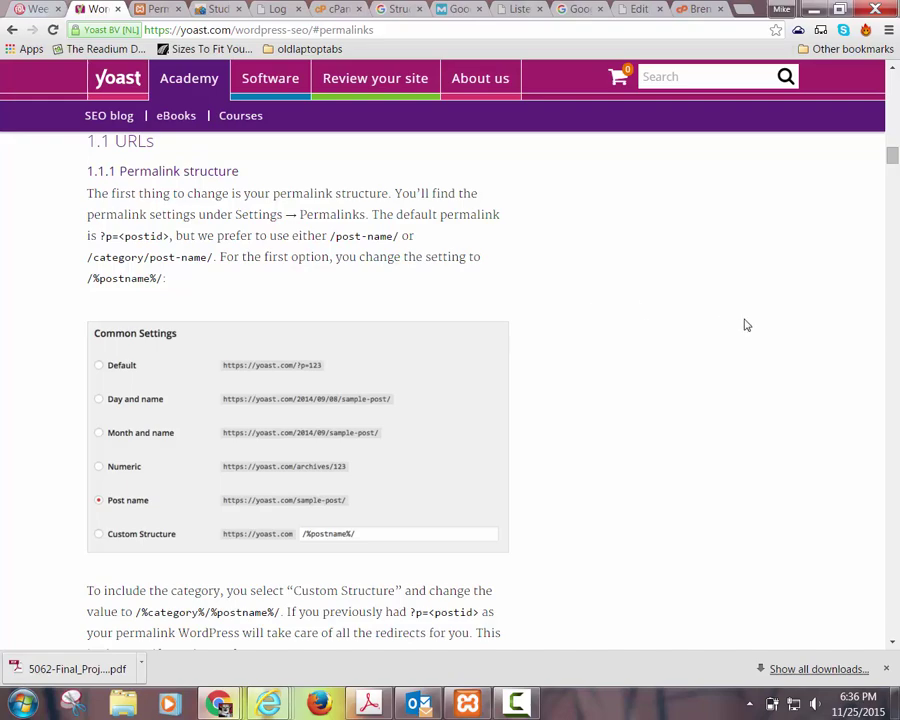
scroll(730, 325, down, 2)
scroll(716, 325, down, 1)
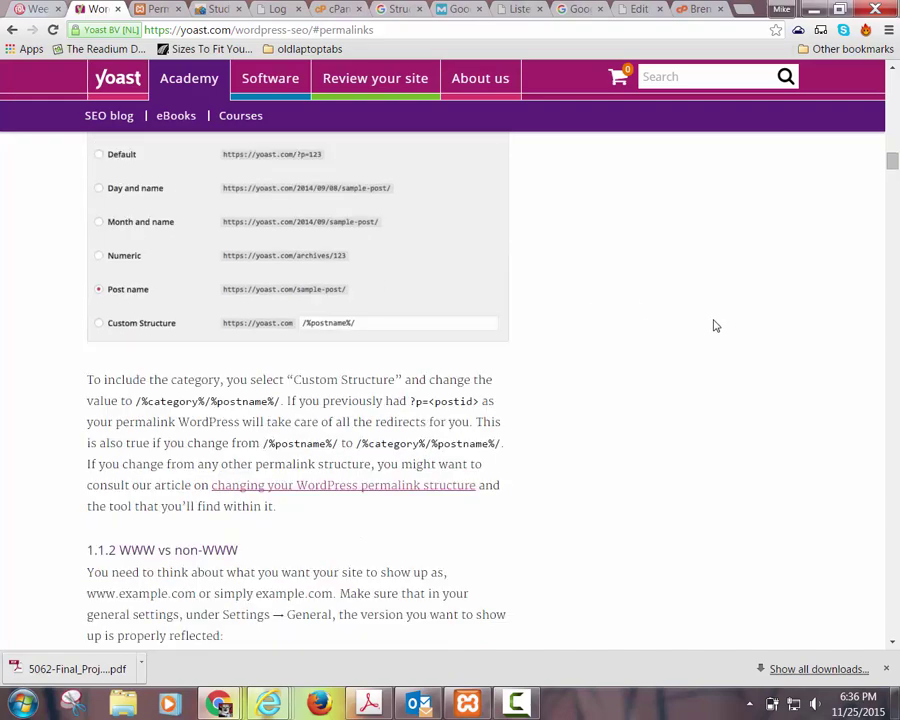
scroll(716, 325, down, 1)
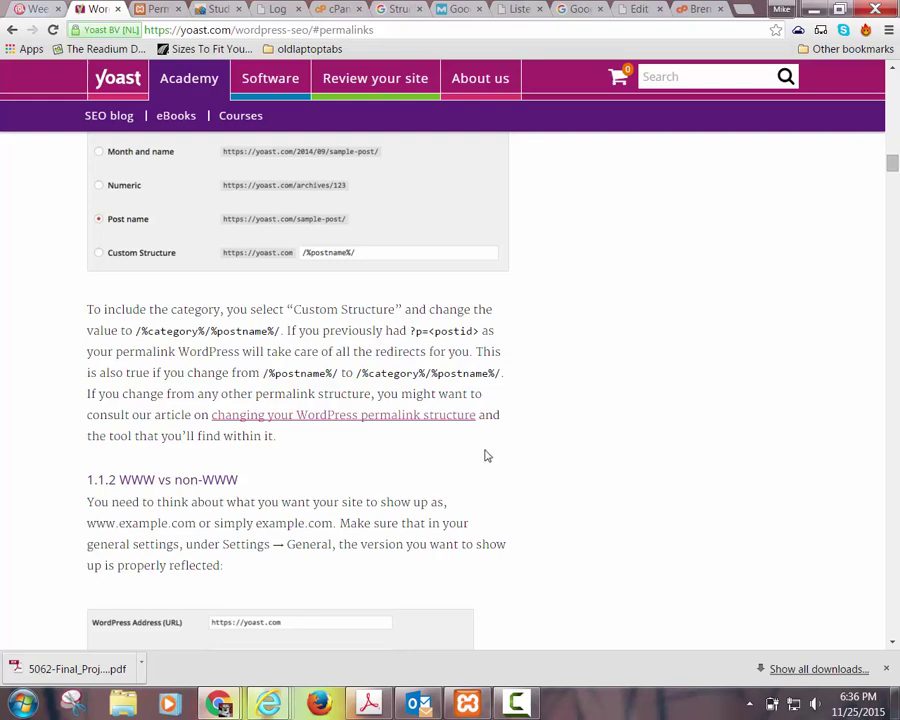
scroll(488, 456, up, 2)
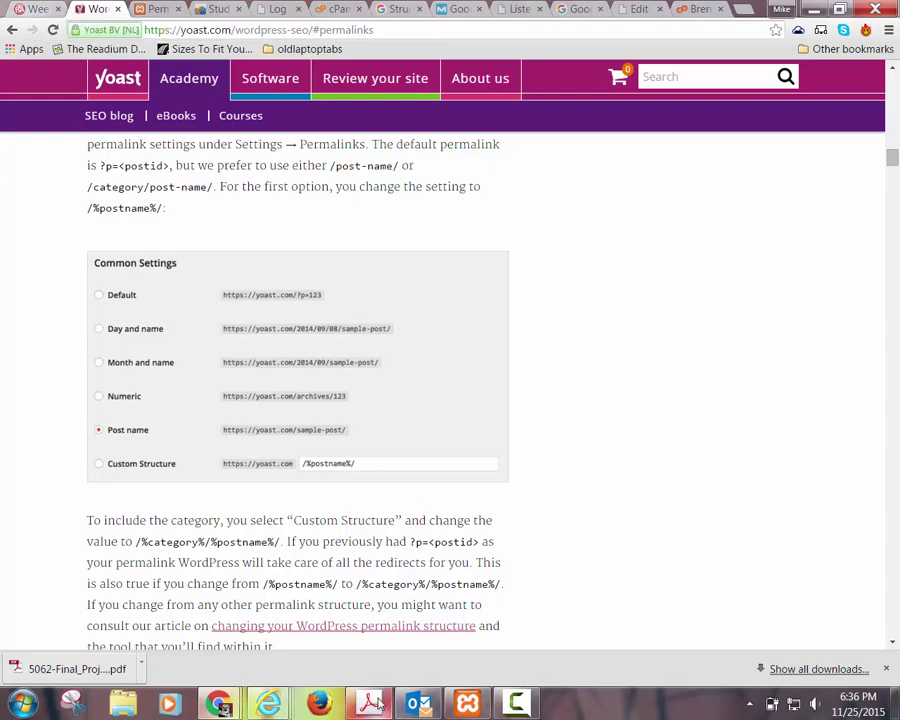
Check the category breakdown in the final project specs PDF in Adobe Acrobat, and highlight ?p=123 in WordPress's Default permalink example
key(alt+Tab)
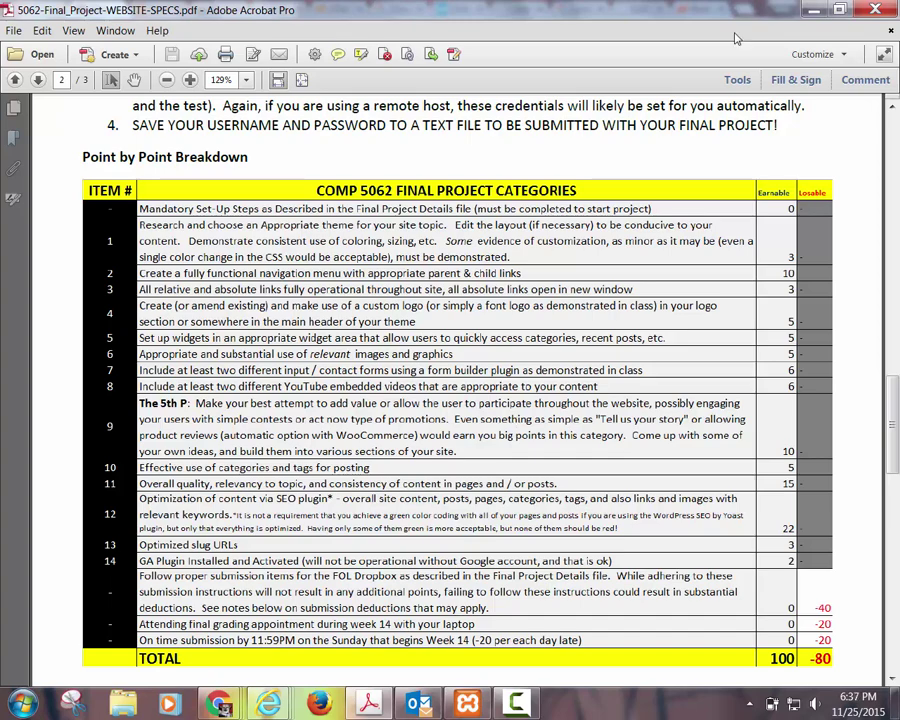
key(alt+Tab)
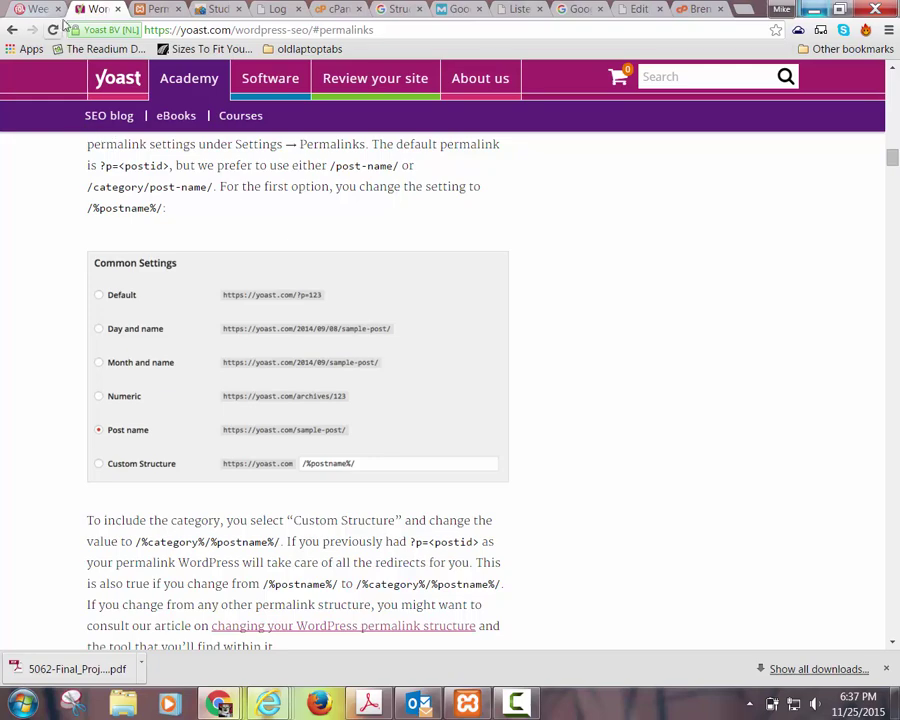
click(152, 9)
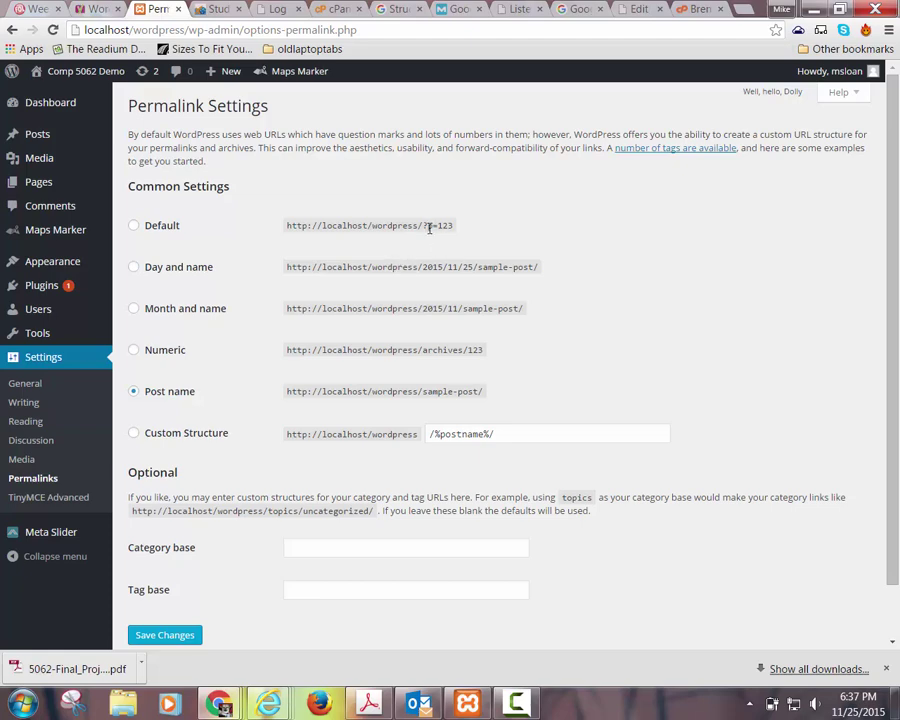
drag(423, 226, 453, 226)
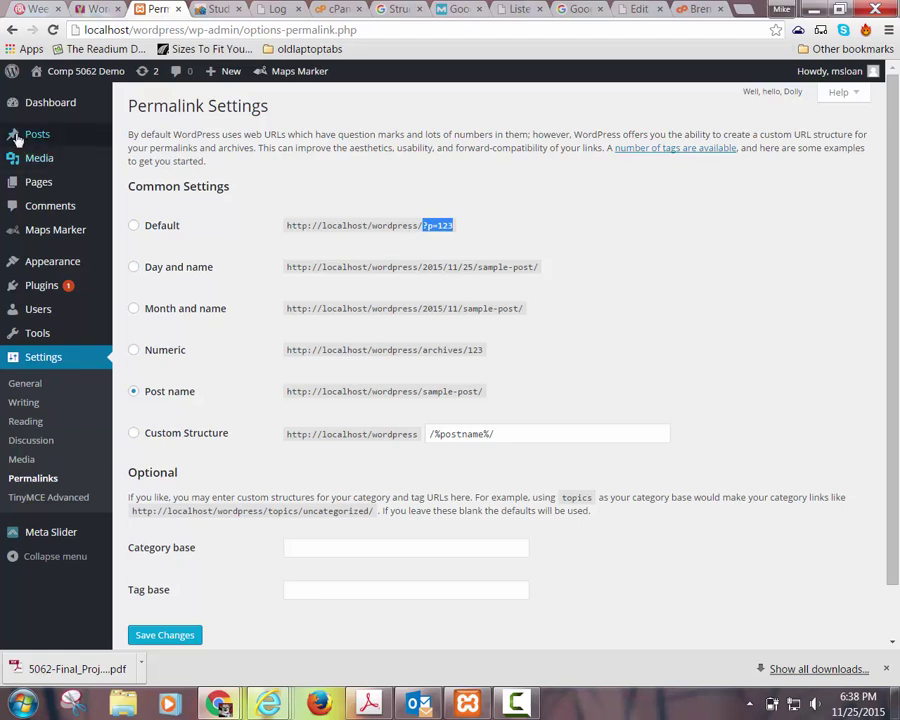
Search the WordPress plugin directory for "Yoast SEO" and open the details of the Yoast SEO plugin
click(33, 289)
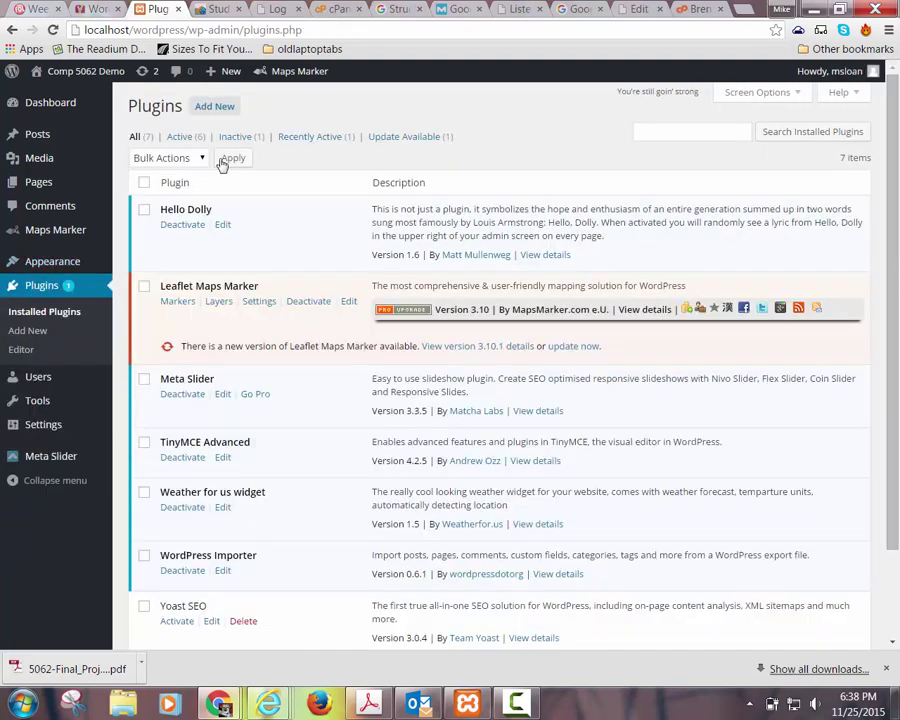
click(214, 106)
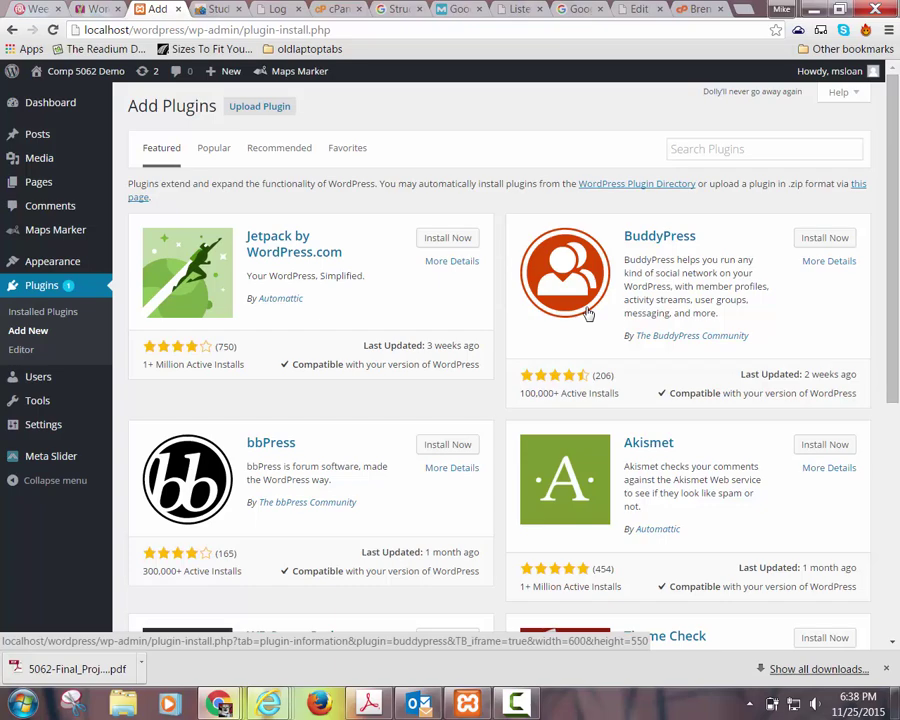
click(719, 147)
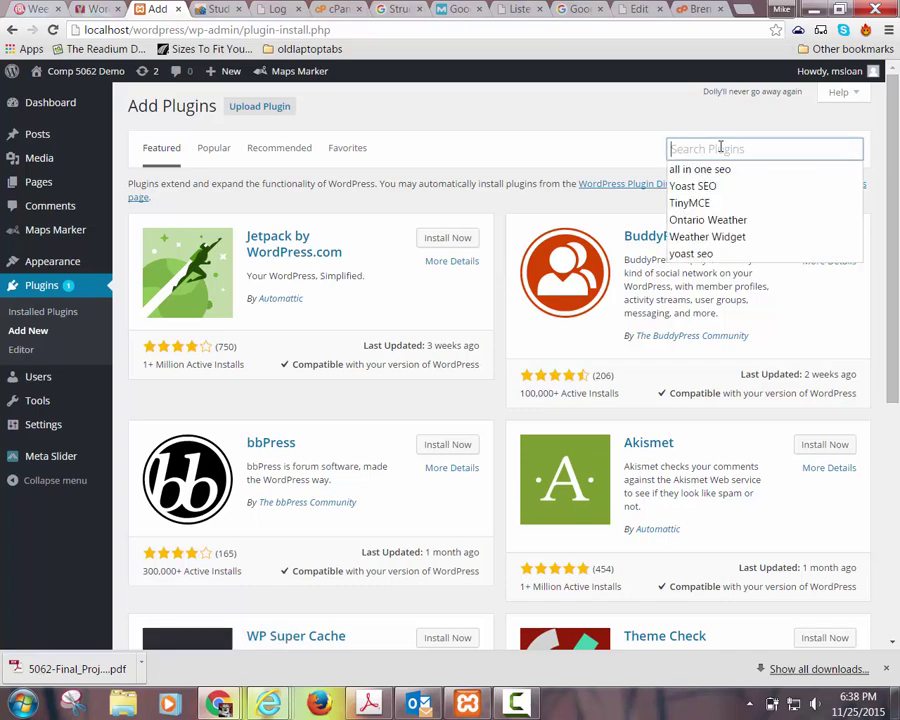
text(yoast )
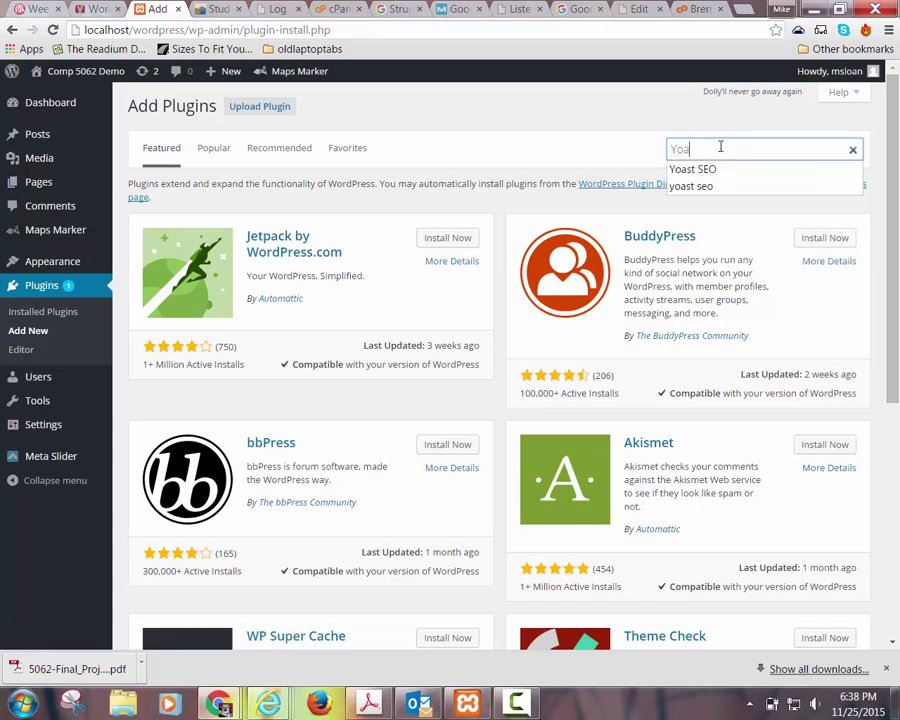
text(SEO)
key(Return)
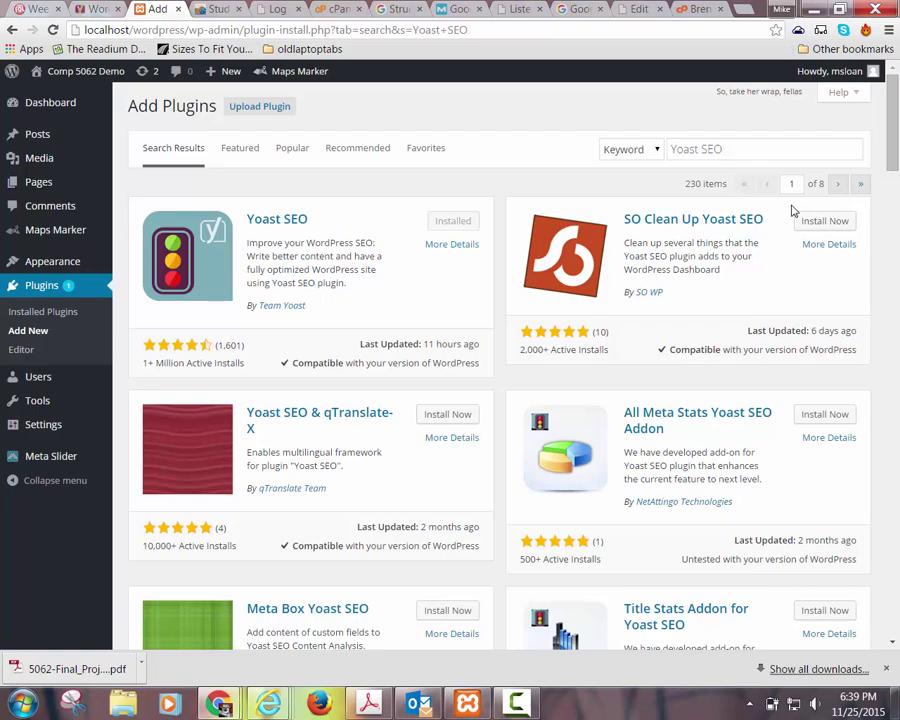
click(193, 278)
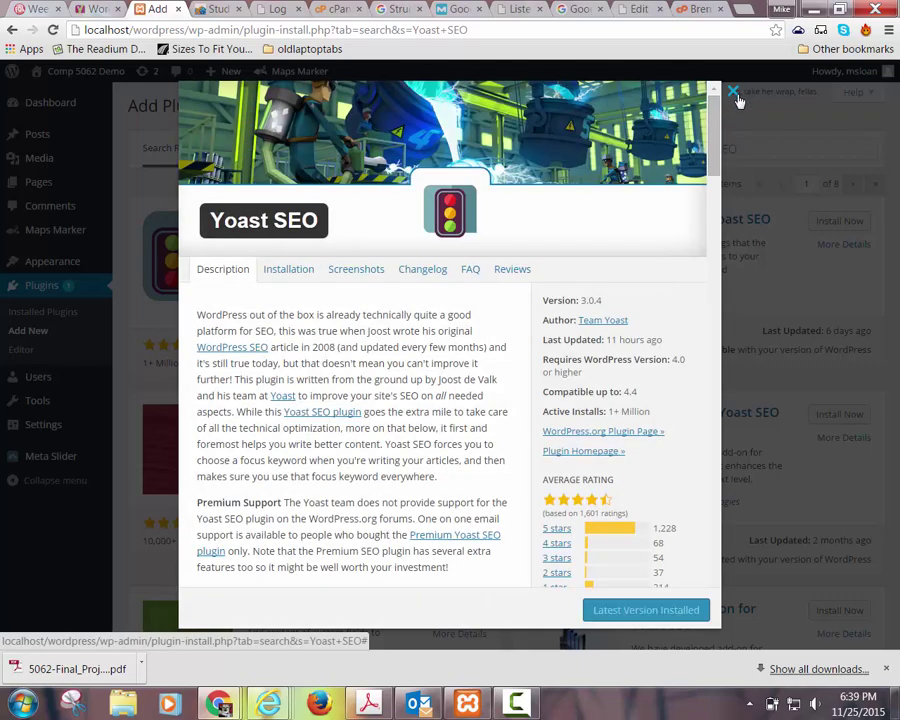
Close the plugin details and delete the files of the already installed Yoast SEO plugin
click(734, 94)
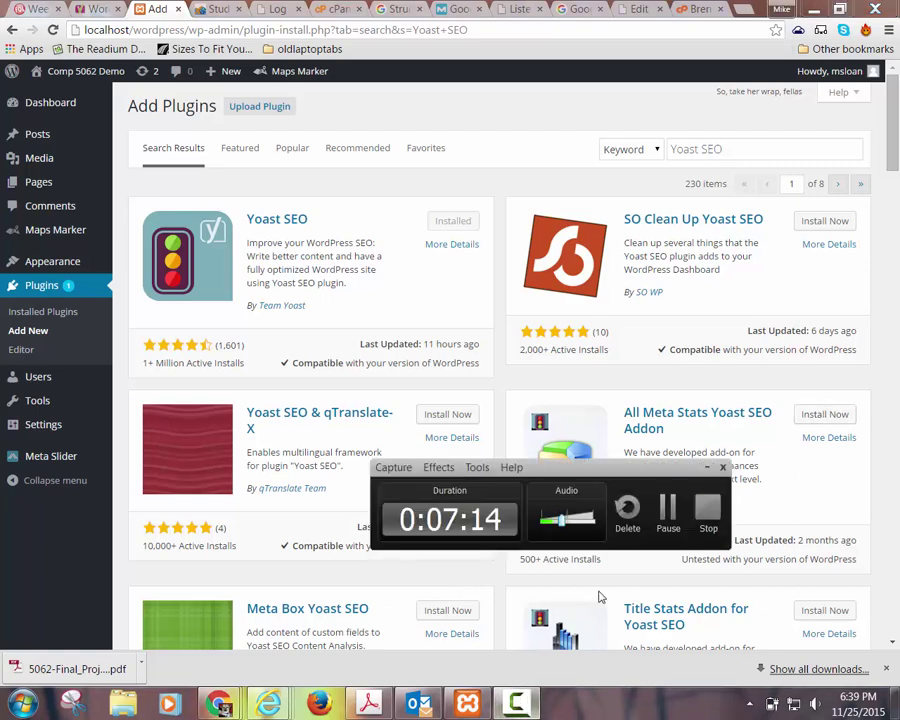
click(669, 524)
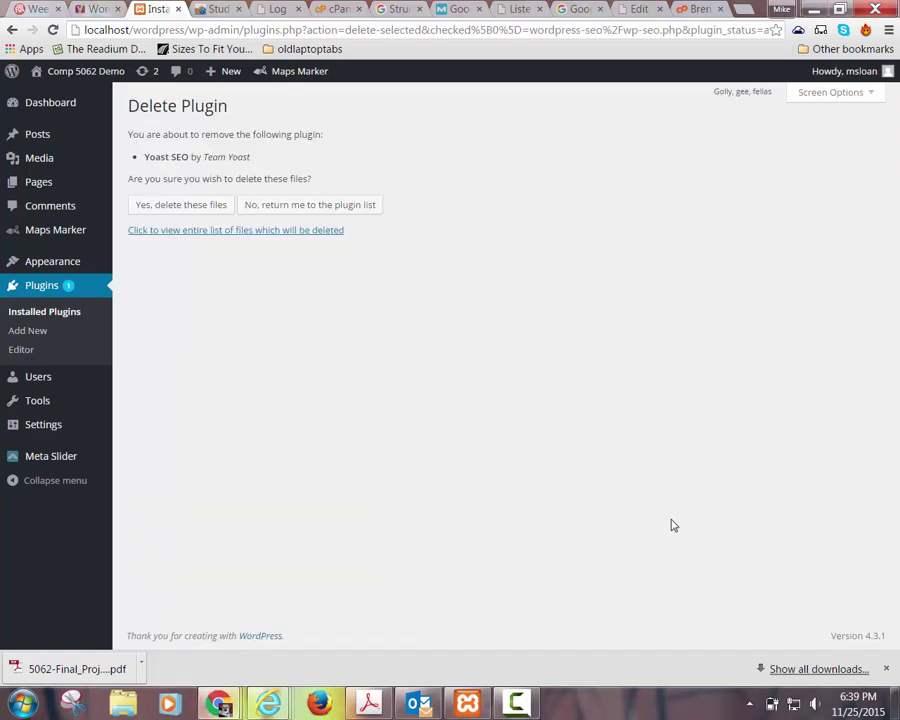
click(184, 208)
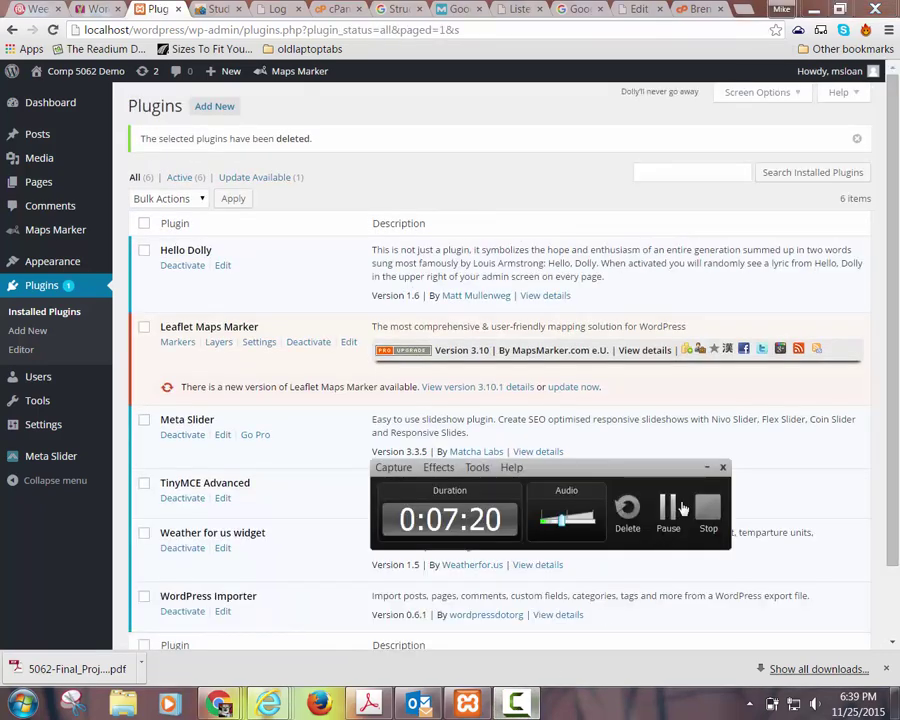
click(707, 467)
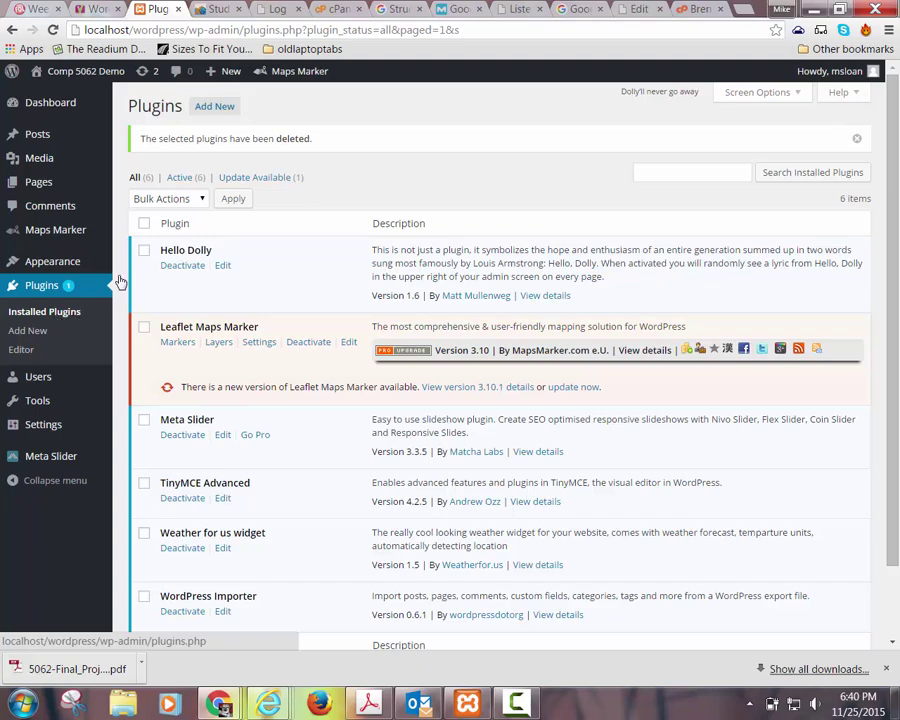
Search the plugin directory for "yoast seo", then install and activate the Yoast SEO plugin by Team Yoast
click(214, 106)
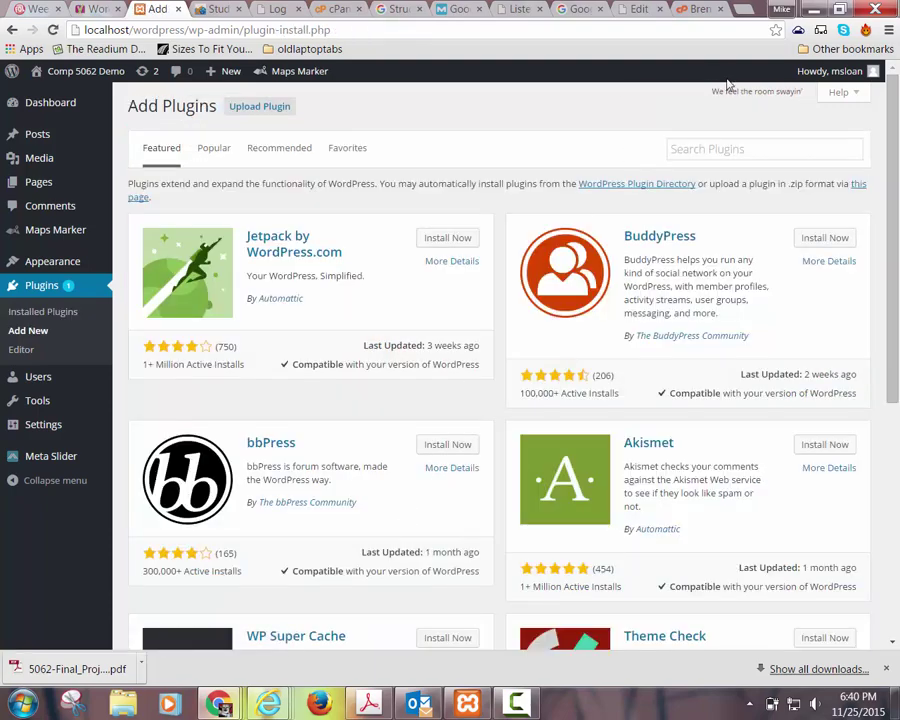
click(722, 148)
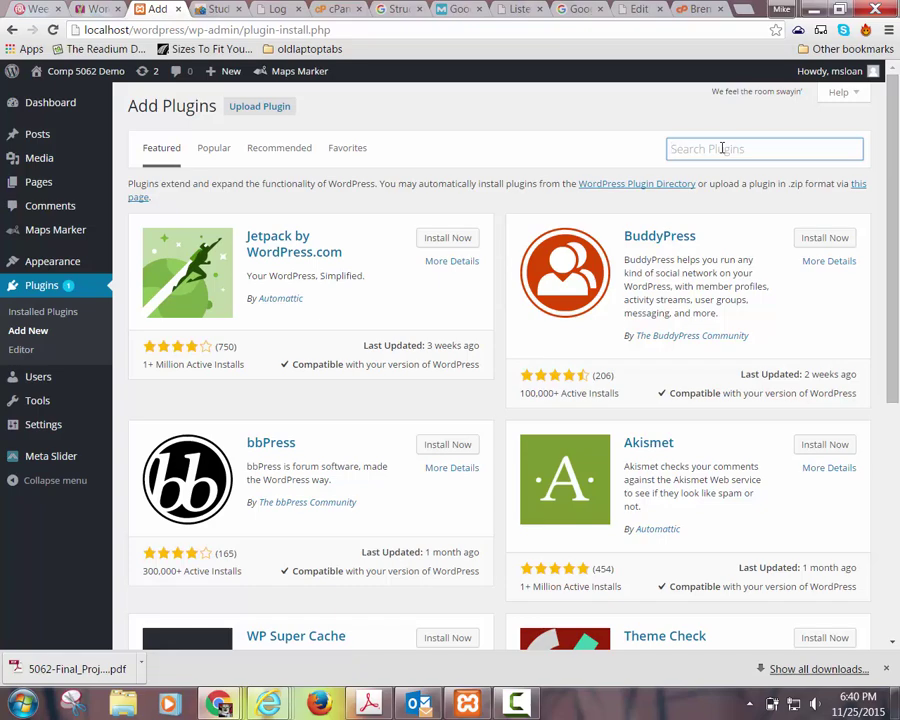
text(yoast seo)
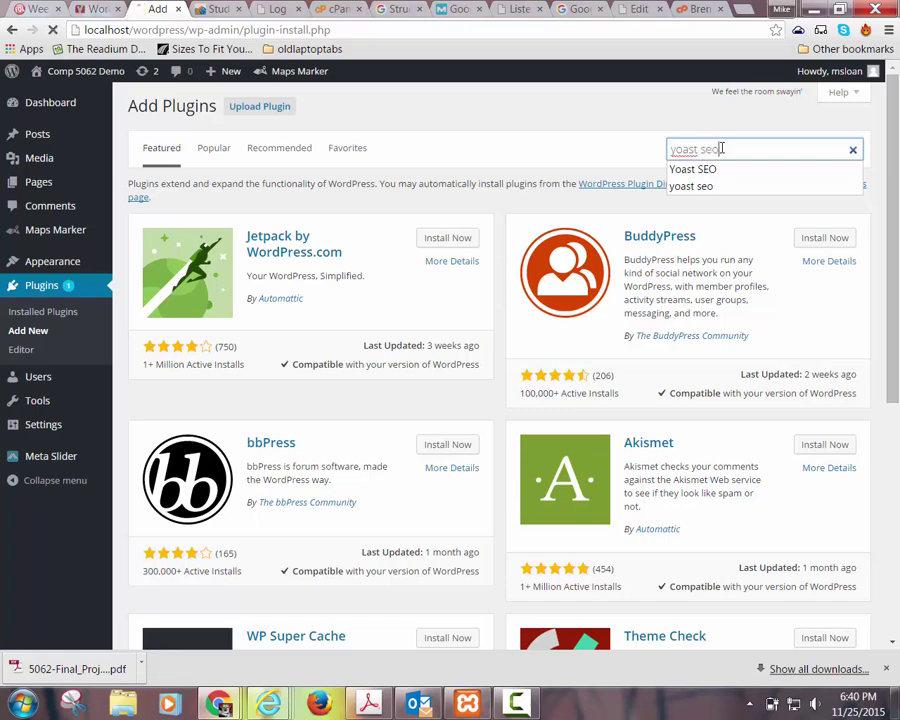
key(Return)
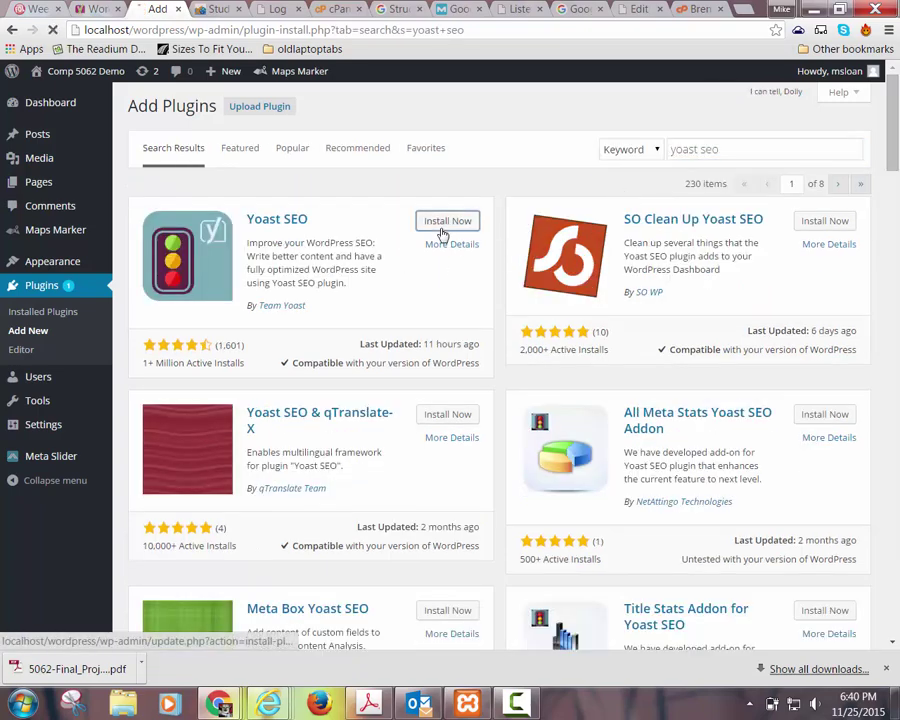
click(445, 231)
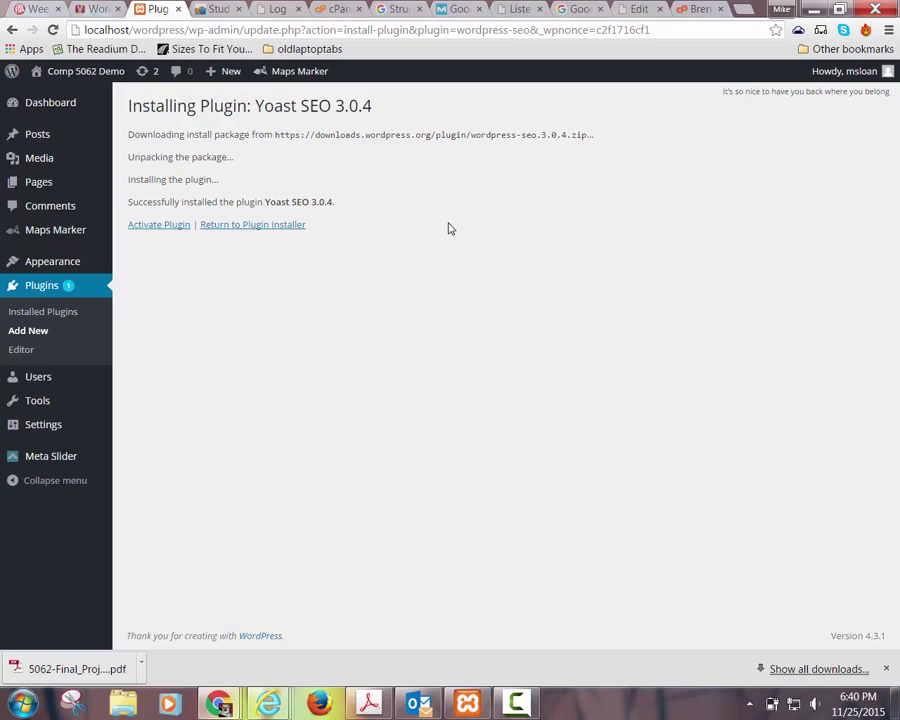
click(165, 227)
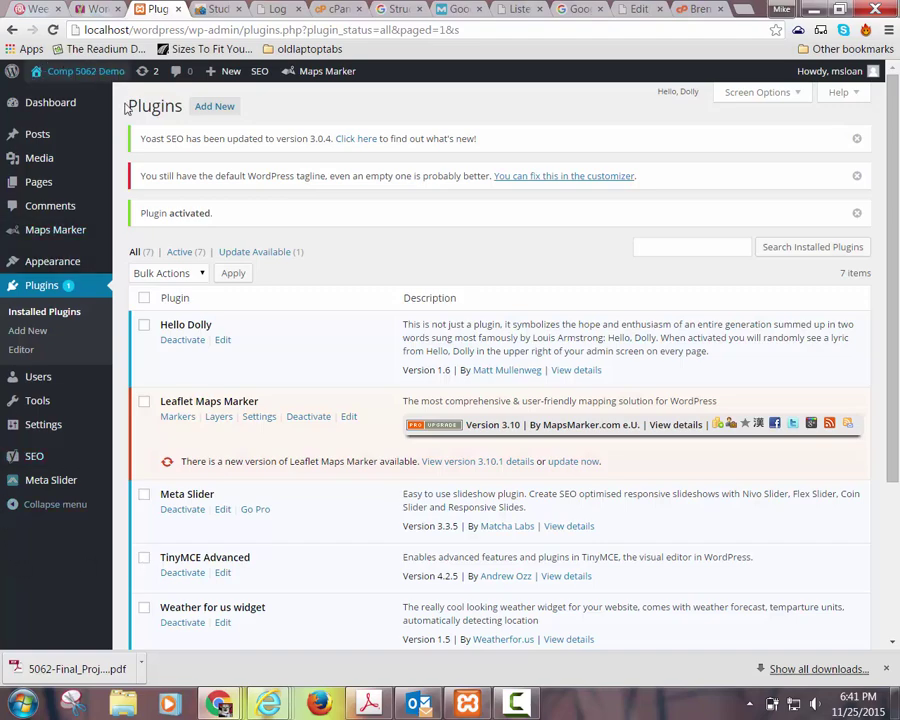
Look over the SEO and Appearance options, view the Vantage Theme Settings, and return to the installed plugins list
mouse_move(70, 77)
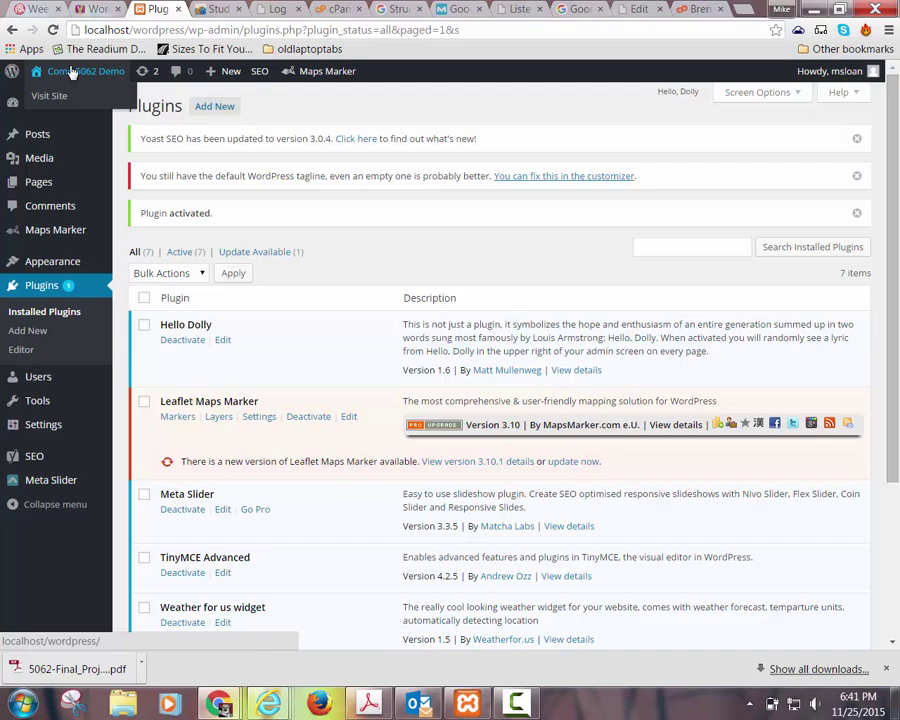
mouse_move(57, 462)
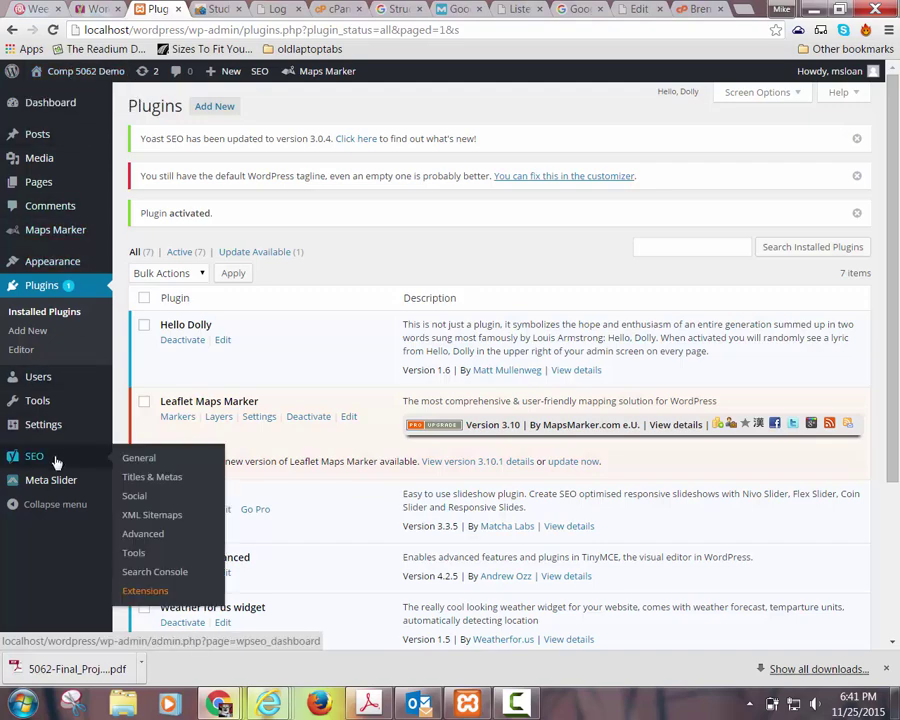
mouse_move(54, 424)
mouse_move(25, 429)
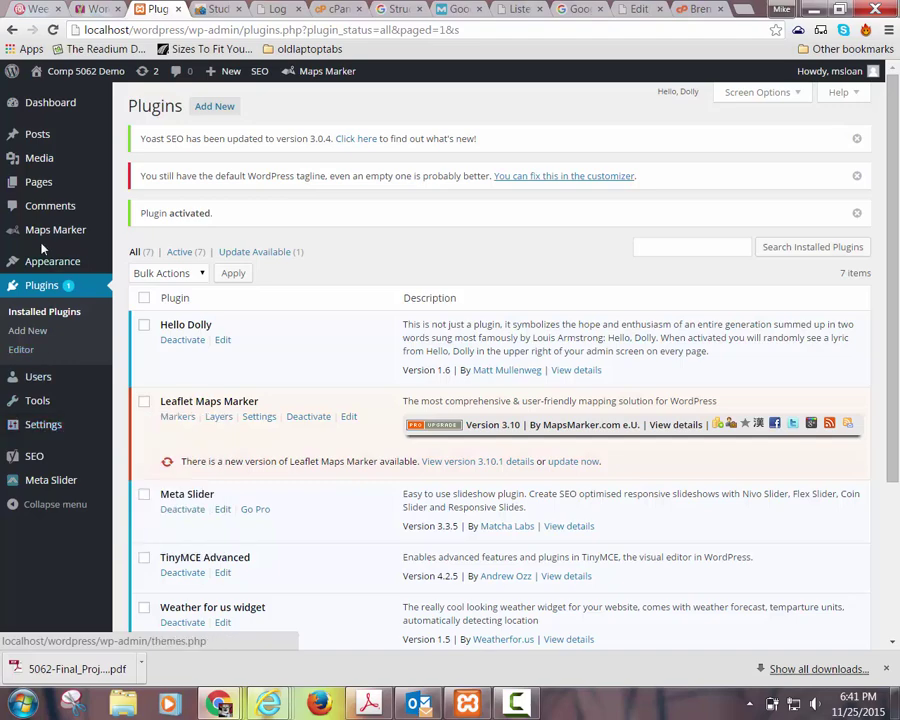
mouse_move(43, 272)
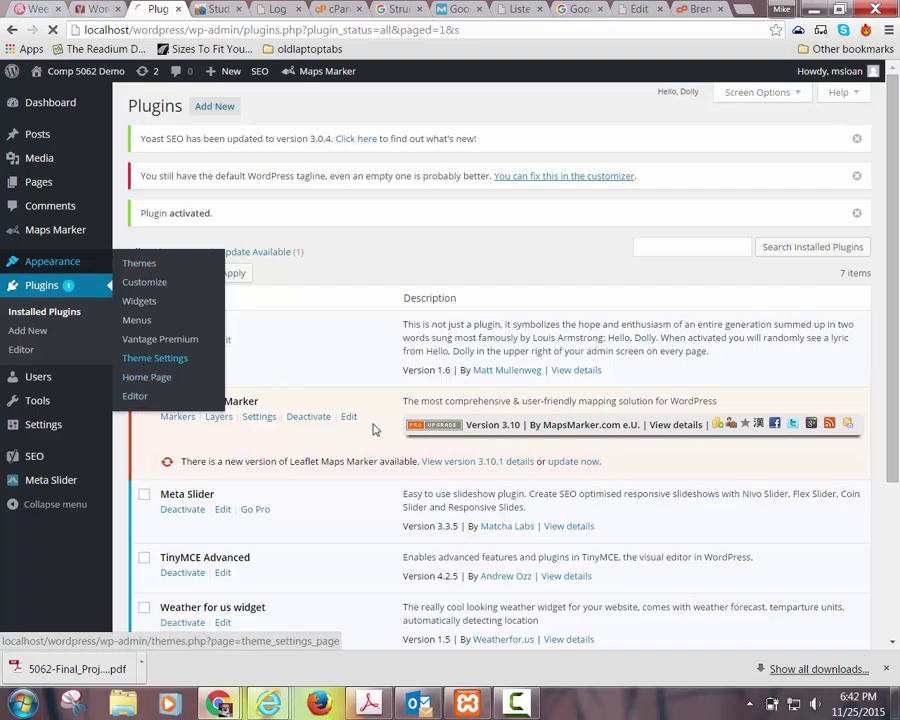
click(145, 361)
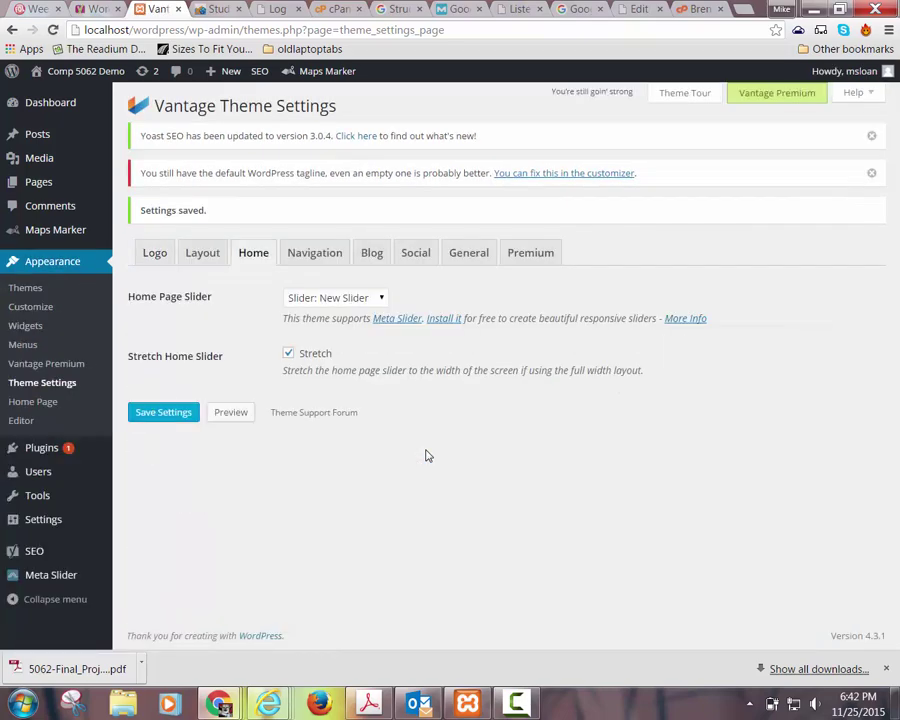
click(12, 29)
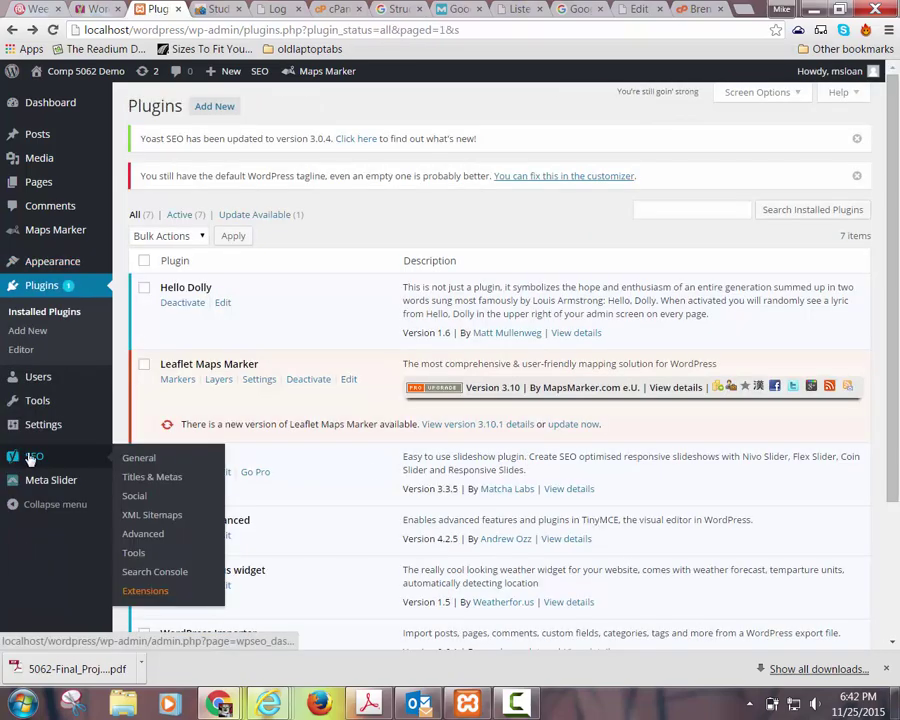
Open Yoast SEO's General Settings, consulting the Yoast article's permalink section before returning to them
click(132, 457)
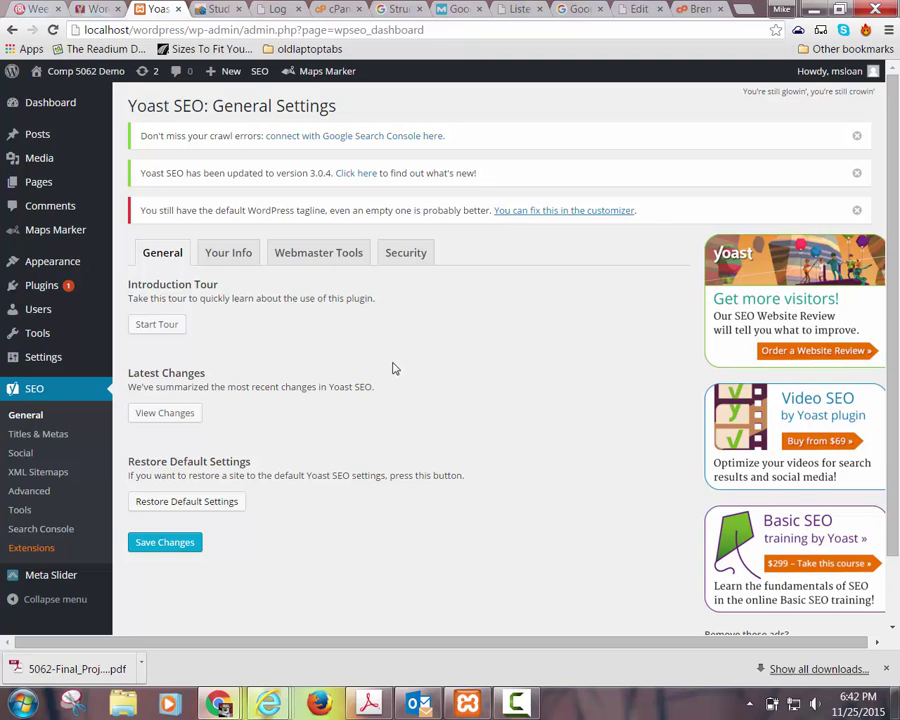
click(95, 10)
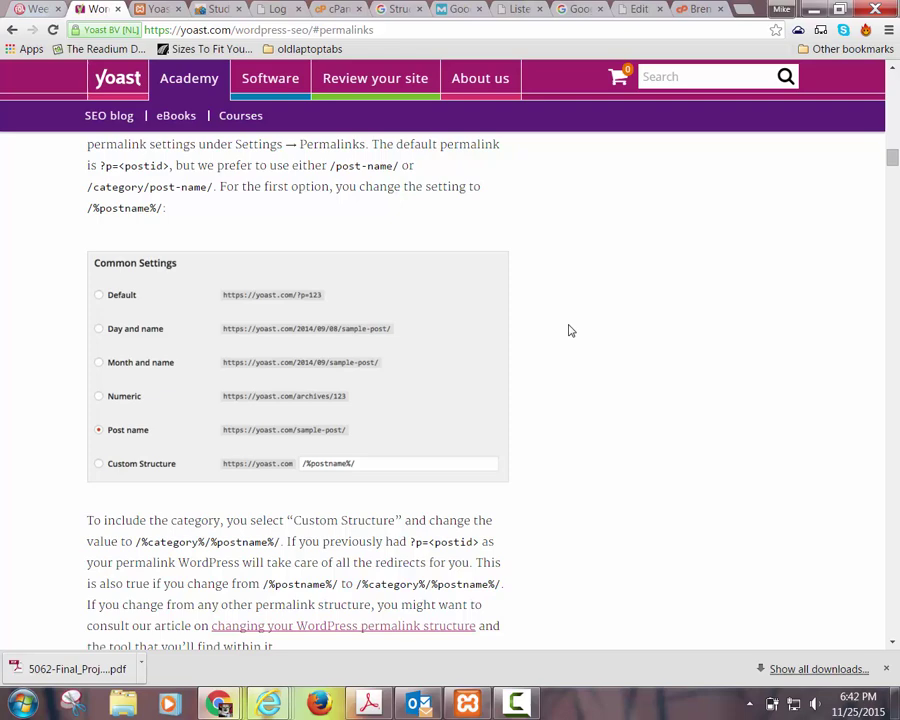
click(150, 9)
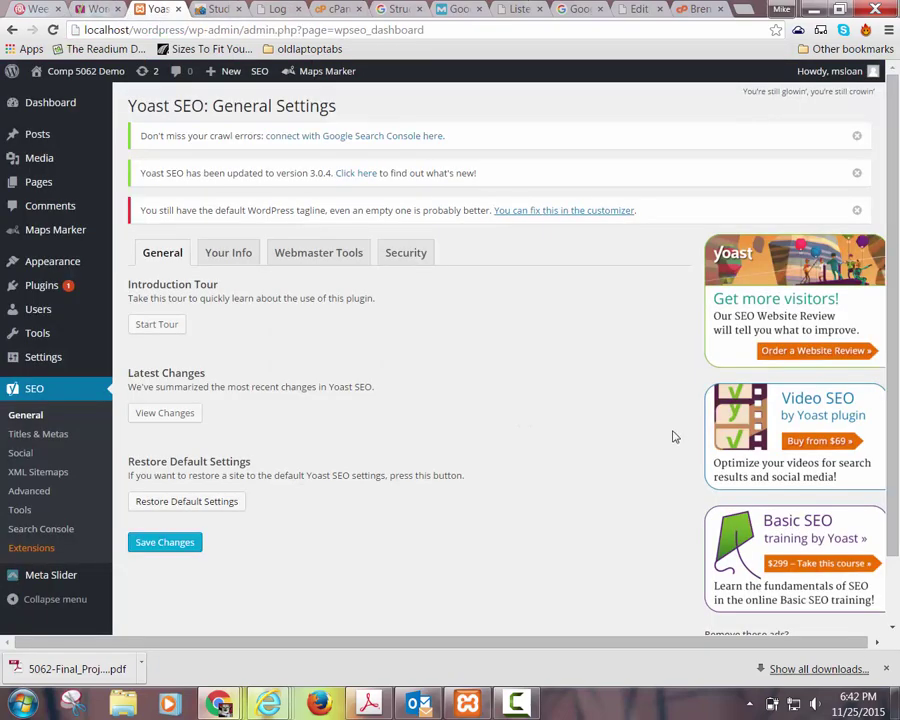
Start the Yoast SEO introduction tour, highlight its Webmaster Tools and Security notes, and advance through Titles & Metas to the Social settings
click(157, 324)
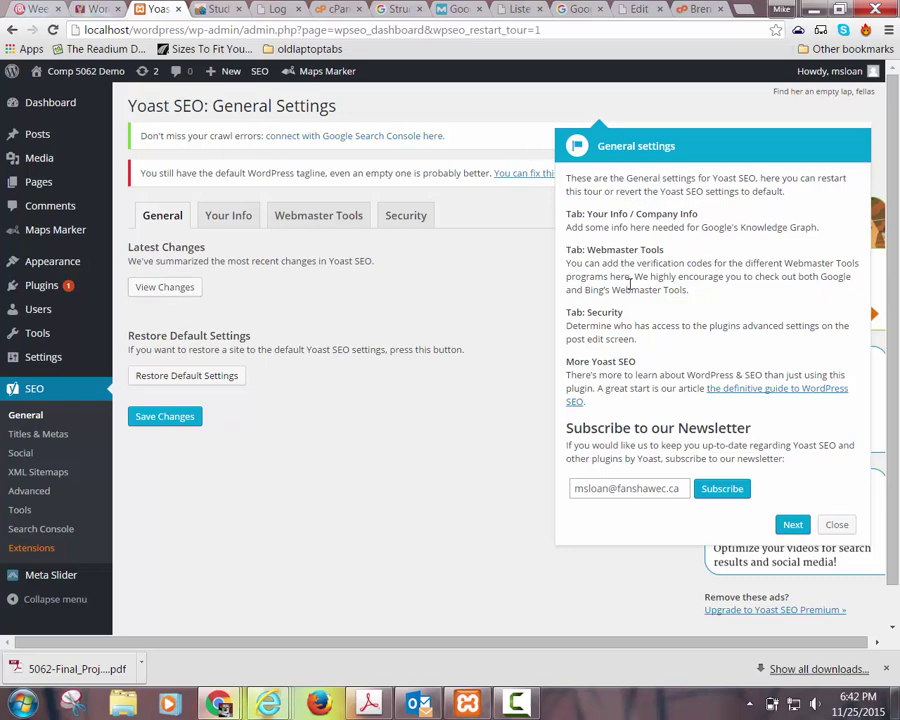
drag(688, 290, 563, 250)
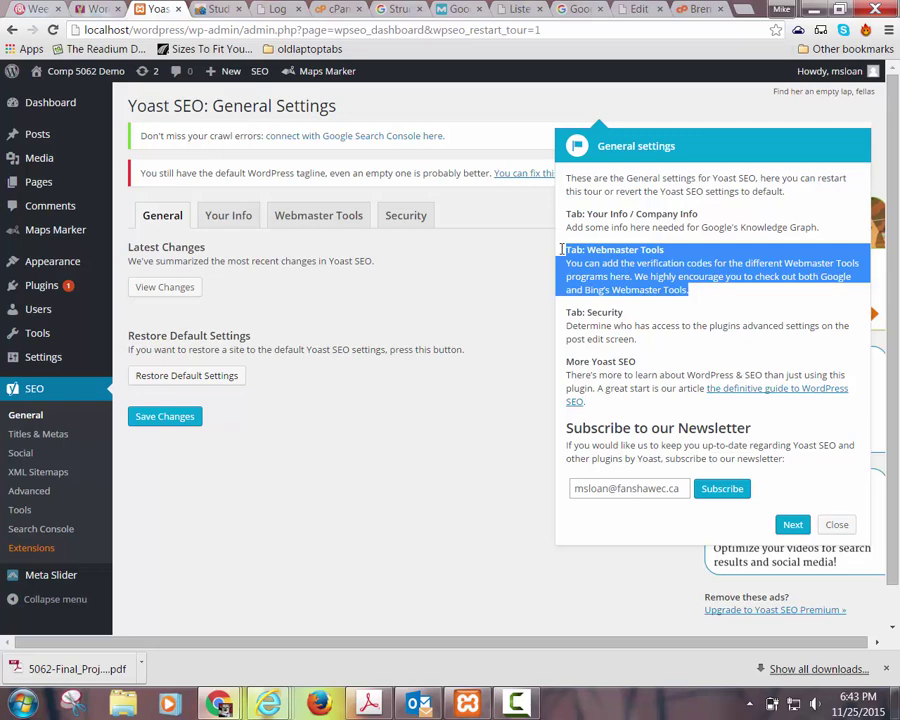
drag(636, 339, 563, 313)
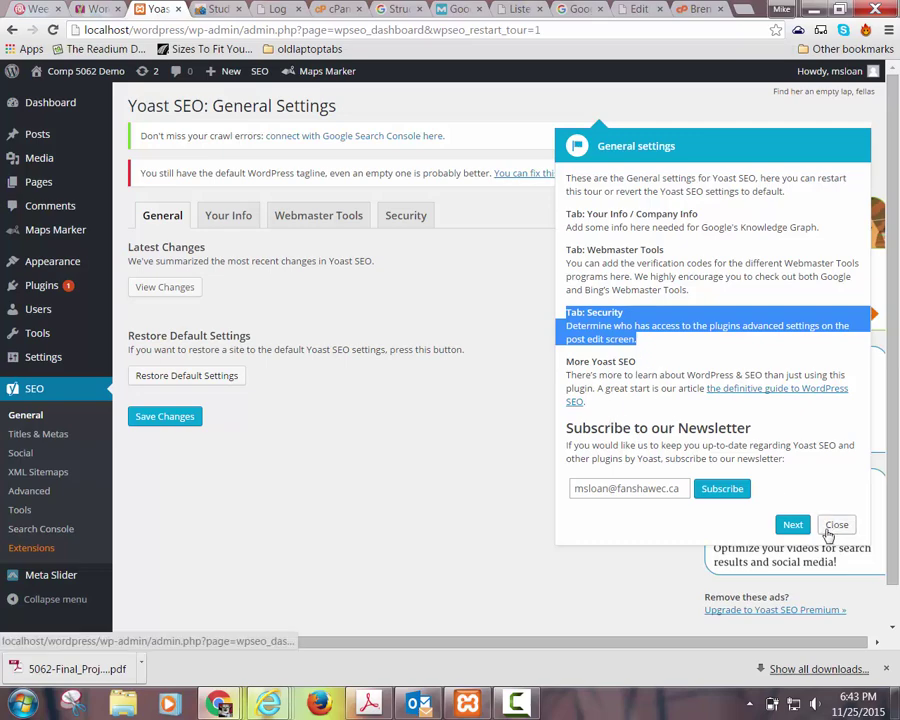
click(790, 527)
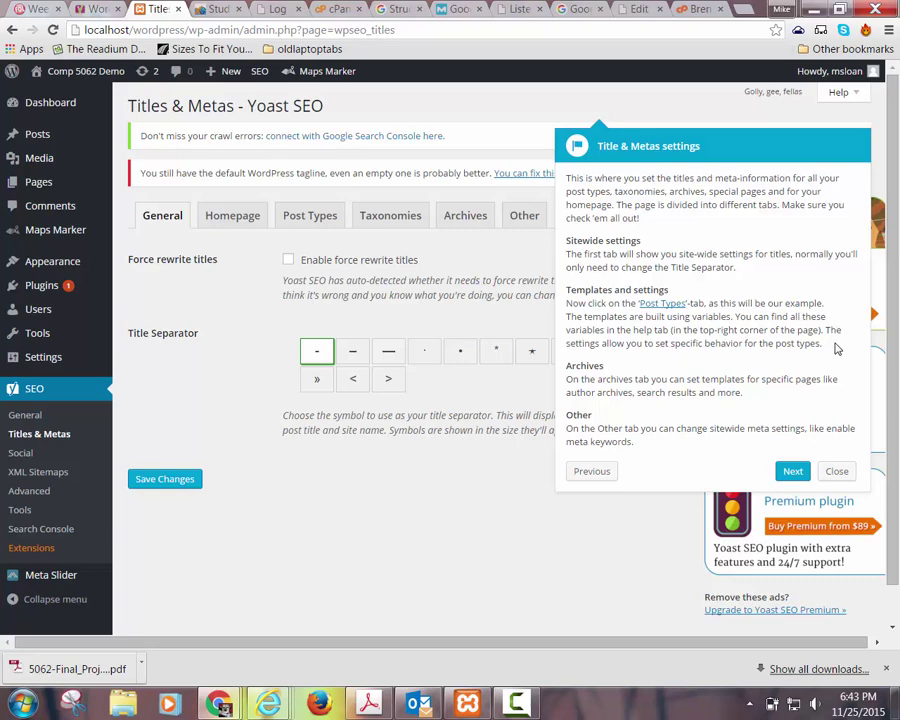
click(790, 472)
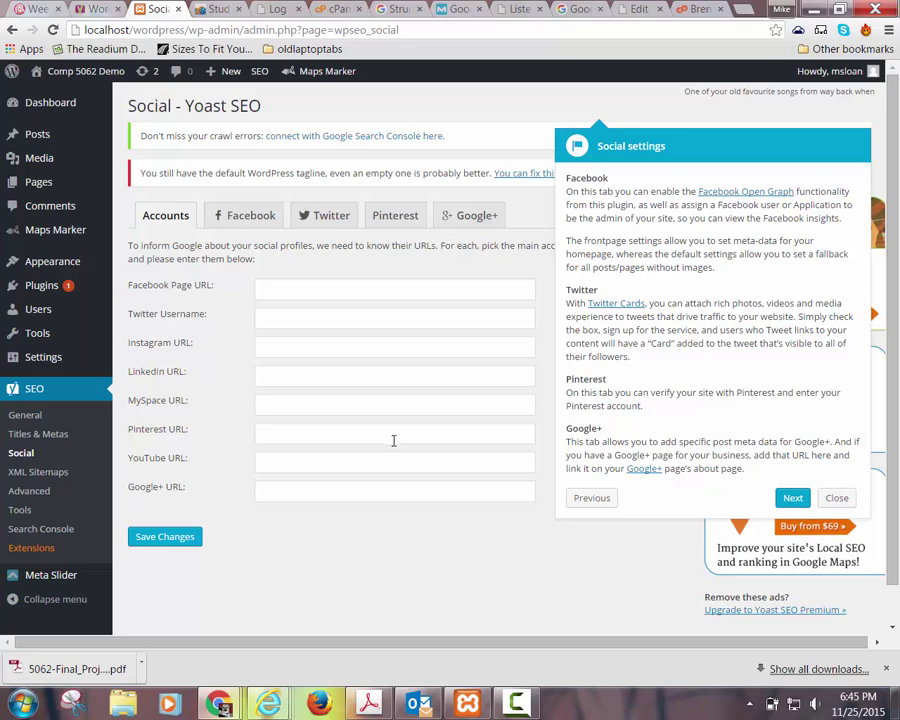
Open the account owner's personal Facebook profile in a new browser tab
key(ctrl+t)
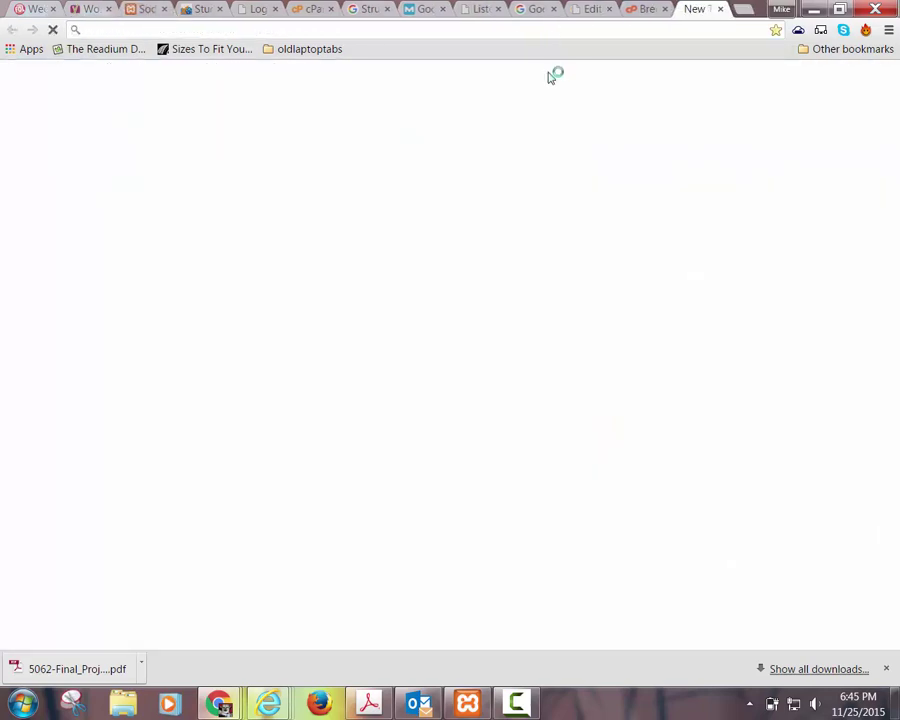
text(face)
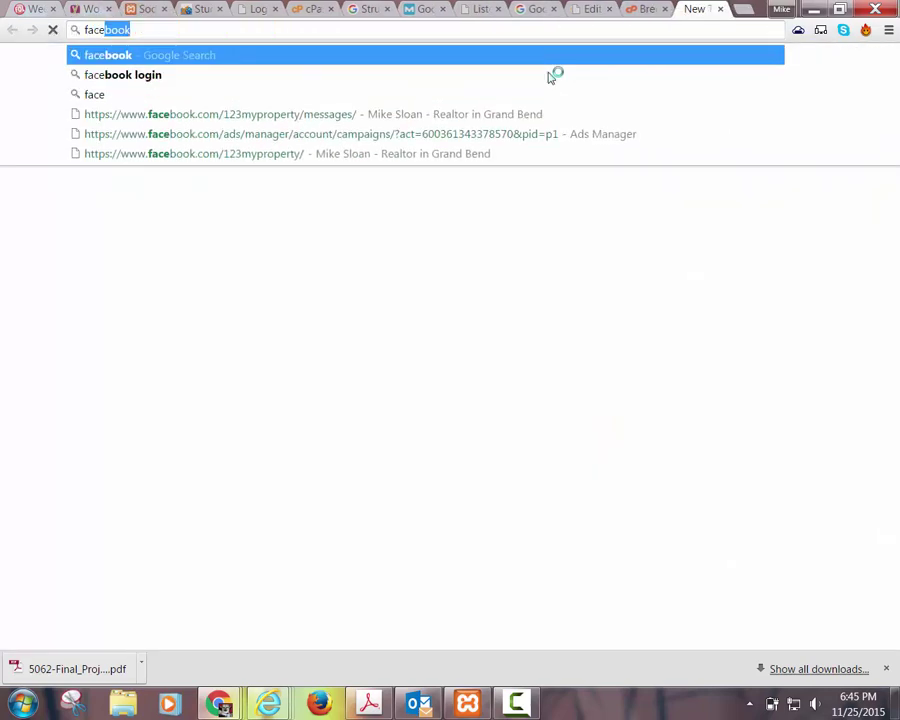
text(book.c)
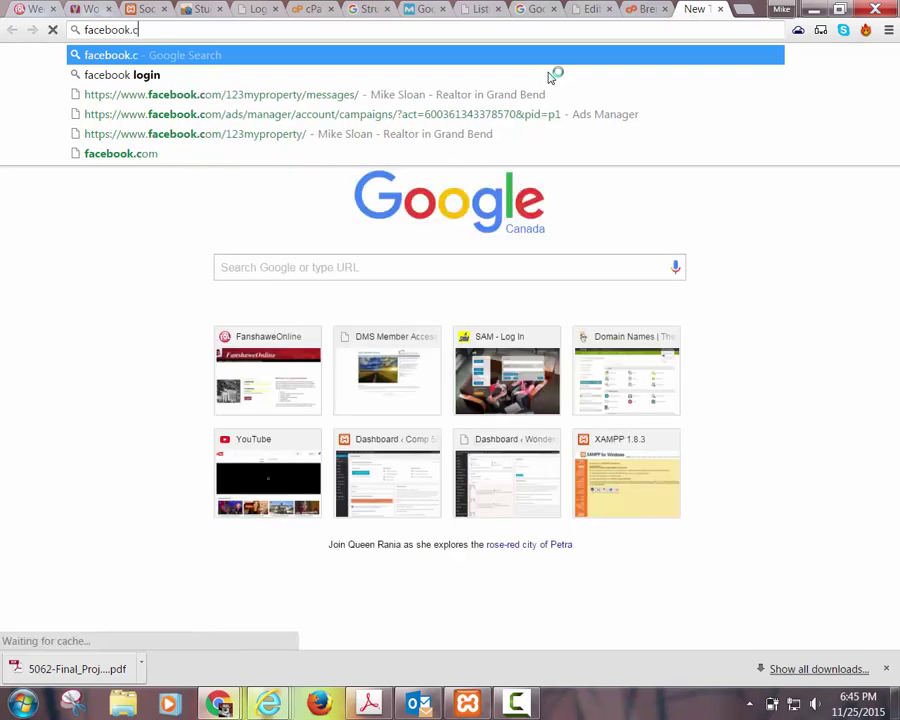
text(om/mr)
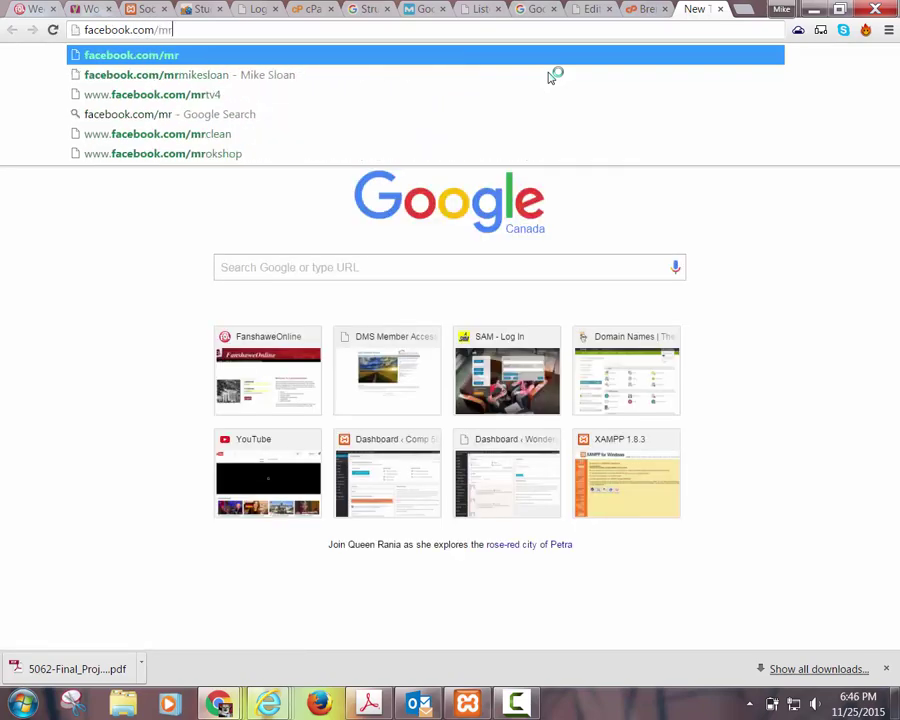
text(mi)
key(BackSpace)
text(mikeslo)
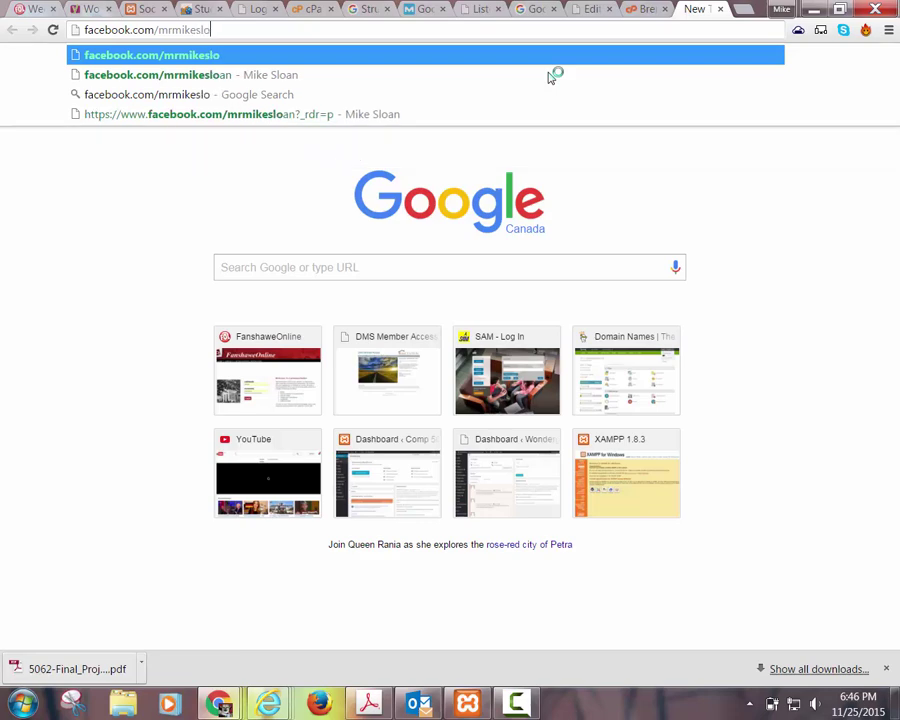
text(an)
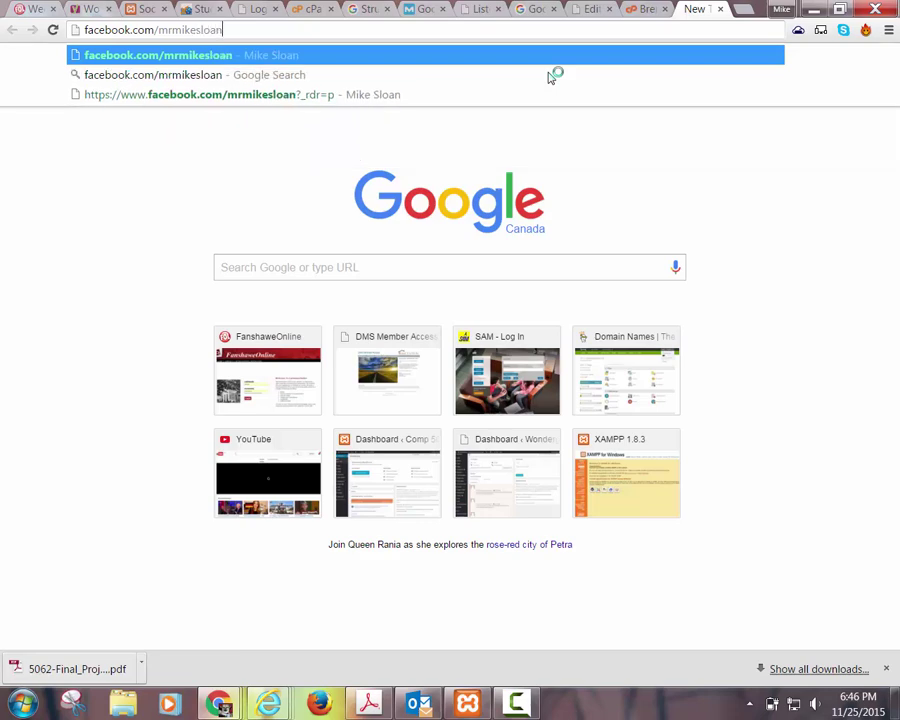
key(Return)
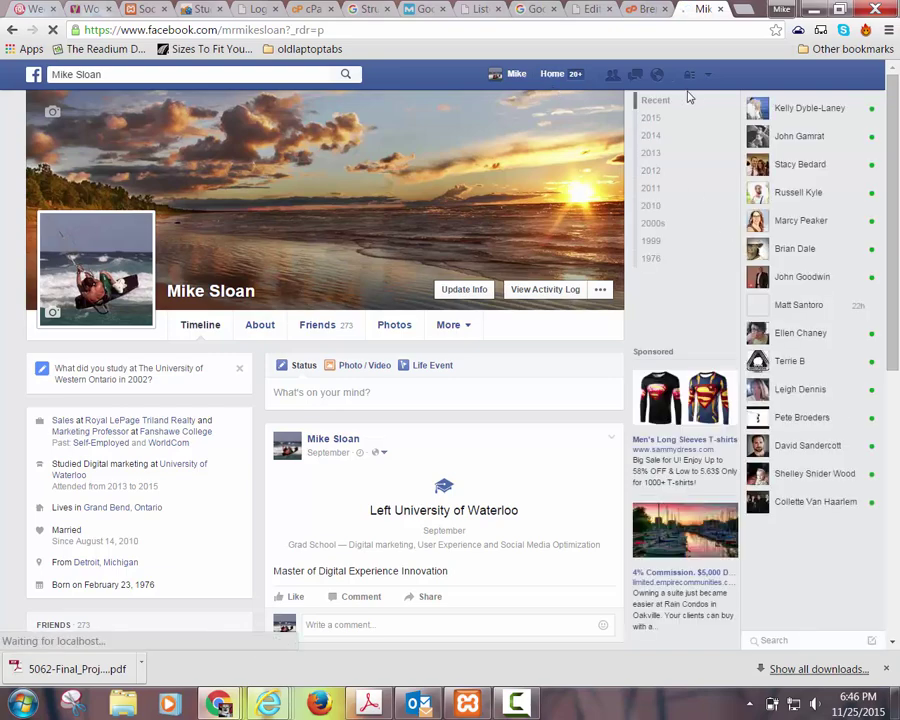
Open the owner's managed realtor business page on Facebook and select its full page URL
click(707, 78)
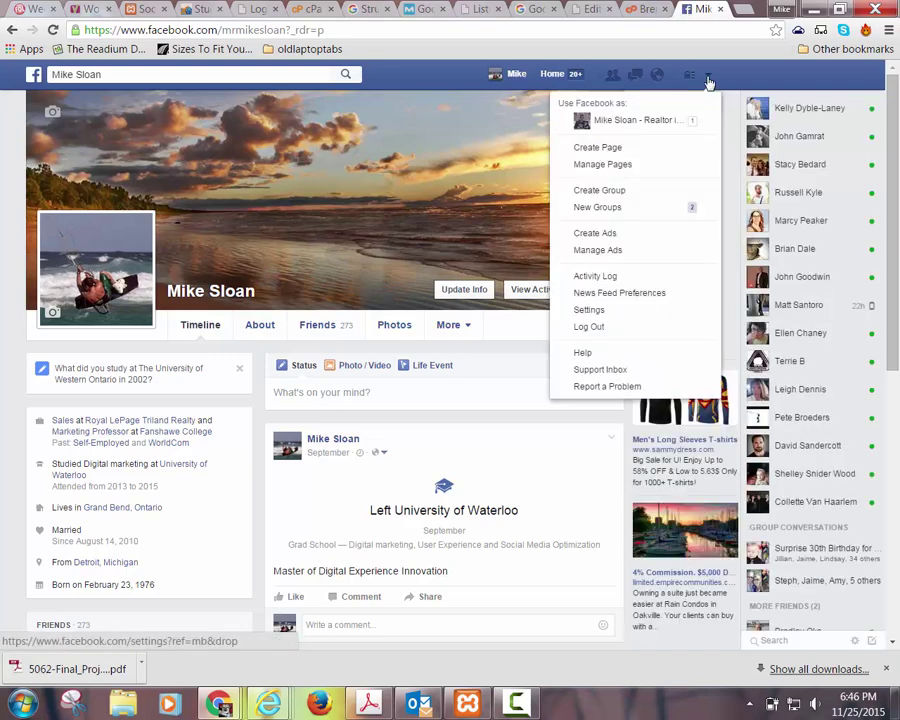
click(618, 166)
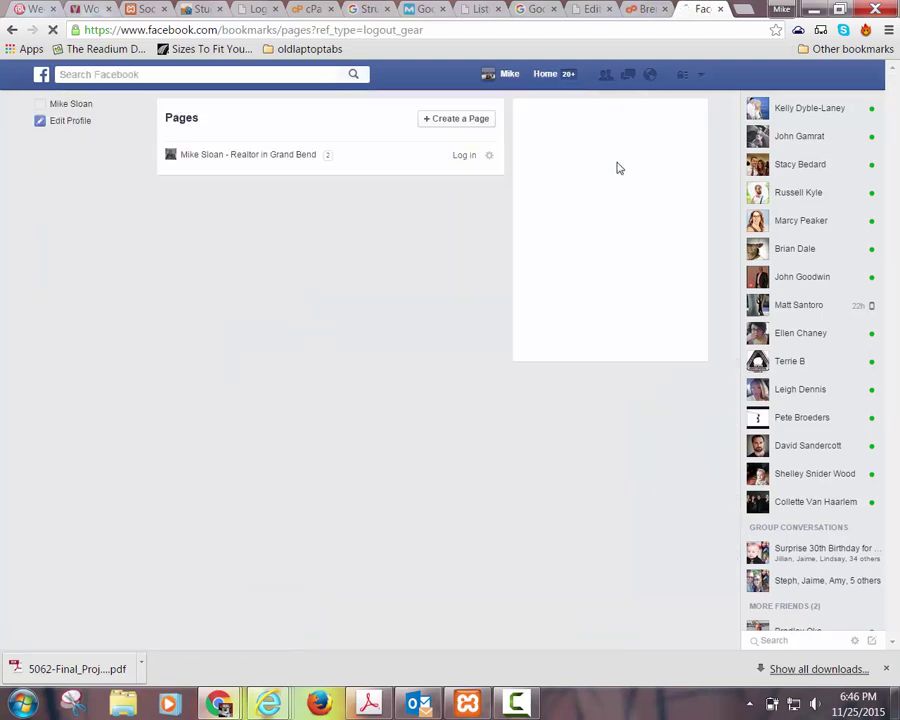
click(207, 157)
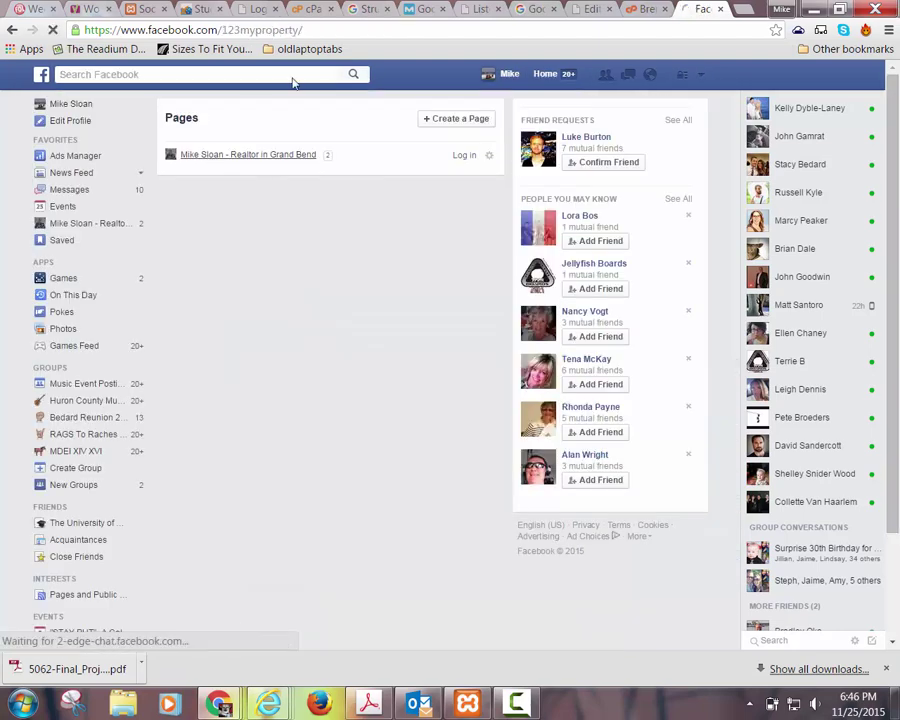
drag(303, 30, 75, 31)
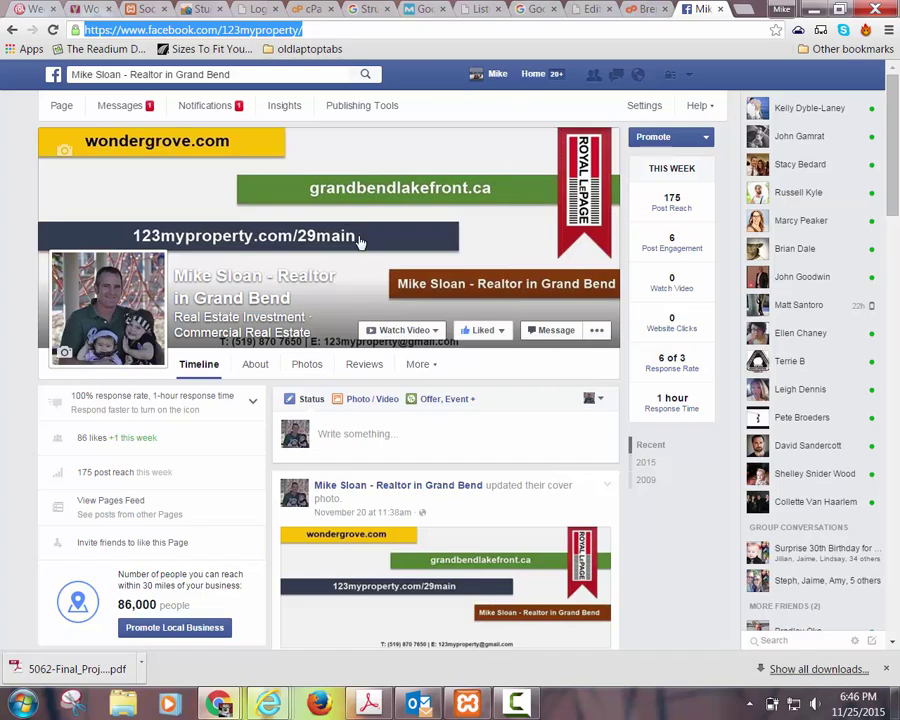
Look over the realtor business page's timeline and compare it with the account owner's personal Facebook profile
scroll(713, 523, down, 2)
scroll(713, 523, down, 5)
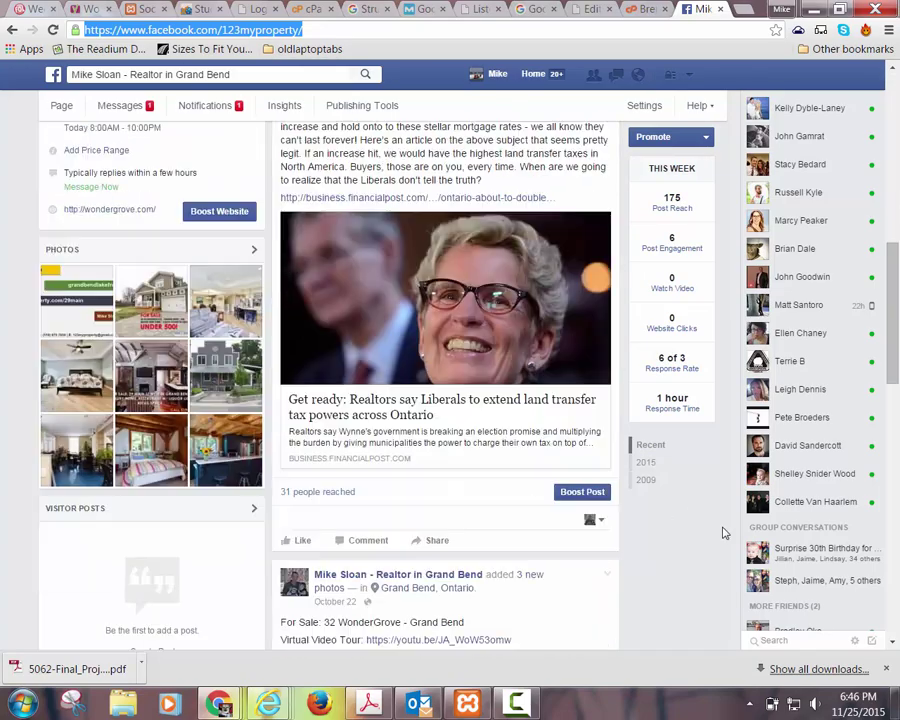
scroll(696, 520, up, 7)
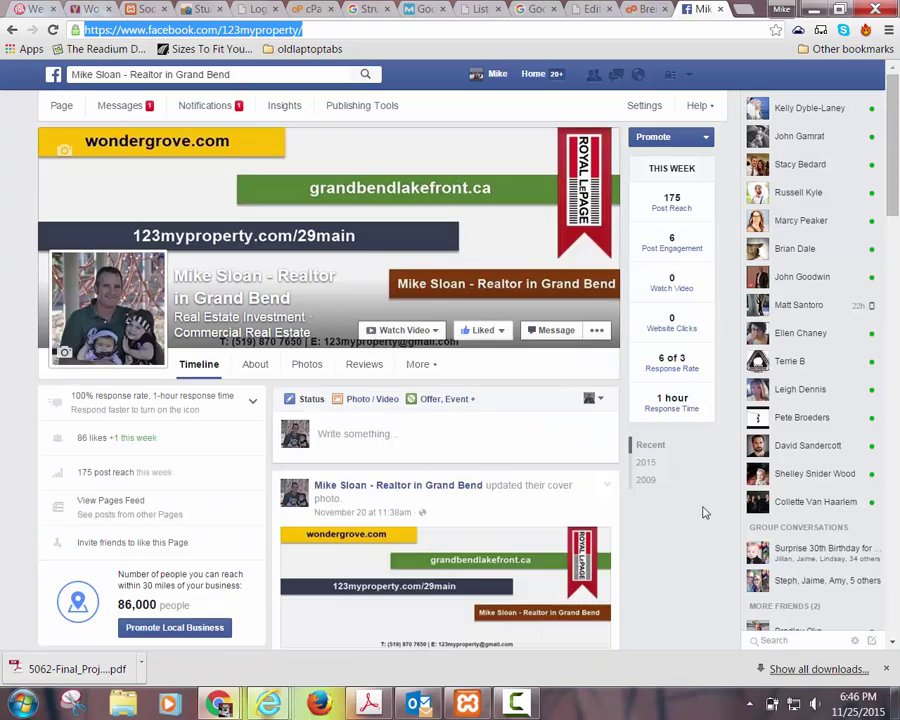
click(484, 78)
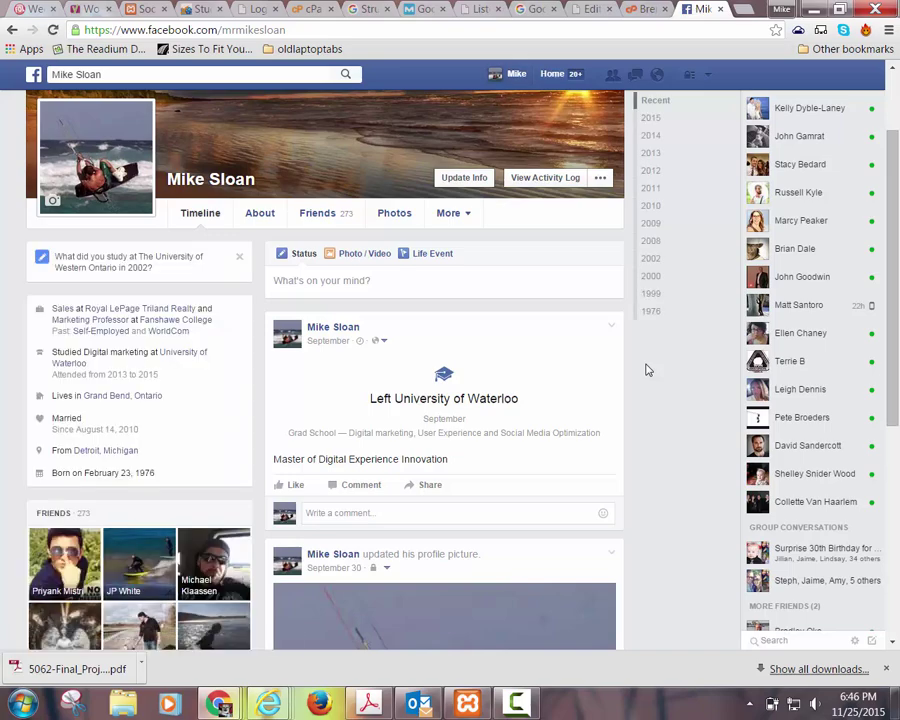
scroll(644, 368, down, 3)
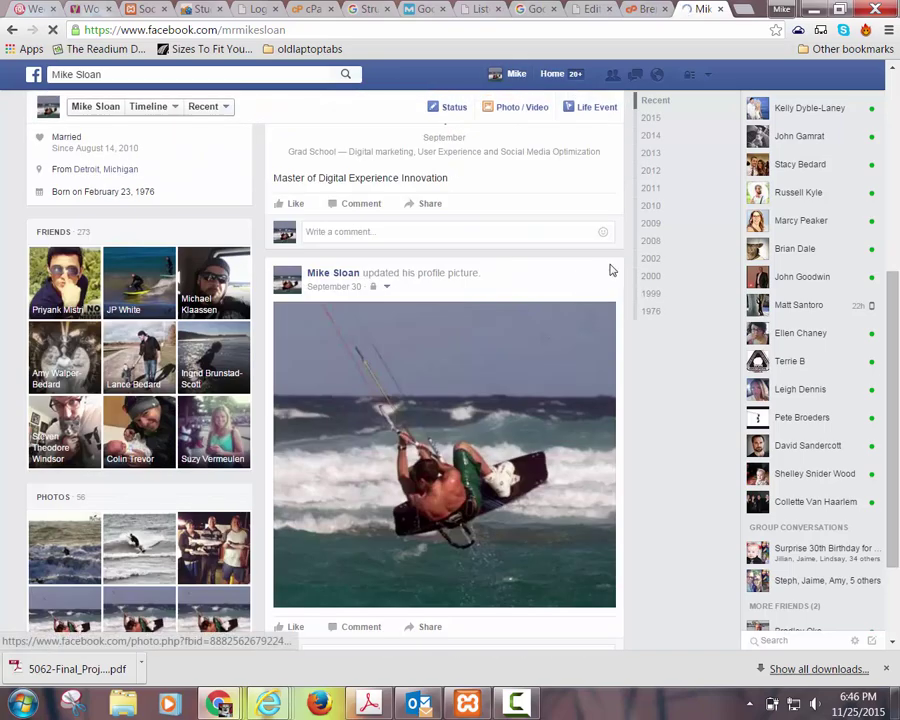
scroll(690, 350, up, 2)
scroll(705, 290, up, 2)
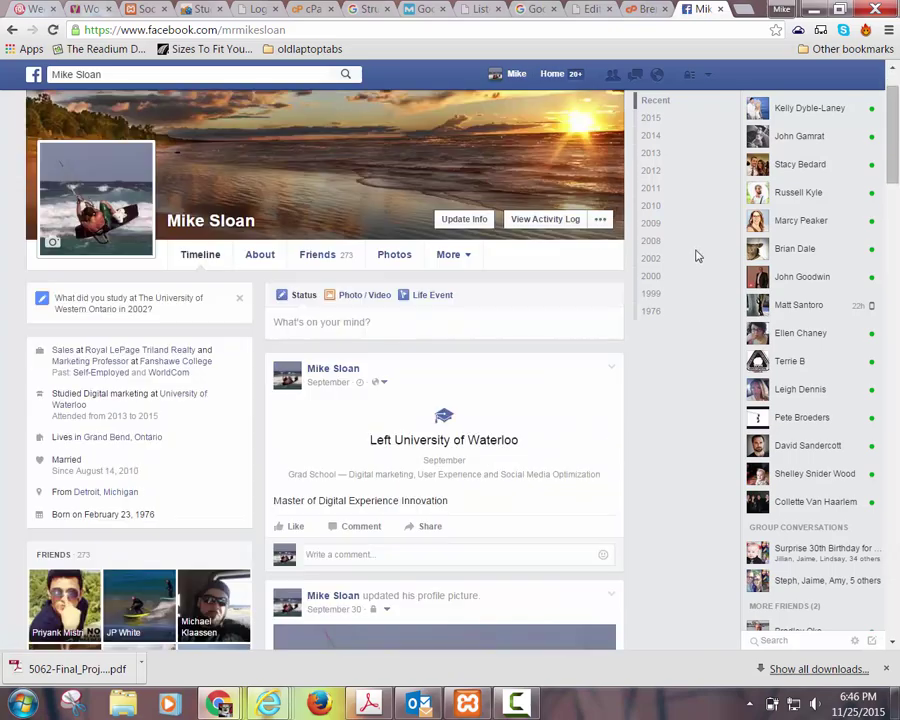
scroll(700, 252, down, 1)
scroll(701, 247, up, 2)
Switch to using Facebook as the realtor business page, and return to Yoast SEO's Social settings
click(707, 76)
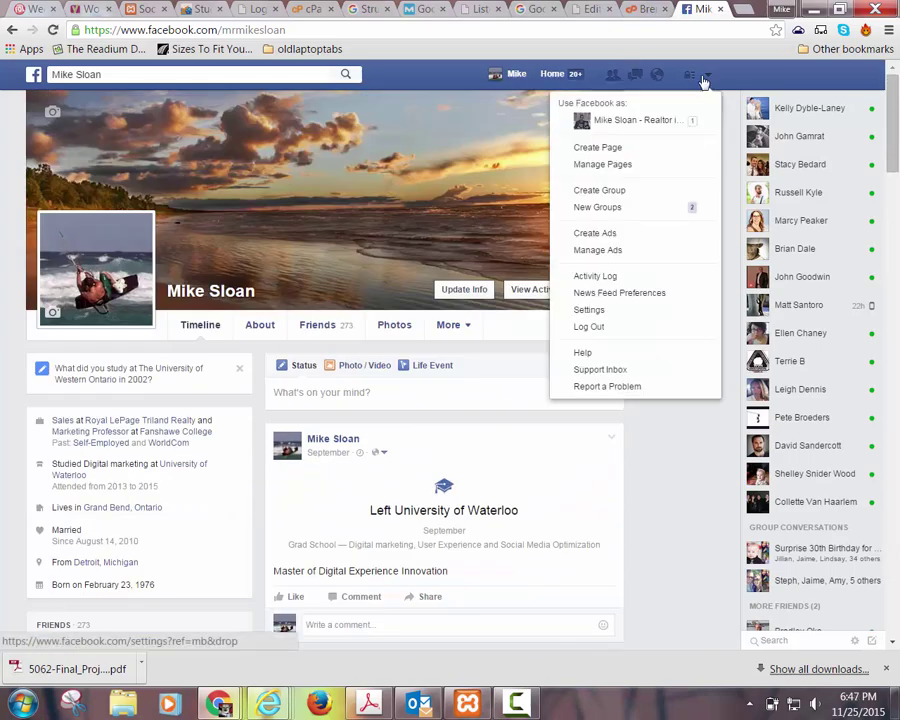
click(652, 122)
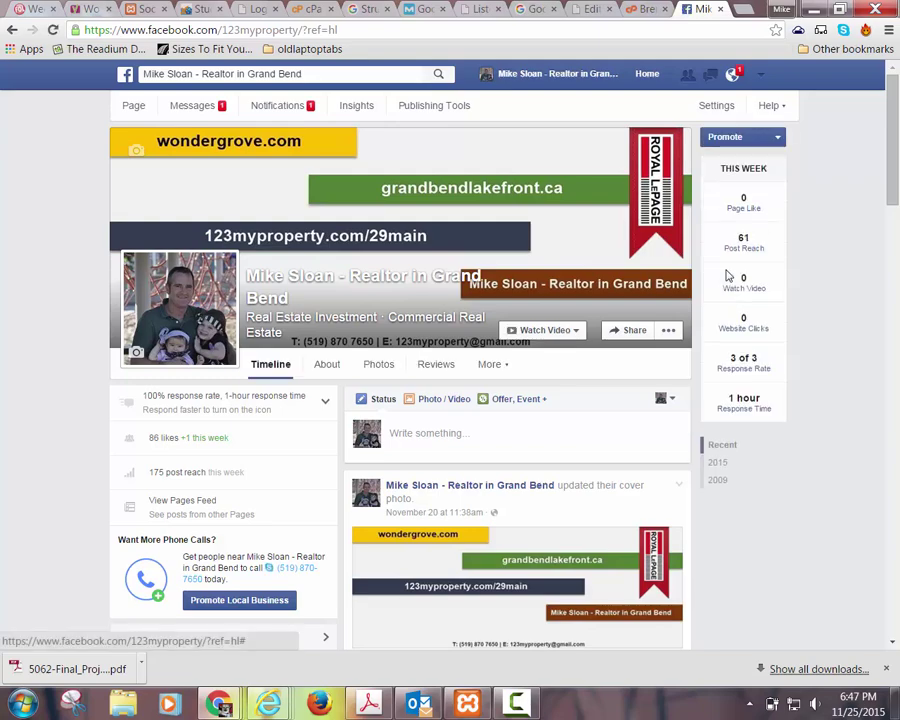
mouse_move(729, 276)
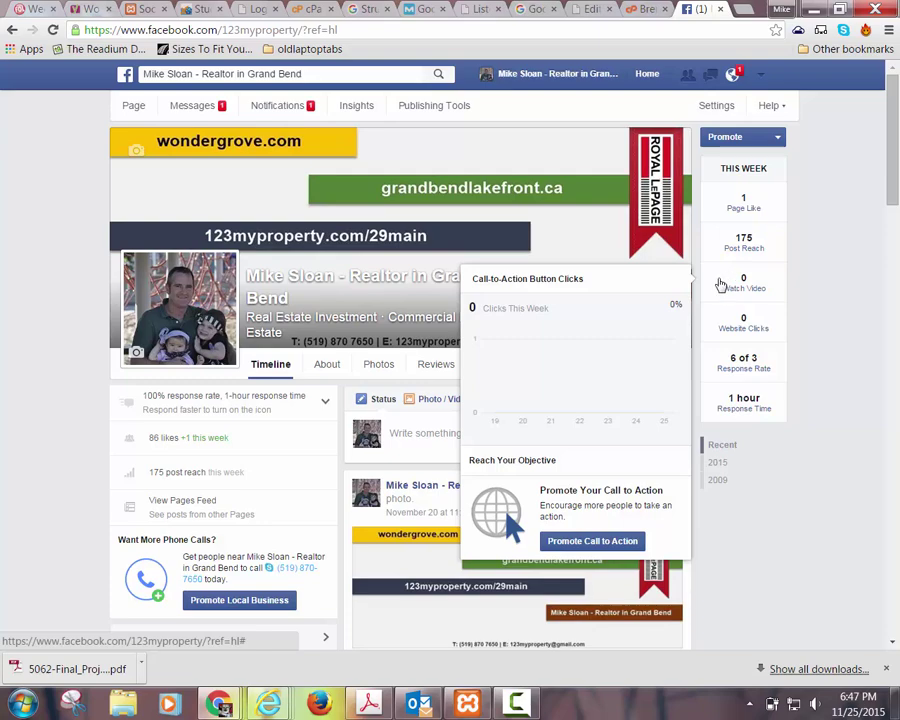
click(643, 10)
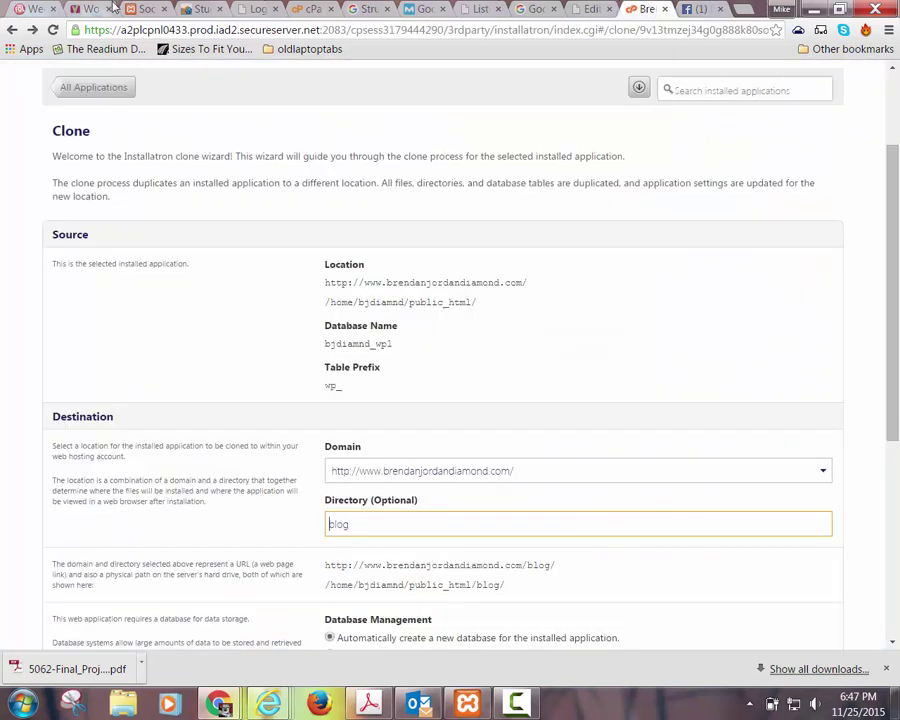
click(158, 14)
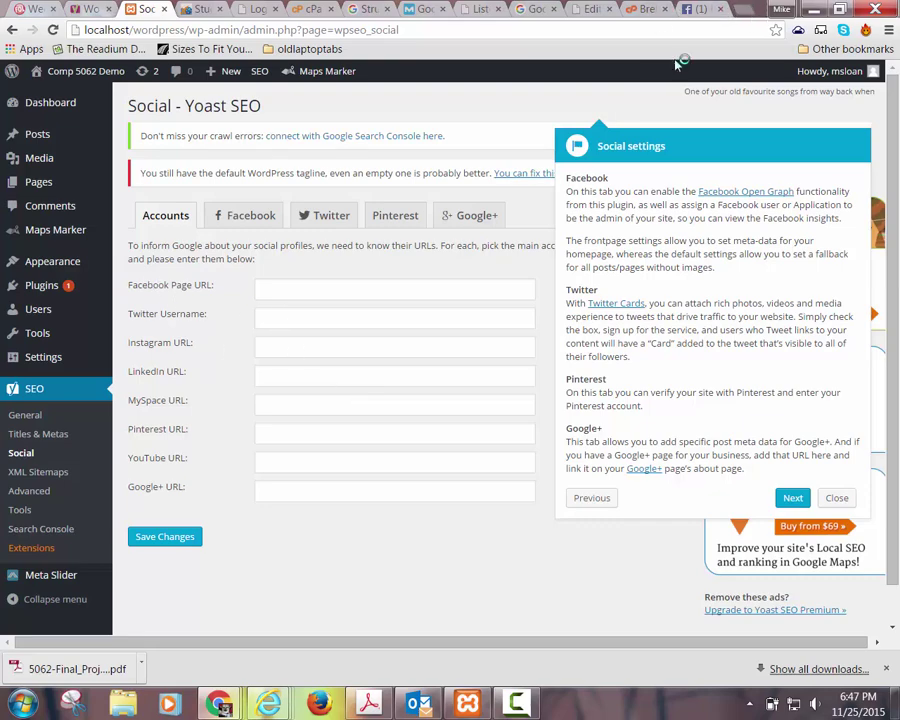
Open the account owner's Instagram profile by its direct URL in a new browser tab
key(ctrl+t)
text(insta)
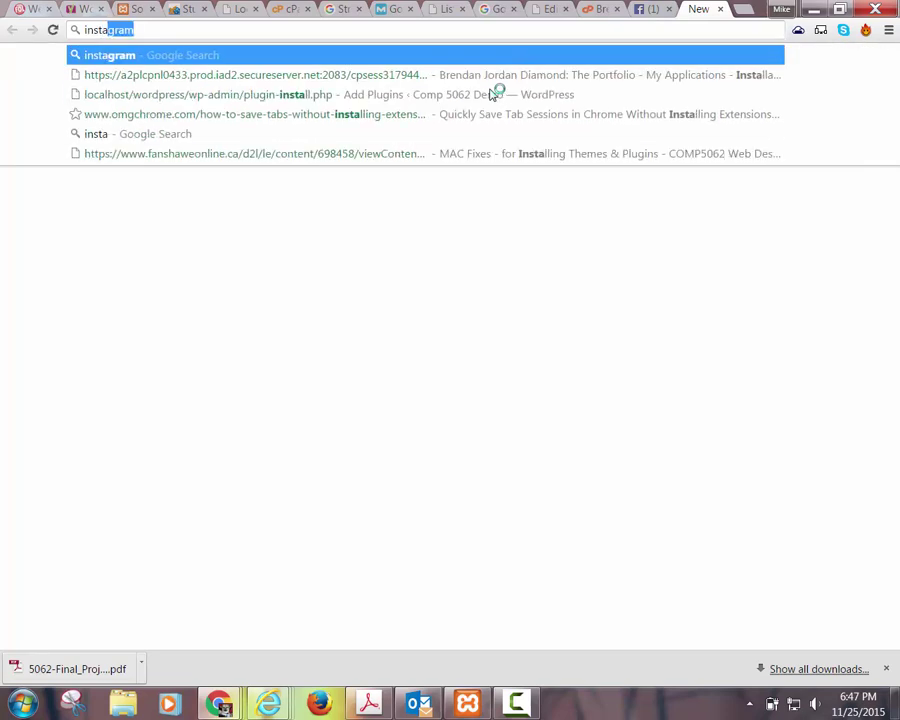
text(gram.)
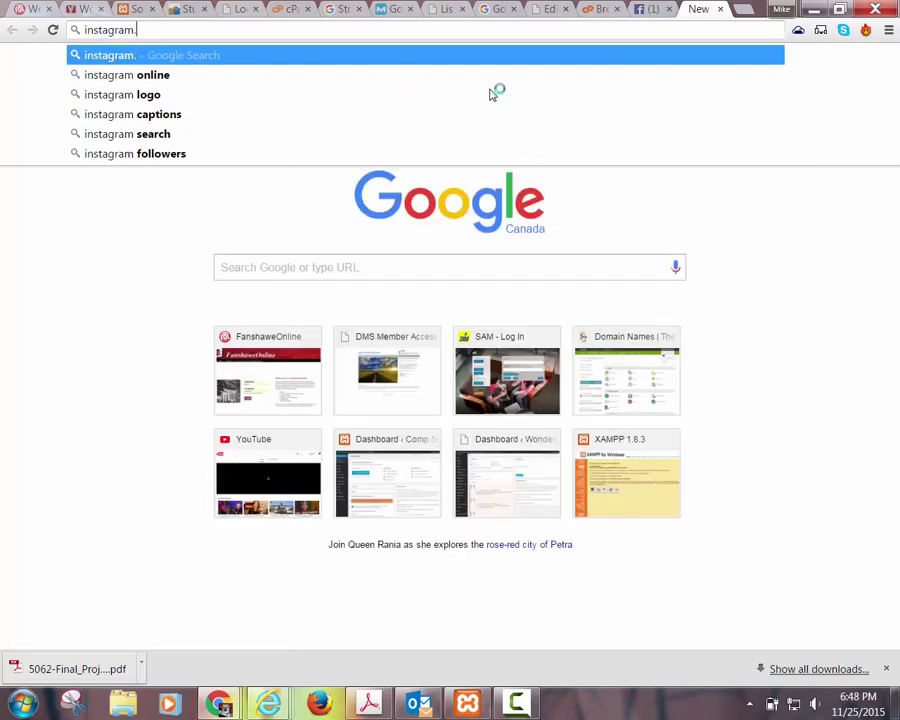
text(com/mrmikes)
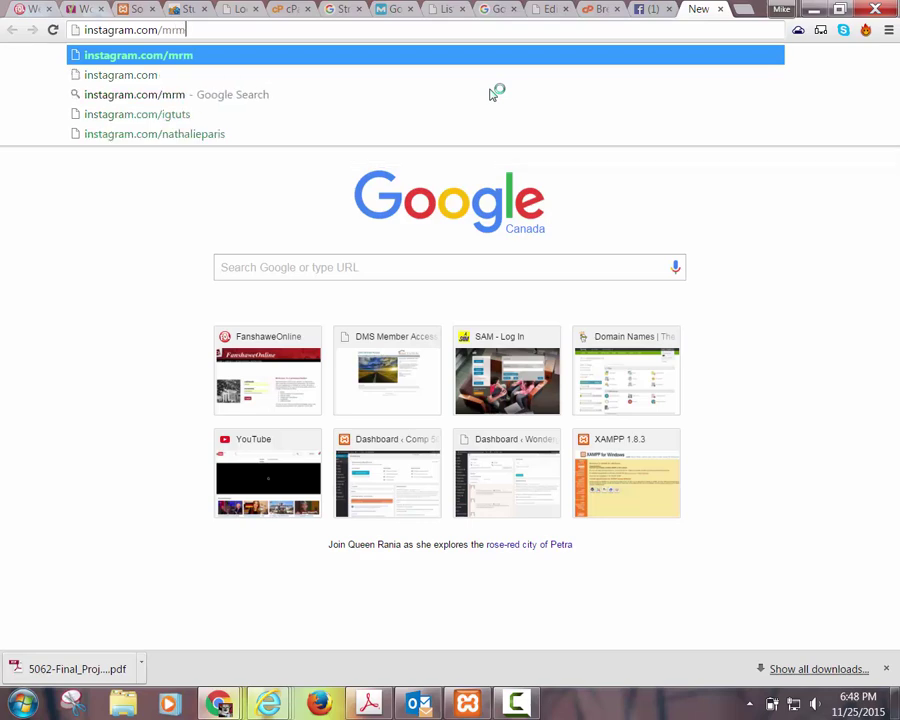
text(loan)
key(Return)
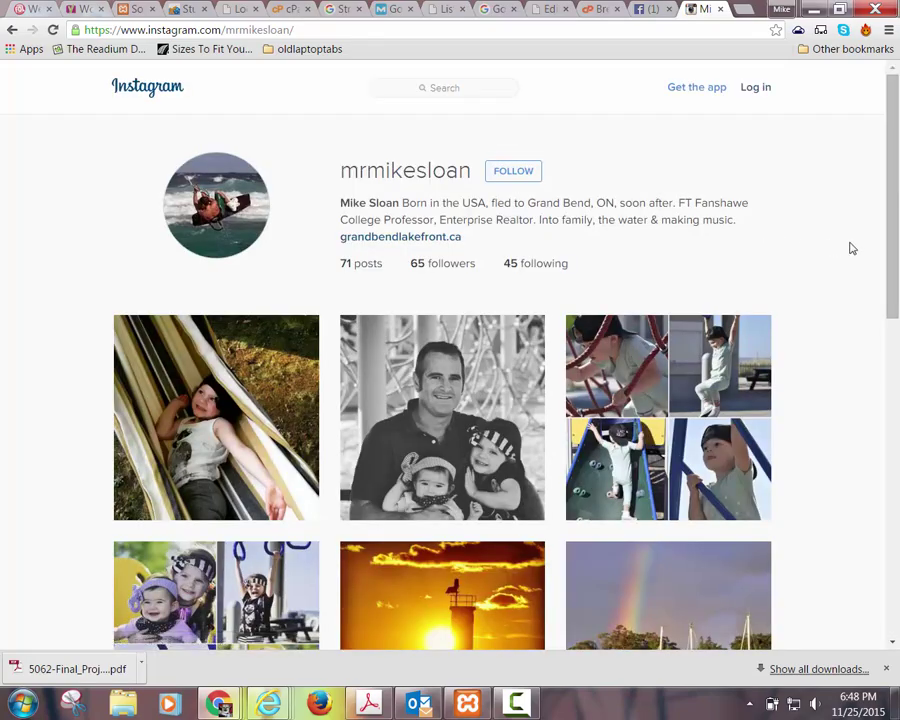
Browse the photos on the Instagram profile and return to Yoast SEO's Social settings
scroll(845, 250, down, 5)
scroll(845, 265, down, 2)
scroll(840, 262, up, 3)
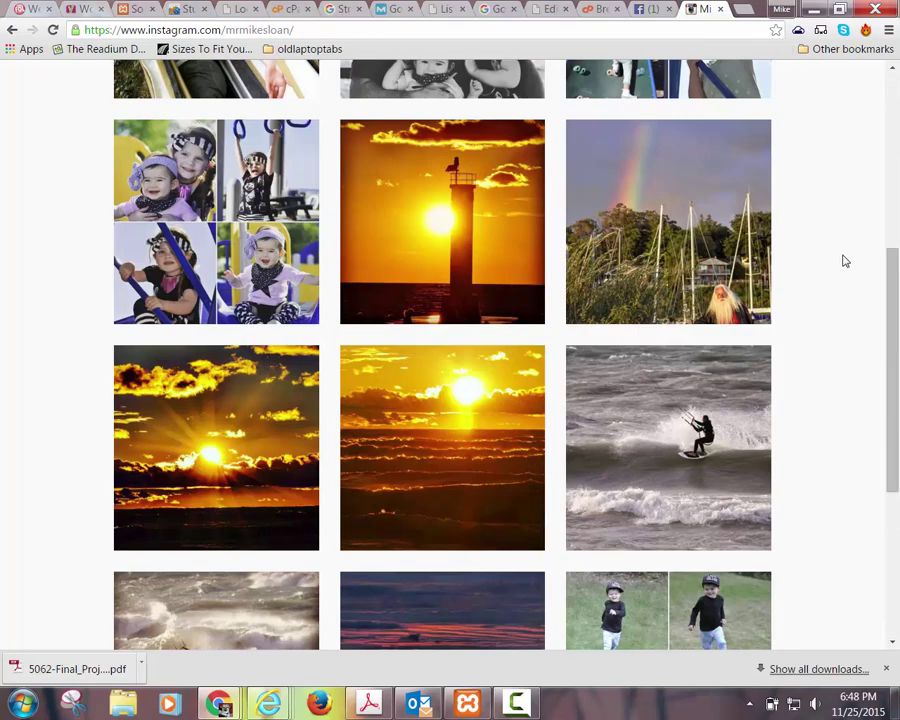
scroll(840, 260, down, 2)
scroll(840, 261, up, 10)
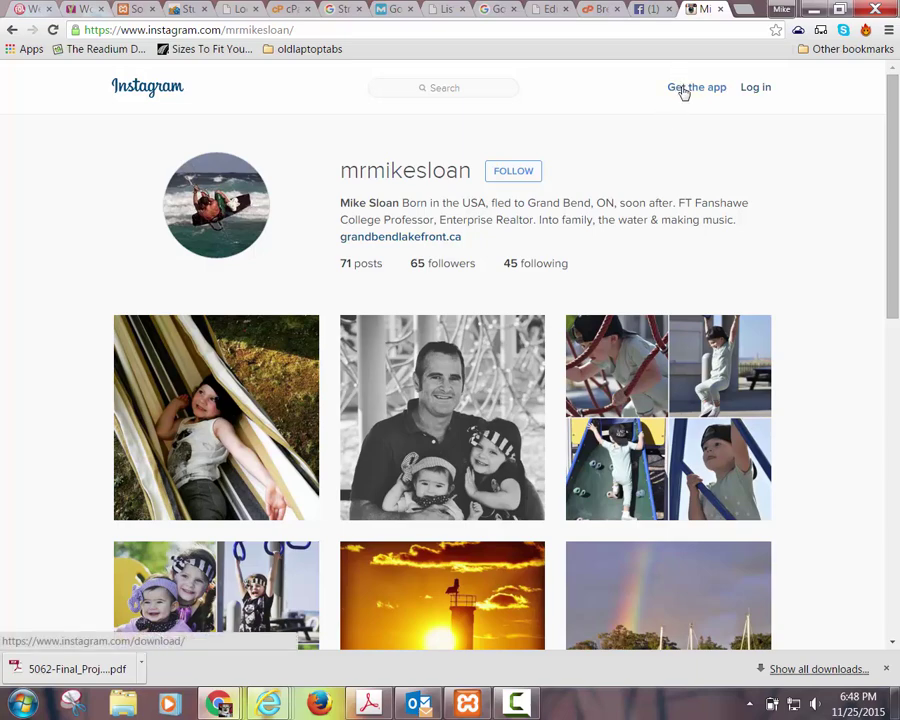
click(648, 9)
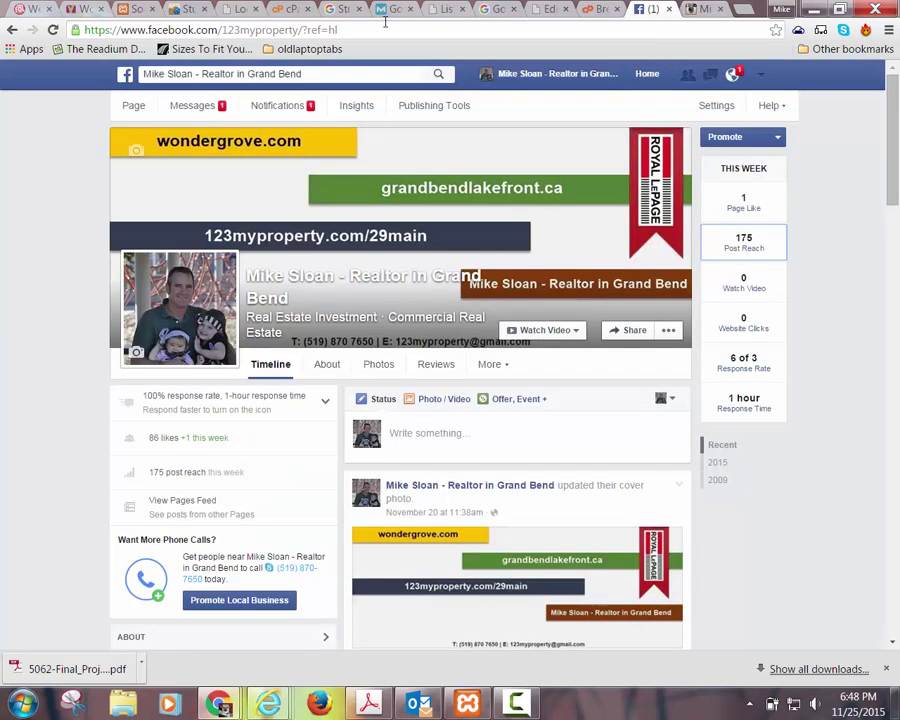
click(130, 9)
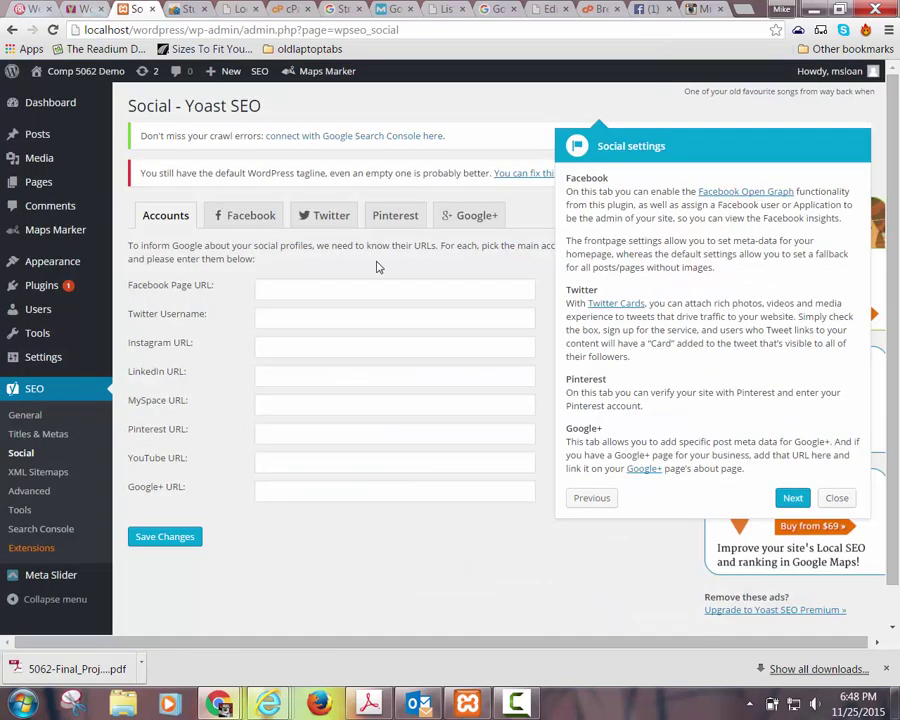
Close the tour at the Social settings and restart it from Yoast SEO's General settings
click(840, 498)
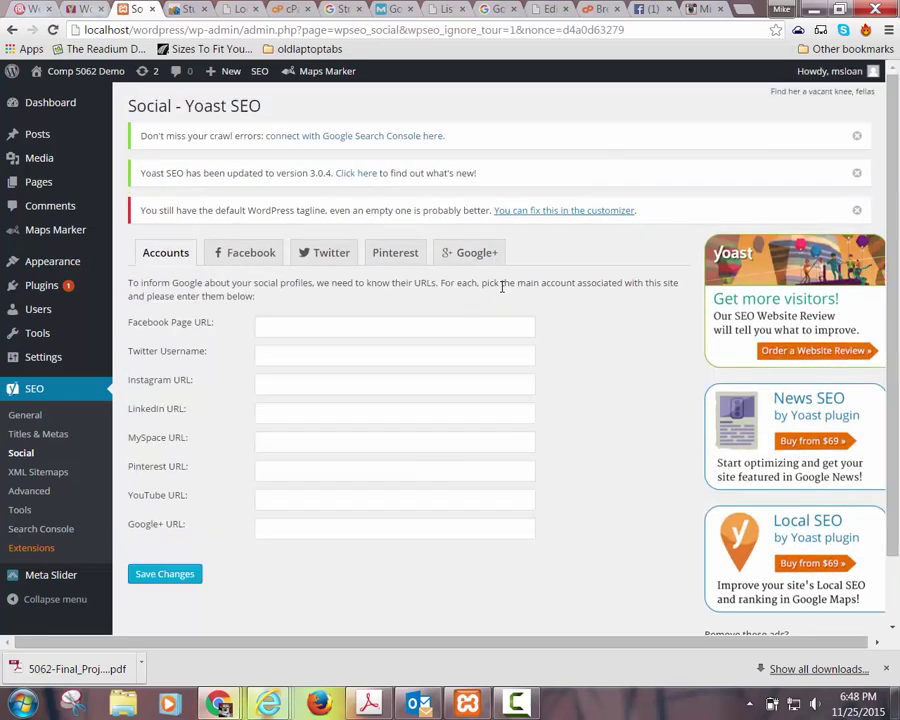
click(38, 413)
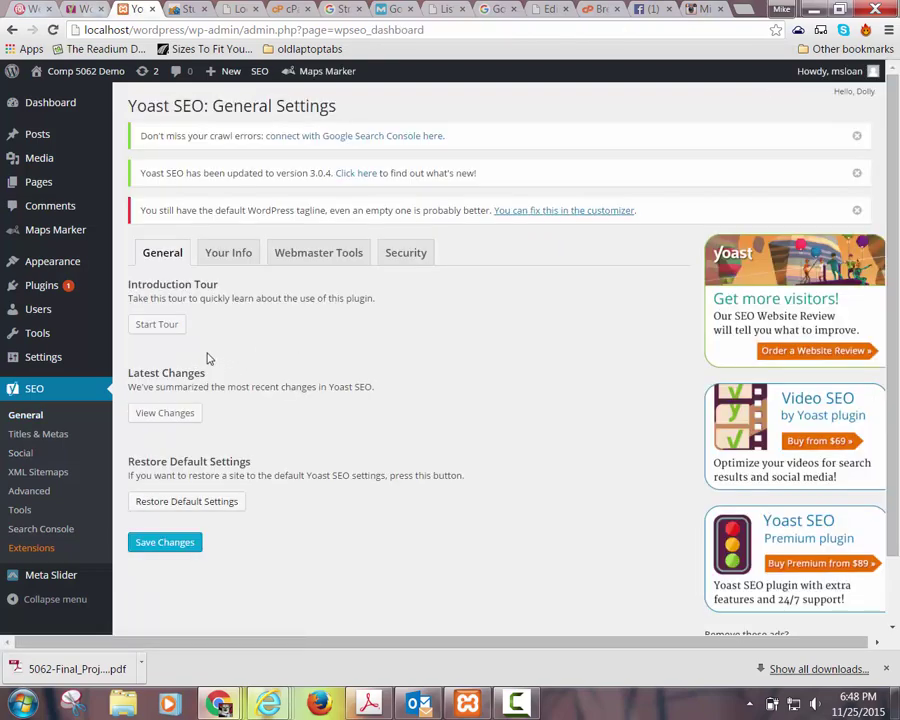
click(160, 325)
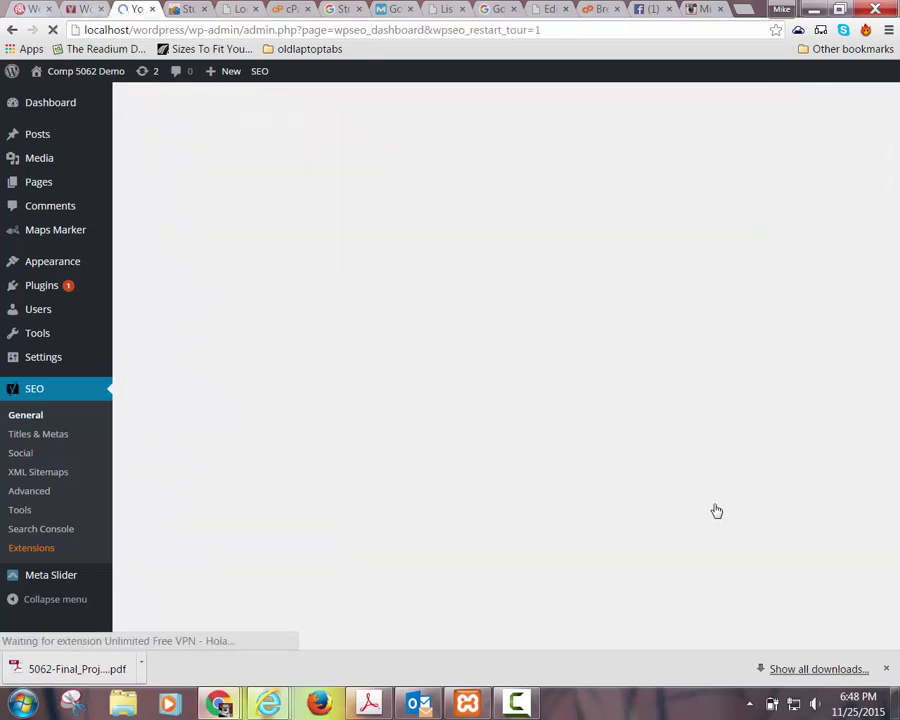
Advance the tour through Titles & Metas, Social and XML Sitemaps to the Advanced settings
click(793, 527)
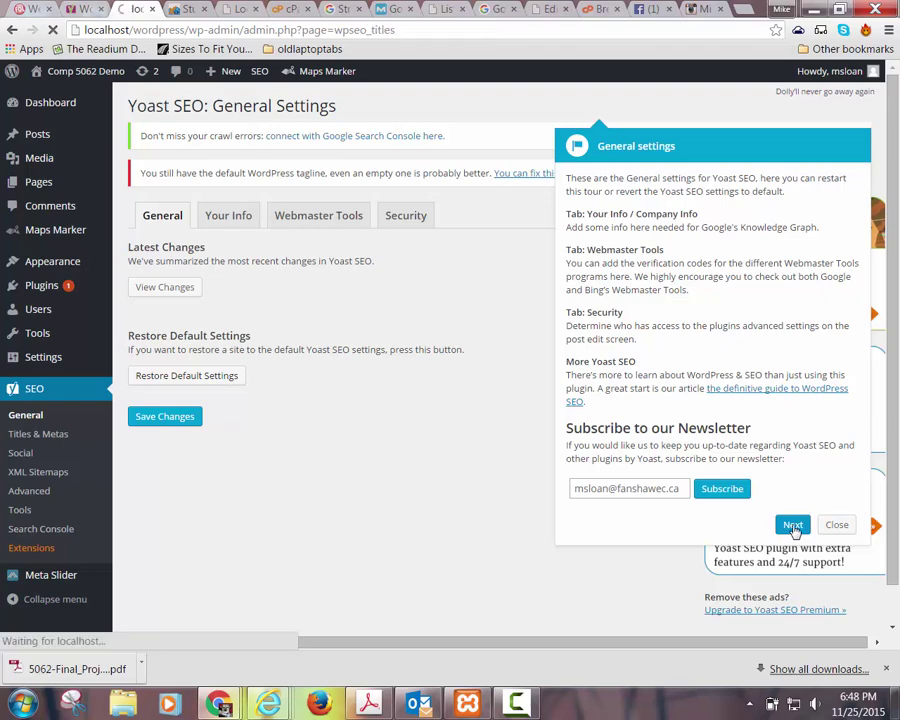
click(788, 472)
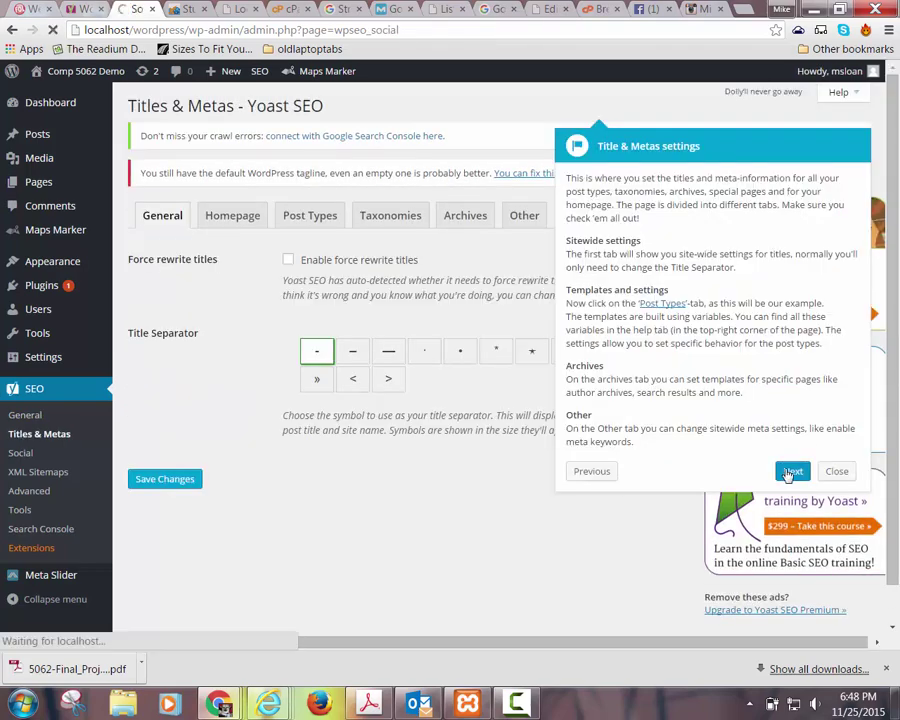
click(793, 503)
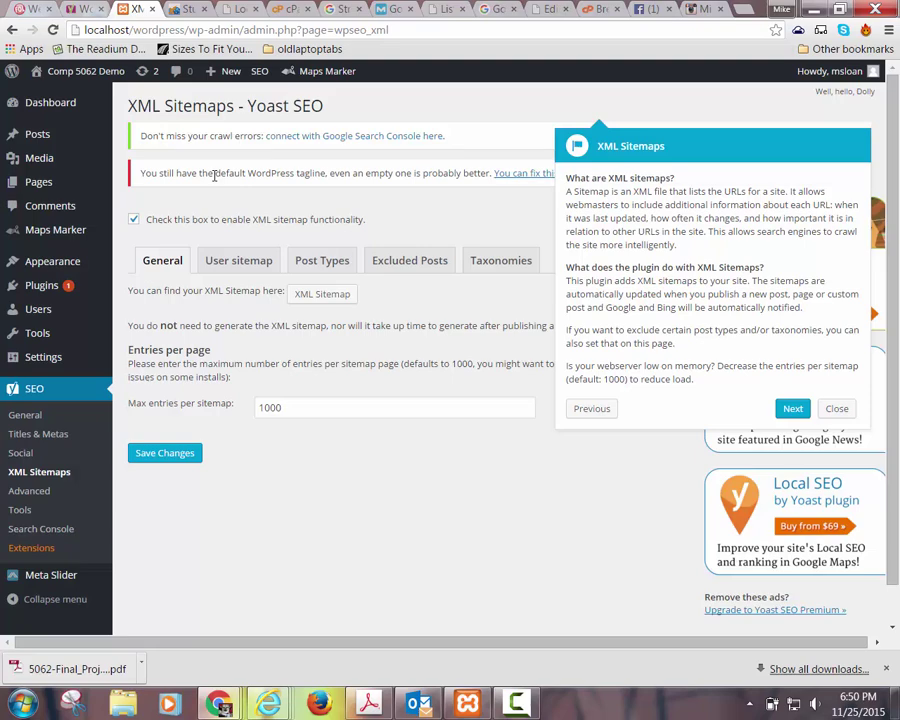
click(792, 410)
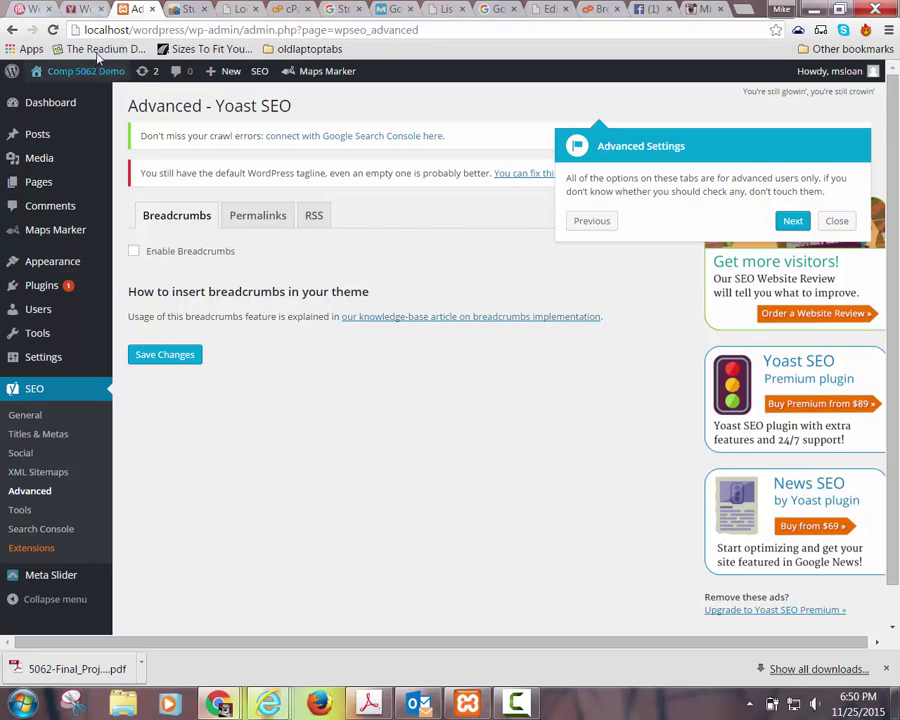
Look up section 2.1 Breadcrumbs from the table of contents of Yoast's WordPress SEO article
click(78, 12)
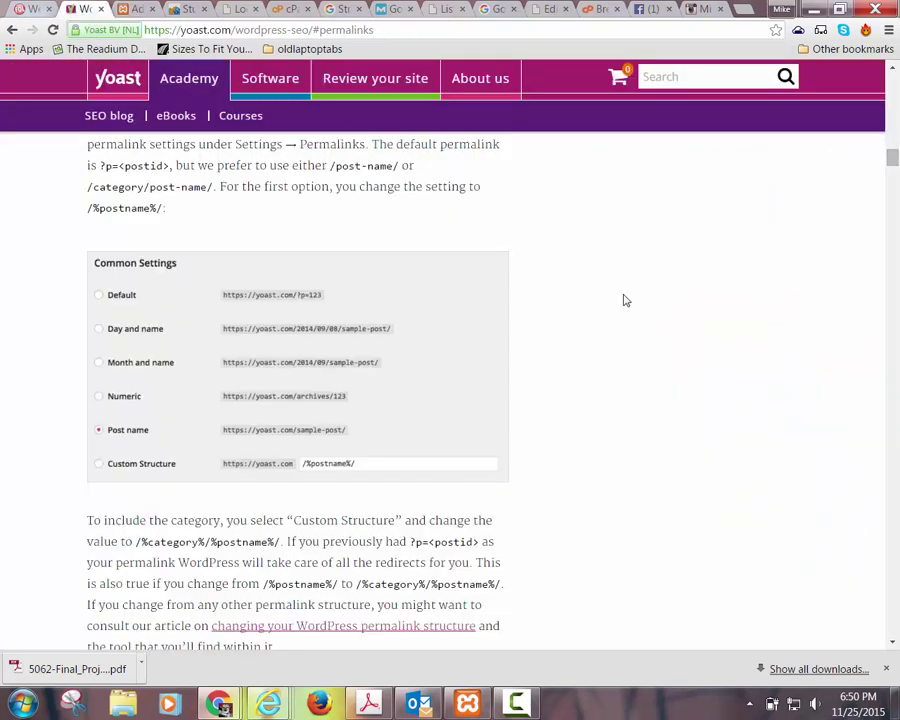
drag(889, 157, 895, 72)
scroll(316, 399, down, 15)
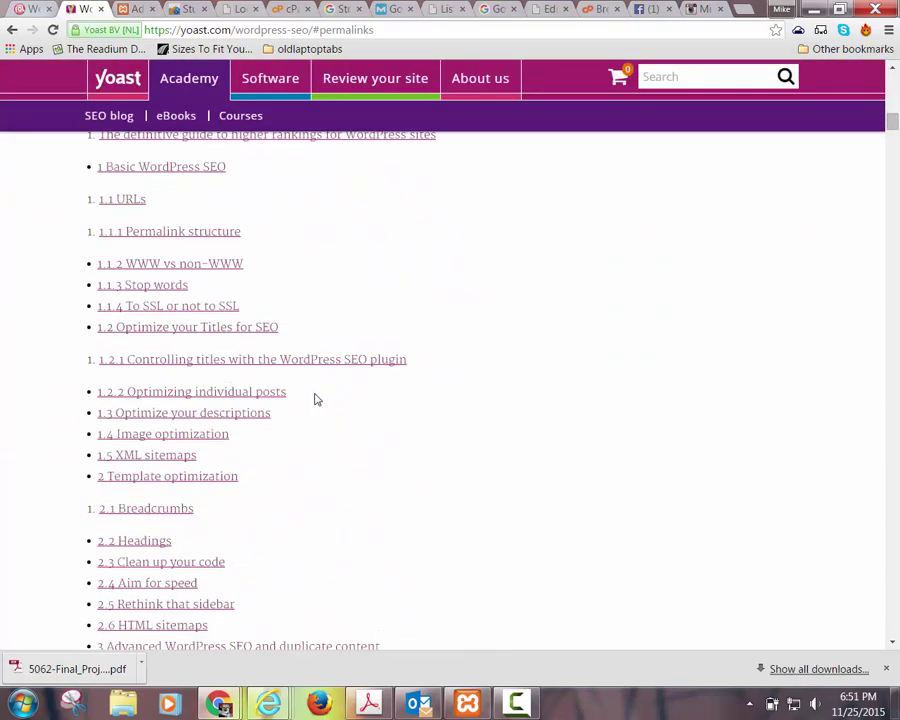
scroll(240, 420, down, 1)
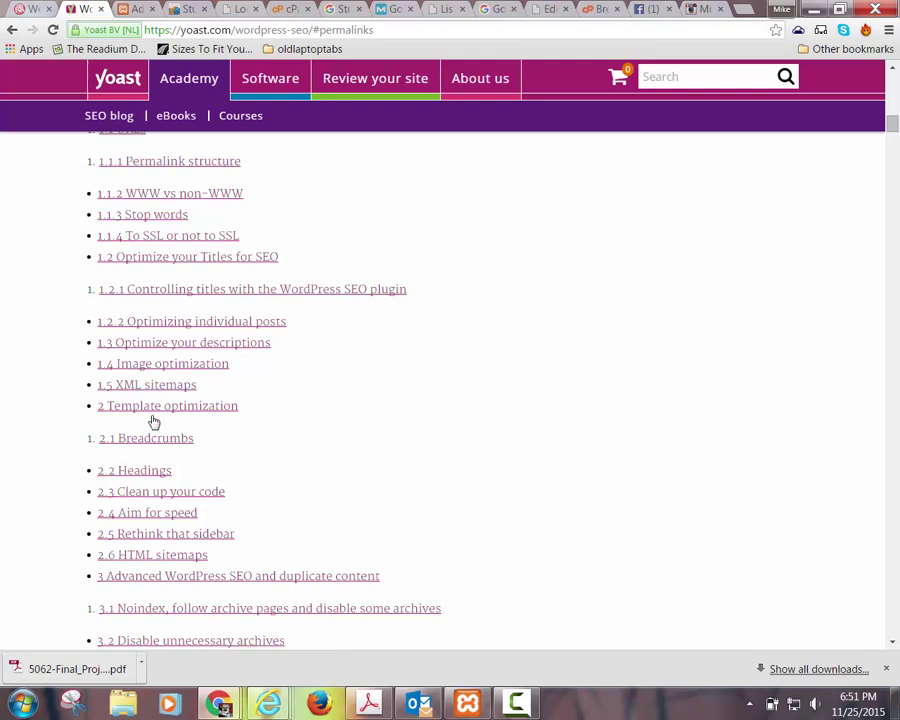
click(132, 445)
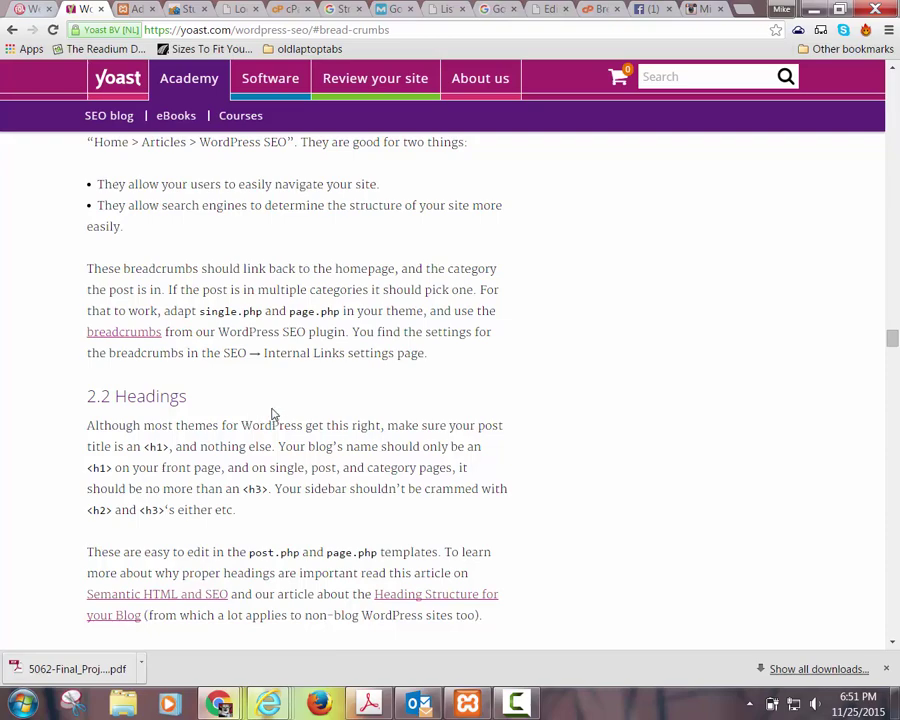
Open the article's linked breadcrumbs plugin page and examine its example breadcrumb trail and Google search result
click(118, 341)
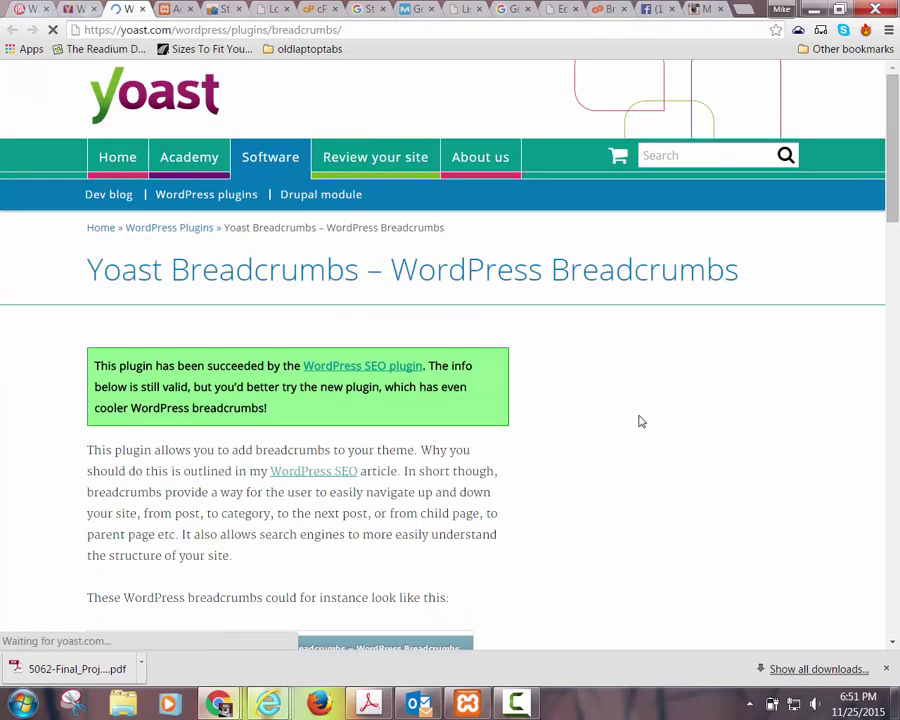
scroll(638, 418, down, 2)
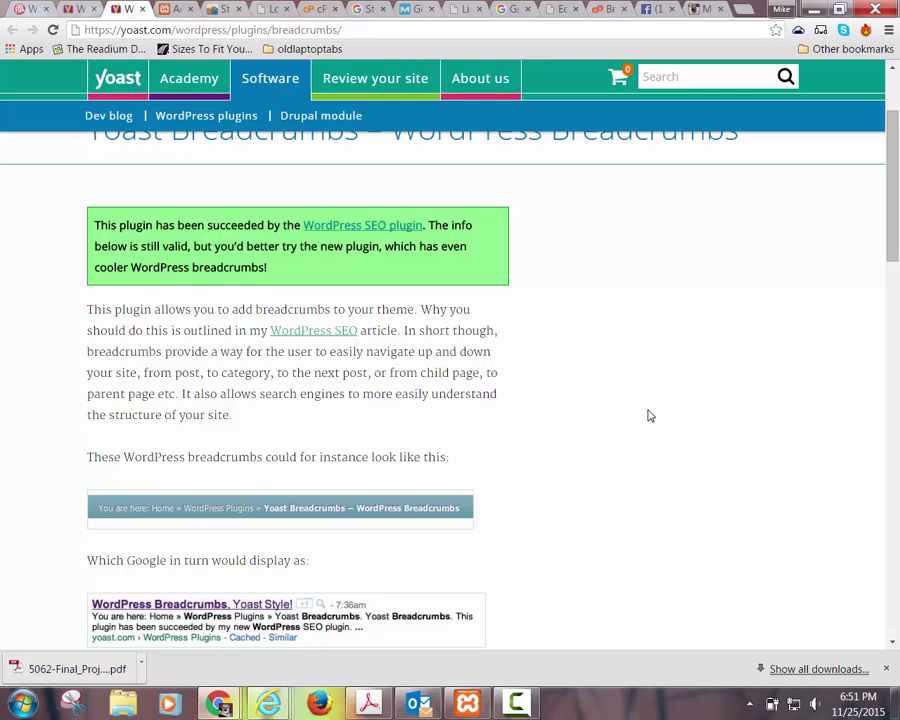
scroll(650, 416, down, 2)
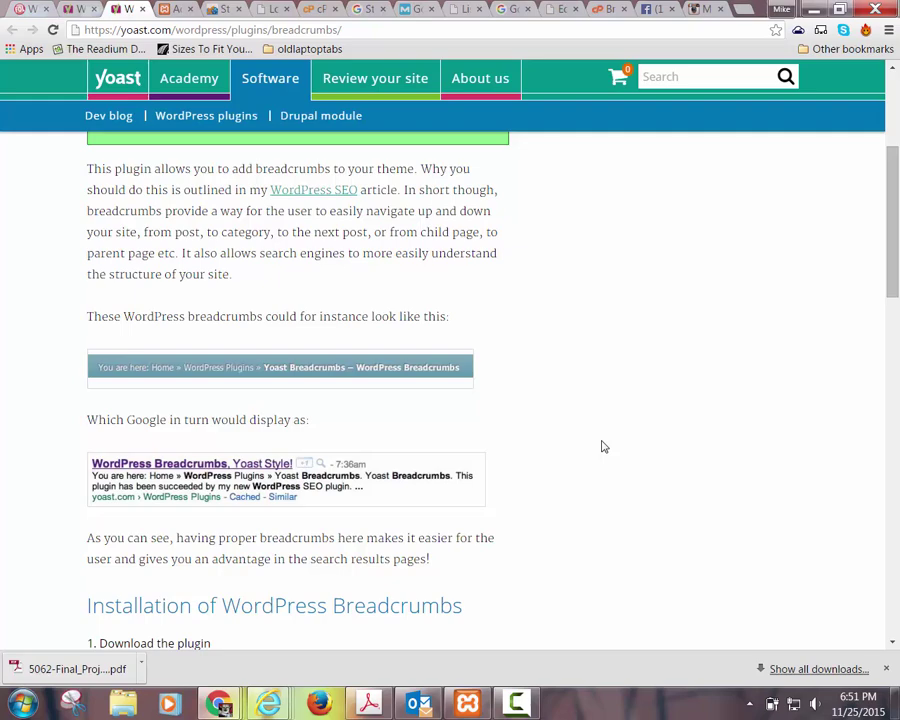
Resume the Yoast SEO tour at Advanced Settings, advance it to Extensions and Licenses, and close it
click(160, 10)
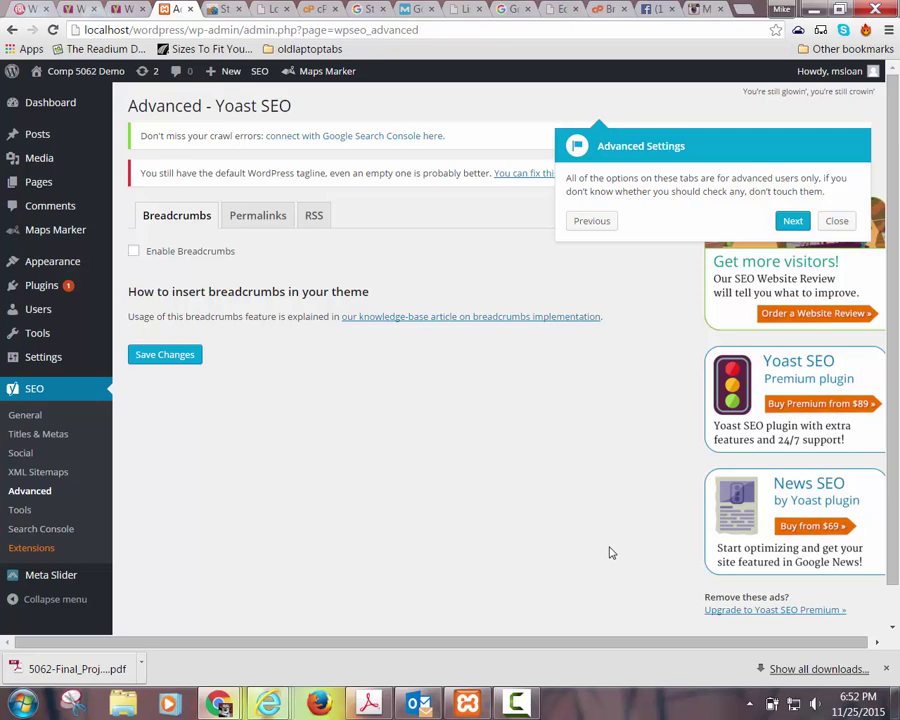
click(794, 221)
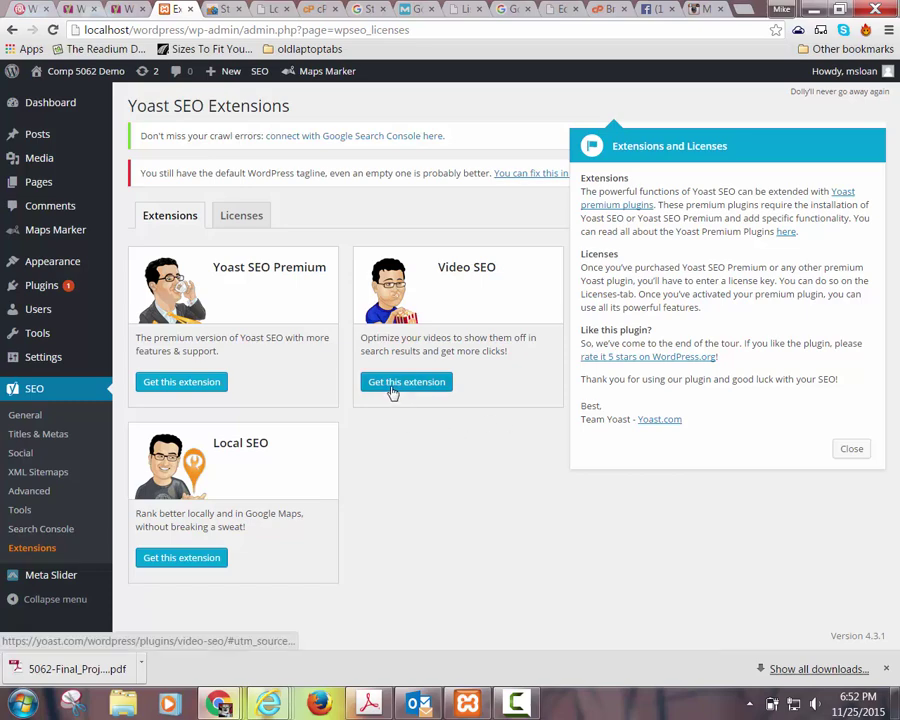
click(849, 456)
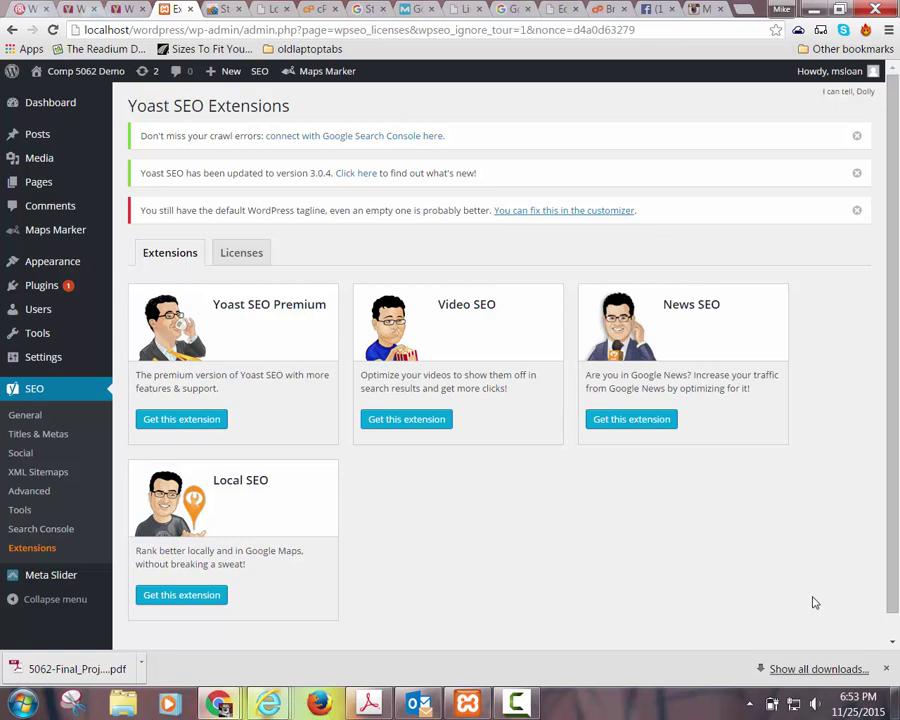
Open the Locations & Gear page for editing and examine its Yoast SEO snippet, focus keyword and content analysis
click(10, 182)
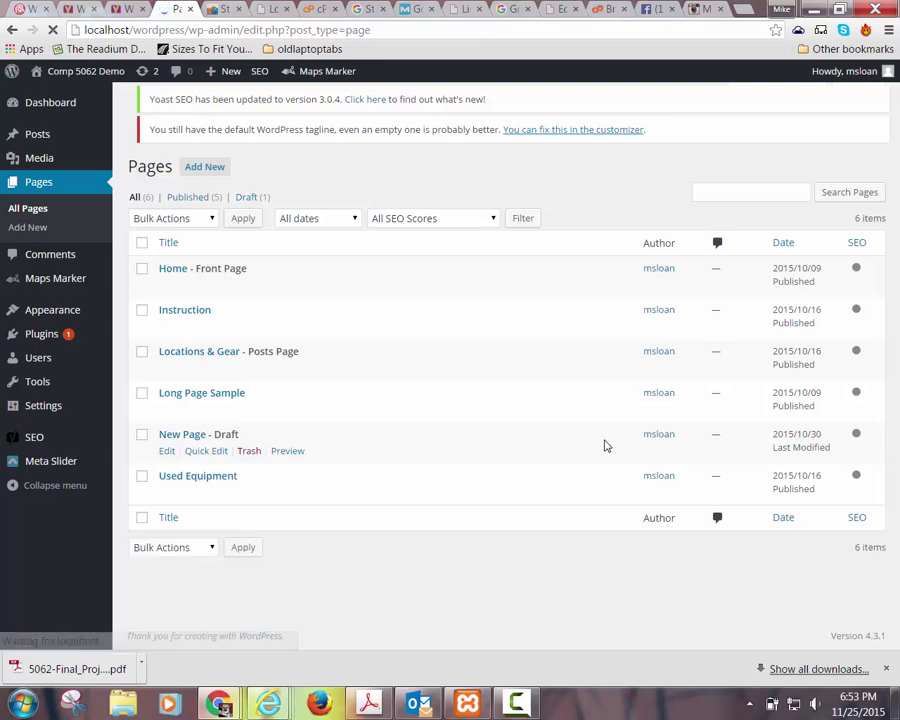
click(165, 387)
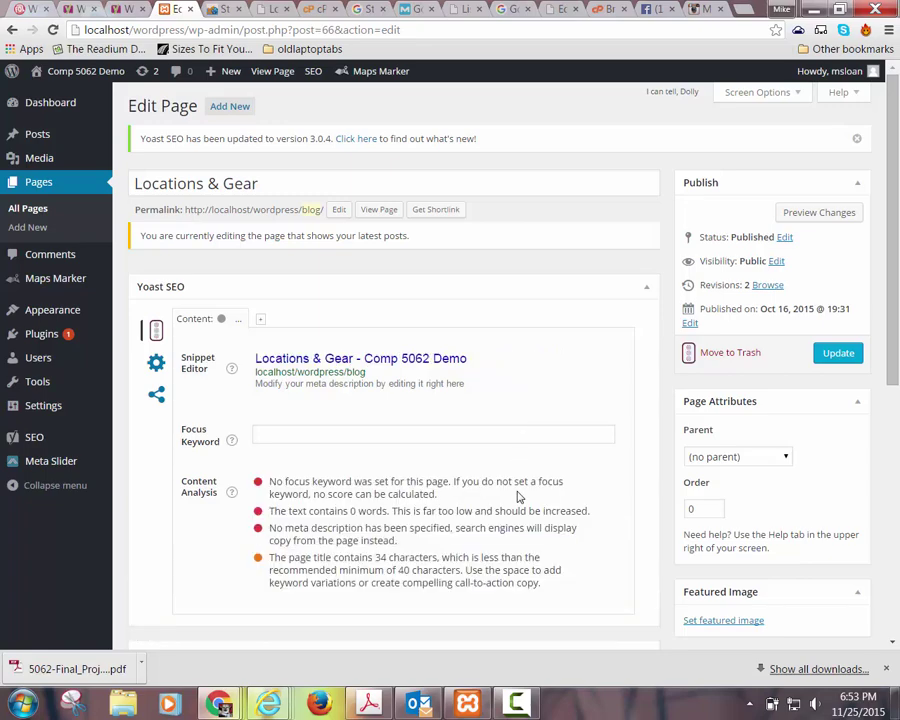
scroll(518, 495, down, 2)
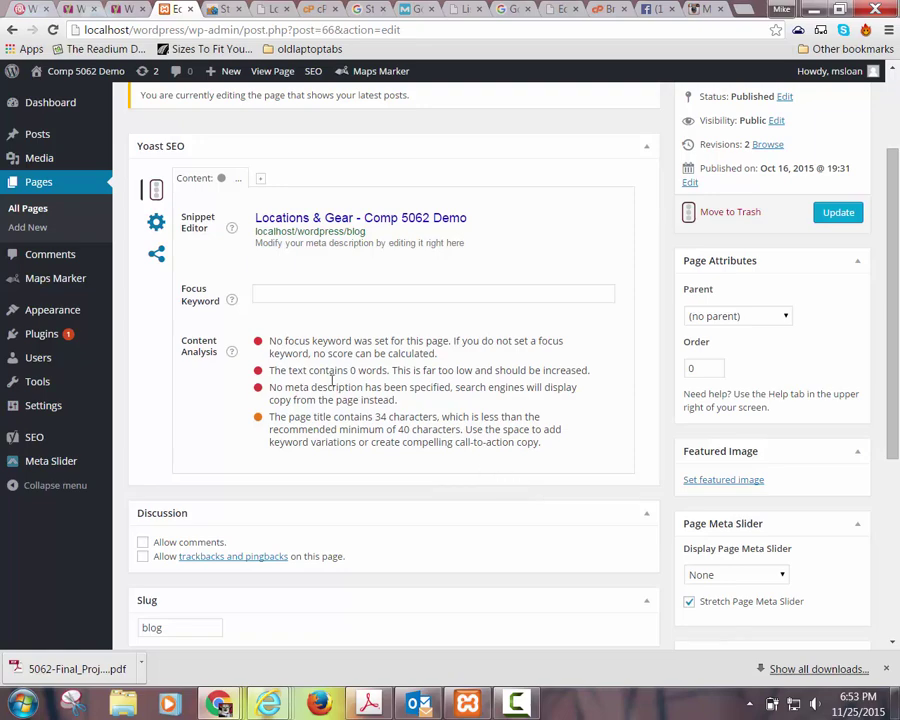
drag(265, 343, 568, 448)
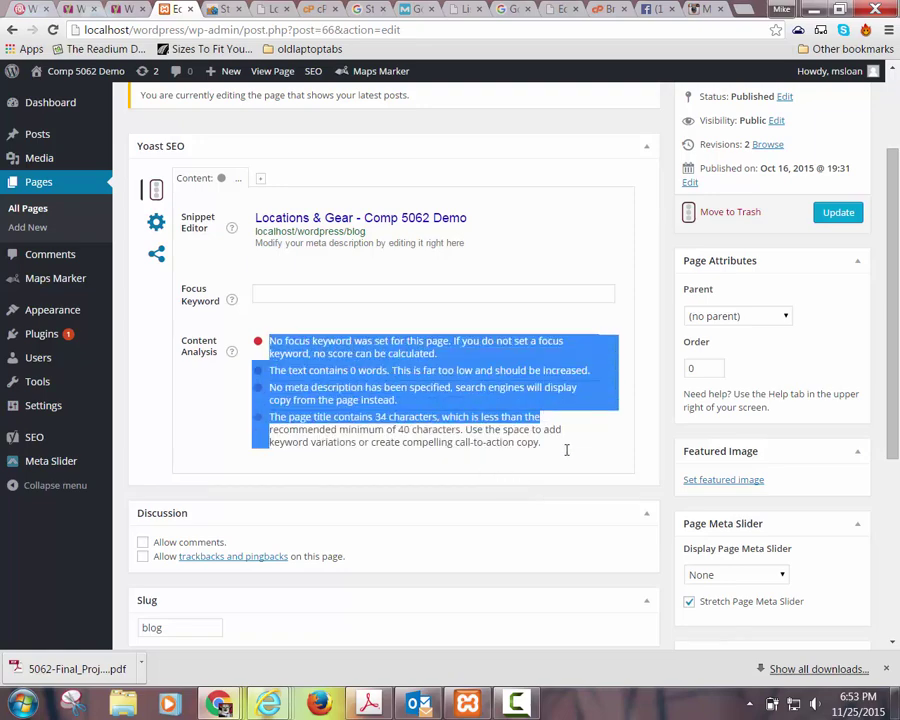
click(566, 454)
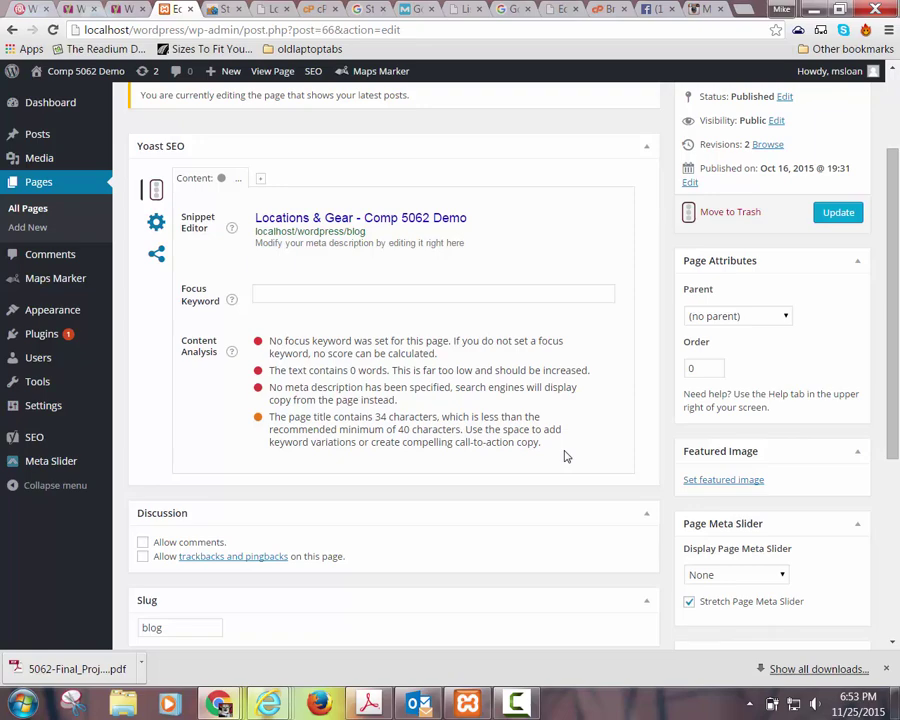
drag(565, 456, 228, 342)
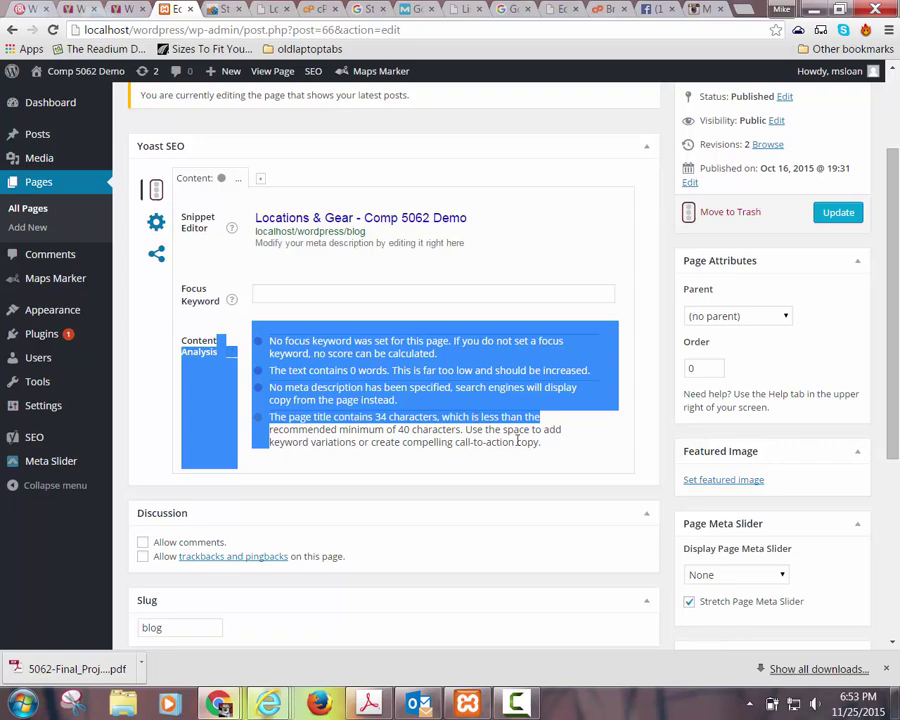
click(502, 293)
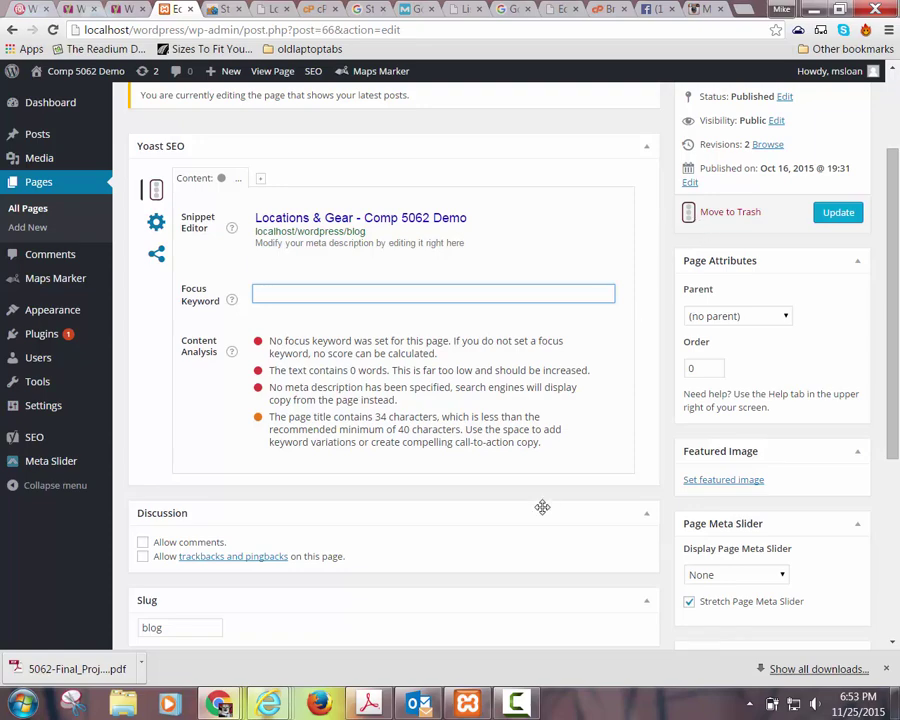
scroll(468, 382, up, 3)
scroll(468, 382, down, 2)
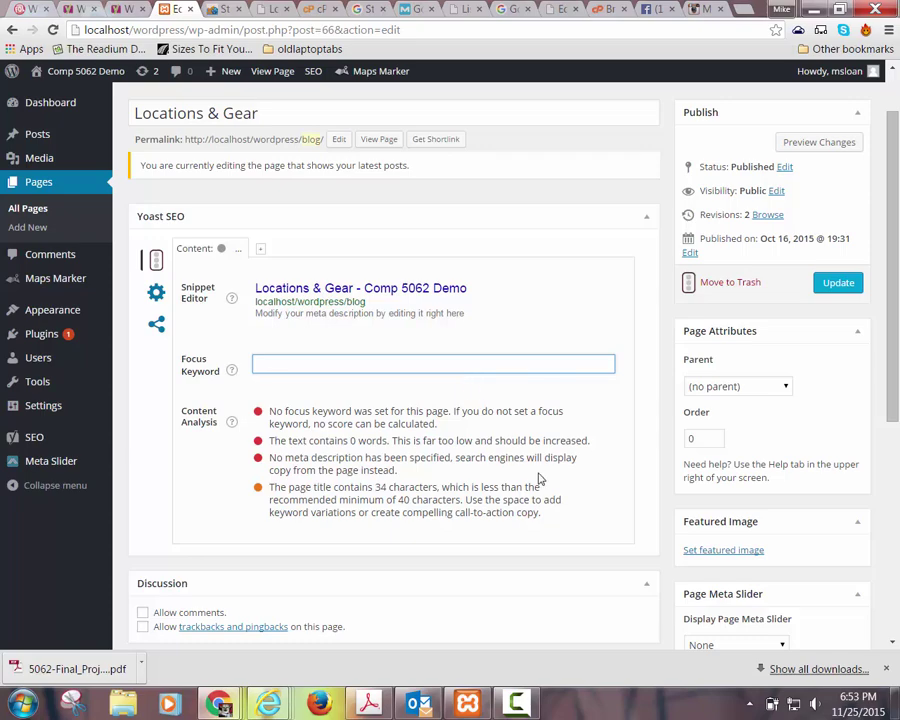
scroll(538, 479, up, 1)
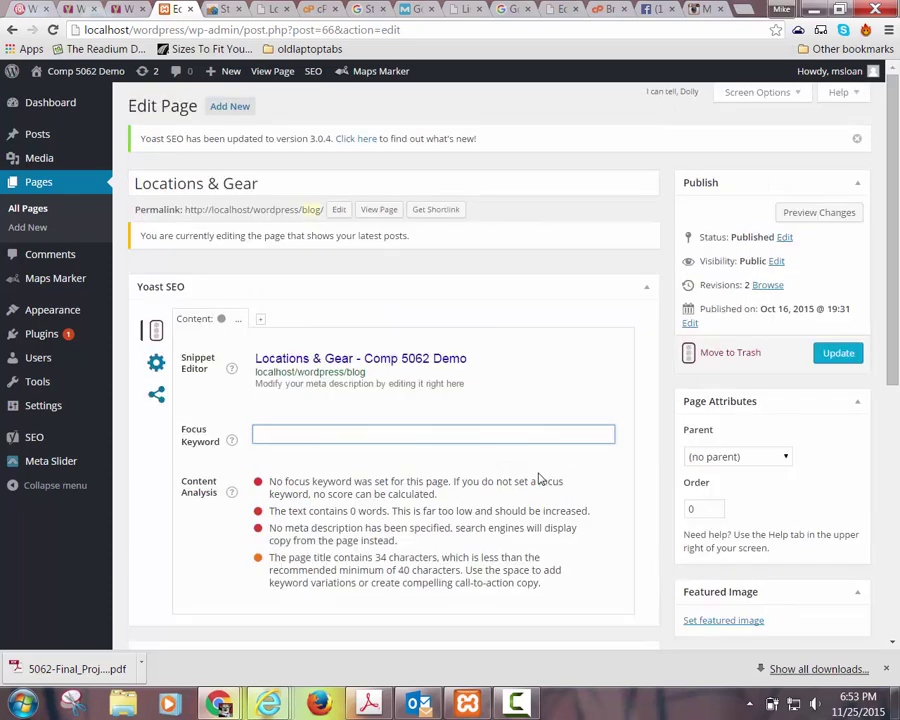
Open the Port Stanley Nuclear Kiteboarding post in the Visual editor and examine its Yoast content analysis, including the page title result
click(56, 137)
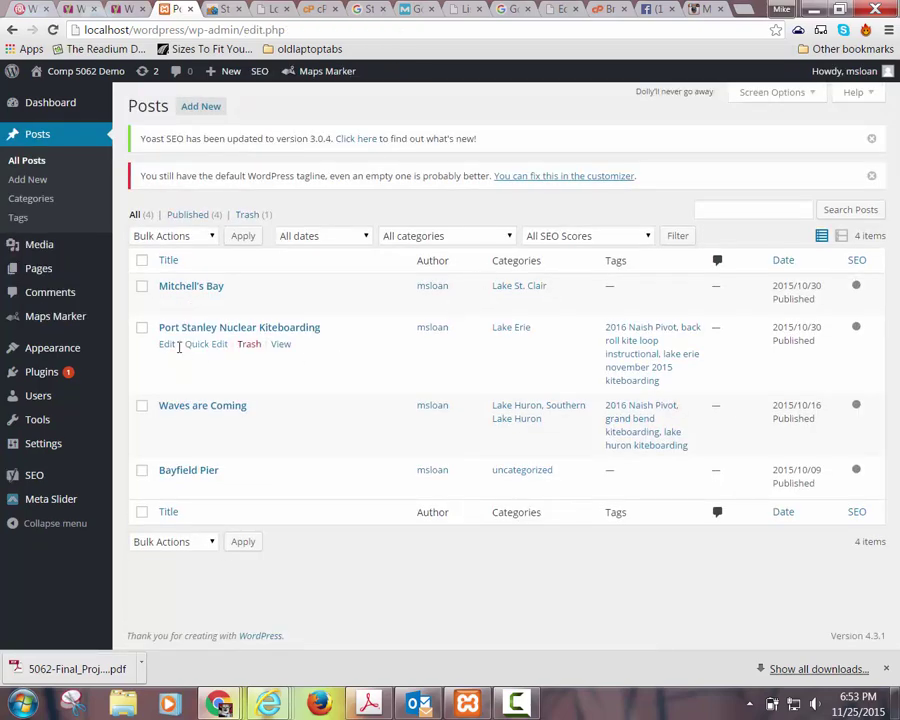
click(167, 344)
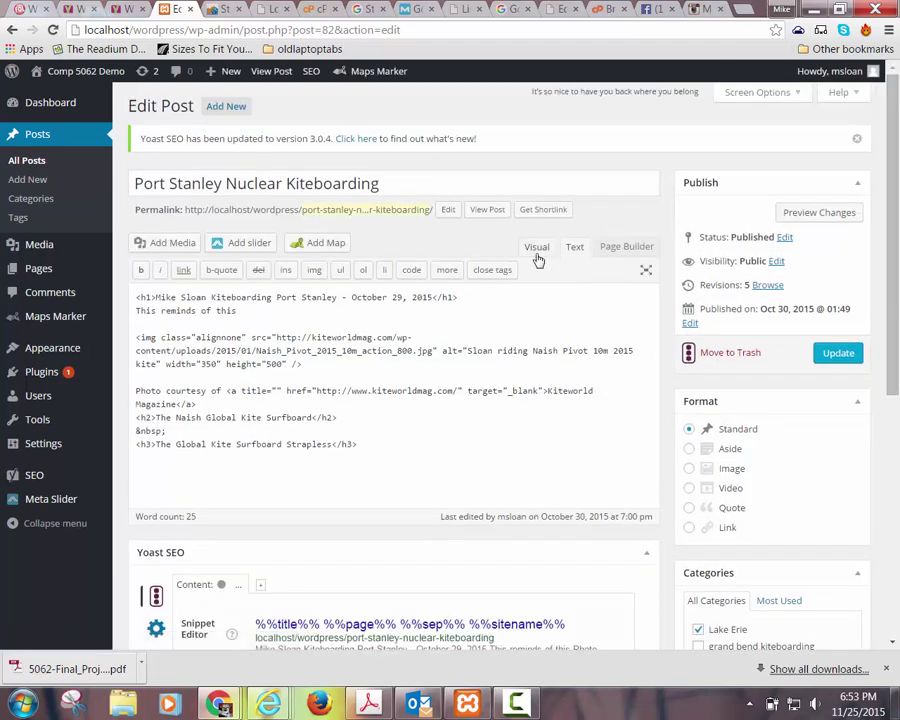
click(537, 248)
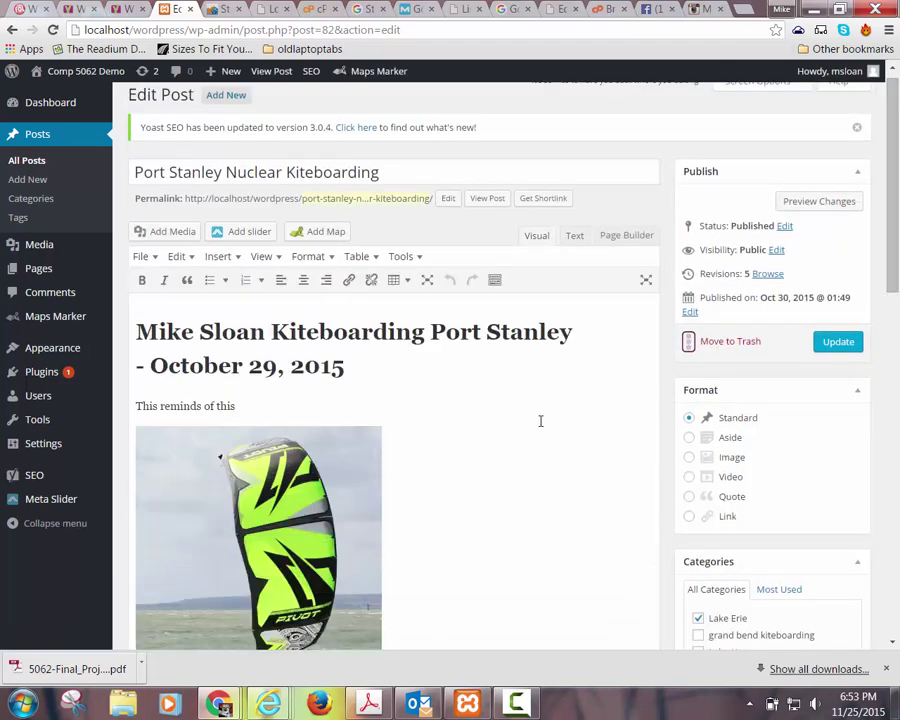
scroll(540, 421, down, 10)
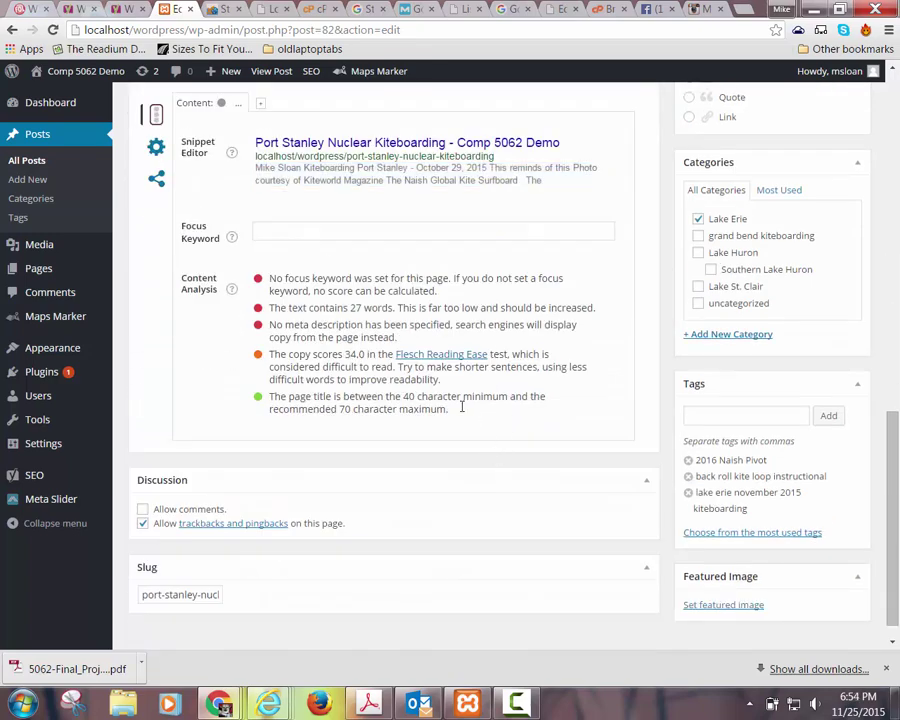
drag(461, 406, 266, 396)
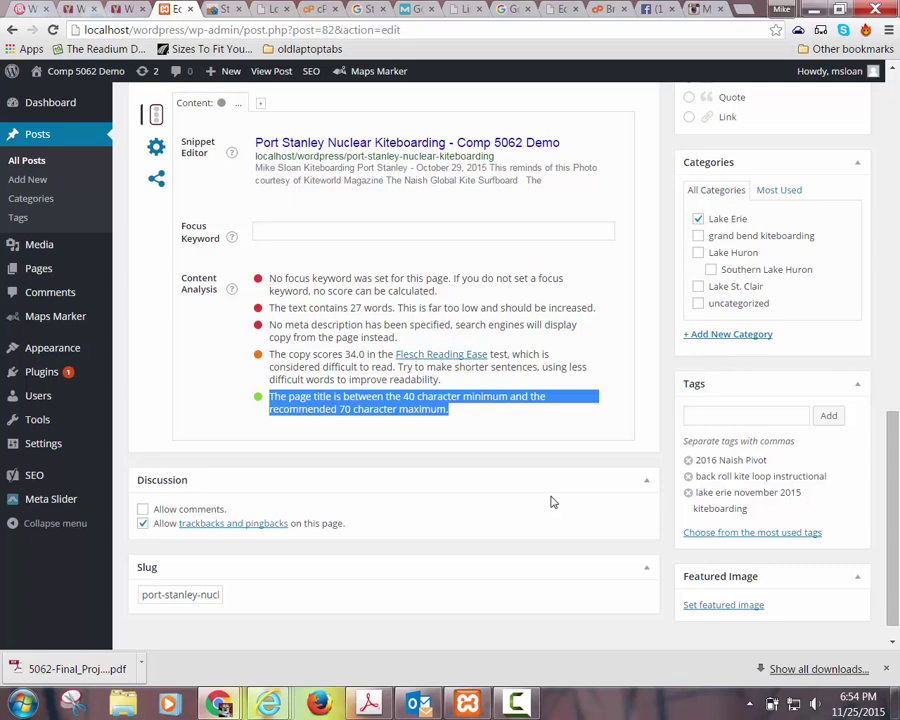
Compare the snippet's title and URL with the post's title, permalink and body content
scroll(689, 527, up, 5)
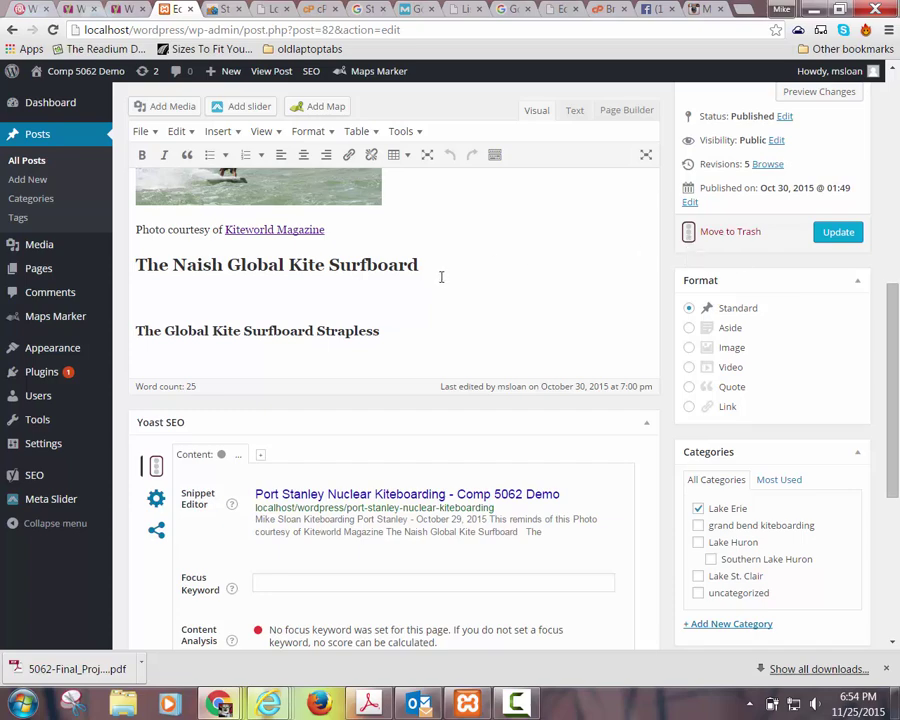
scroll(485, 279, up, 2)
scroll(485, 279, up, 3)
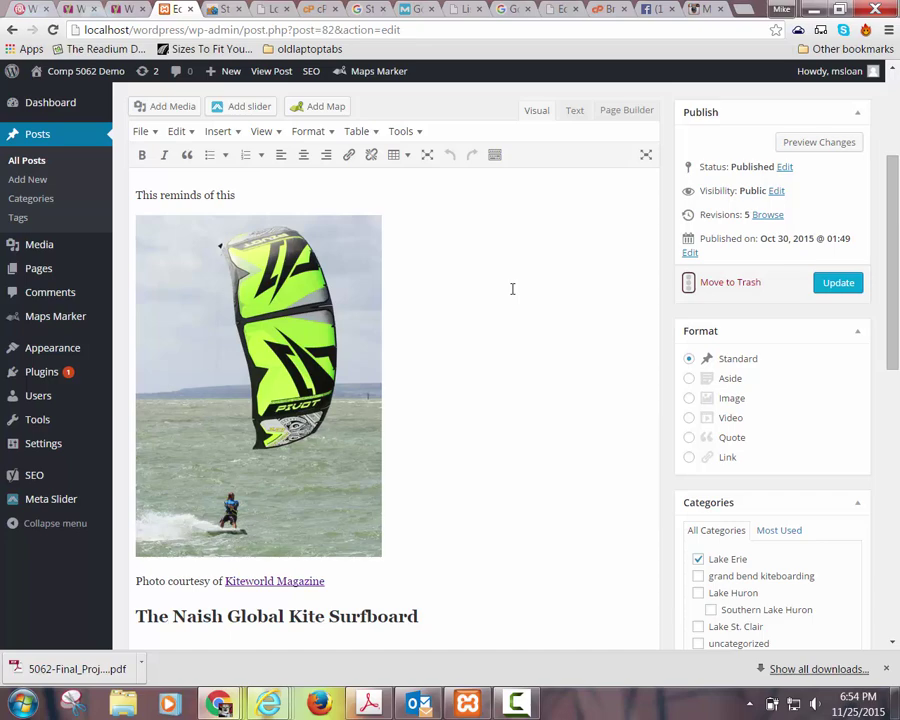
scroll(512, 289, down, 5)
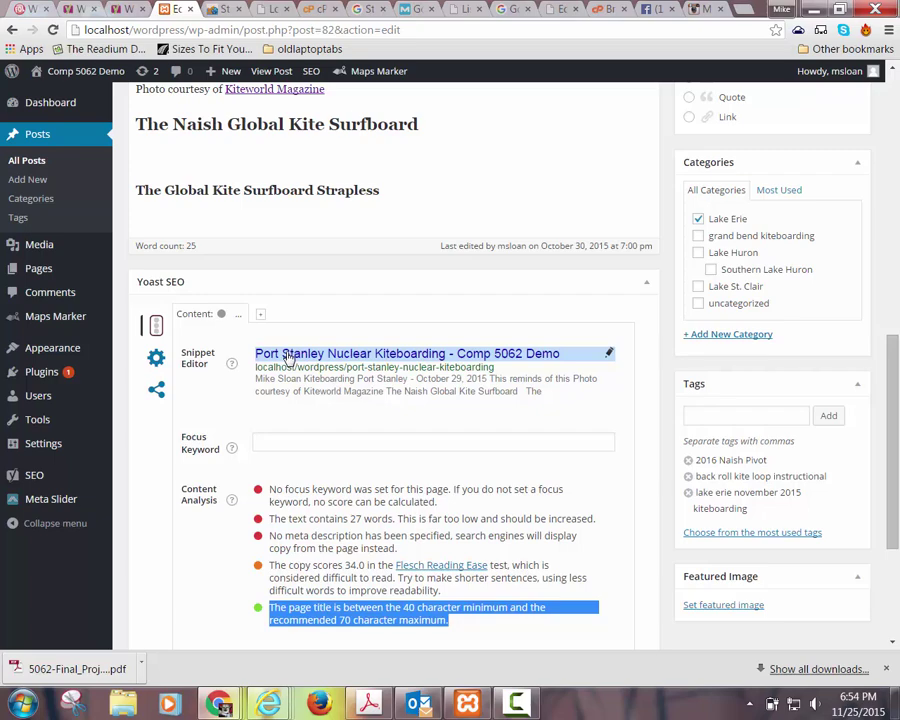
scroll(288, 358, up, 7)
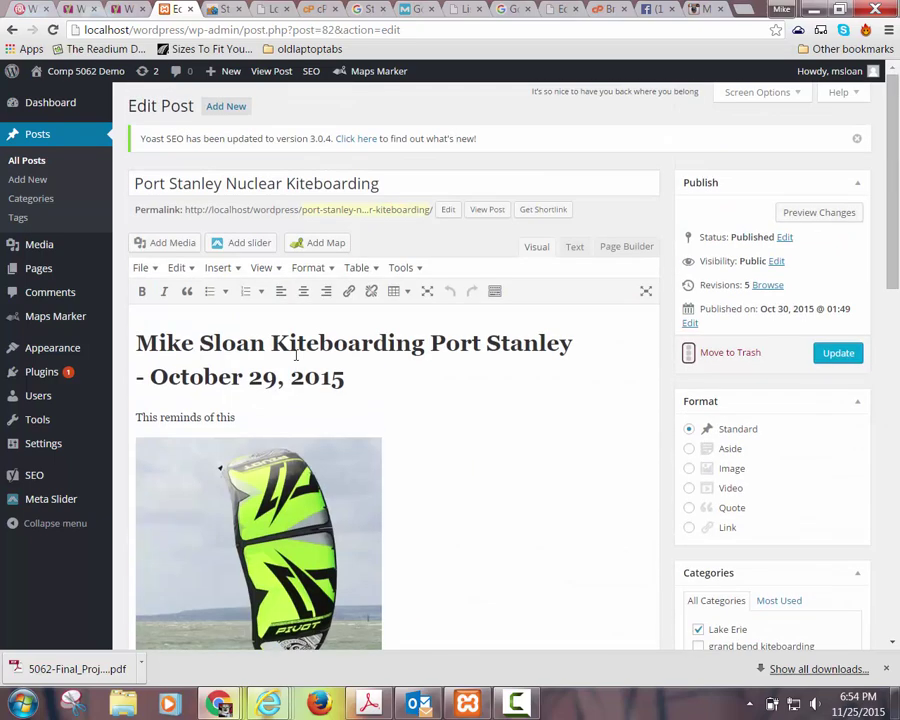
drag(430, 186, 106, 181)
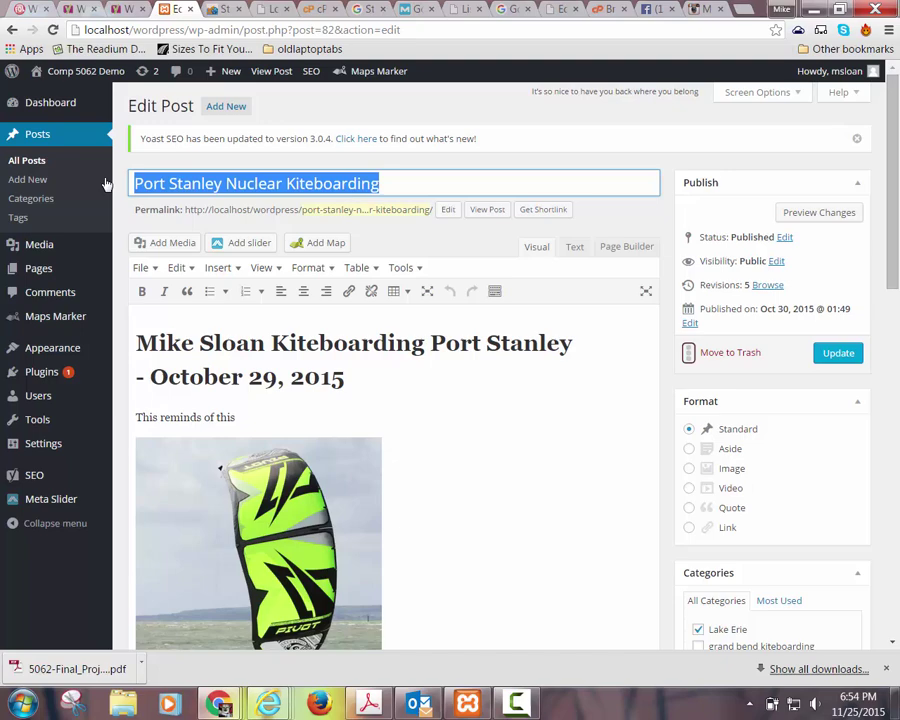
click(484, 428)
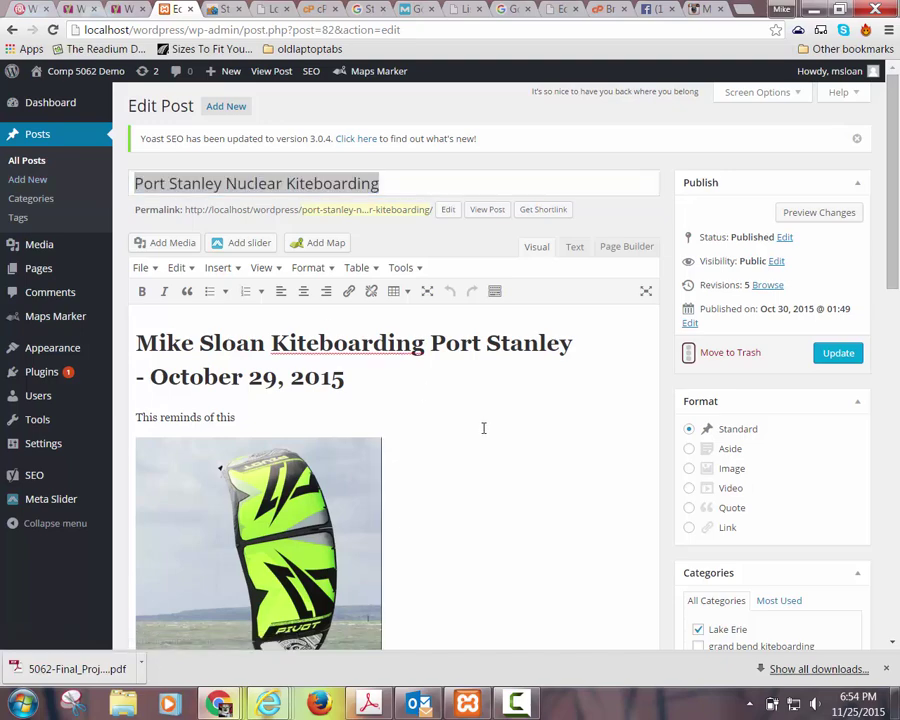
triple_click(305, 209)
click(512, 464)
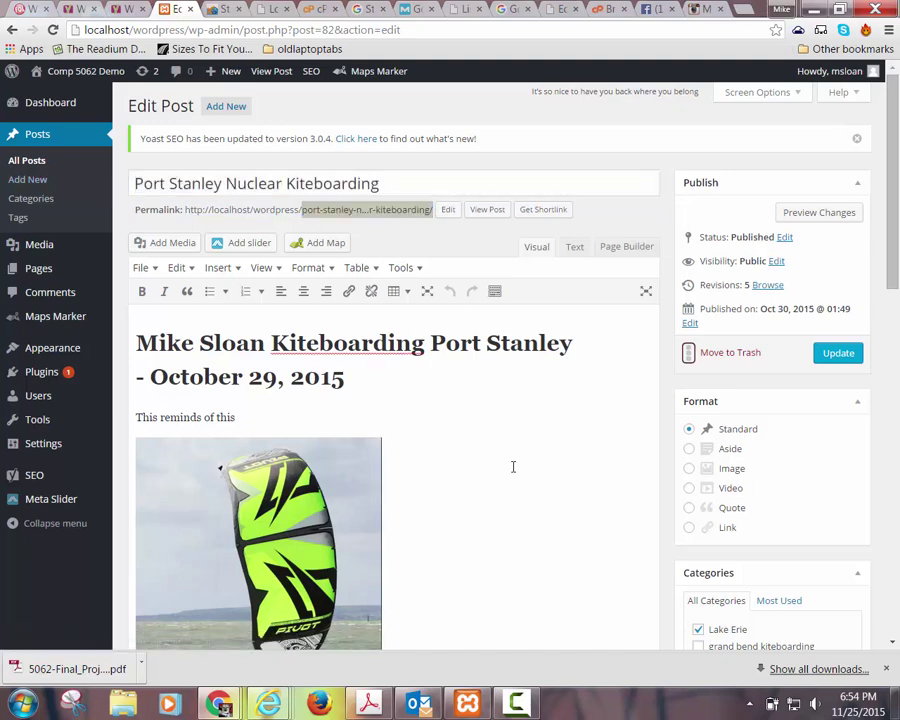
Compare the snippet's description text with the headings and wording in the post body
scroll(514, 462, down, 2)
scroll(511, 454, down, 4)
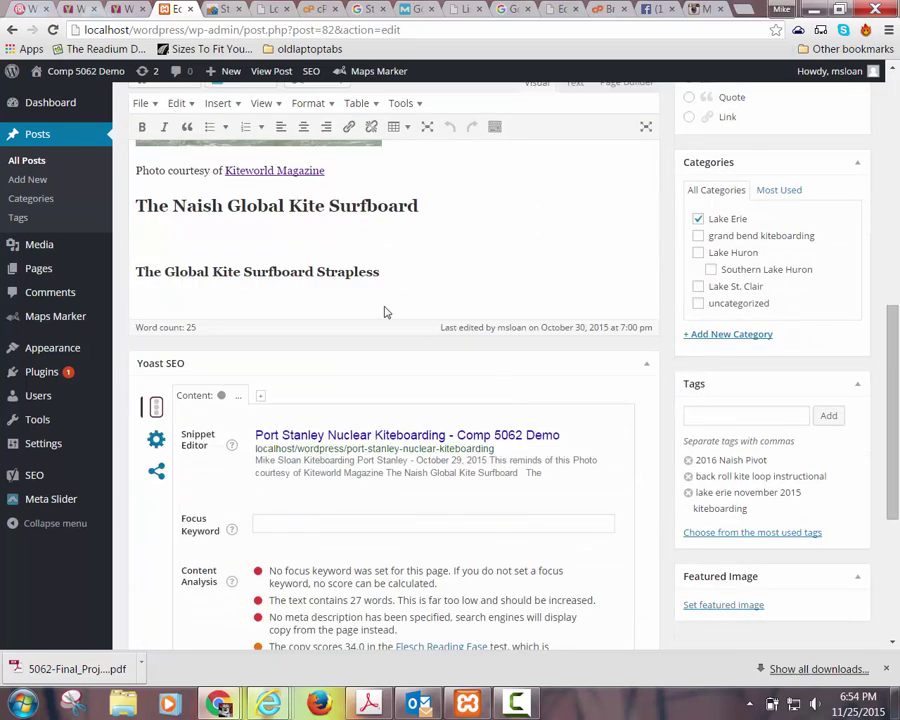
scroll(373, 298, down, 2)
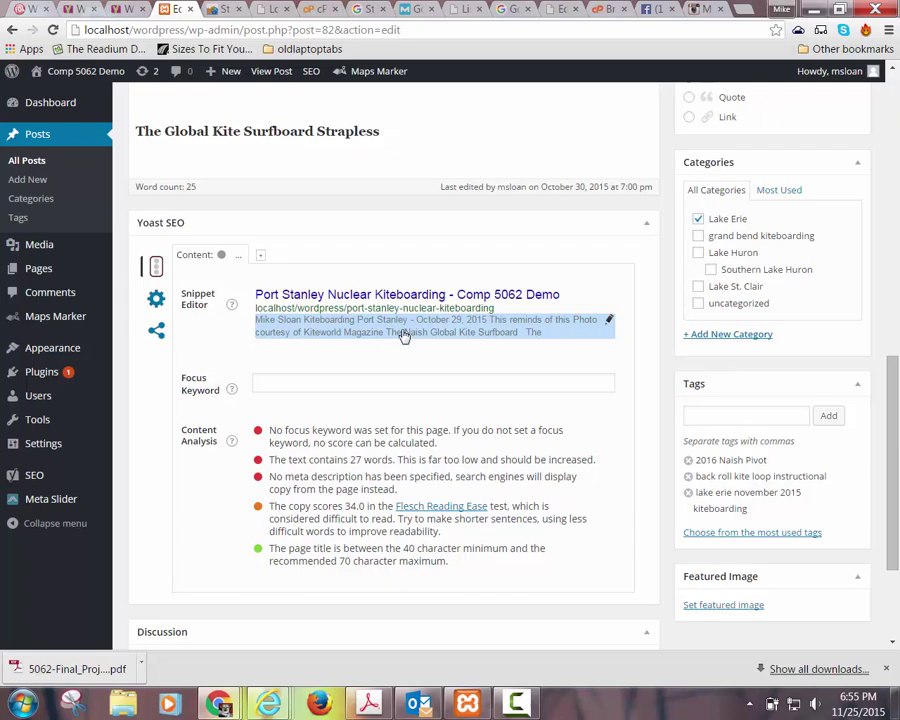
scroll(404, 340, up, 10)
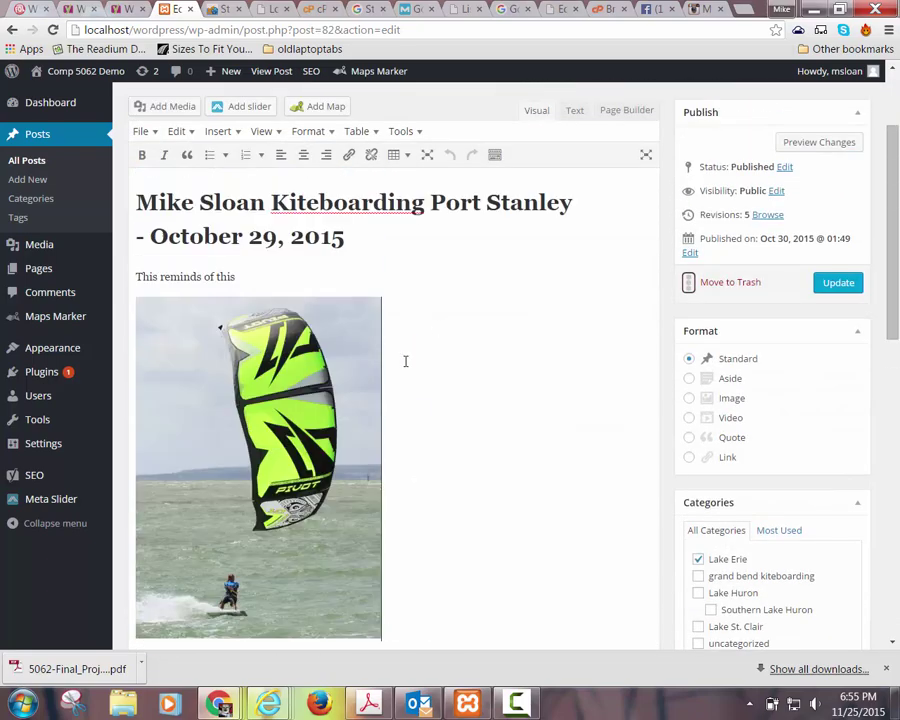
scroll(419, 380, down, 10)
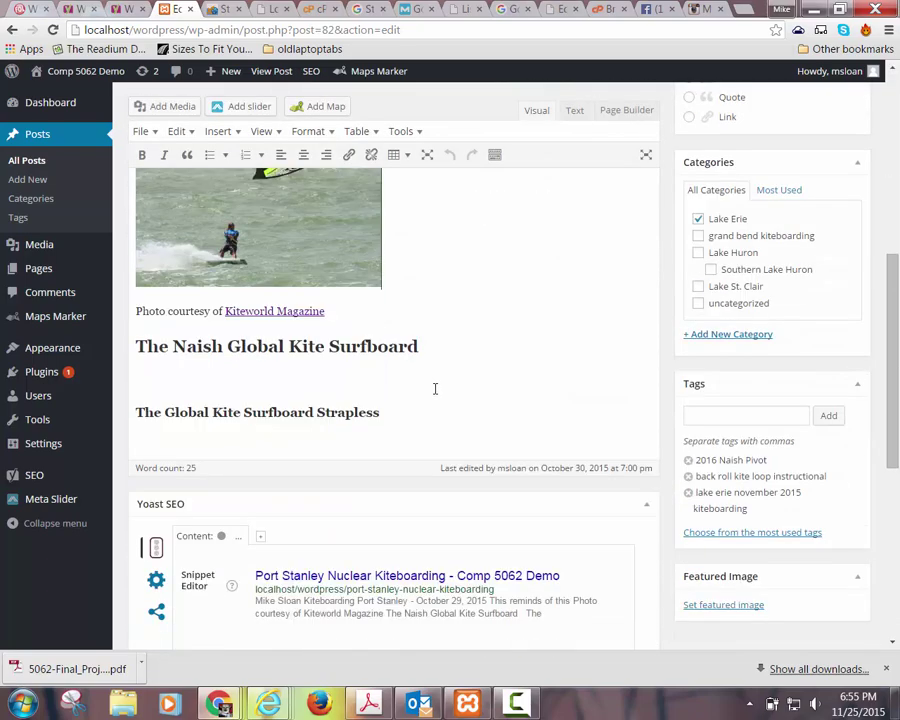
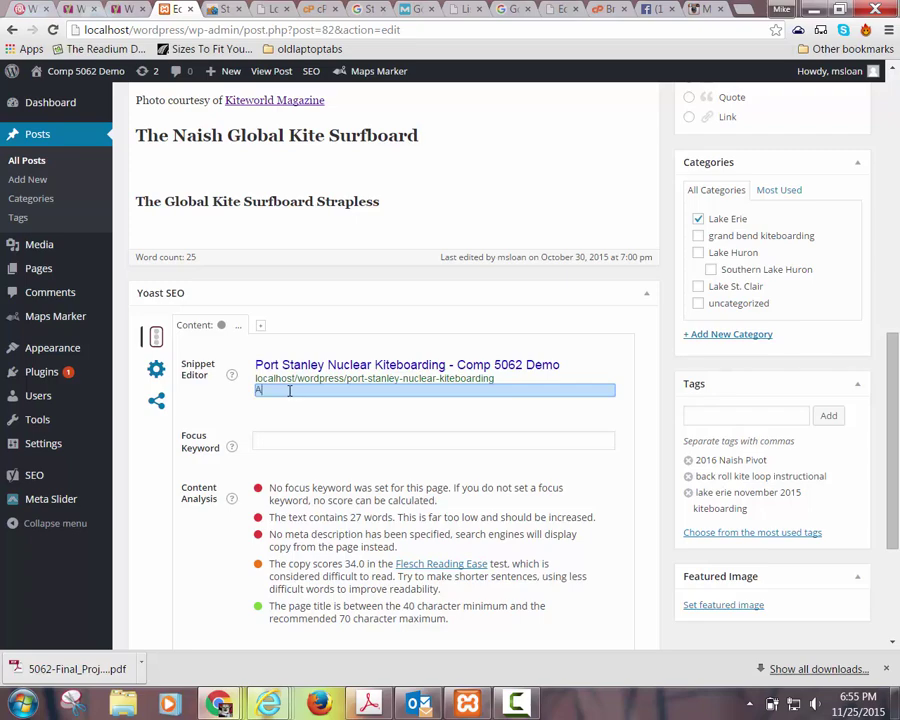
text(And)
key(BackSpace)
key(BackSpace)
Select the two Kite Surfboard headings in the post body and try pasting them into the snippet's meta description
scroll(290, 391, up, 3)
drag(386, 342, 100, 265)
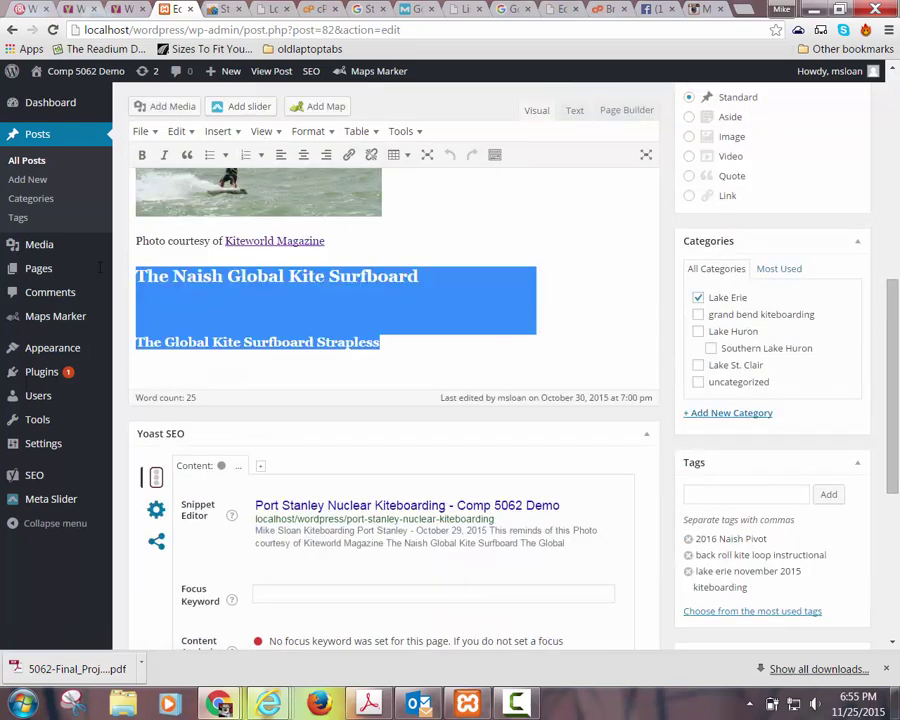
click(608, 531)
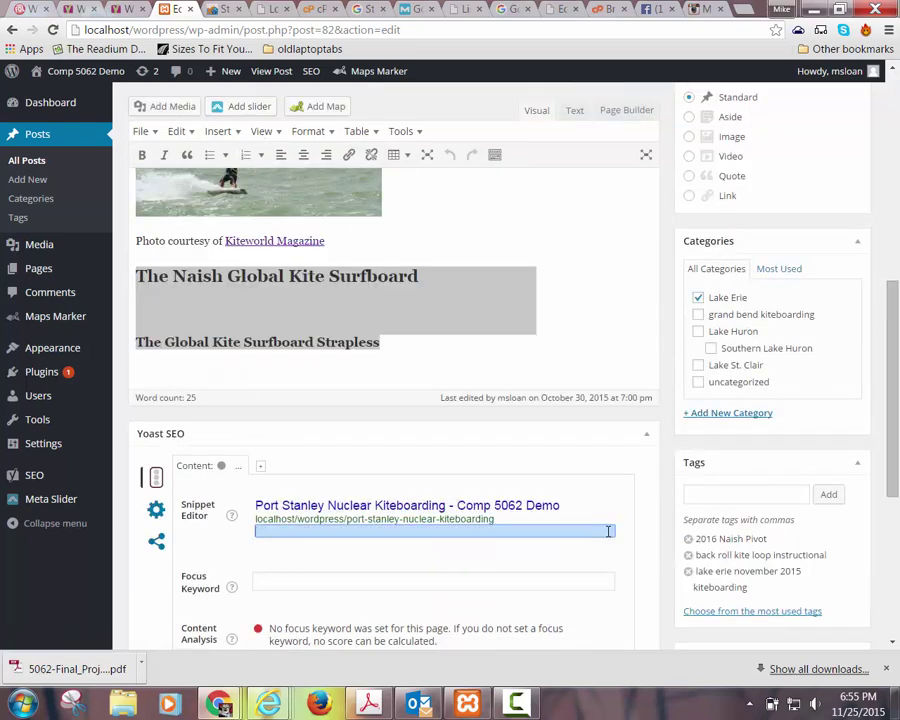
text([contact-form-7 id="17" title="Contact form 1"])
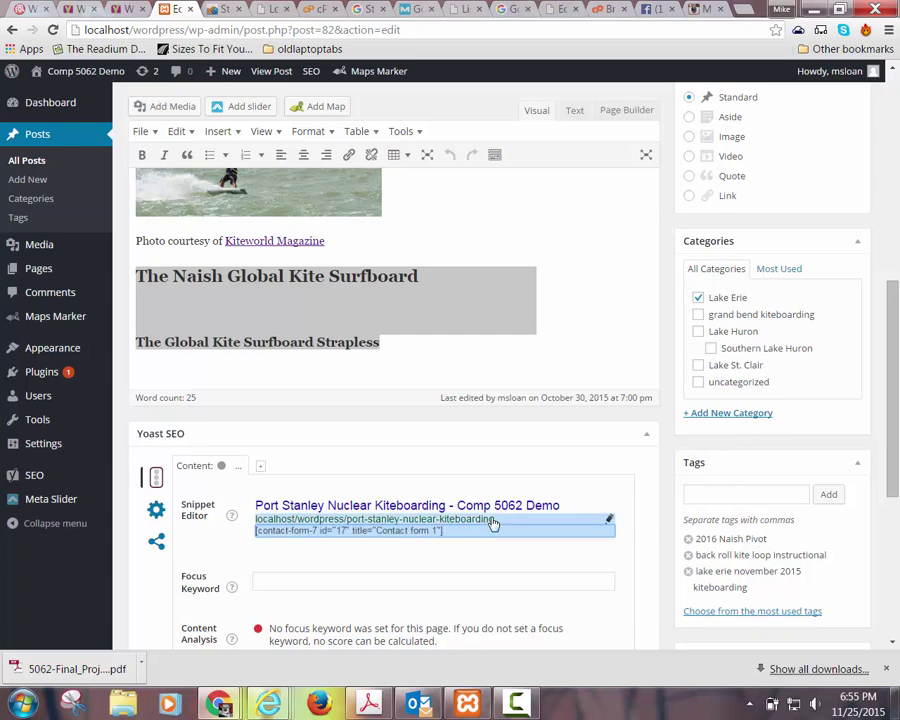
key(ctrl+a)
key(ctrl+x)
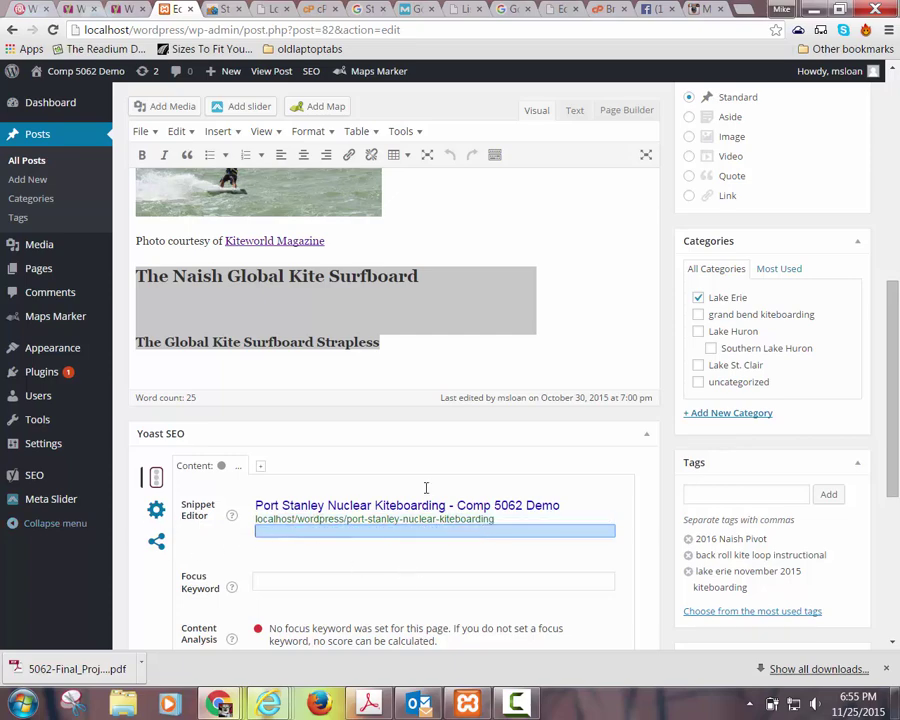
Copy the headings "The Naish Global Kite Surfboard" and "The Global Kite Surfboard Strapless" into the meta description, joining them without the line breaks
scroll(425, 487, up, 2)
right_click(322, 436)
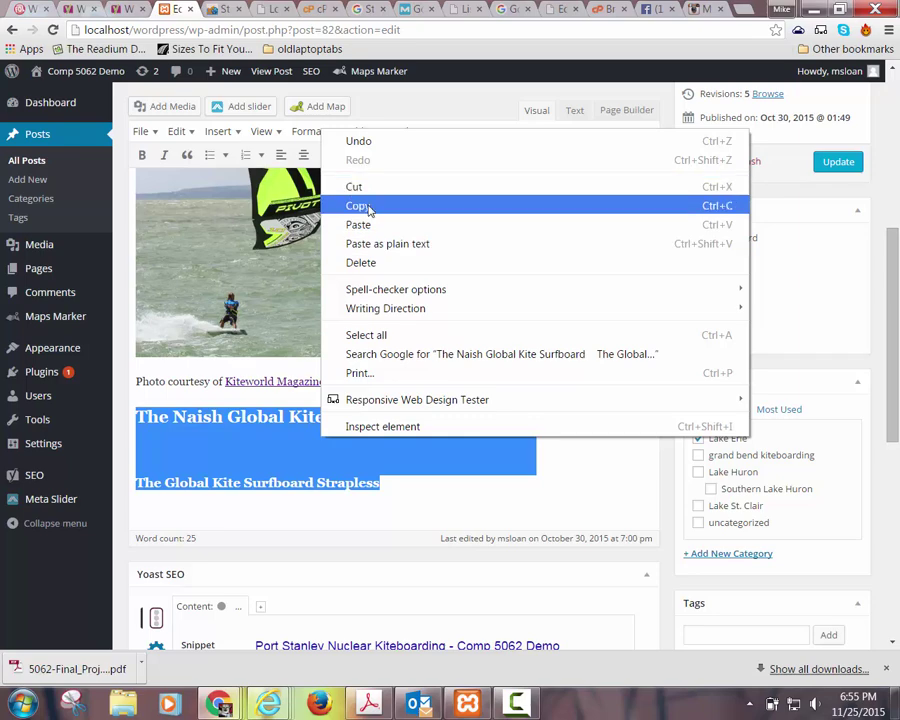
click(358, 206)
scroll(335, 539, down, 5)
click(300, 453)
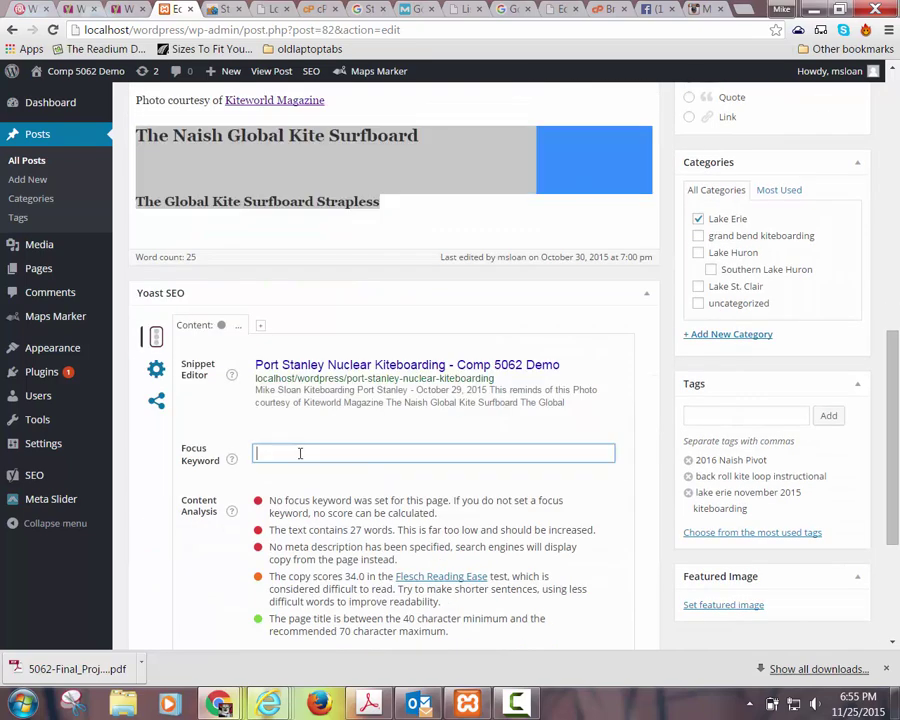
click(372, 400)
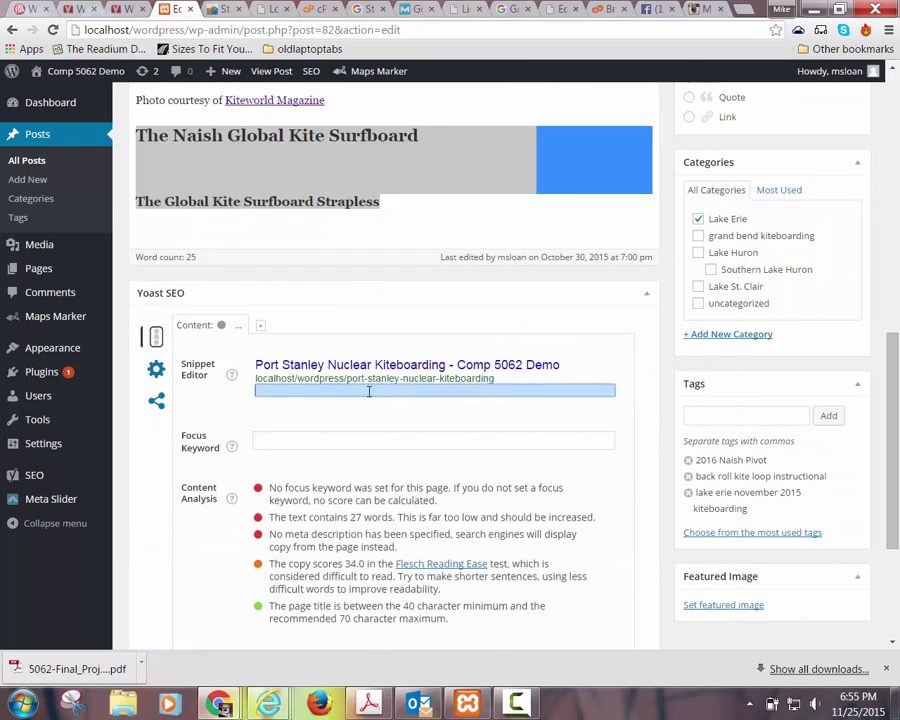
key(ctrl+v)
click(264, 460)
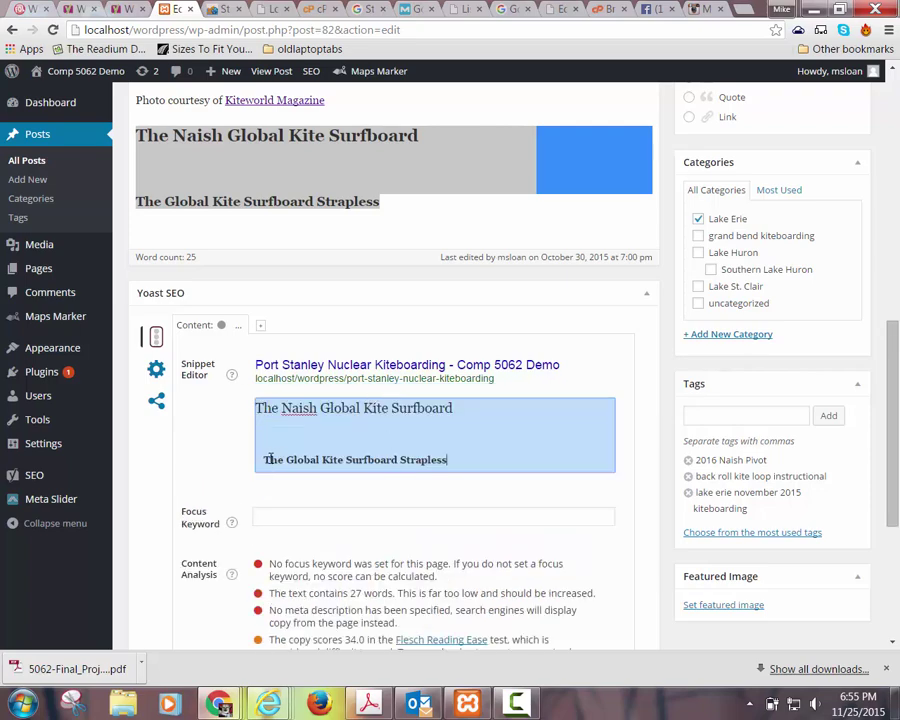
key(BackSpace)
key(BackSpace)
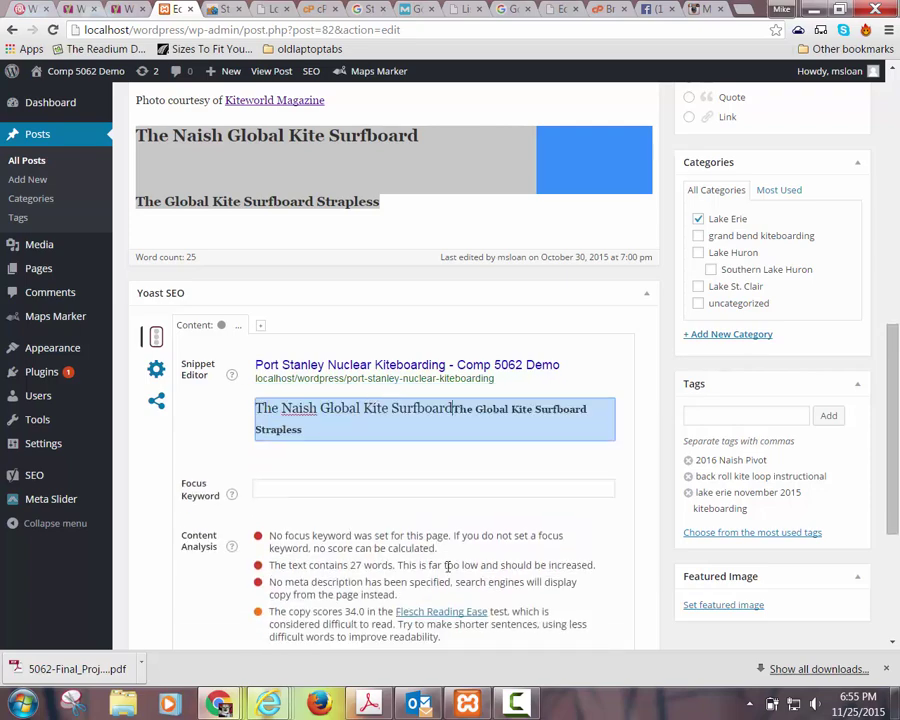
Punctuate the two phrases in the meta description and append "Learn more about other kite surfboards here at this website. Best review site around."
text(.)
key(End)
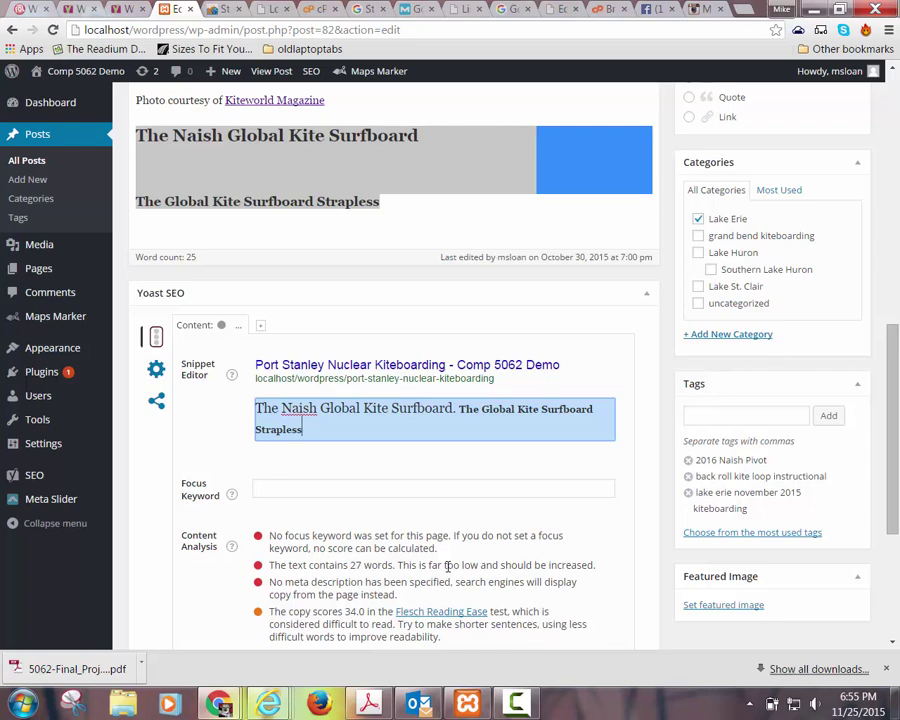
text(.  Learn more about other kite sur)
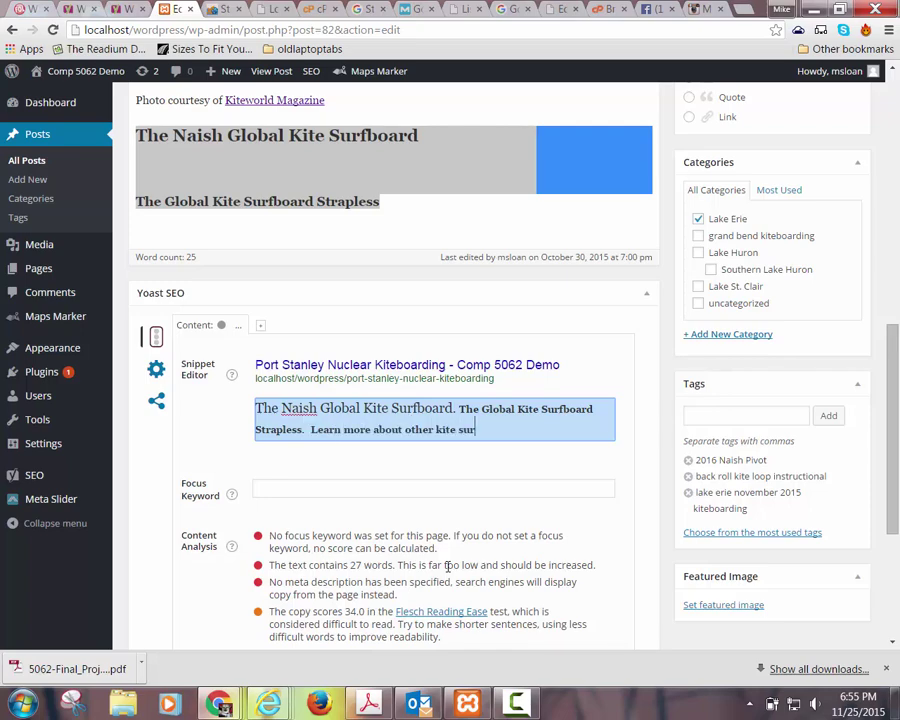
text(fboards here at this)
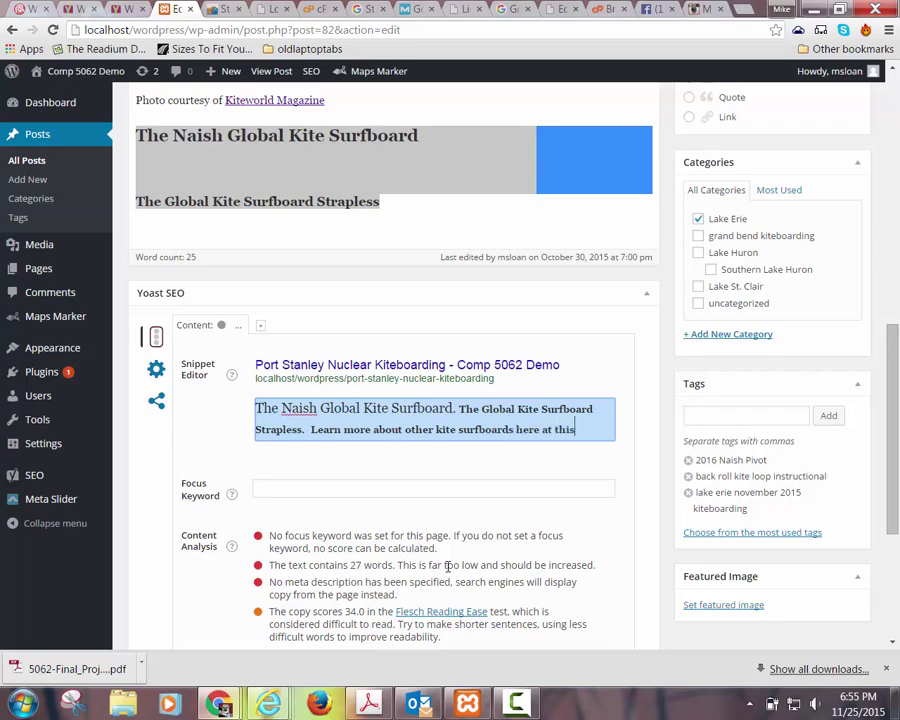
text( website. )
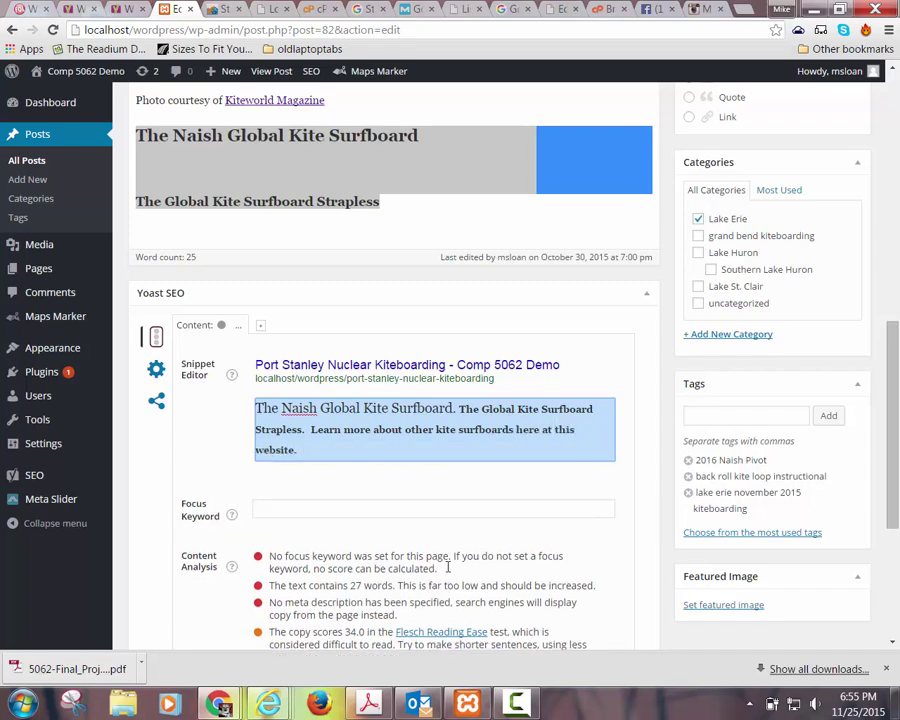
text( Best review site around.)
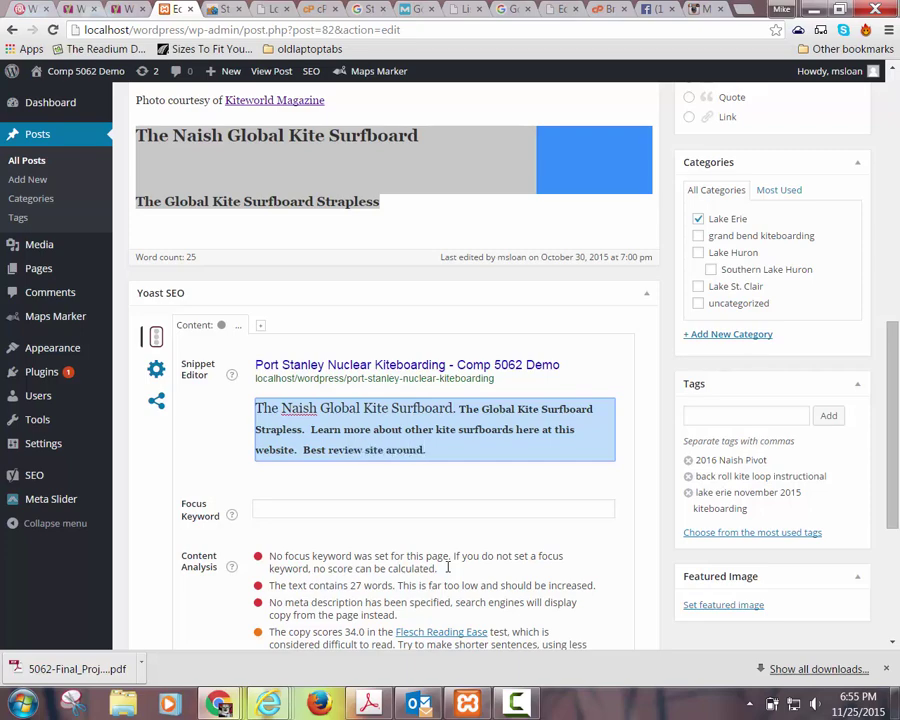
click(566, 484)
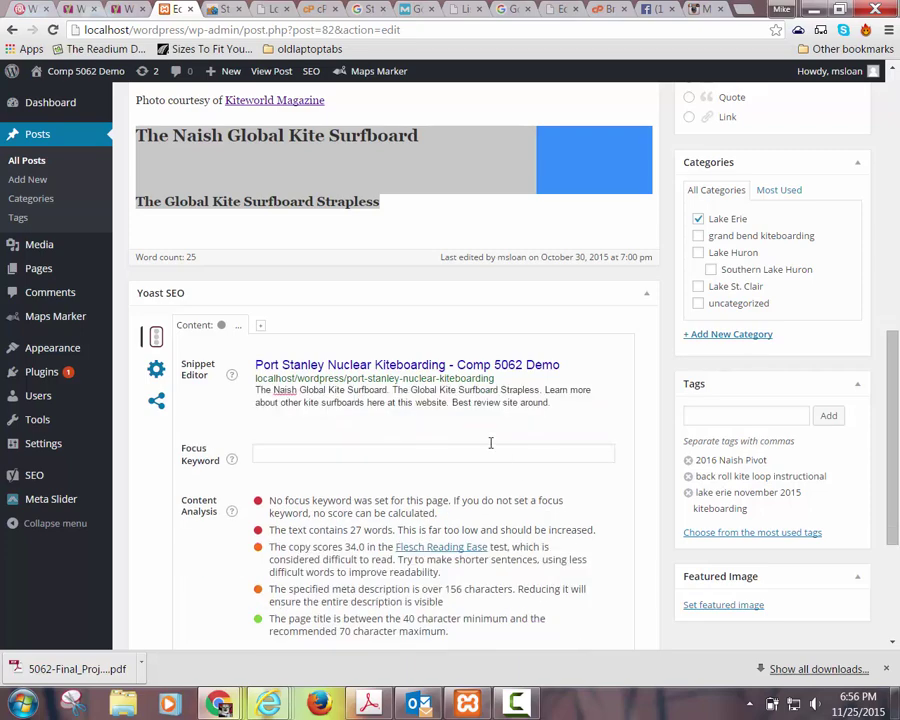
Shorten the snippet's meta description by removing the closing sentence "Best review site around."
click(494, 400)
drag(505, 402, 553, 400)
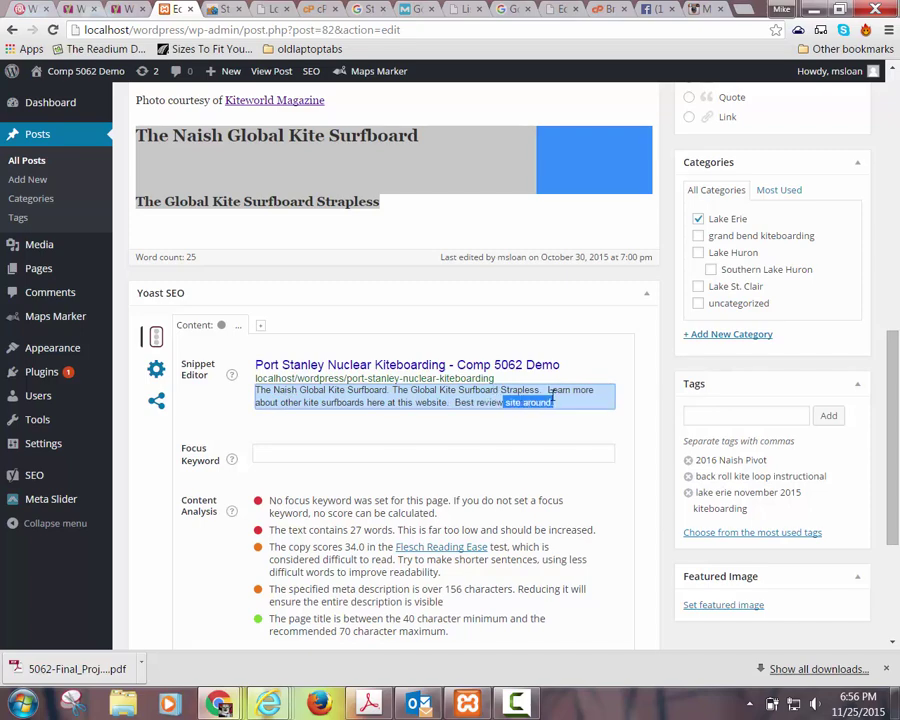
click(566, 394)
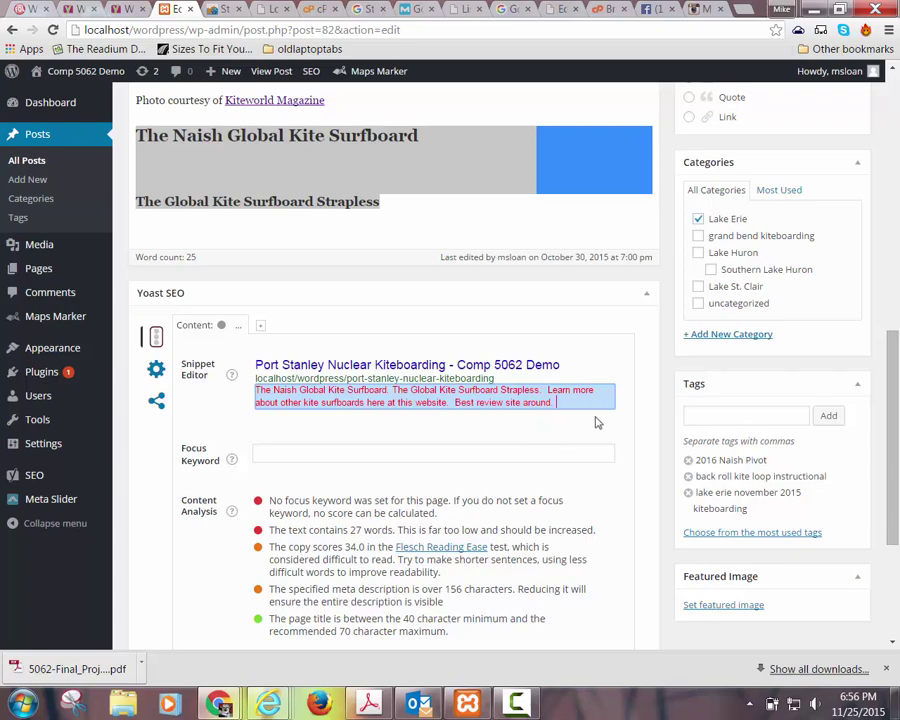
key(ctrl+plus)
key(ctrl+plus)
key(ctrl+plus)
key(ctrl+plus)
key(ctrl+plus)
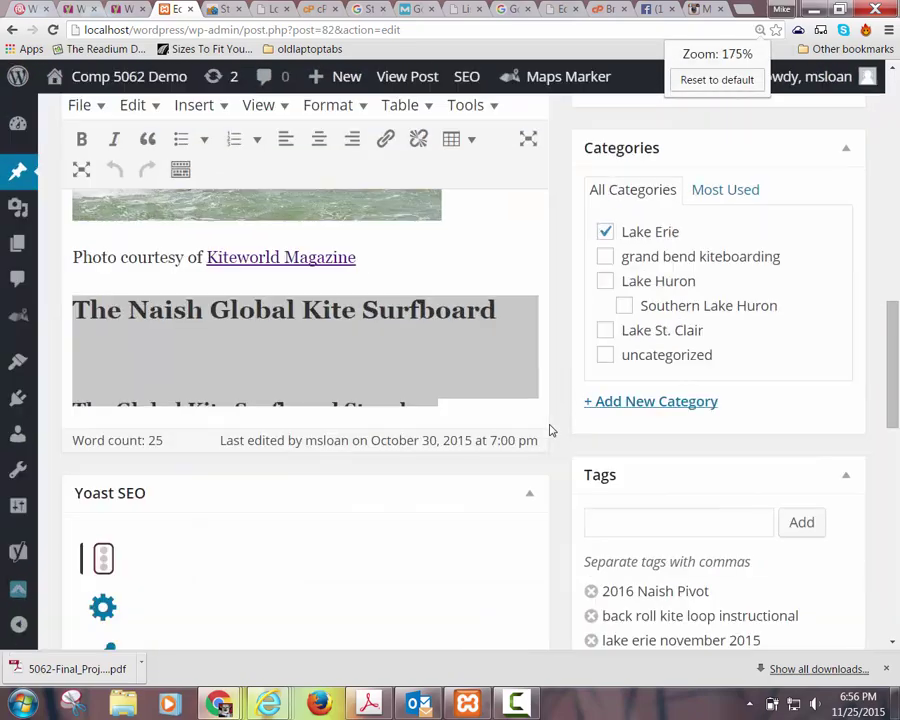
scroll(562, 456, down, 10)
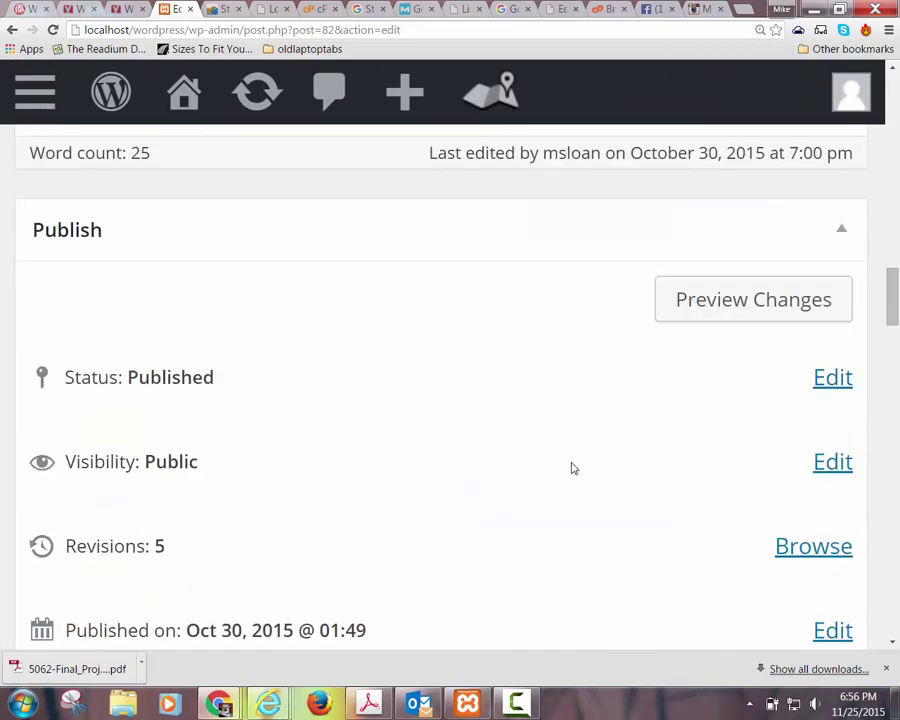
scroll(575, 468, down, 15)
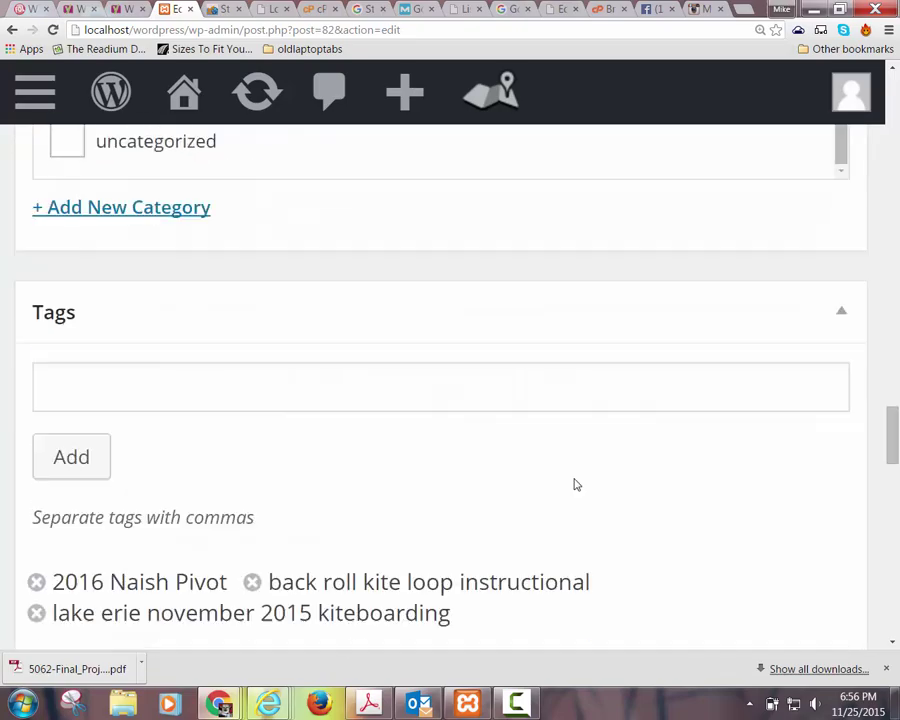
scroll(585, 497, down, 3)
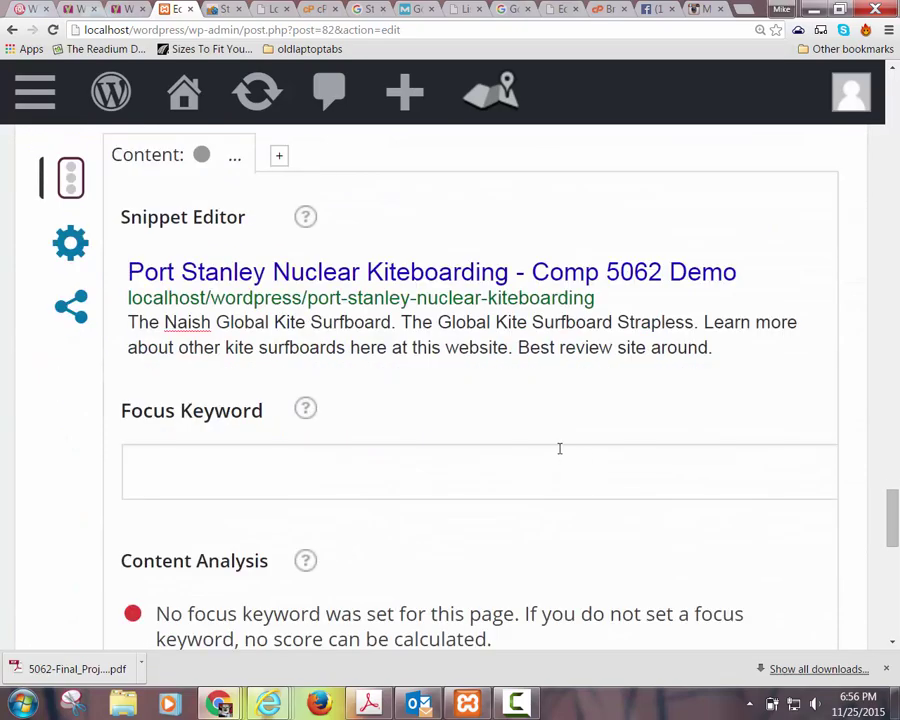
click(729, 348)
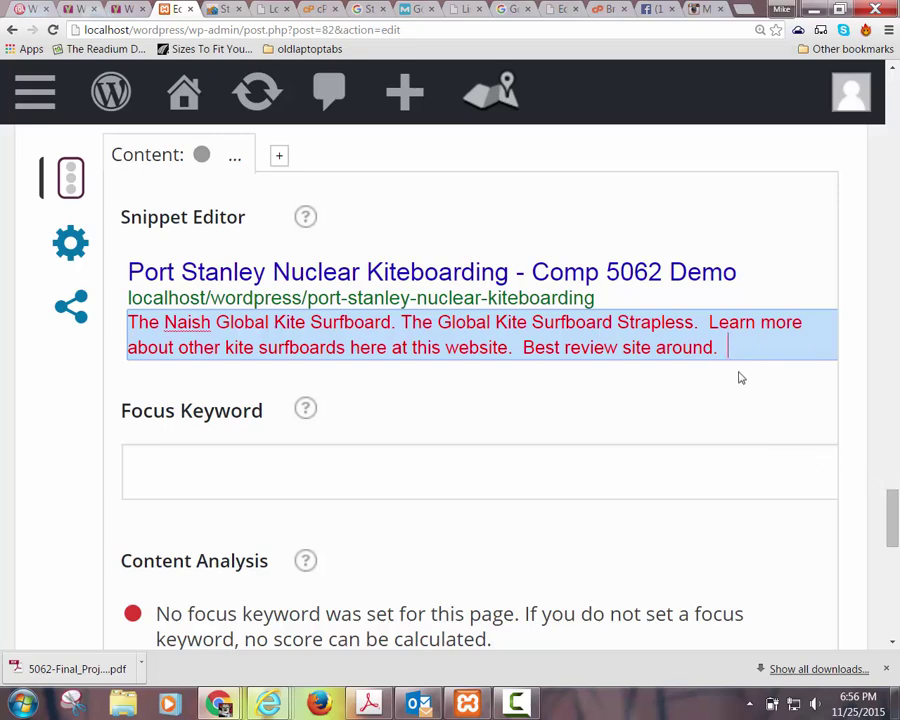
drag(728, 347, 518, 349)
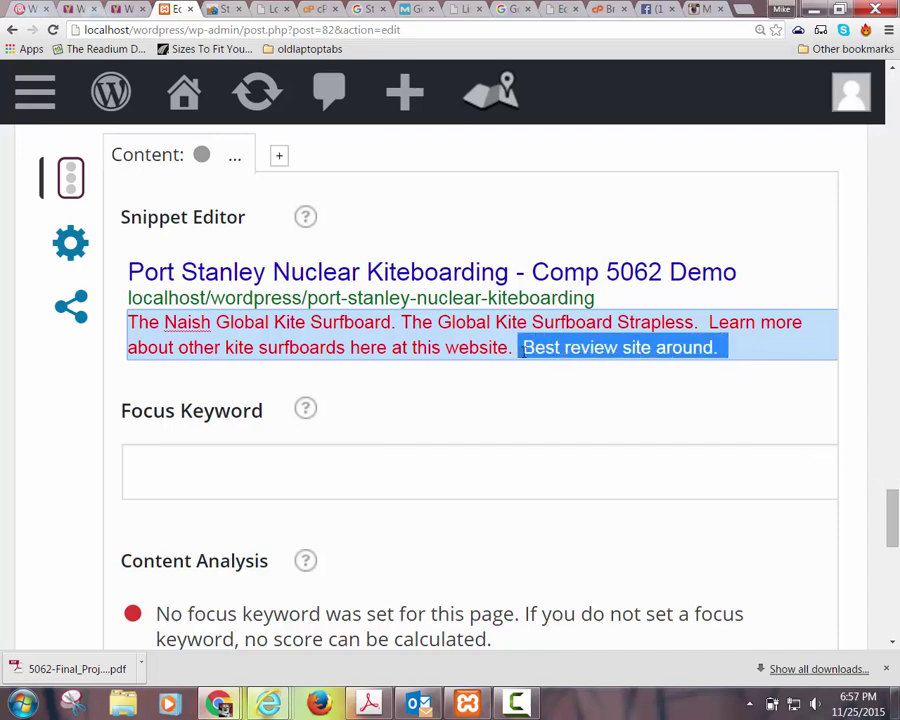
key(BackSpace)
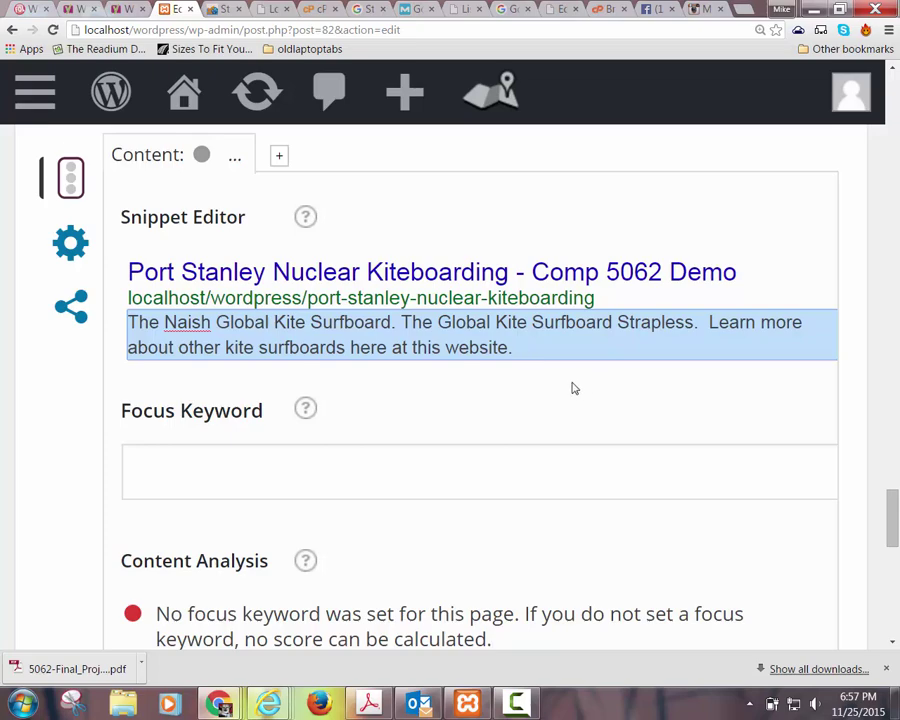
Examine the post's empty Focus Keyword field and its help
click(289, 472)
click(305, 408)
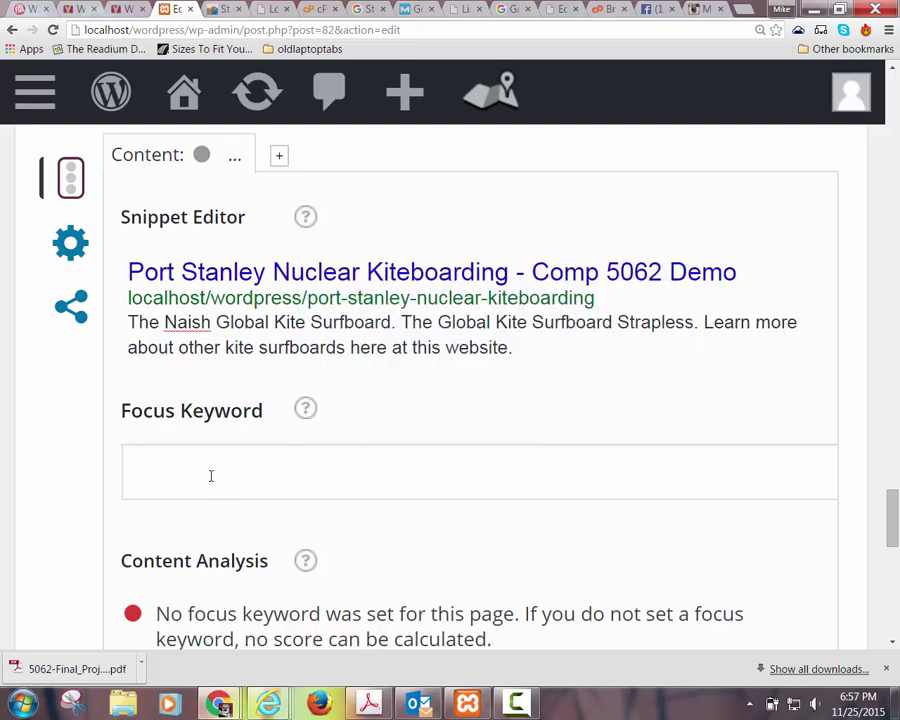
click(211, 476)
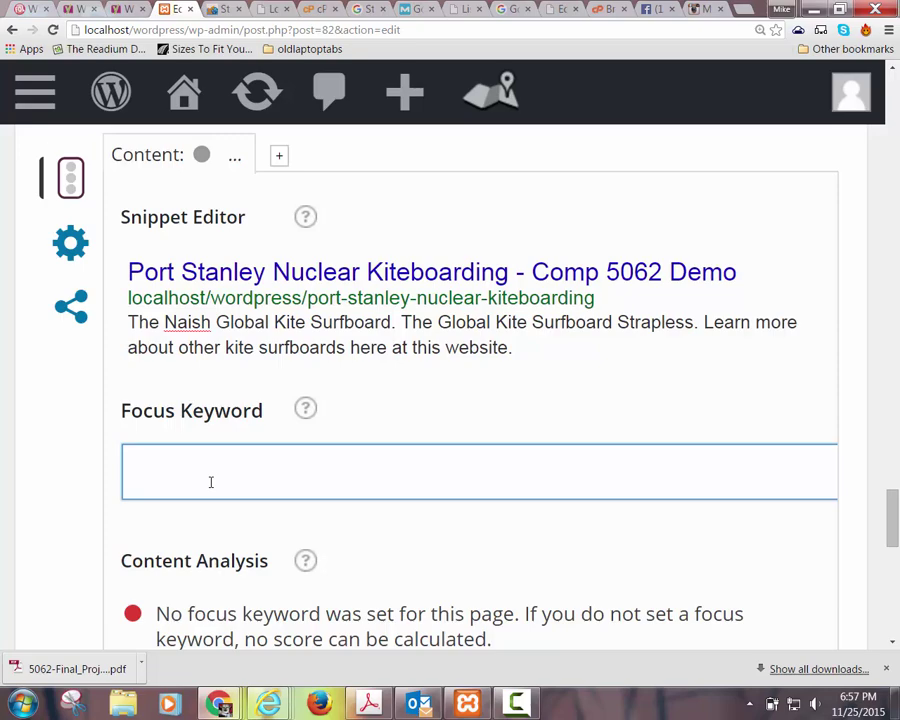
Leave the post editor, restore the smaller page zoom and open the Southern Lake Huron category for editing
scroll(165, 198, up, 5)
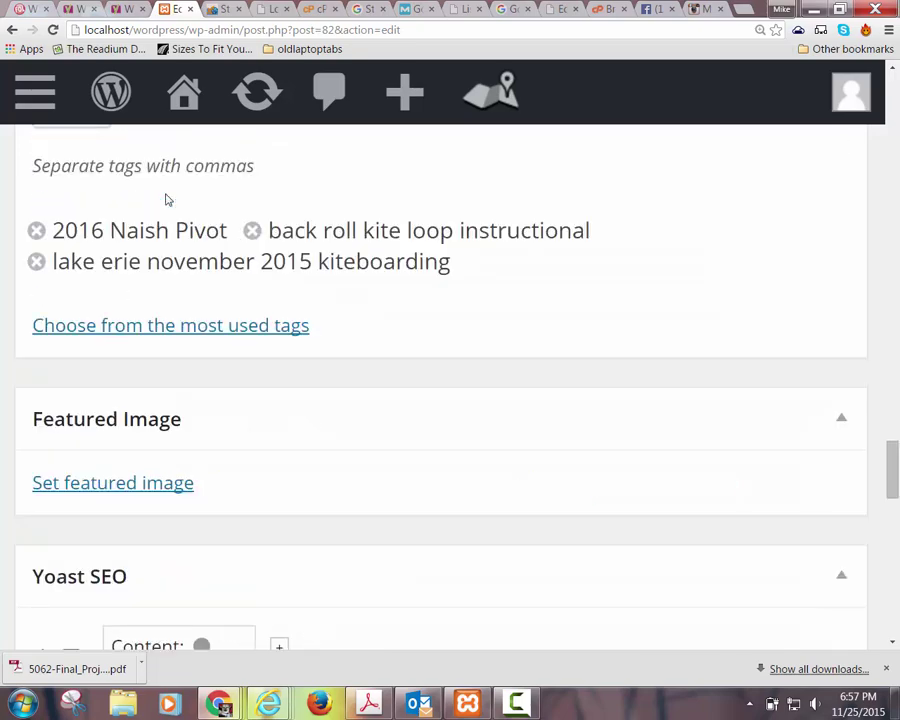
click(11, 31)
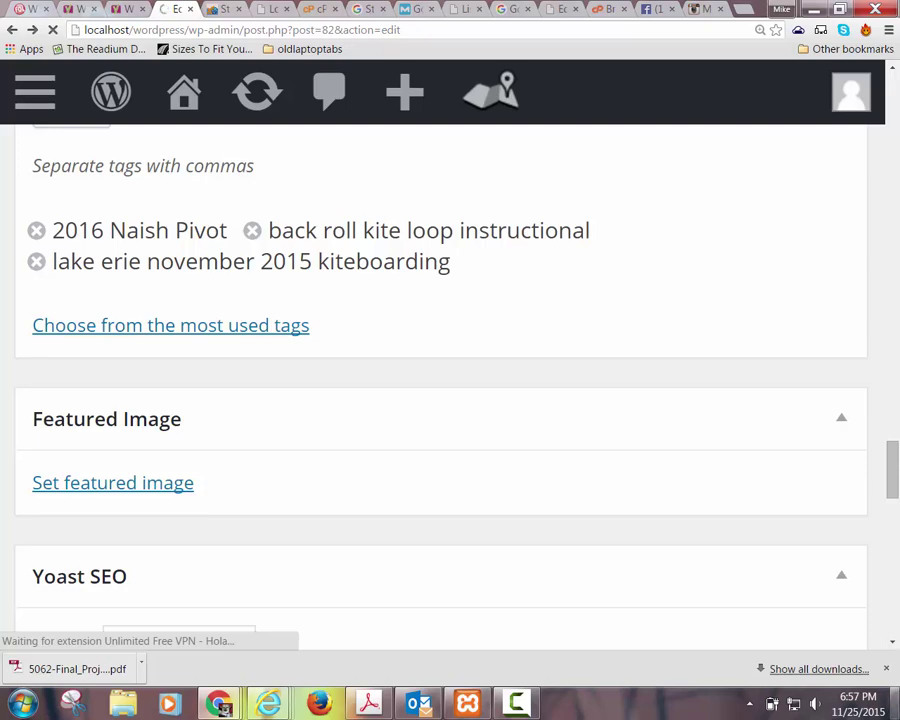
key(ctrl+minus)
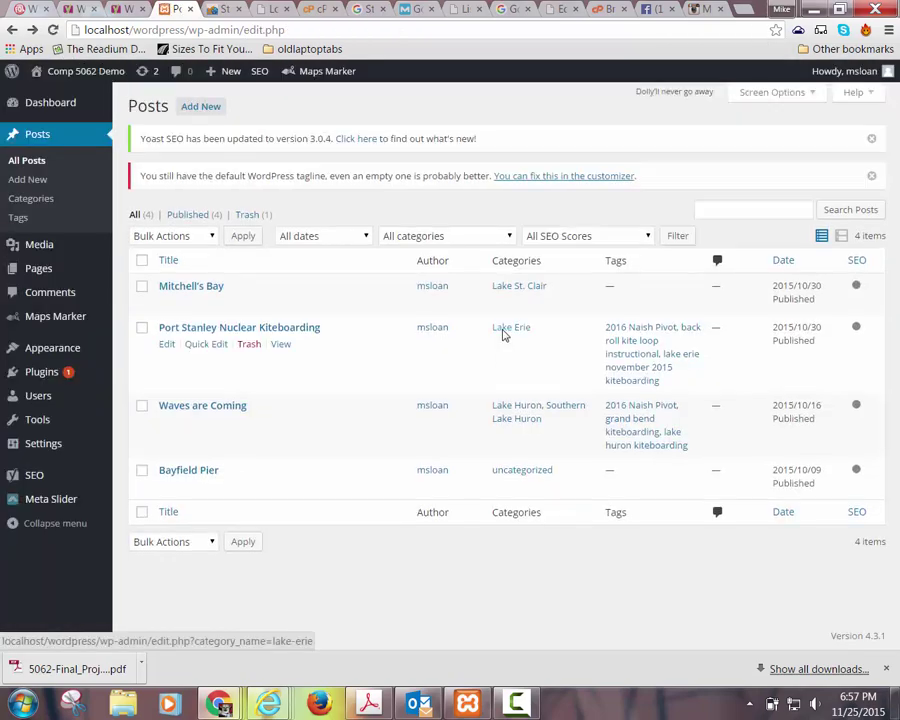
click(42, 205)
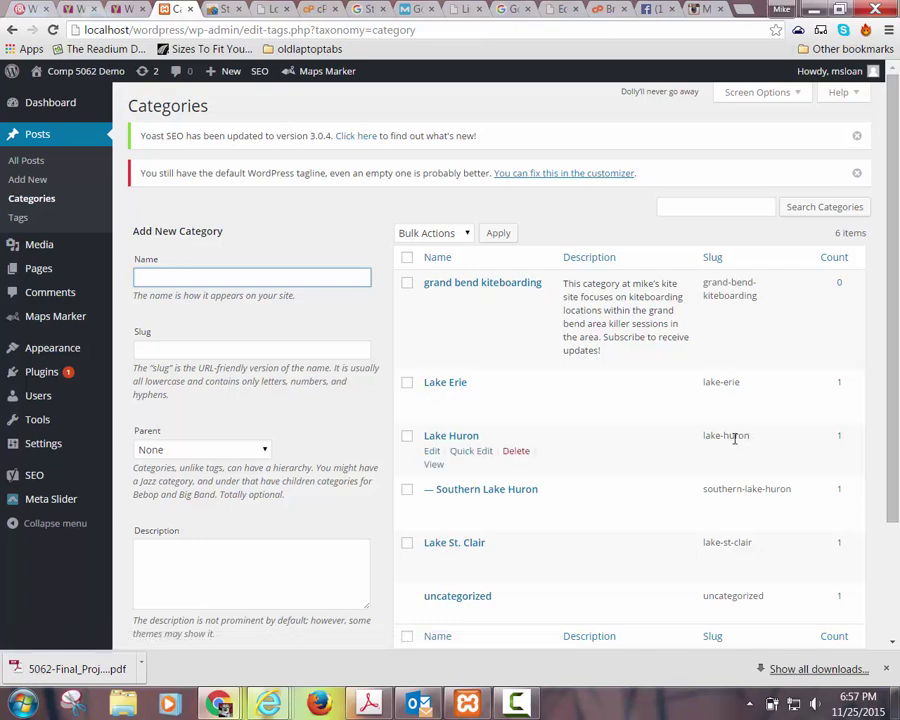
scroll(731, 436, down, 1)
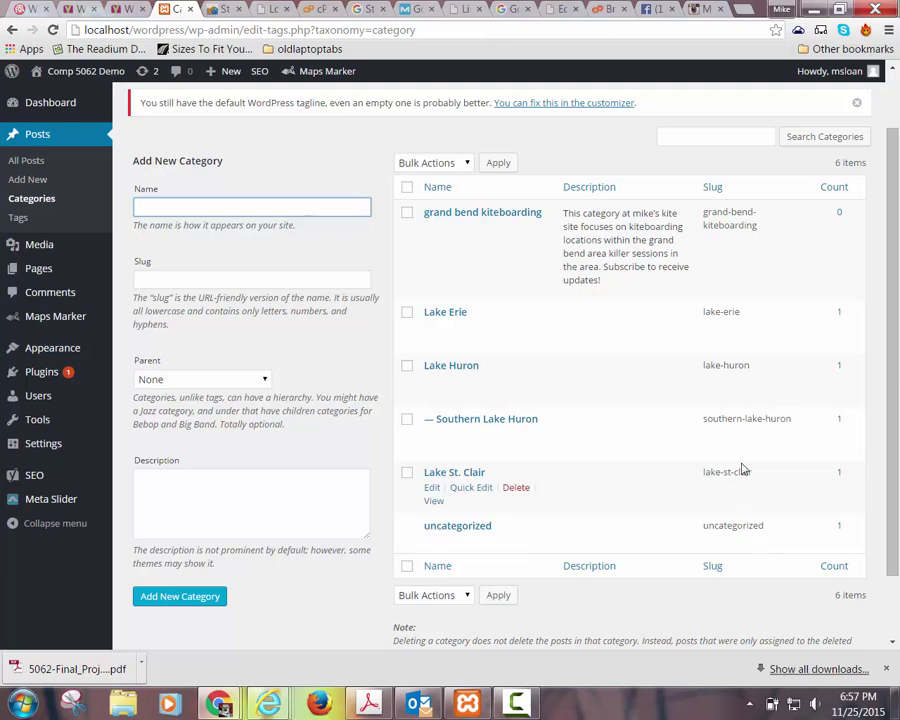
click(432, 435)
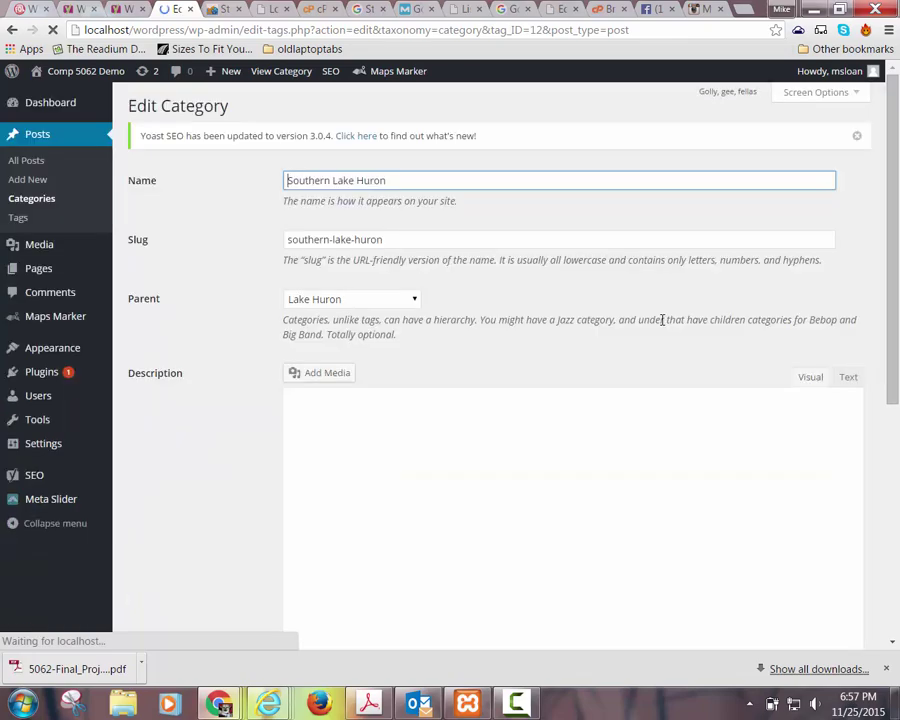
Examine the category's empty description and its Yoast snippet, focus keyword and content analysis
scroll(640, 335, down, 1)
click(444, 416)
scroll(446, 416, down, 5)
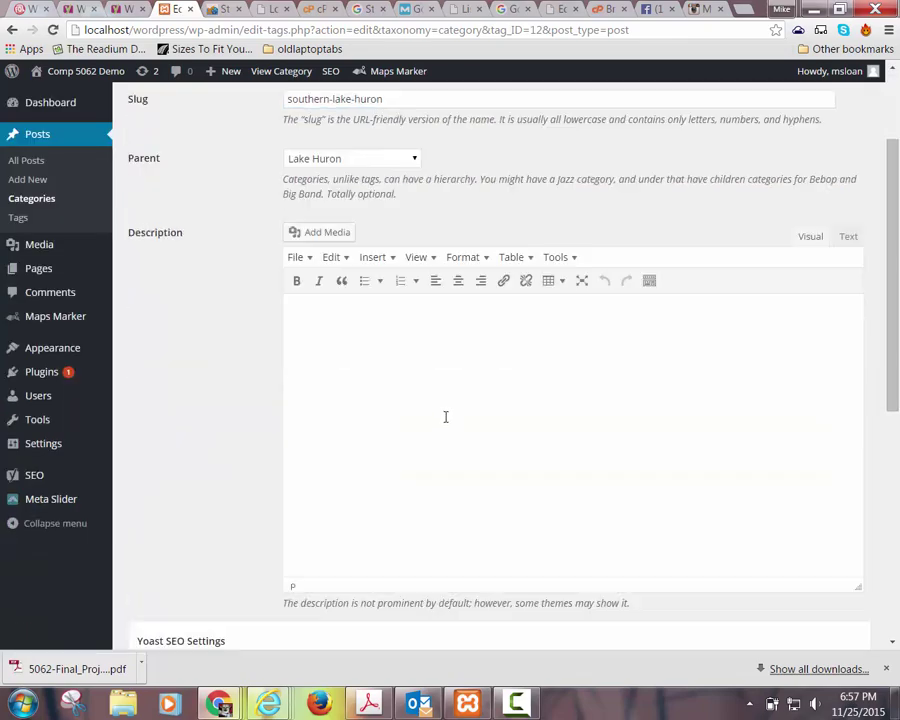
scroll(450, 392, down, 3)
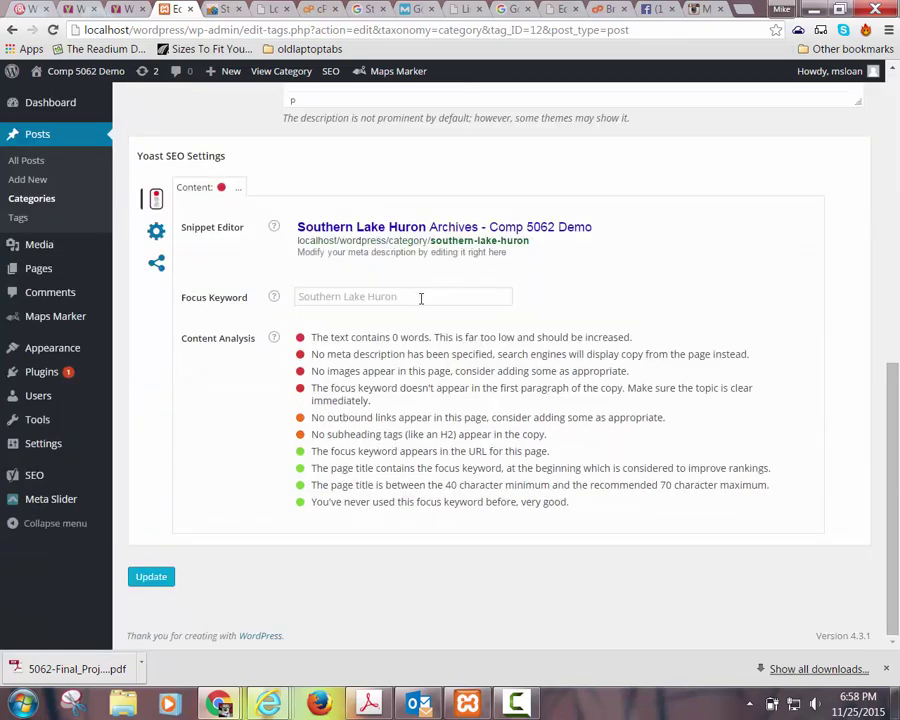
click(326, 290)
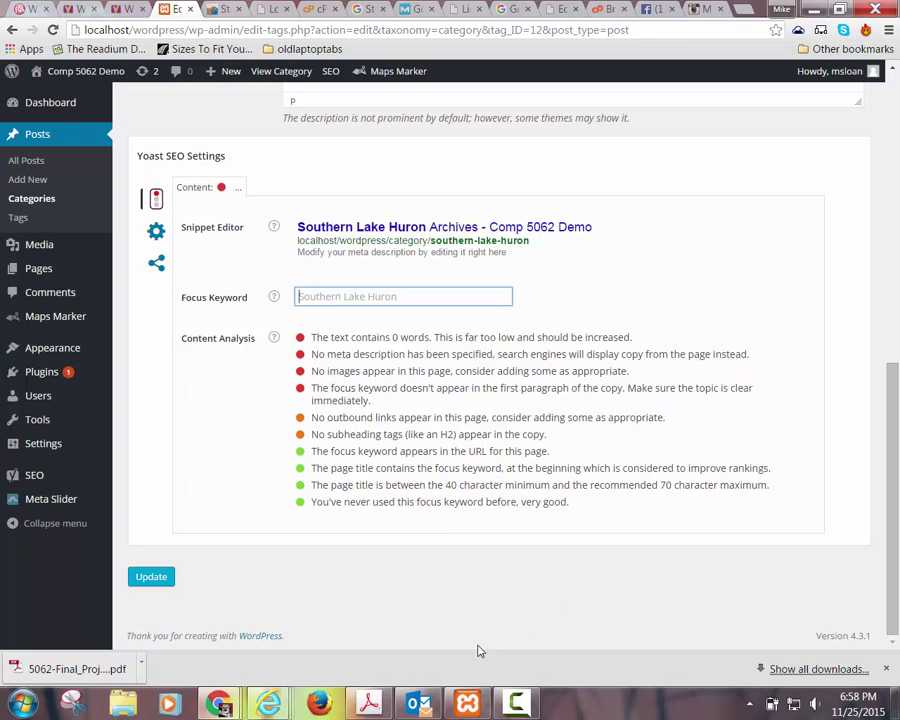
Switch to Adobe Acrobat to check the SEO requirements in the final project's point breakdown, and return to the browser
click(368, 704)
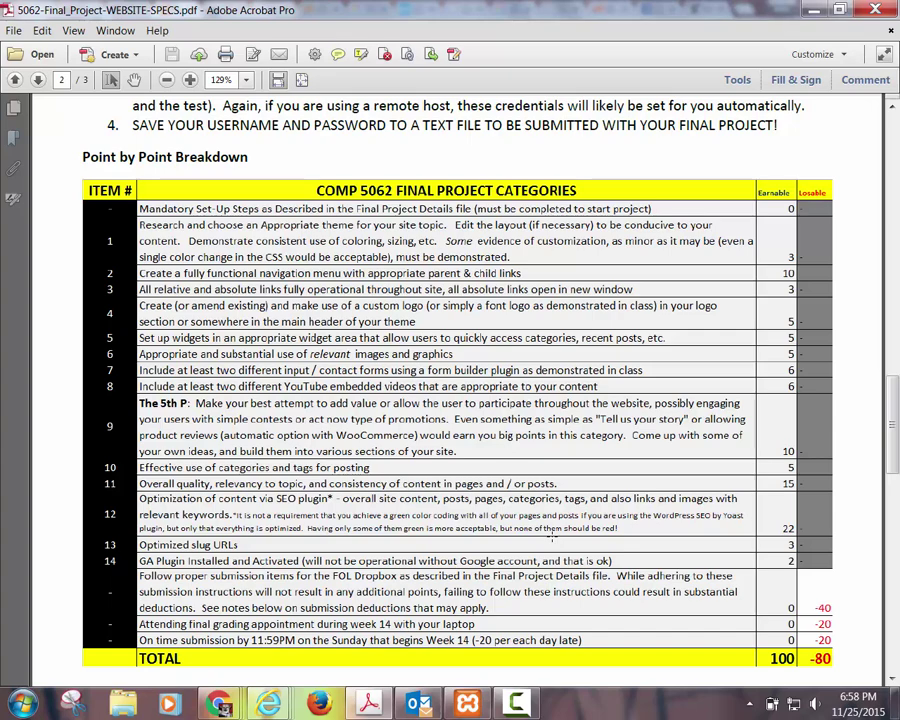
click(811, 9)
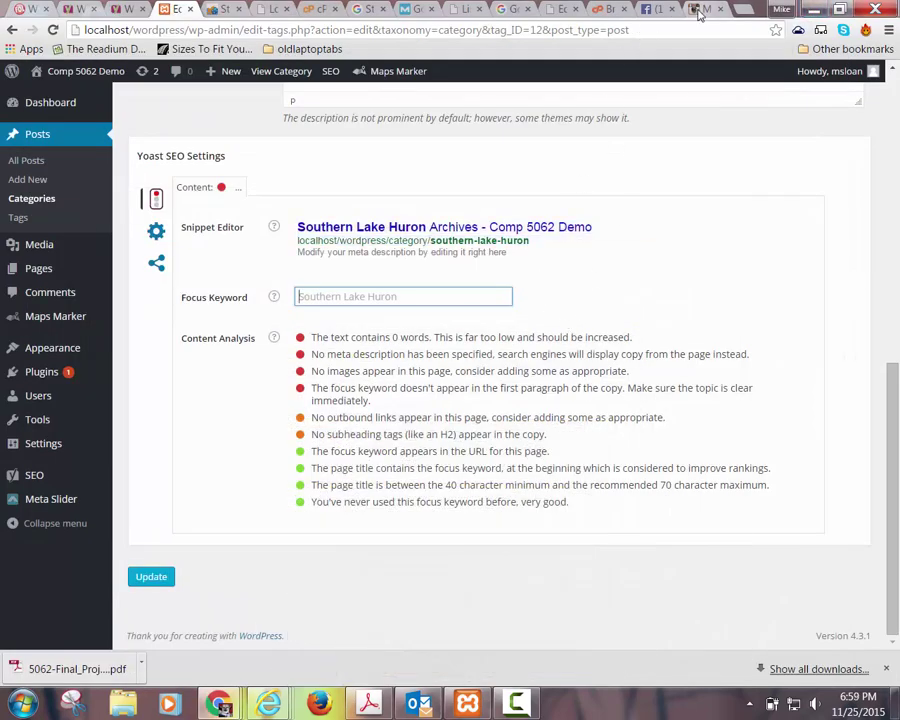
Switch to the Wondergrove page's editor and review its Yoast snippet, focus keyword and content analysis
click(557, 9)
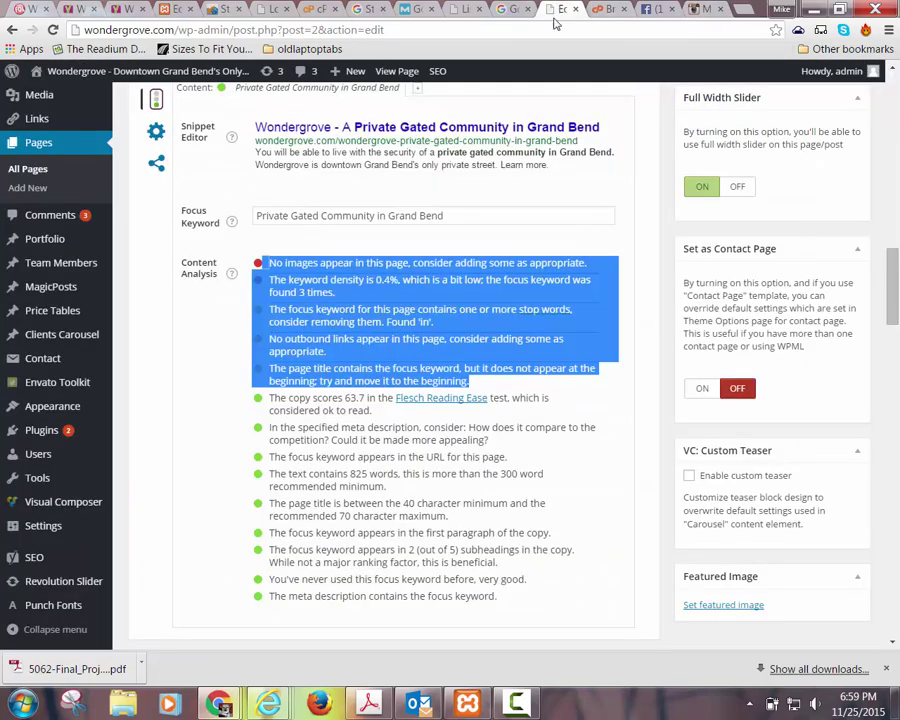
scroll(521, 398, up, 3)
click(394, 476)
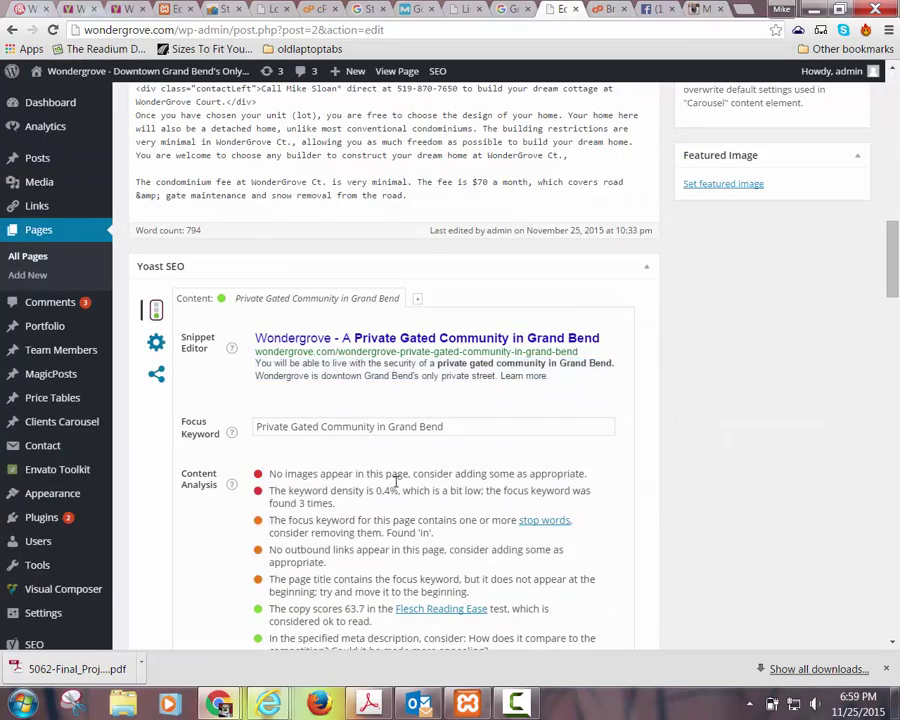
click(460, 428)
Show the Wondergrove page in the visual editor and examine how its title, headings and body text use the focus keyword
scroll(539, 475, up, 15)
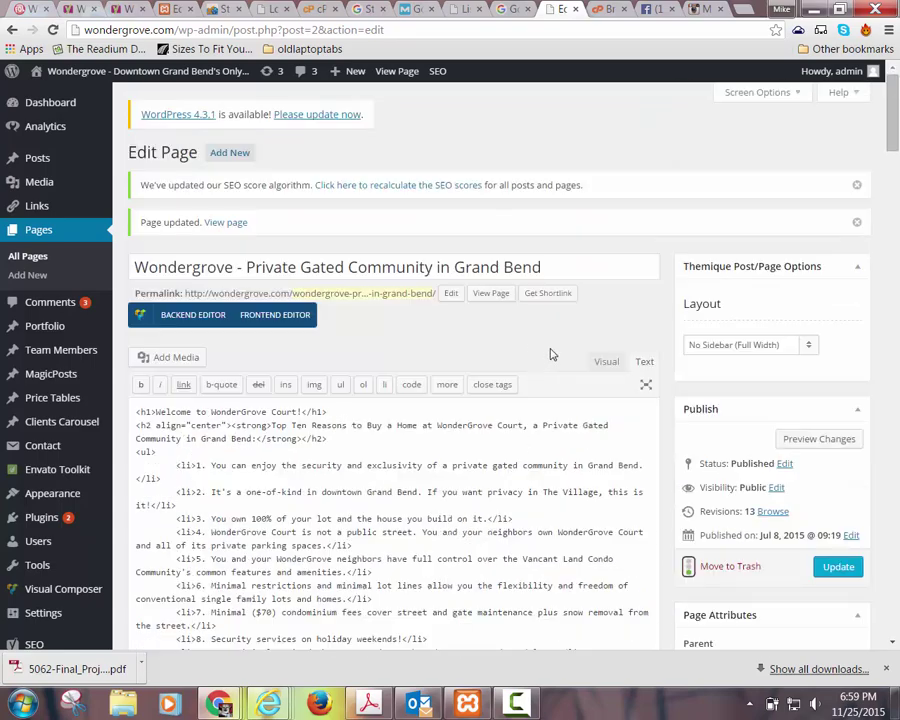
click(602, 364)
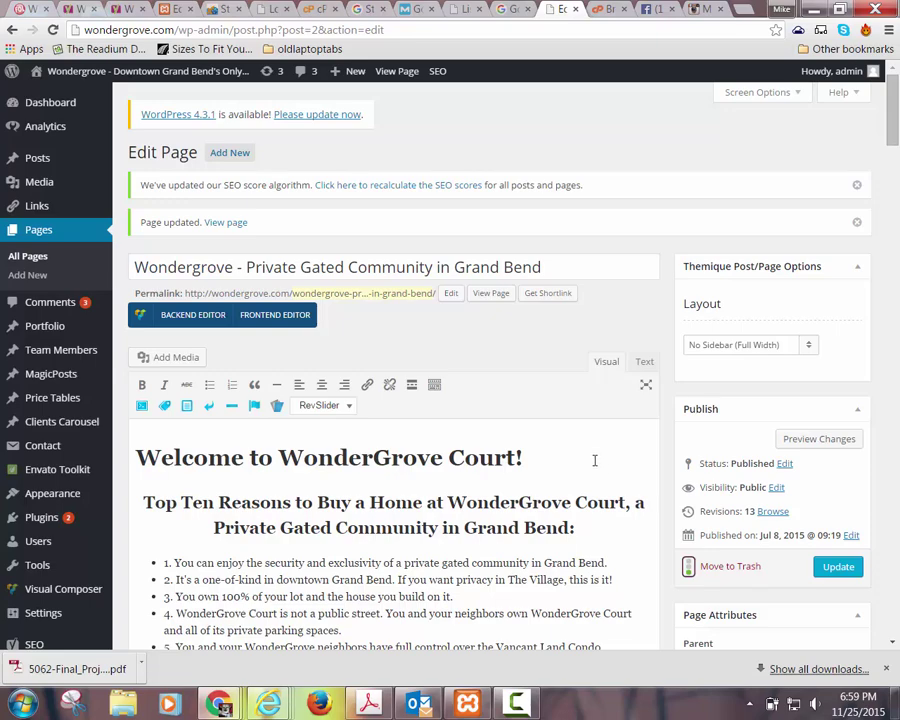
drag(546, 266, 76, 268)
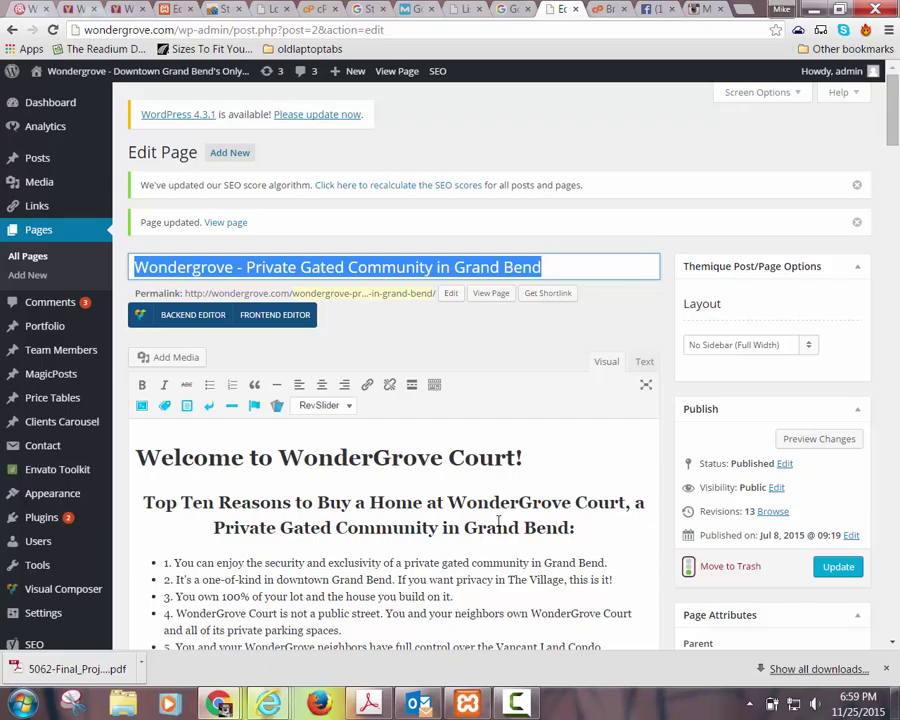
scroll(498, 521, down, 10)
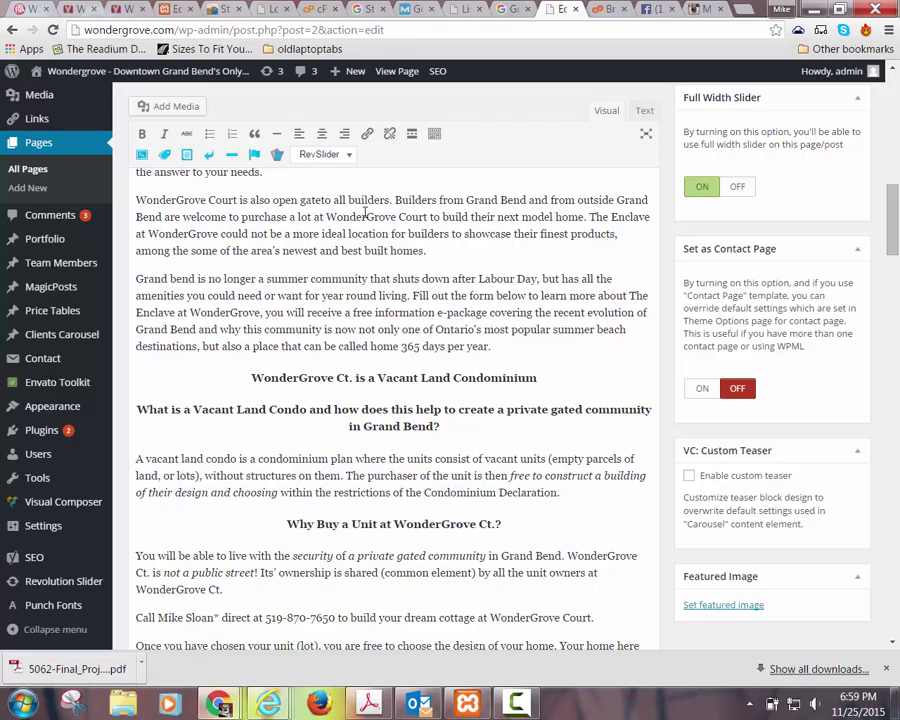
scroll(379, 357, down, 8)
scroll(587, 267, up, 15)
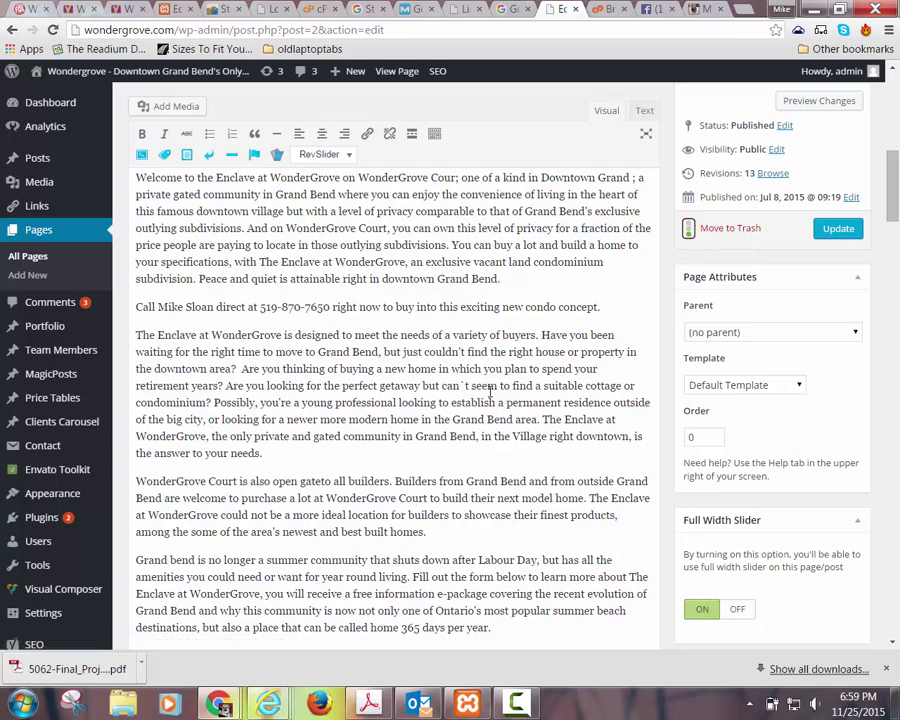
Review the Wondergrove page's title and body text against its Yoast snippet, focus keyword and content analysis
scroll(327, 408, up, 4)
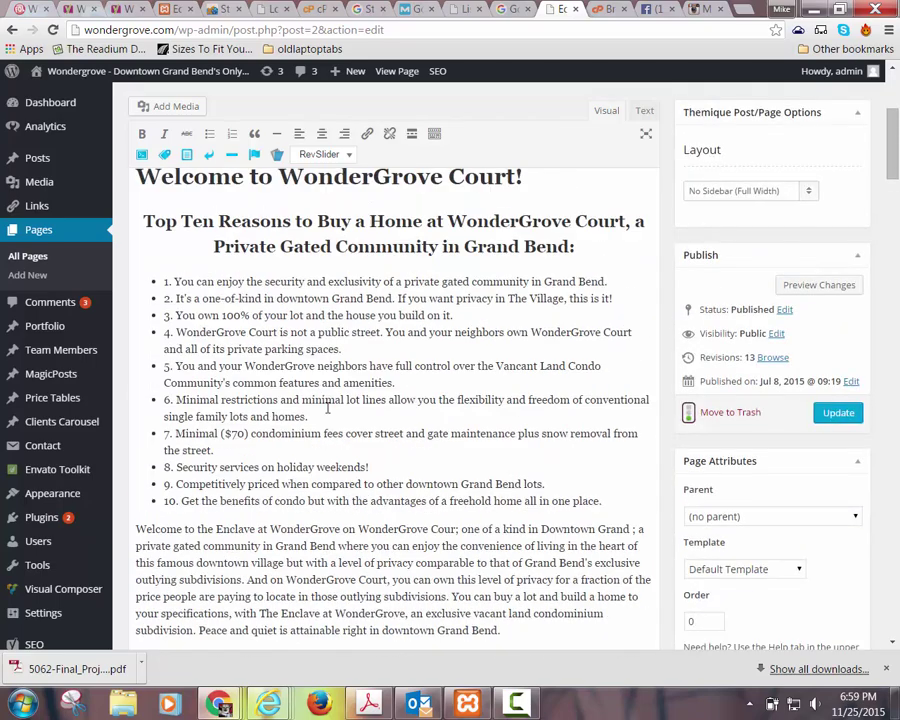
scroll(327, 408, up, 5)
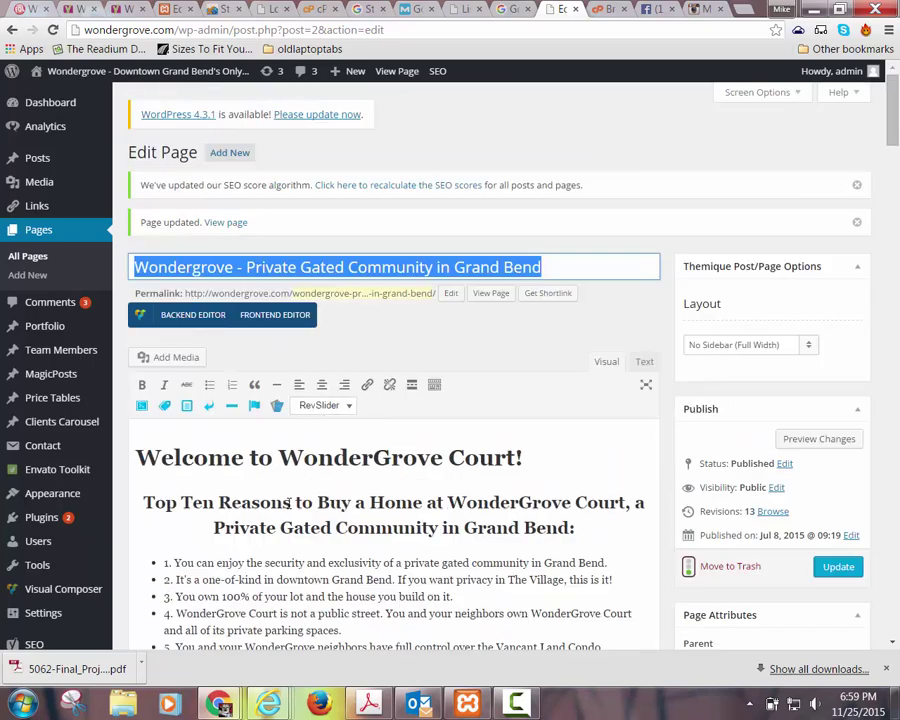
scroll(420, 485, down, 15)
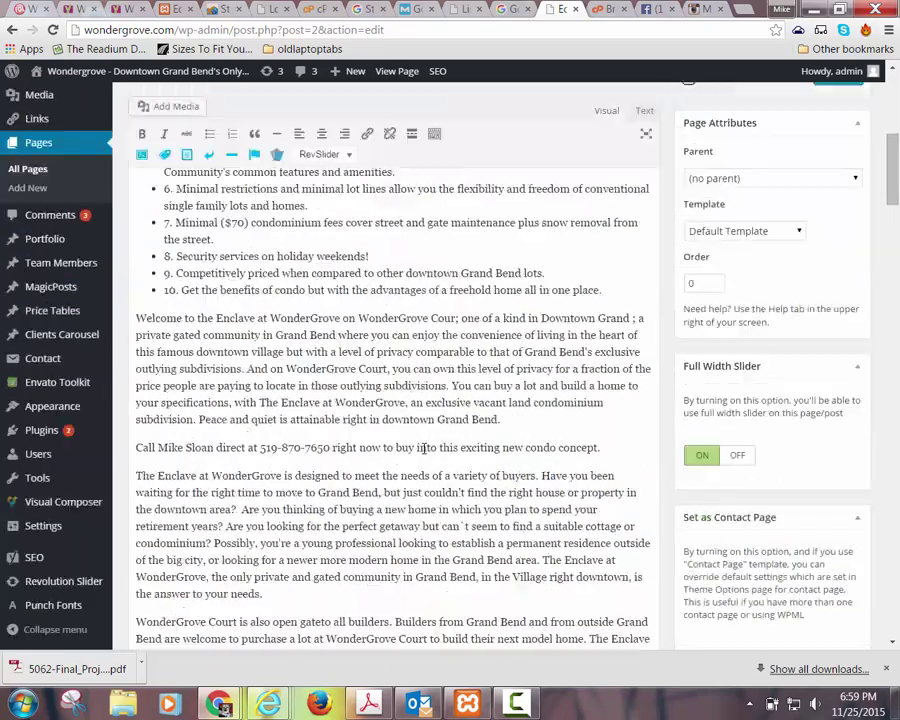
scroll(378, 370, down, 1)
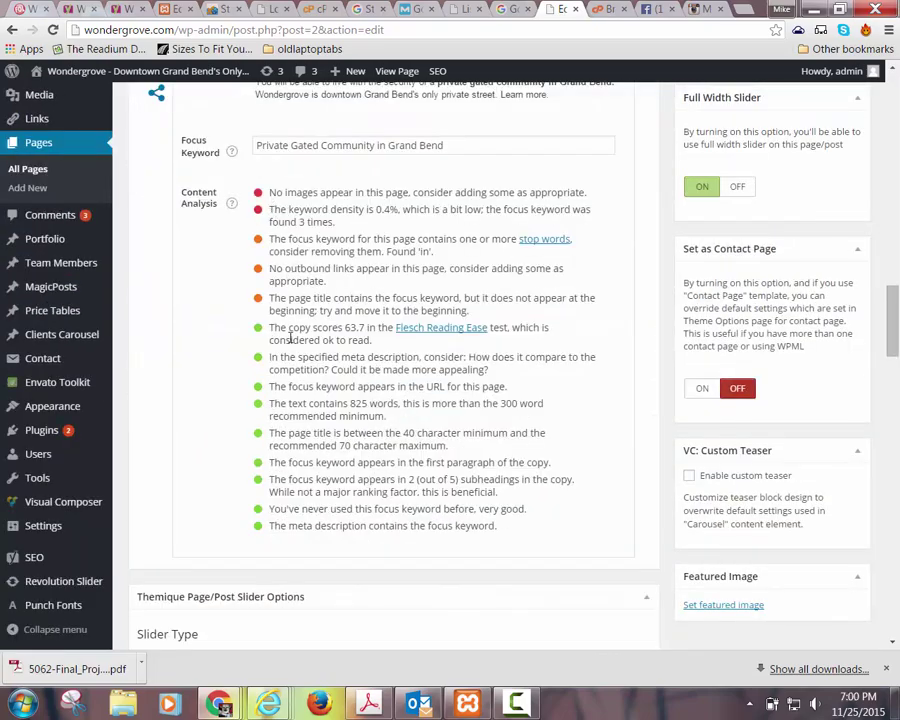
scroll(206, 279, up, 3)
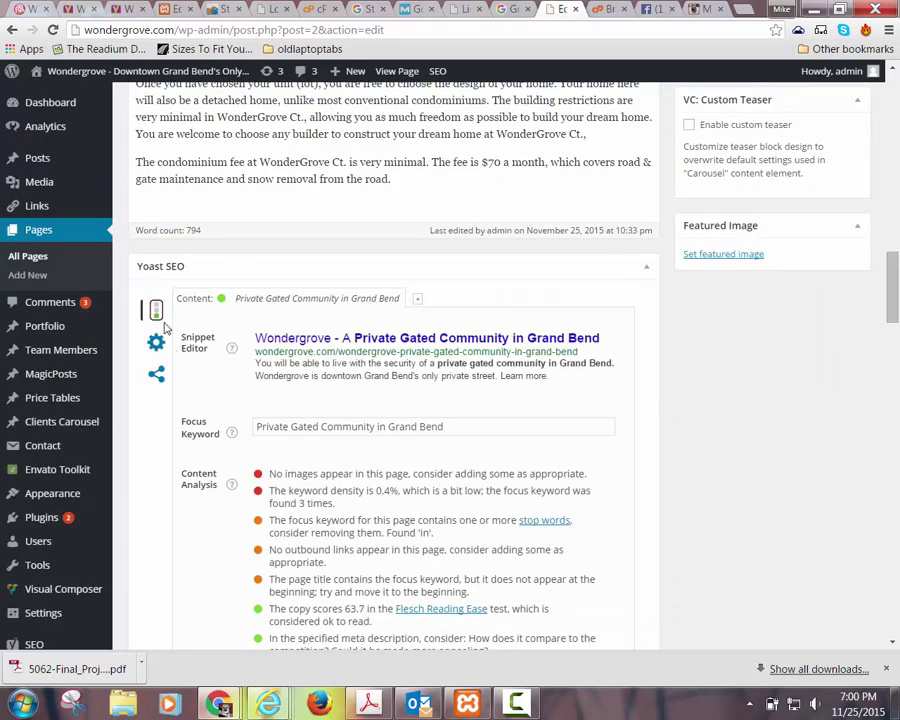
scroll(590, 355, down, 1)
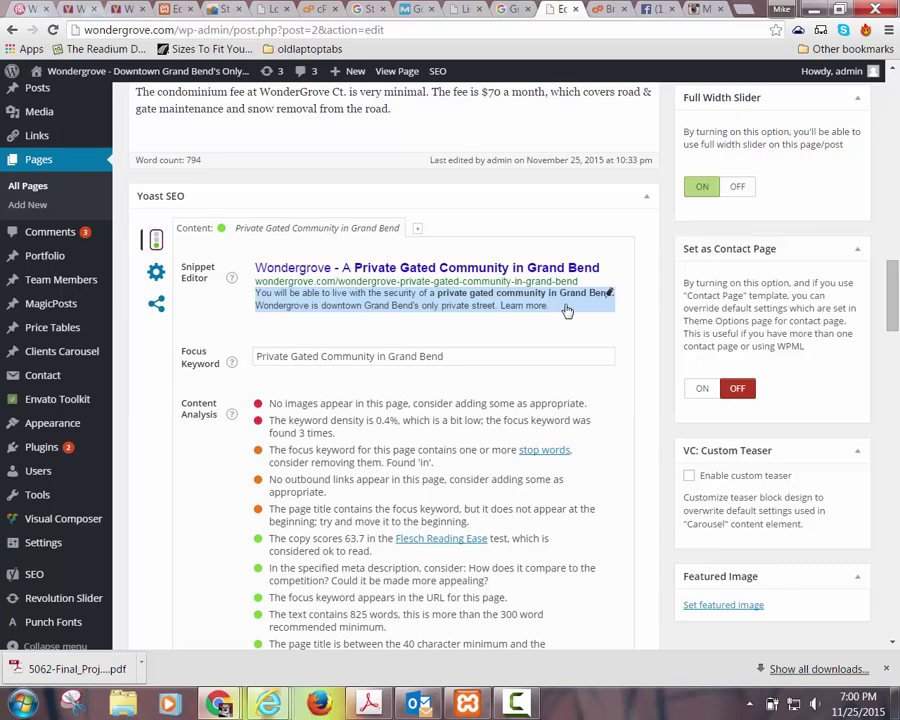
Try replacing the closing "Learn more." in the Yoast snippet's meta description with an invitation to call the agent for more
click(606, 295)
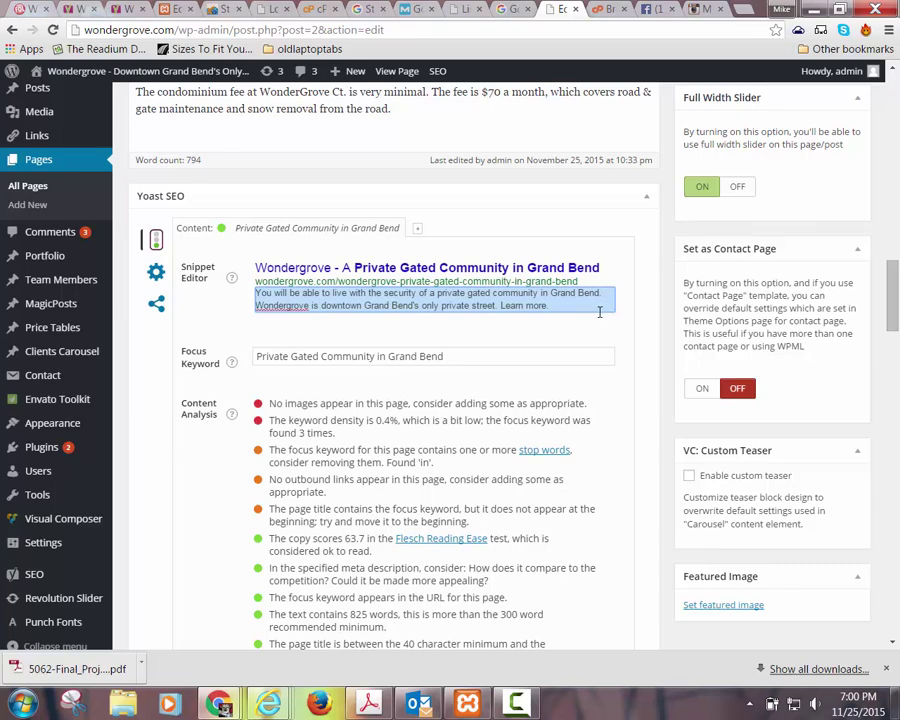
drag(581, 305, 501, 310)
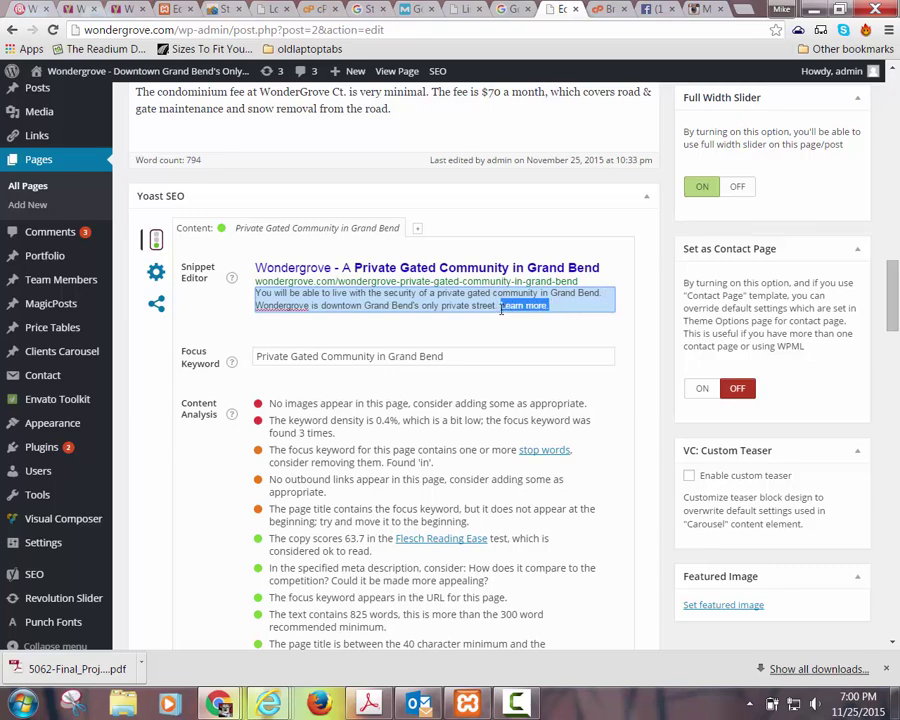
text(Call Mike for more)
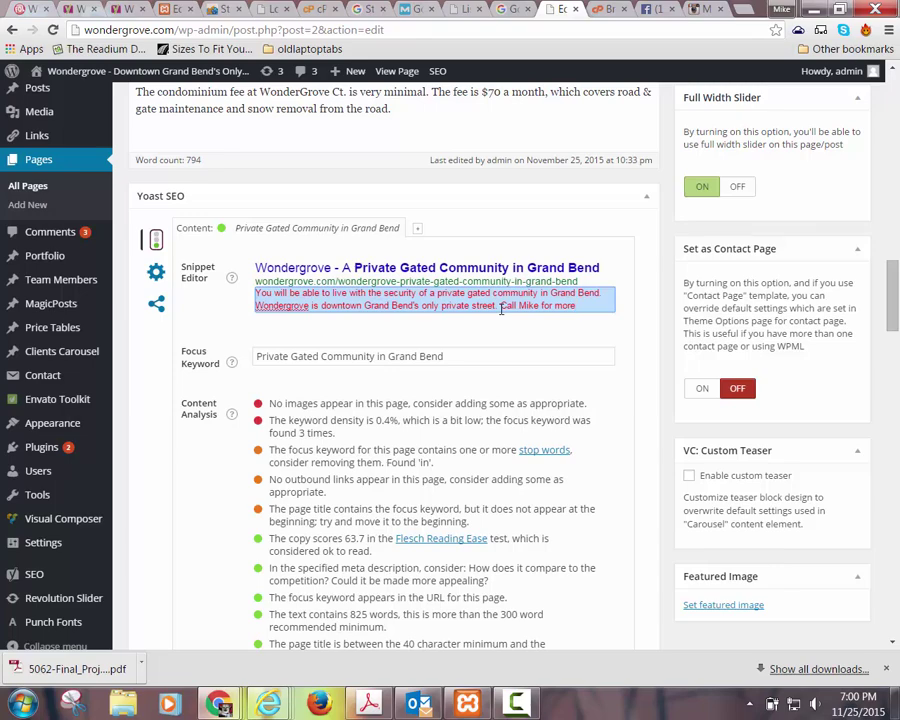
Restore "Learn more." as the closing call to action in the snippet's meta description
key(ctrl+shift+Left)
key(ctrl+shift+Left)
key(ctrl+shift+Left)
key(ctrl+shift+Left)
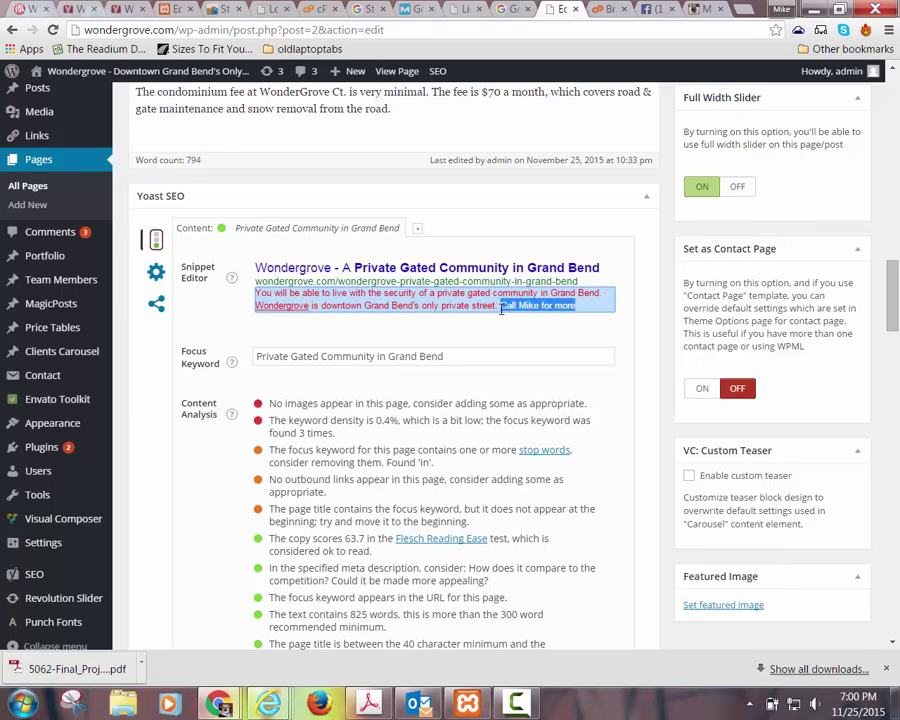
text(Learn more.)
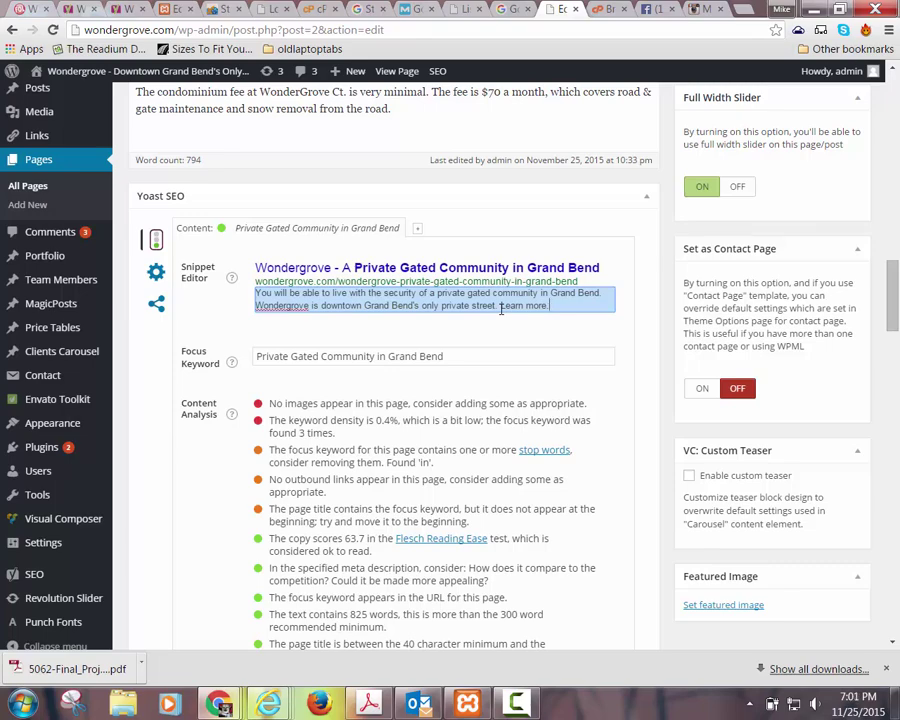
Leave the snippet description and review the page's content analysis together with the snippet and focus keyword
scroll(458, 418, down, 3)
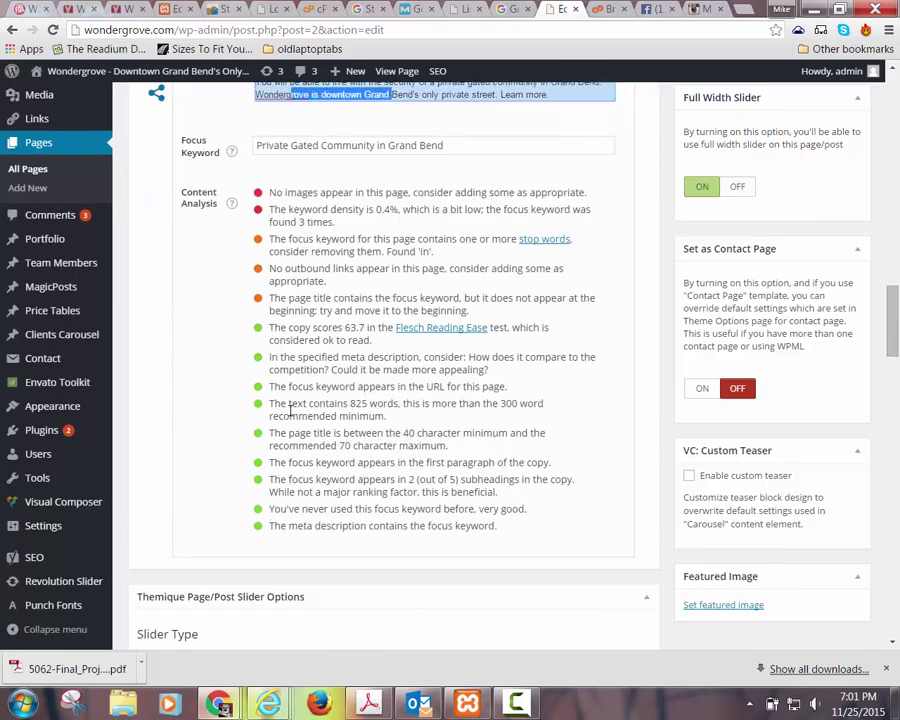
click(410, 421)
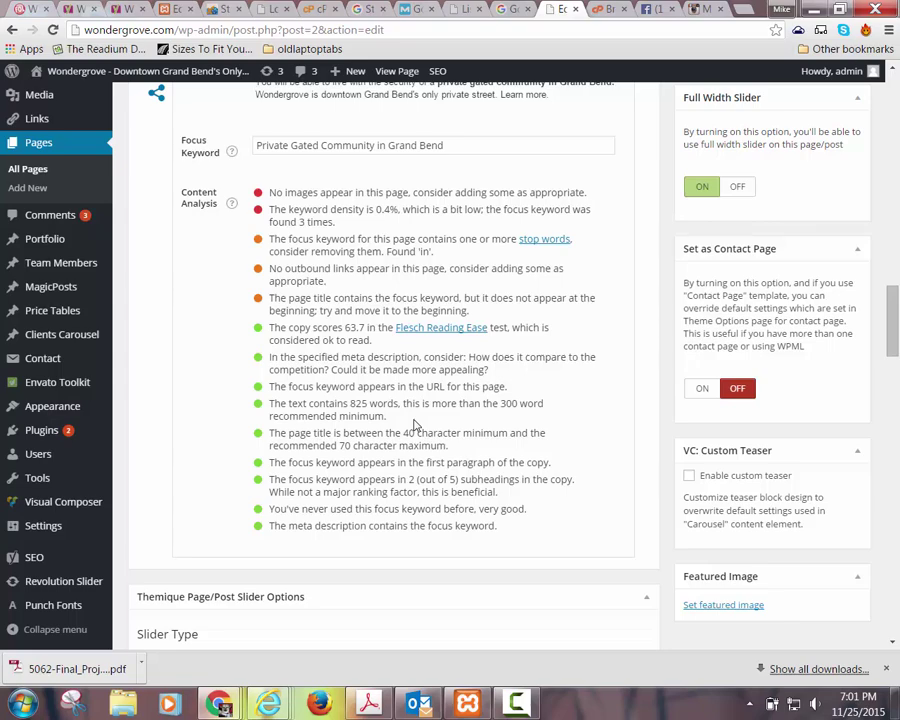
scroll(482, 350, up, 2)
triple_click(545, 316)
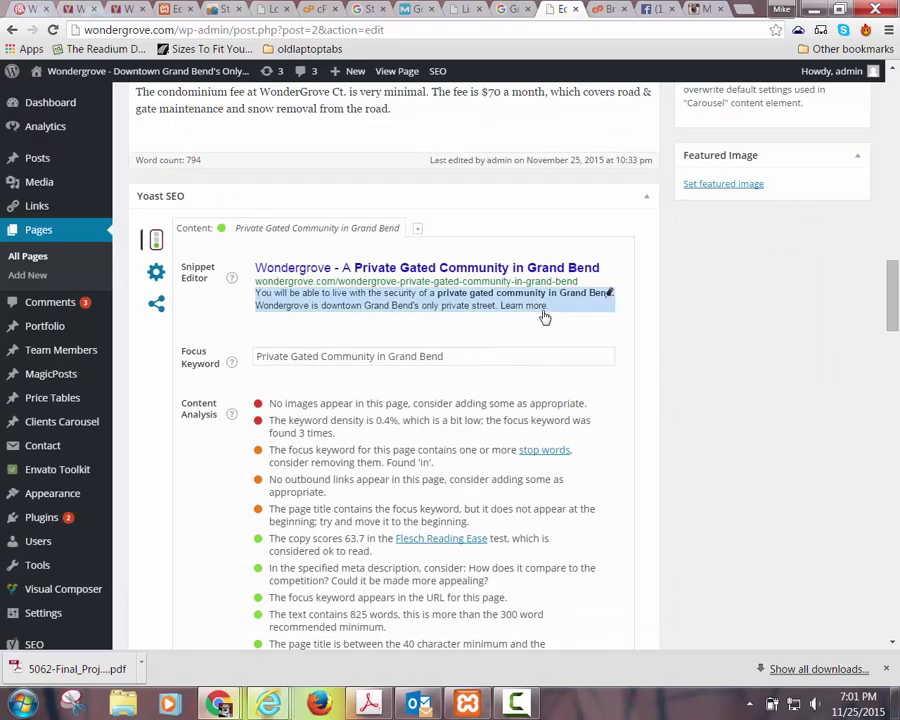
click(506, 440)
scroll(482, 434, down, 2)
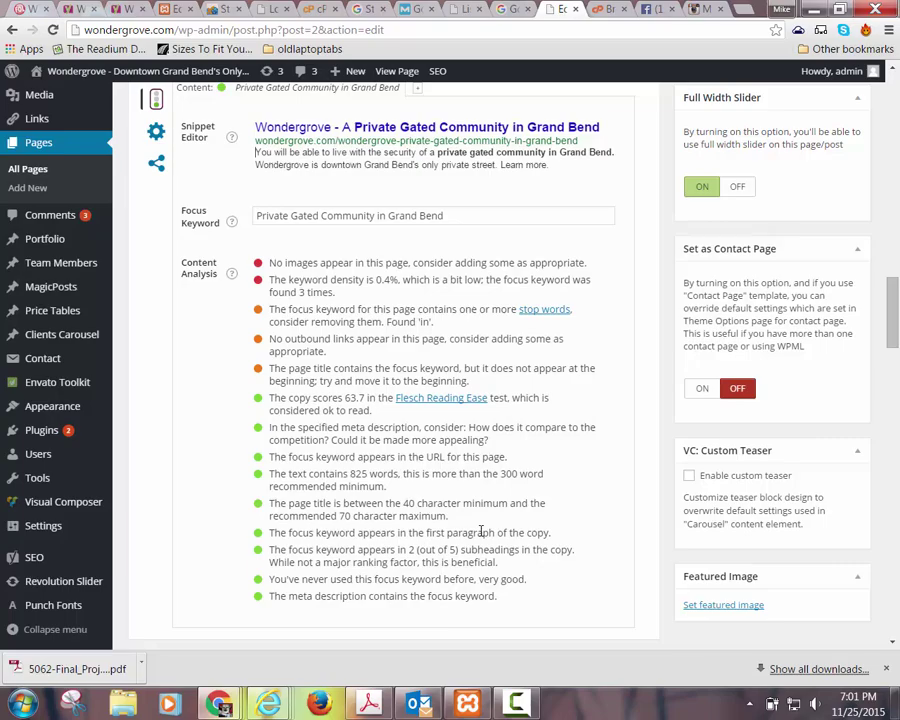
Examine the page title by highlighting "Wondergrove", the keyword phrase "Private Gated Community in Grand Bend" and the word "Gated"
scroll(481, 288, up, 15)
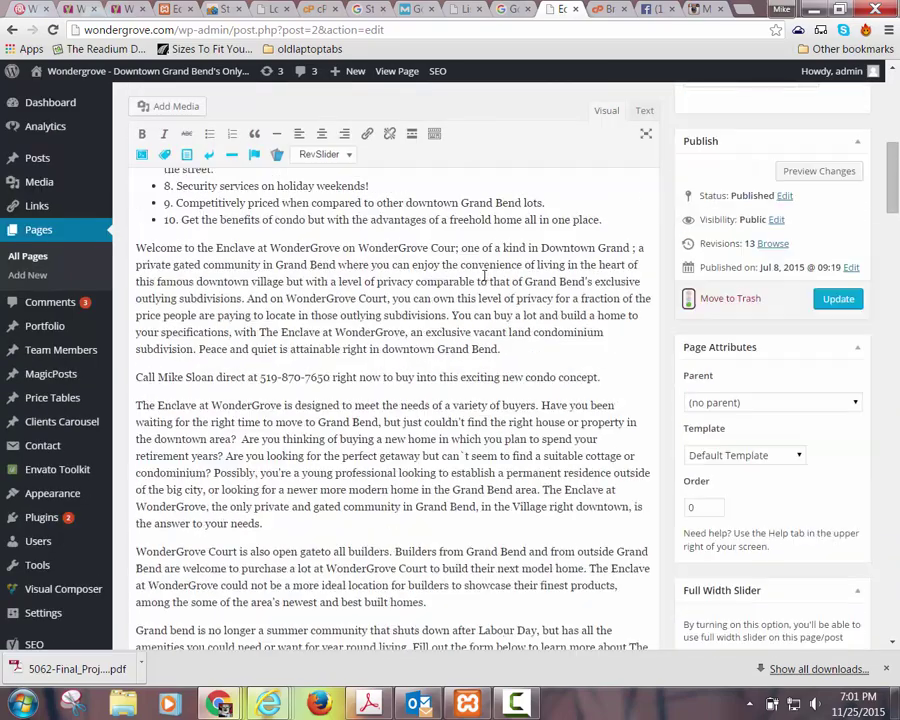
scroll(481, 288, up, 3)
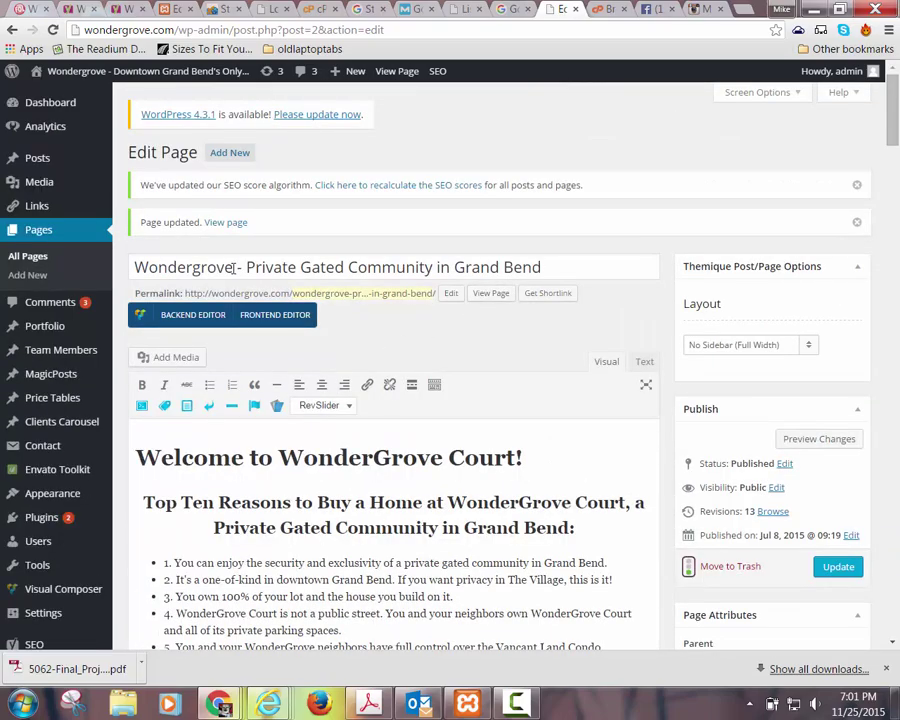
drag(235, 267, 115, 270)
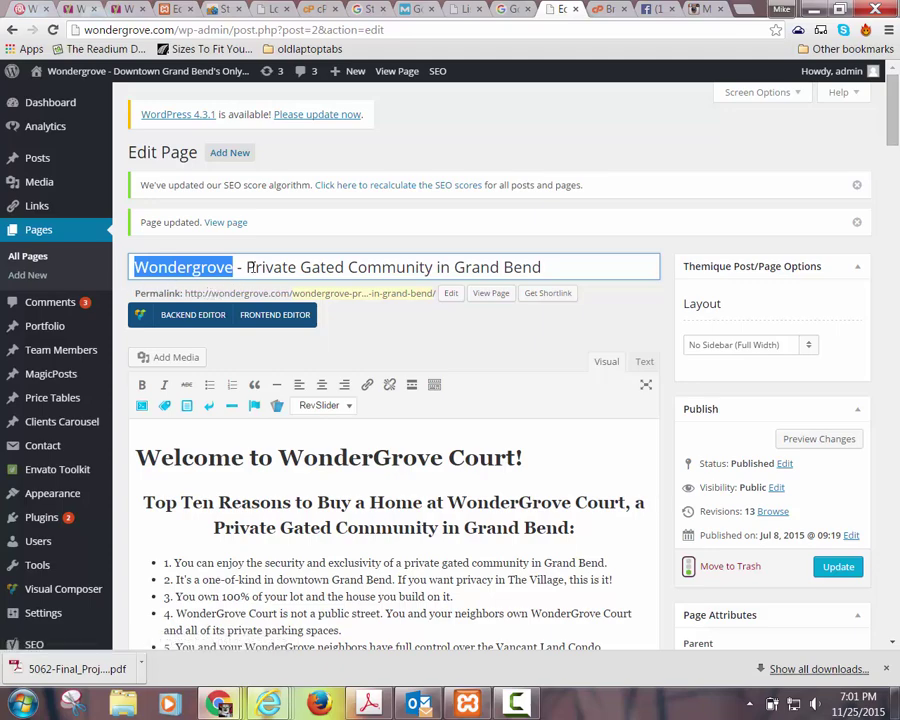
drag(246, 267, 560, 268)
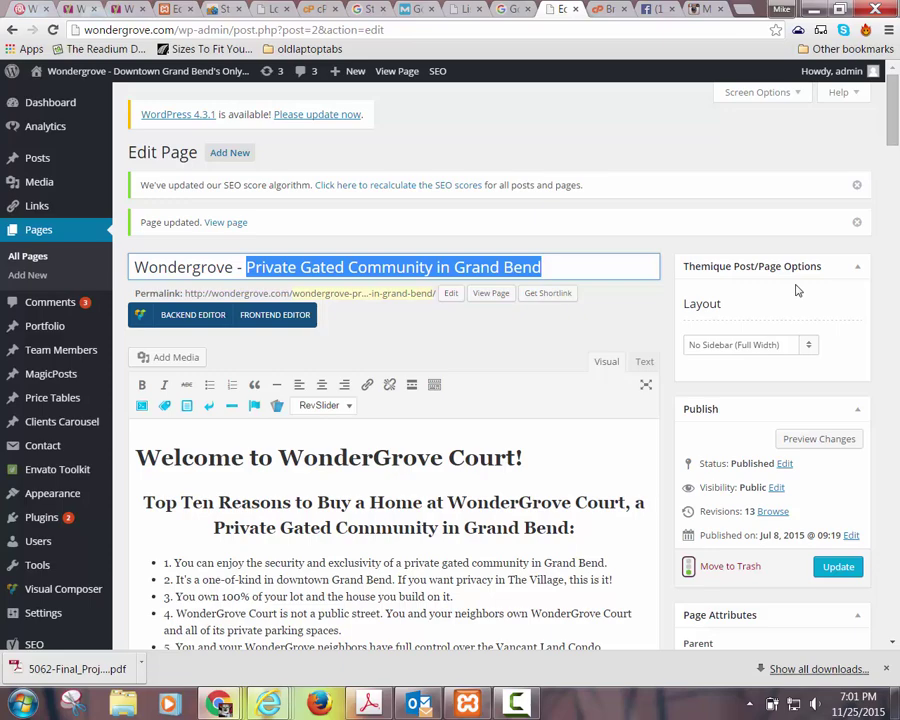
click(340, 264)
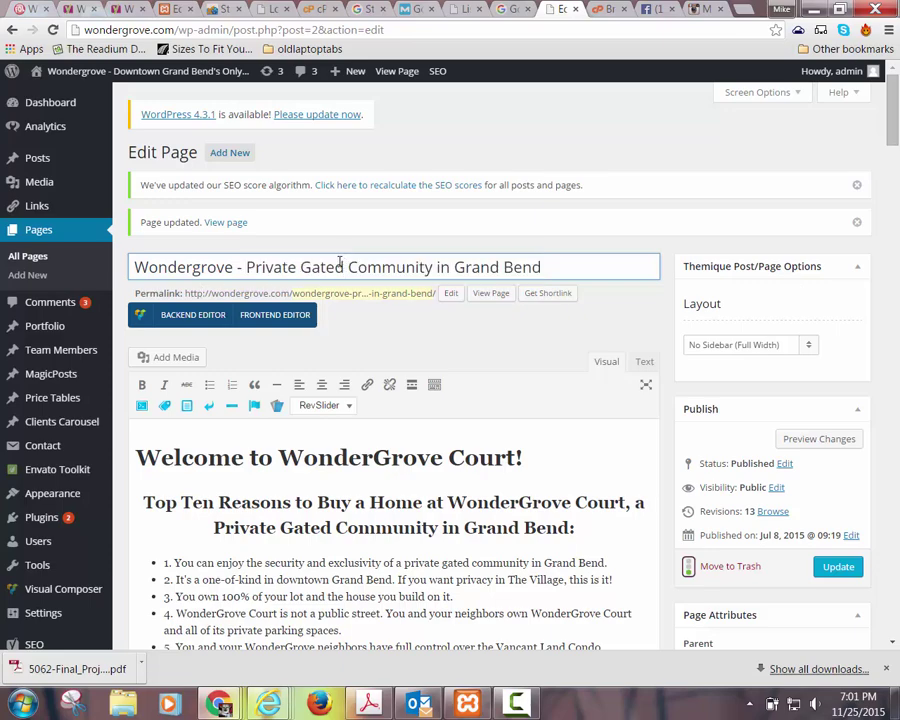
key(shift+Left)
key(shift+Left)
key(shift+Left)
key(shift+Left)
key(shift+Left)
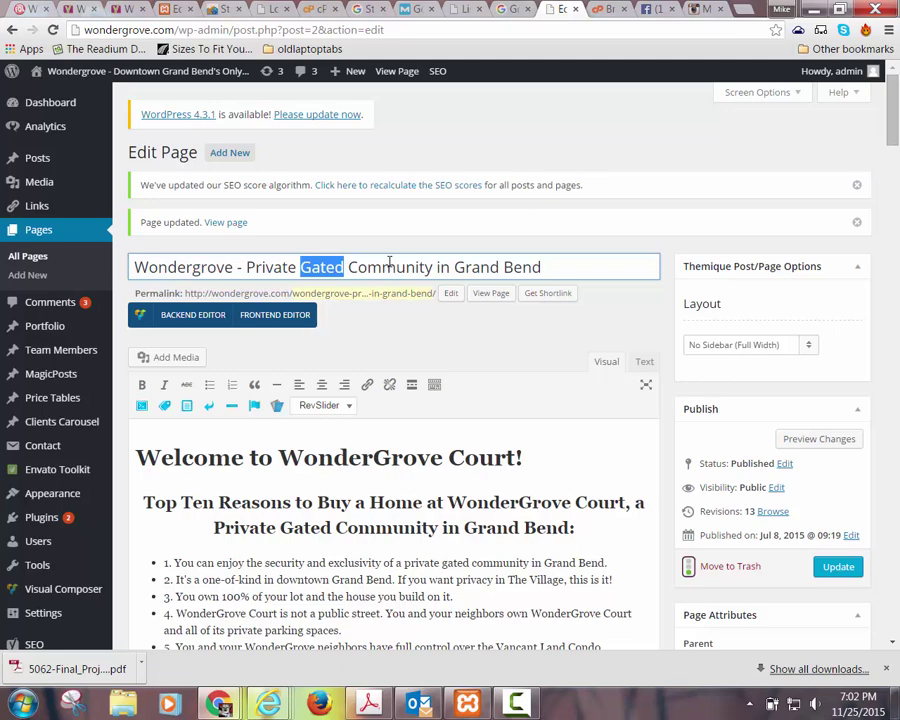
Search the edit page for the title's phrase "Private Gated Community in Grand Bend"
drag(245, 267, 547, 264)
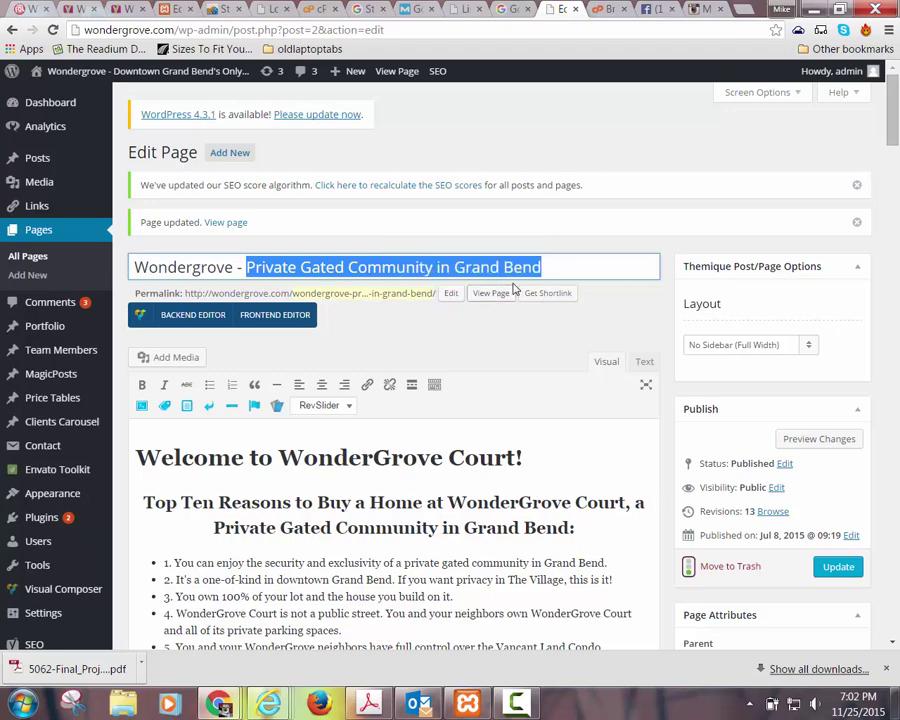
key(ctrl+f)
click(653, 70)
key(Return)
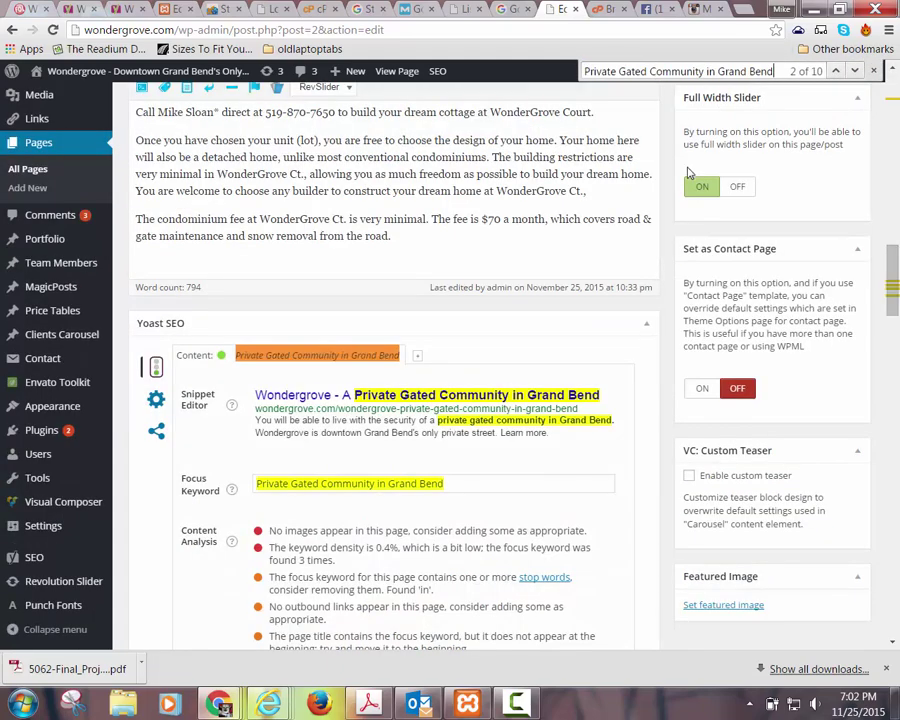
Examine where the highlighted keyword phrase occurs in the page's title, headings, list, paragraphs and Yoast snippet
scroll(518, 395, down, 2)
scroll(516, 370, up, 5)
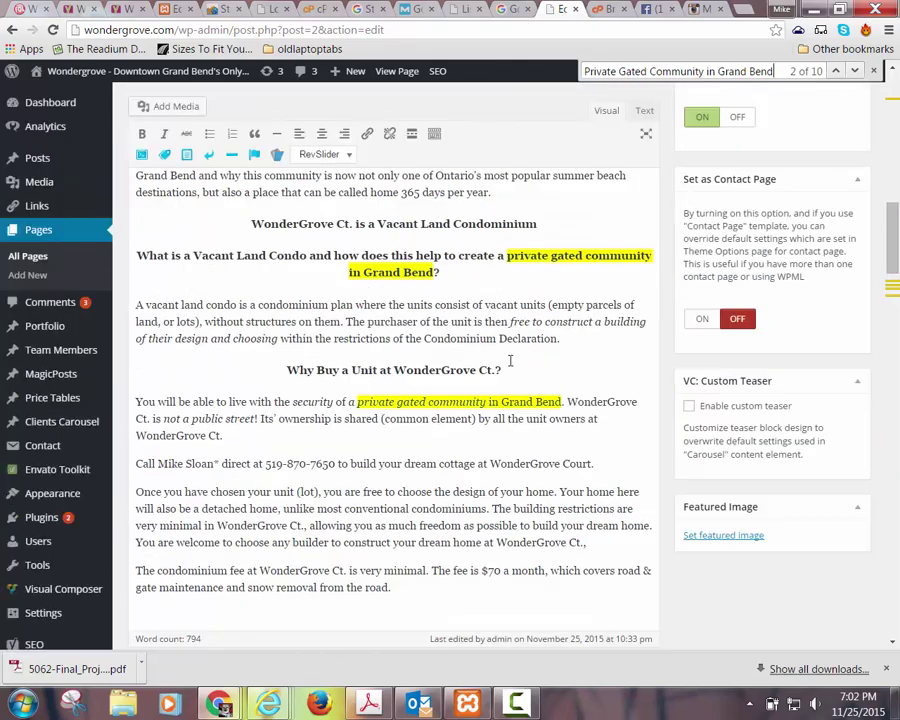
scroll(510, 362, up, 12)
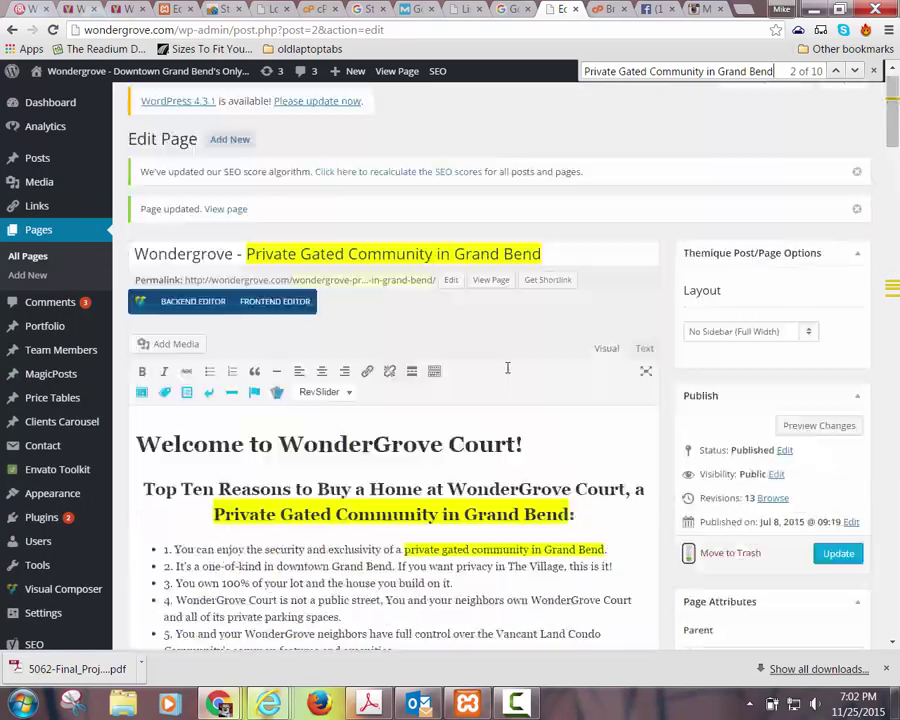
scroll(352, 286, down, 1)
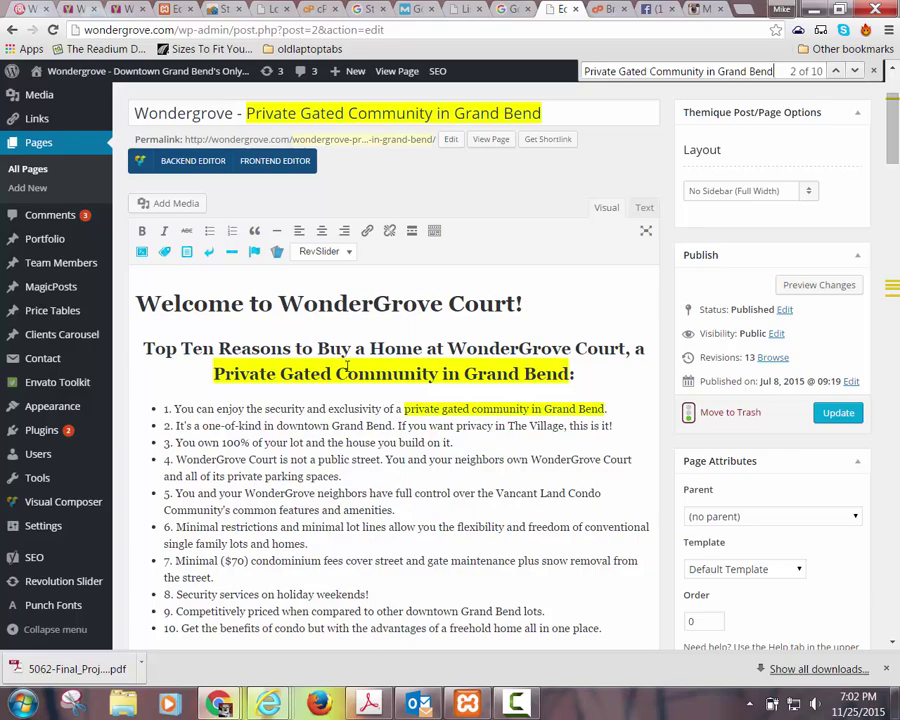
scroll(347, 366, down, 1)
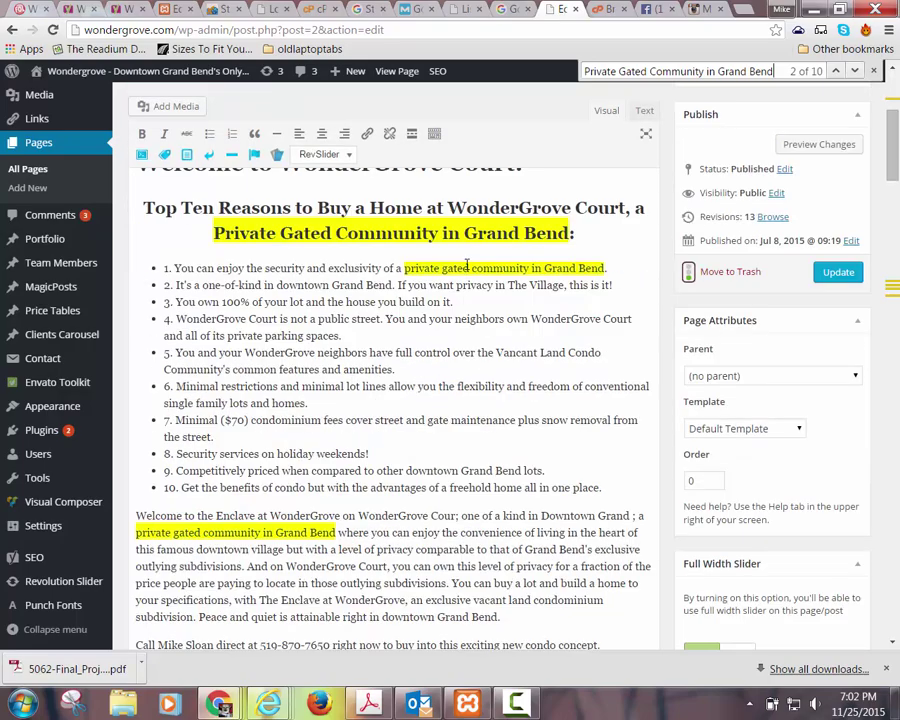
scroll(466, 265, down, 2)
scroll(280, 236, down, 3)
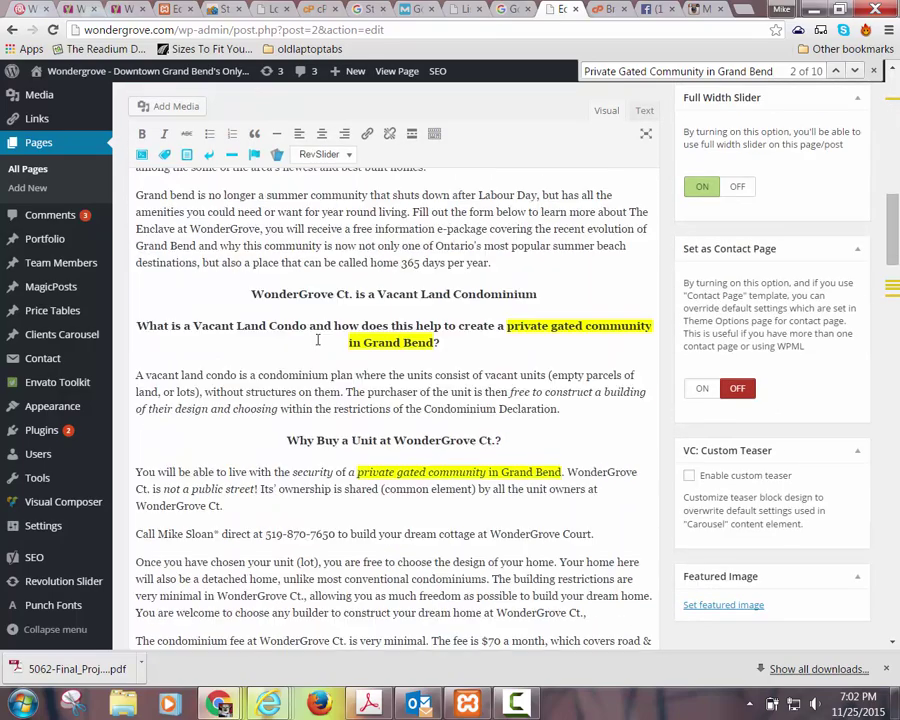
scroll(450, 300, down, 2)
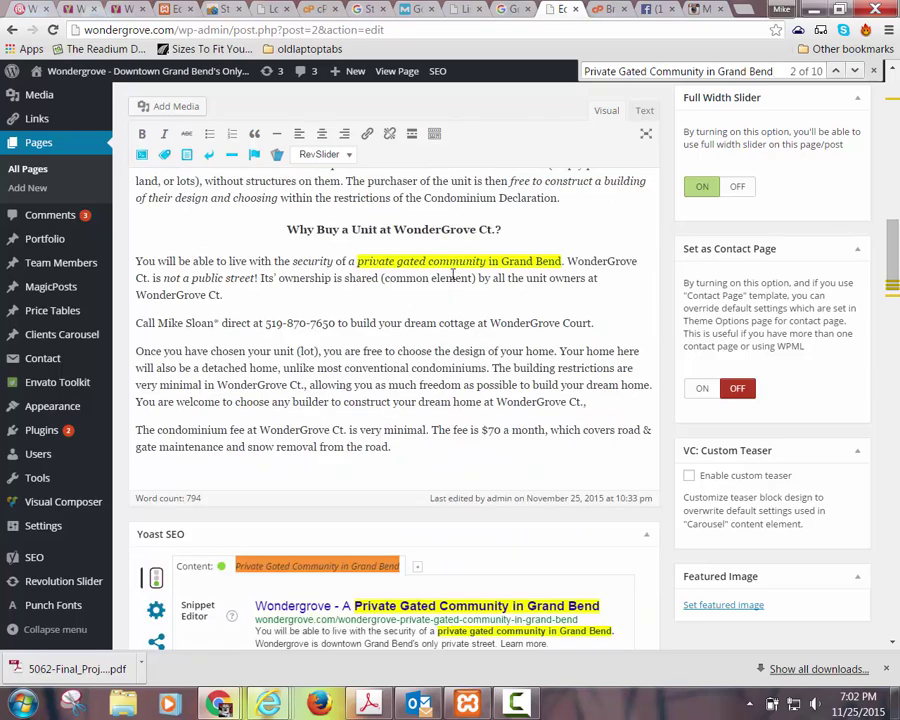
Examine the keyword density result in the Yoast SEO content analysis below the page editor
scroll(455, 282, down, 3)
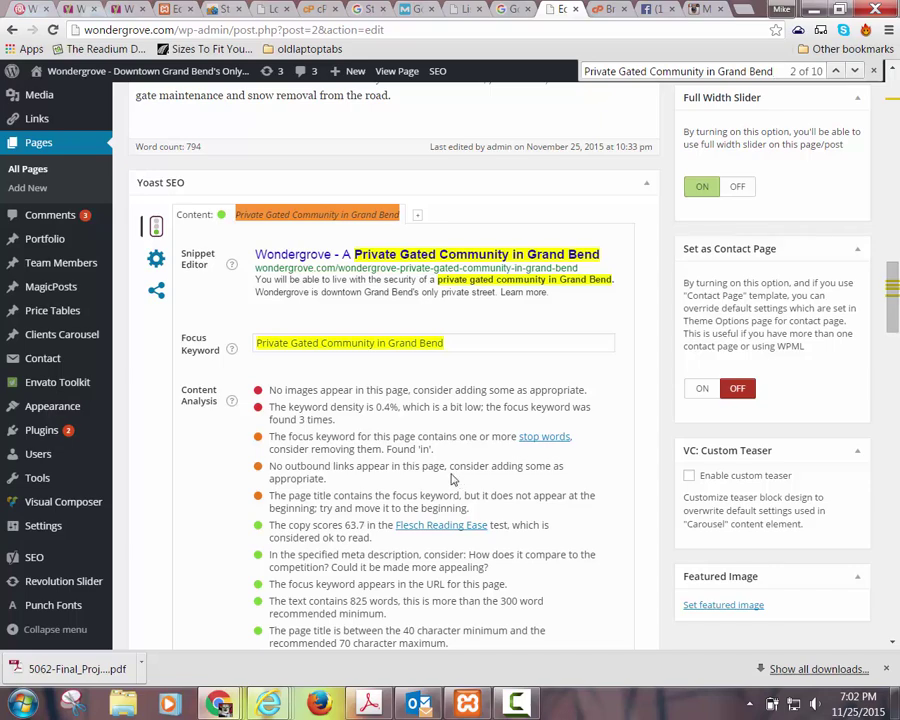
drag(349, 428, 363, 408)
click(370, 427)
drag(338, 421, 268, 406)
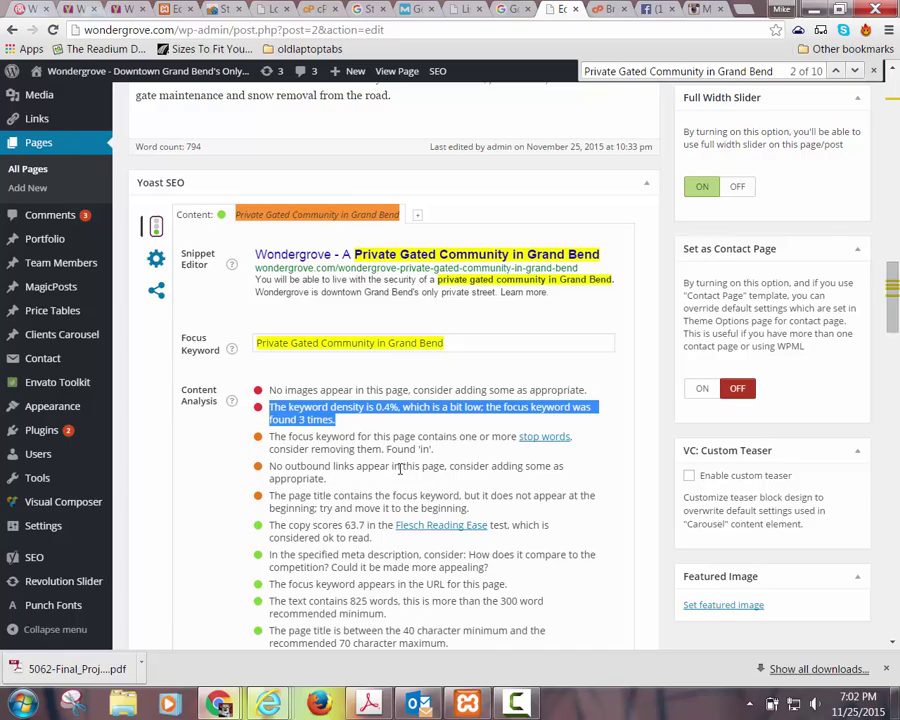
Review the page copy for occurrences of "Private Gated Community in Grand Bend" and compare them with the Yoast content analysis
scroll(400, 468, up, 15)
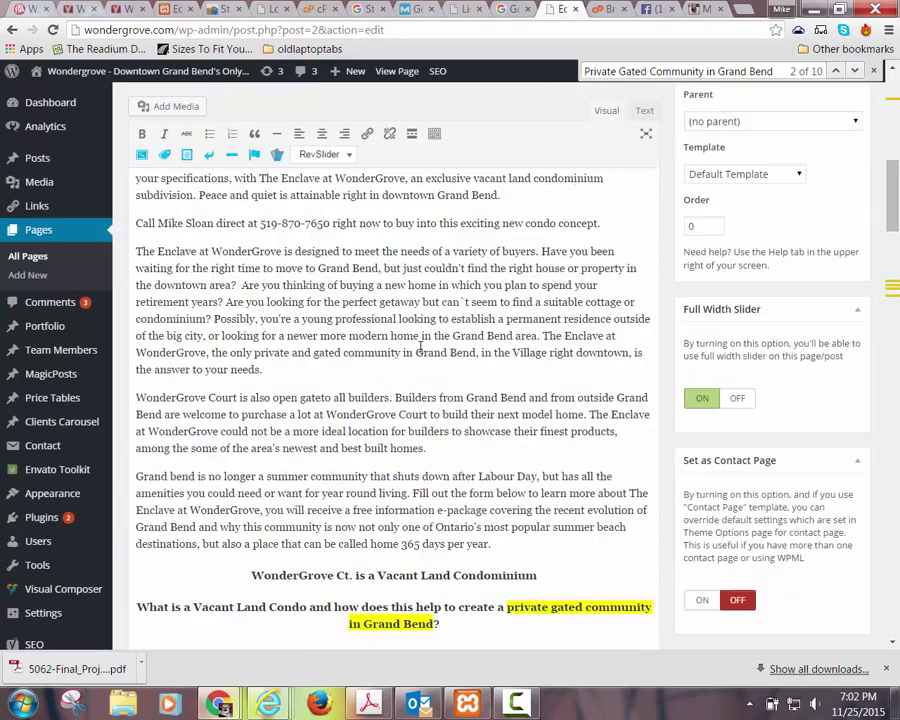
scroll(421, 347, up, 1)
scroll(402, 384, down, 1)
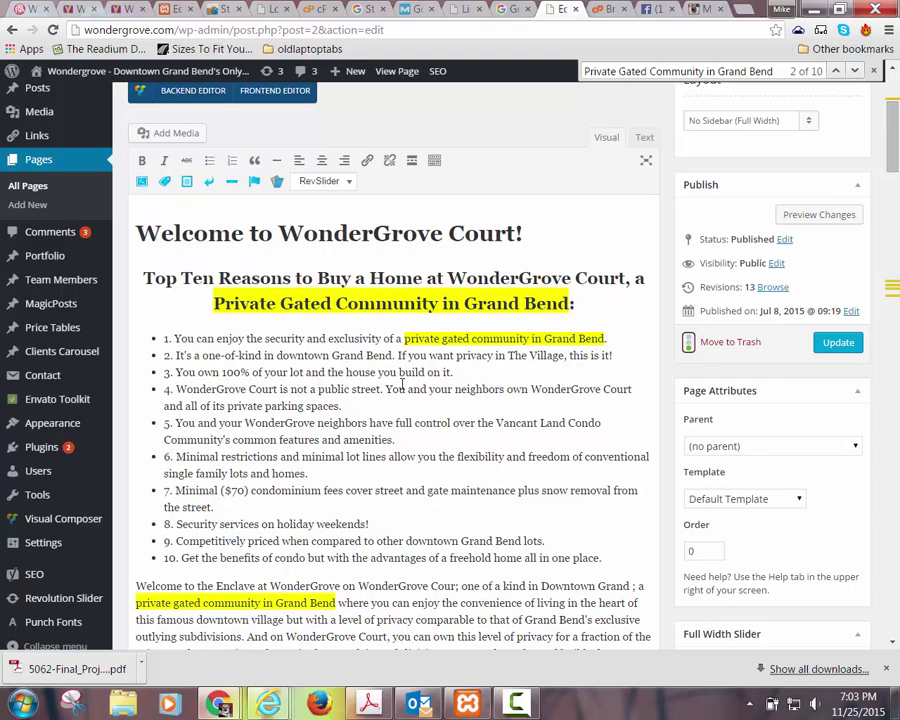
scroll(402, 384, down, 3)
scroll(386, 326, up, 3)
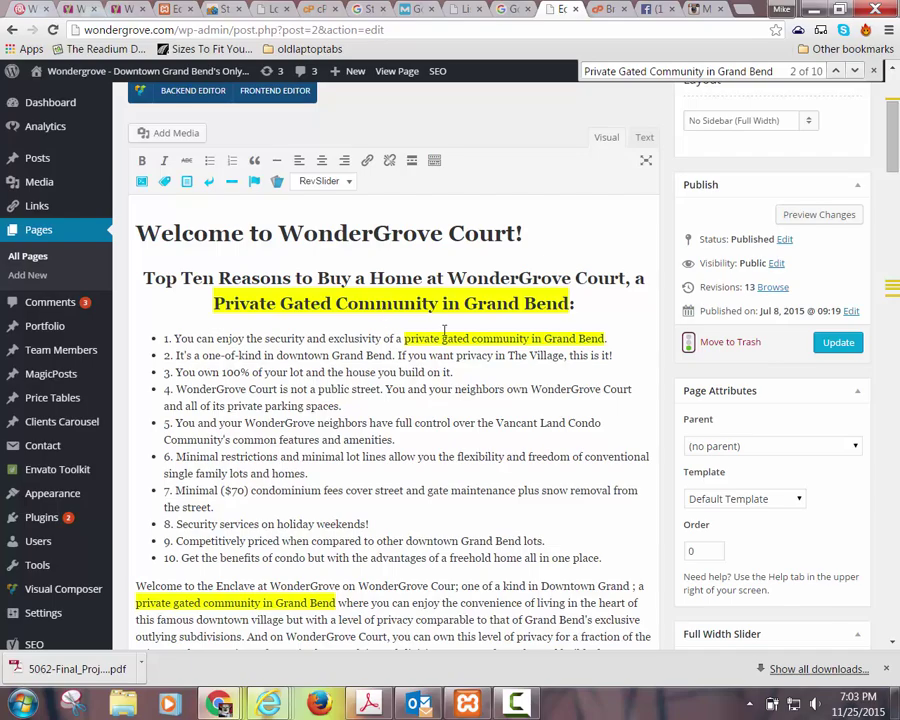
scroll(300, 380, down, 2)
scroll(400, 400, down, 7)
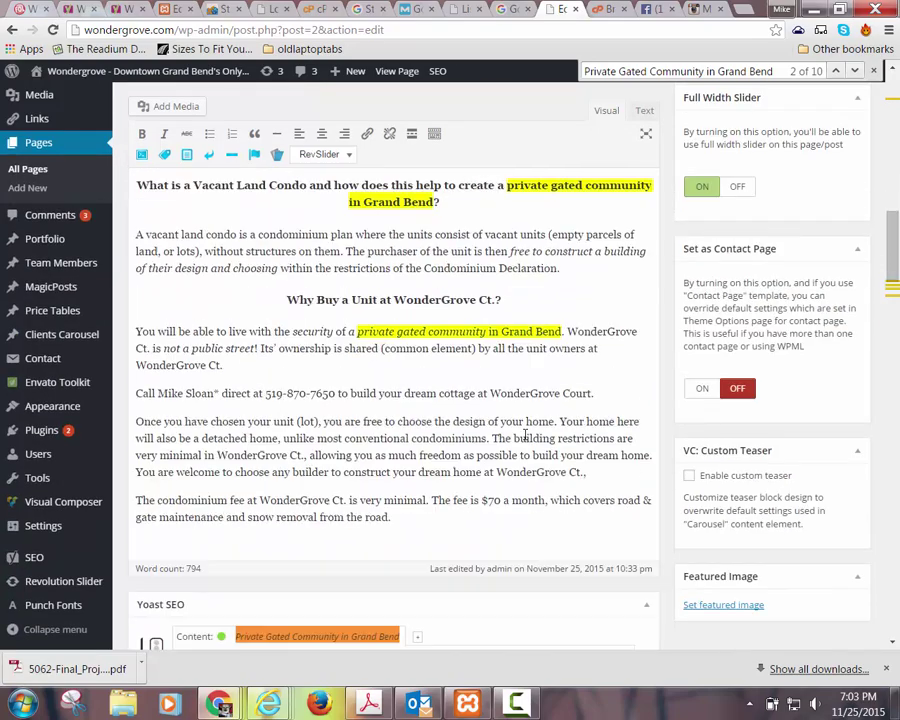
scroll(458, 364, down, 4)
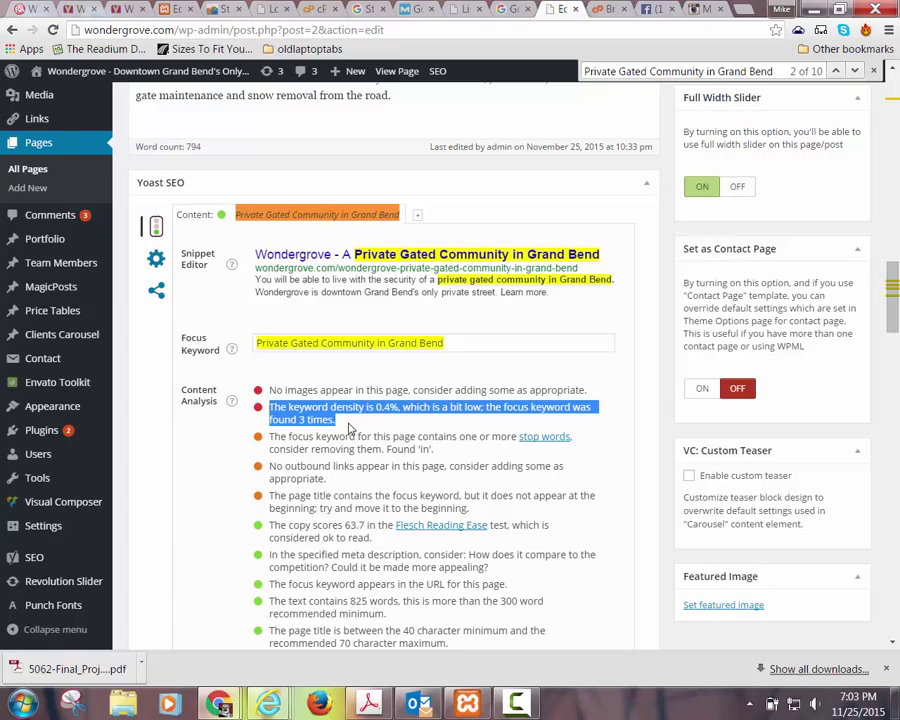
scroll(420, 360, up, 13)
scroll(447, 350, down, 2)
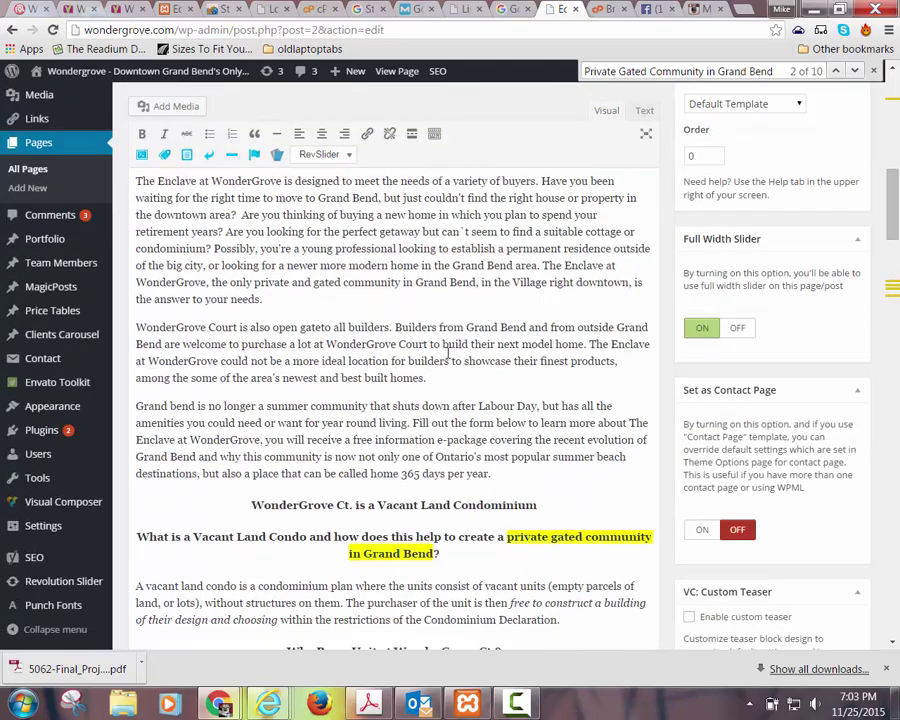
scroll(249, 250, up, 6)
scroll(368, 372, down, 6)
scroll(368, 372, down, 12)
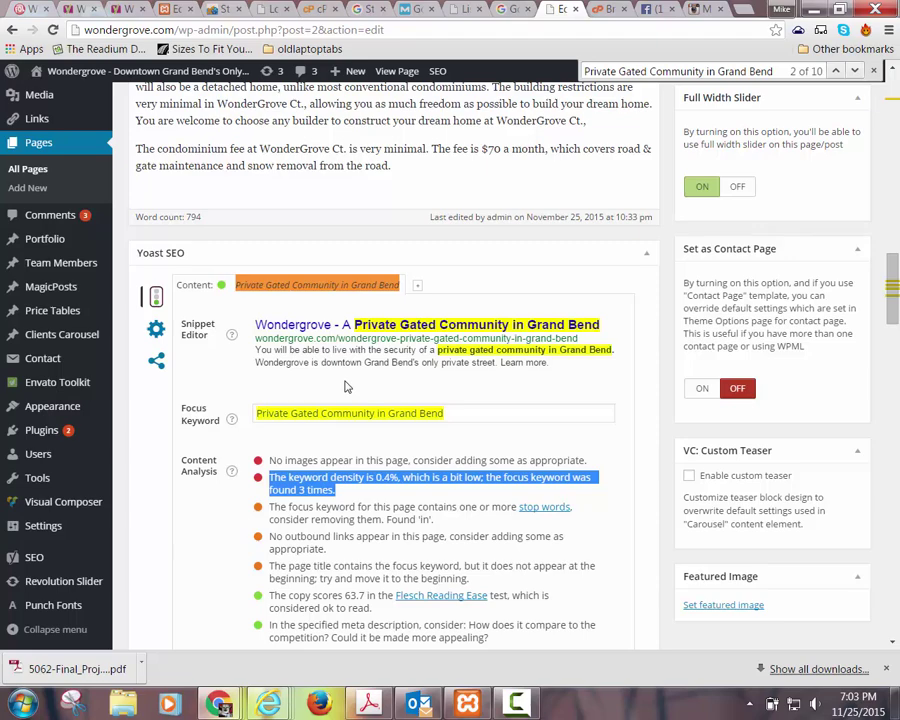
Check the focus keyword count and the stop words remark in the Yoast content analysis
scroll(347, 387, down, 1)
drag(296, 419, 339, 422)
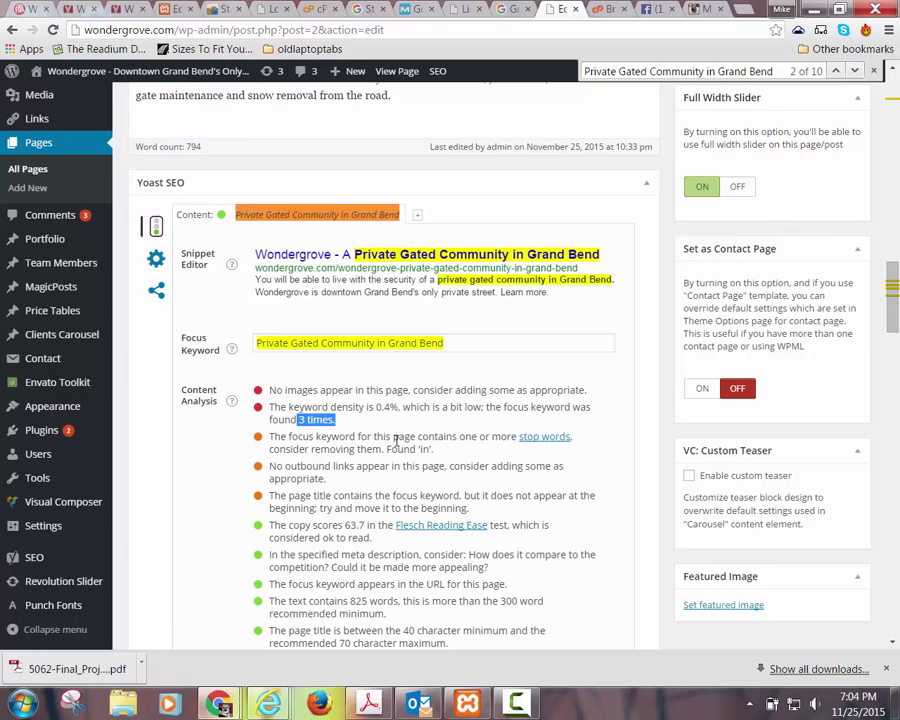
click(400, 448)
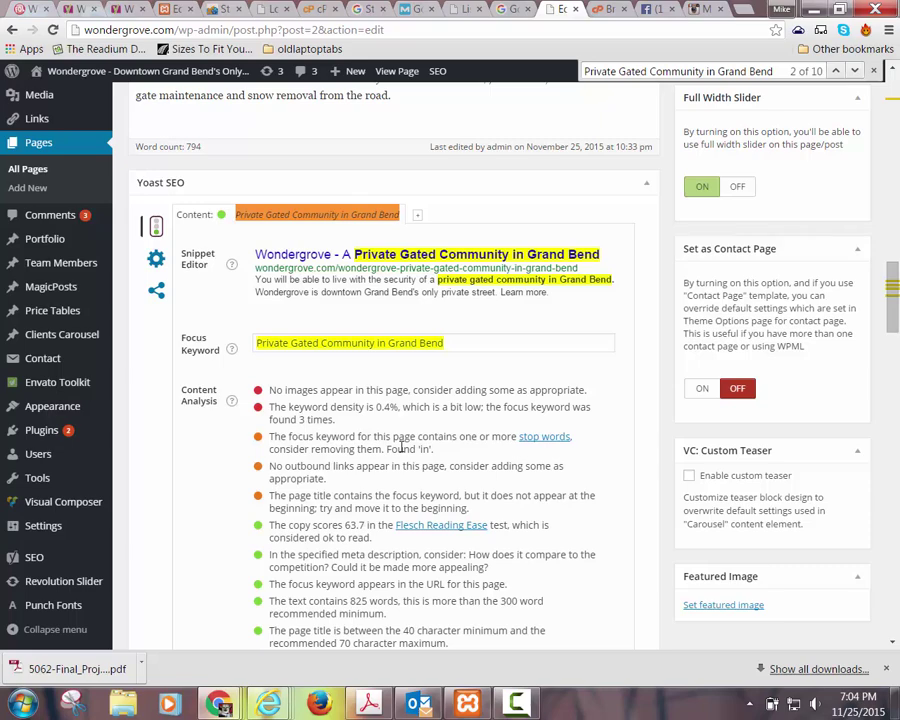
scroll(664, 296, up, 10)
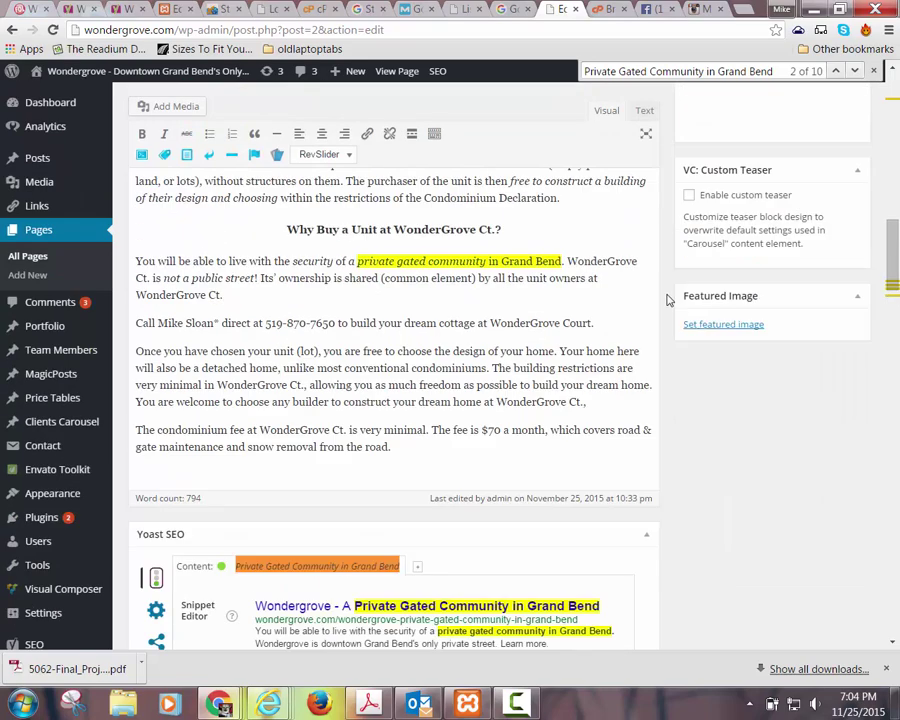
scroll(488, 410, down, 10)
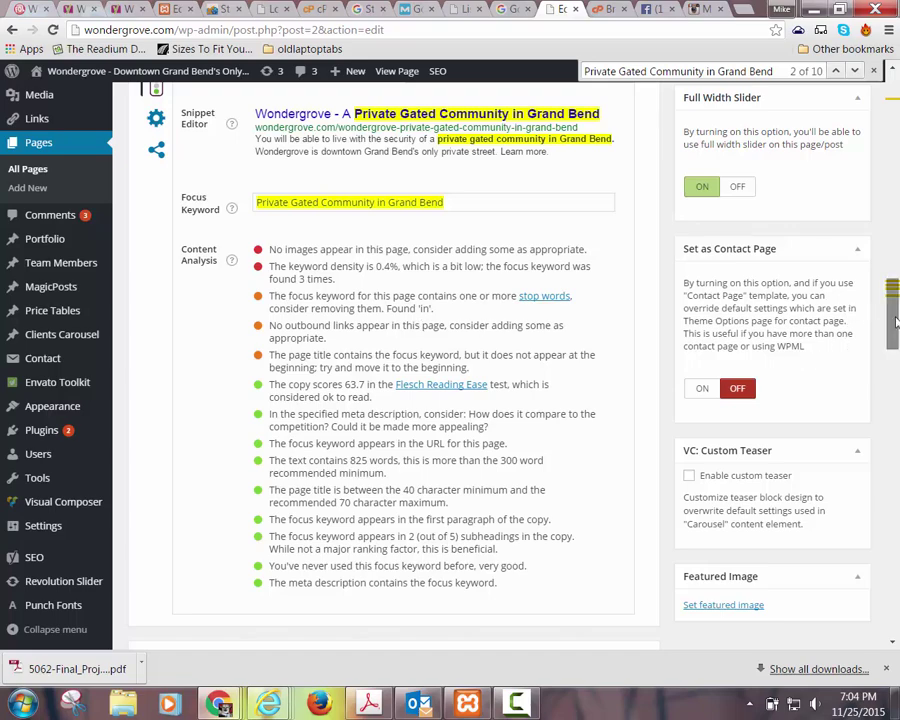
Select the stop word "in" in the page title
drag(897, 320, 897, 117)
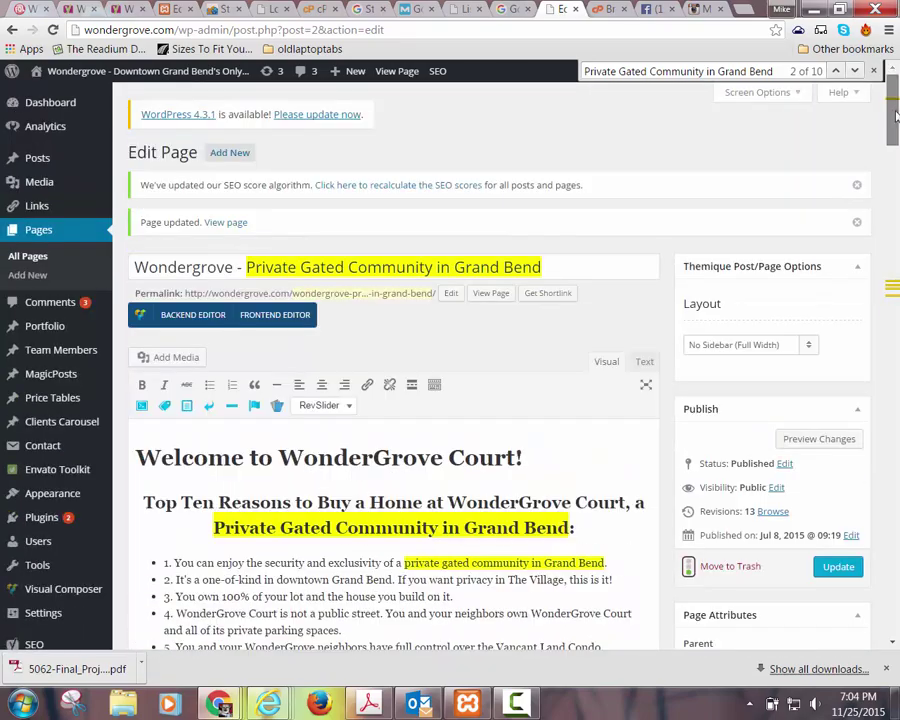
click(456, 267)
double_click(446, 267)
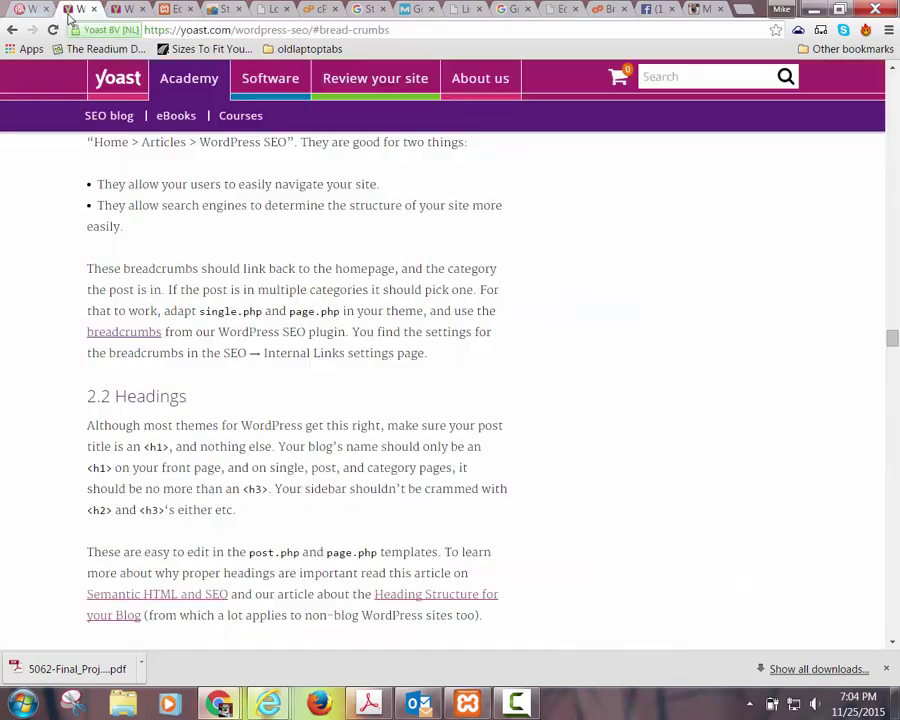
click(62, 9)
click(315, 31)
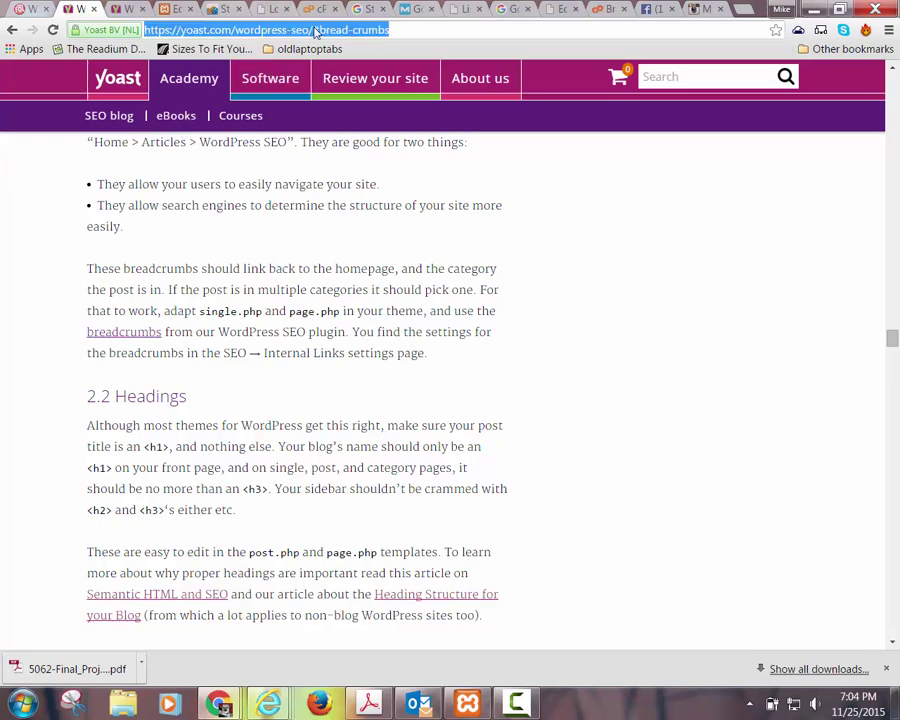
click(315, 31)
drag(313, 30, 532, 46)
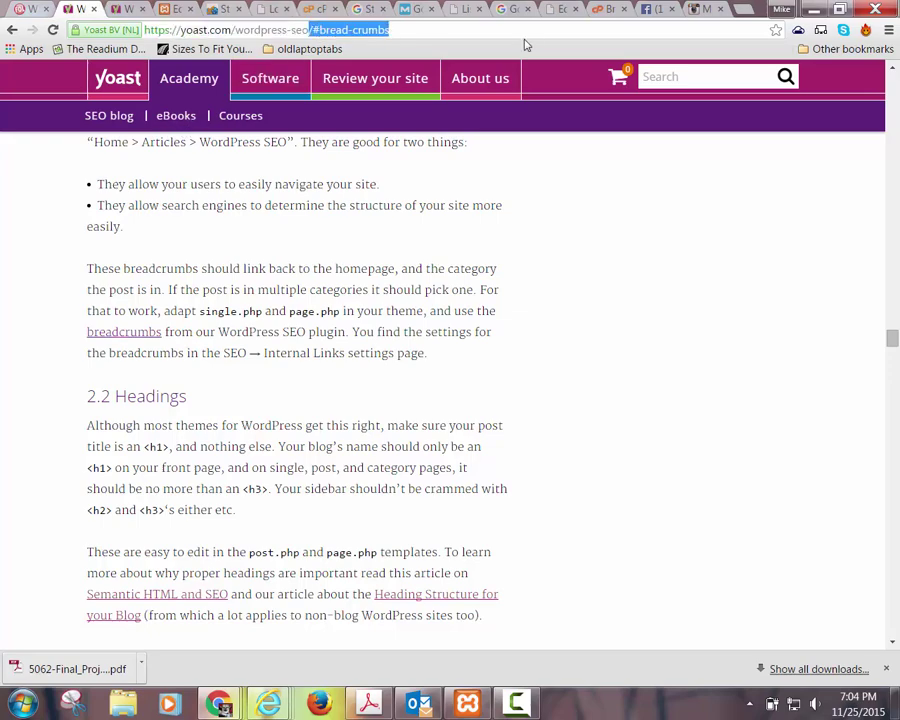
key(BackSpace)
key(Return)
Open section 1.1.3 Stop words from the article's table of contents
scroll(406, 280, down, 15)
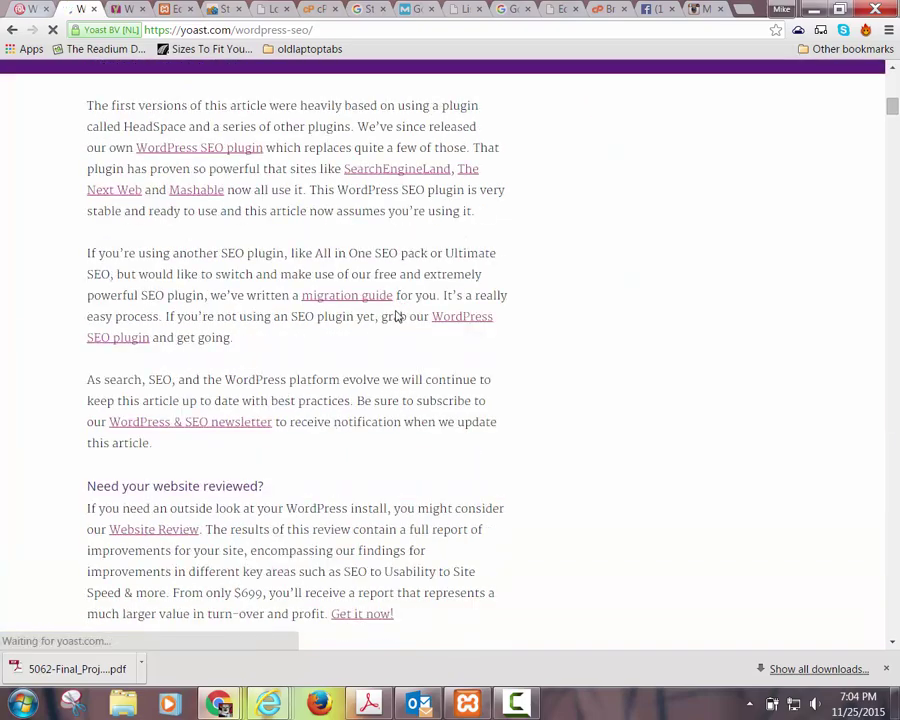
scroll(397, 316, down, 5)
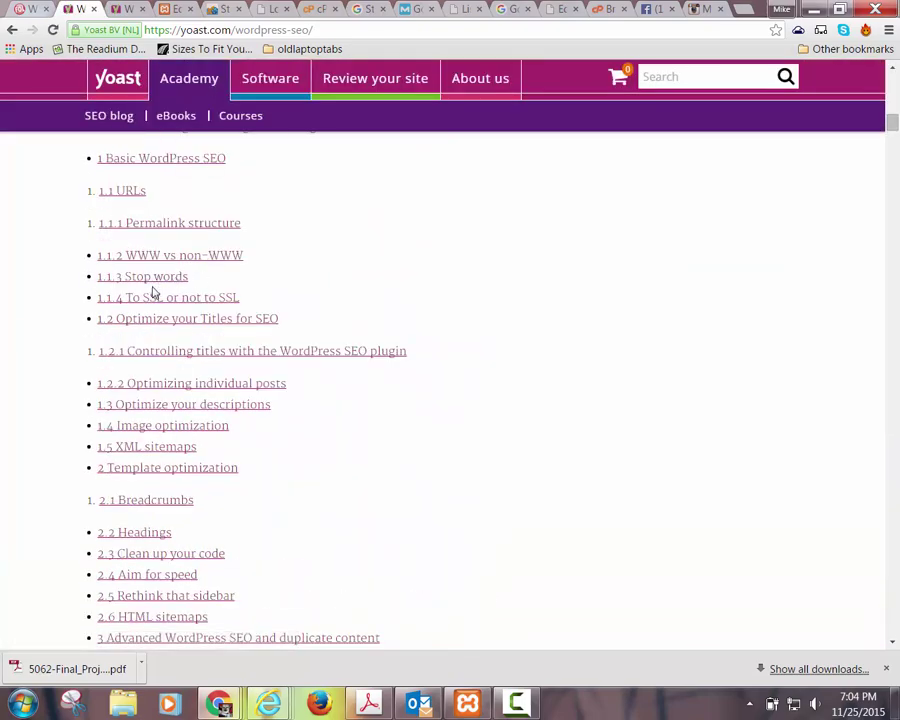
click(170, 279)
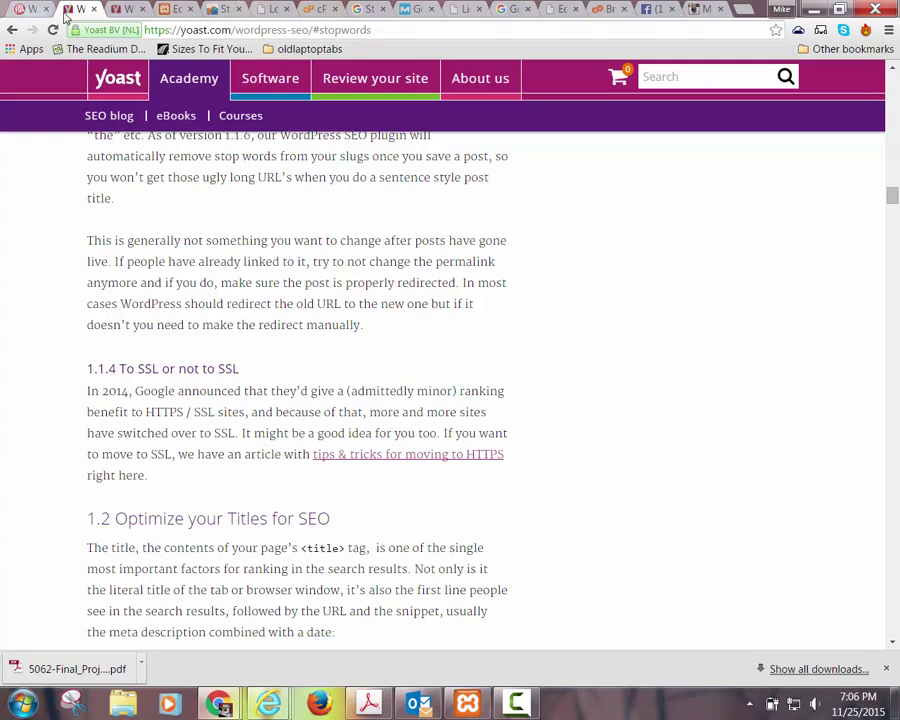
Return to the WordPress page editor and shorten the page title to "Wondergrove - Private Gated Community Grand Bend"
click(552, 10)
scroll(520, 390, down, 2)
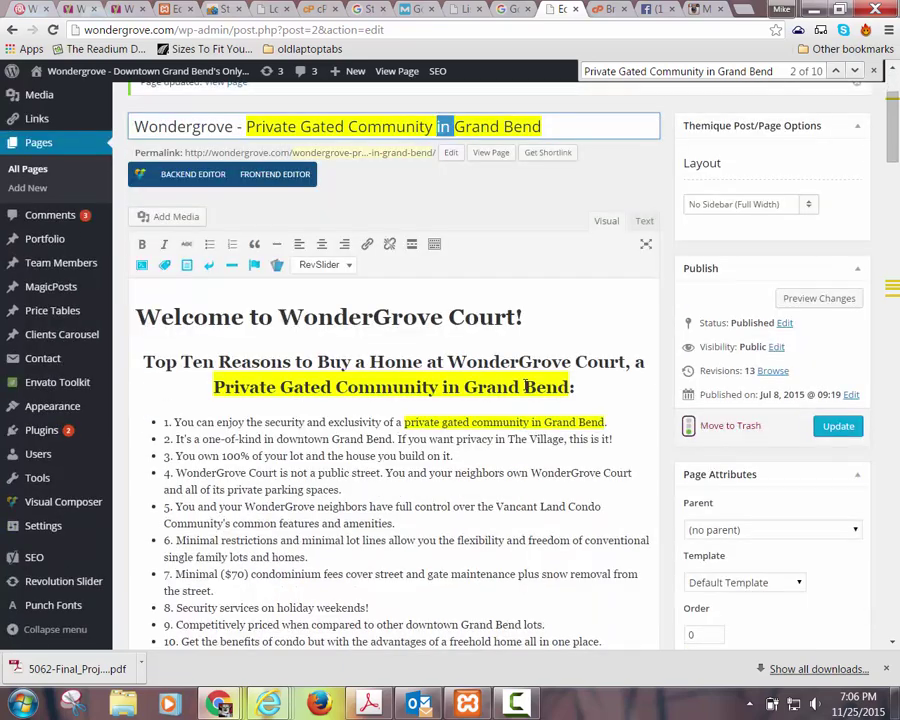
scroll(526, 386, down, 2)
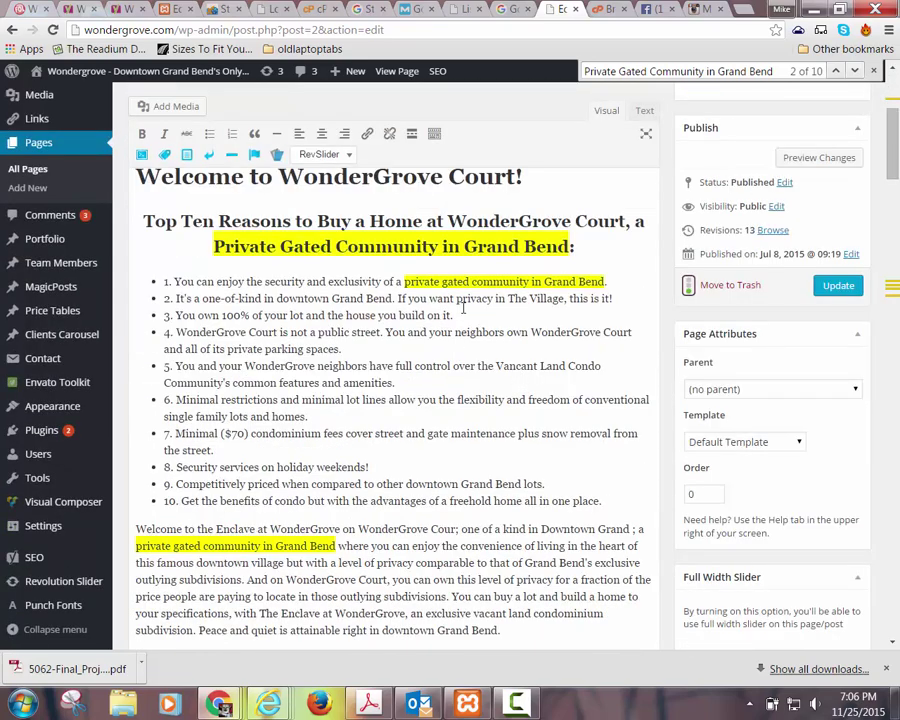
scroll(380, 420, down, 6)
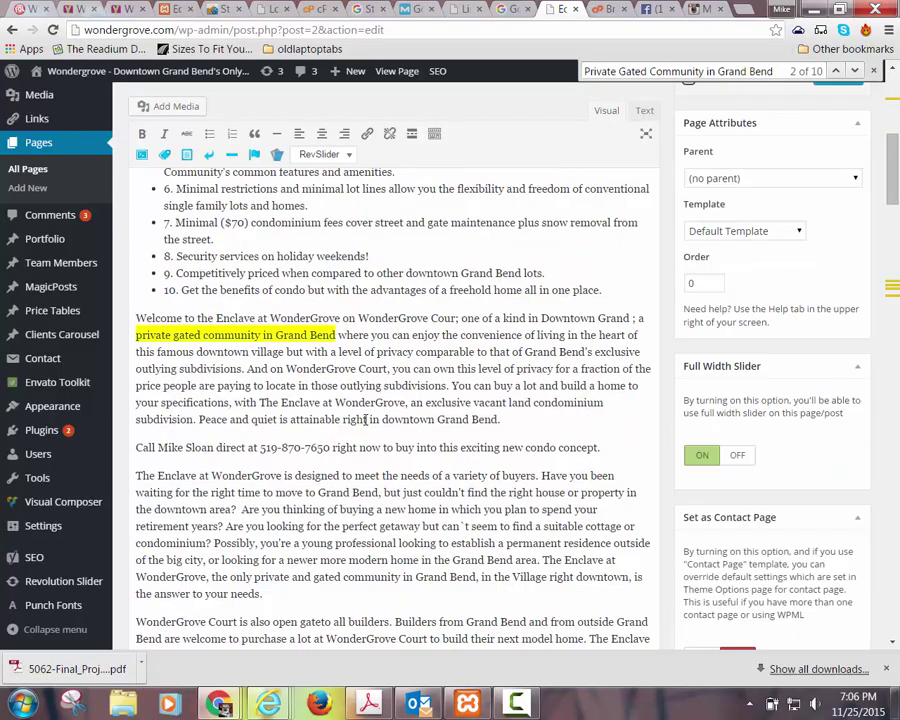
scroll(366, 406, down, 7)
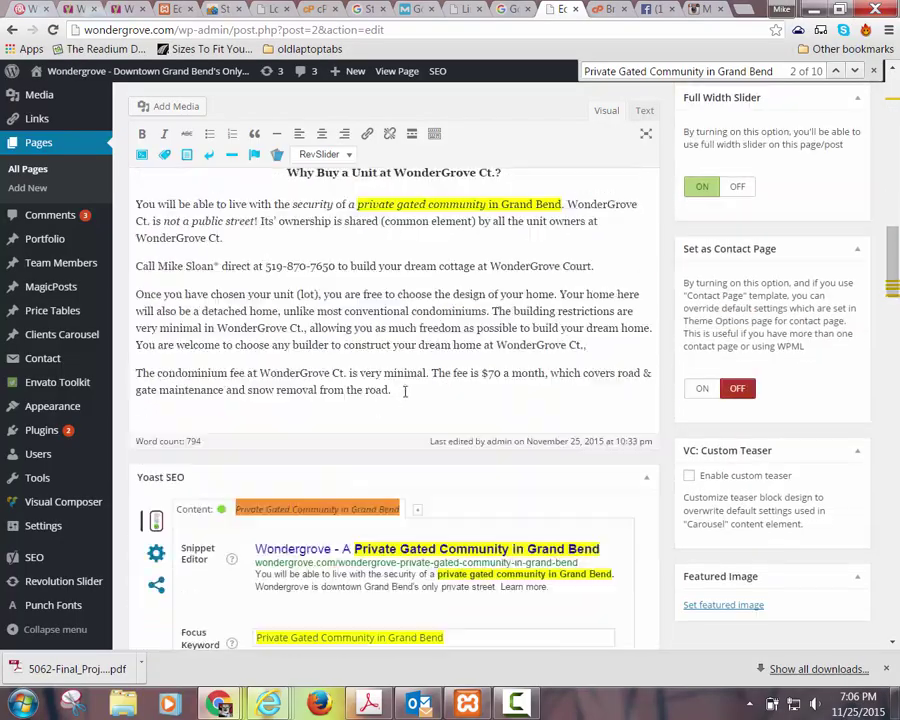
scroll(403, 388, up, 6)
scroll(410, 385, up, 12)
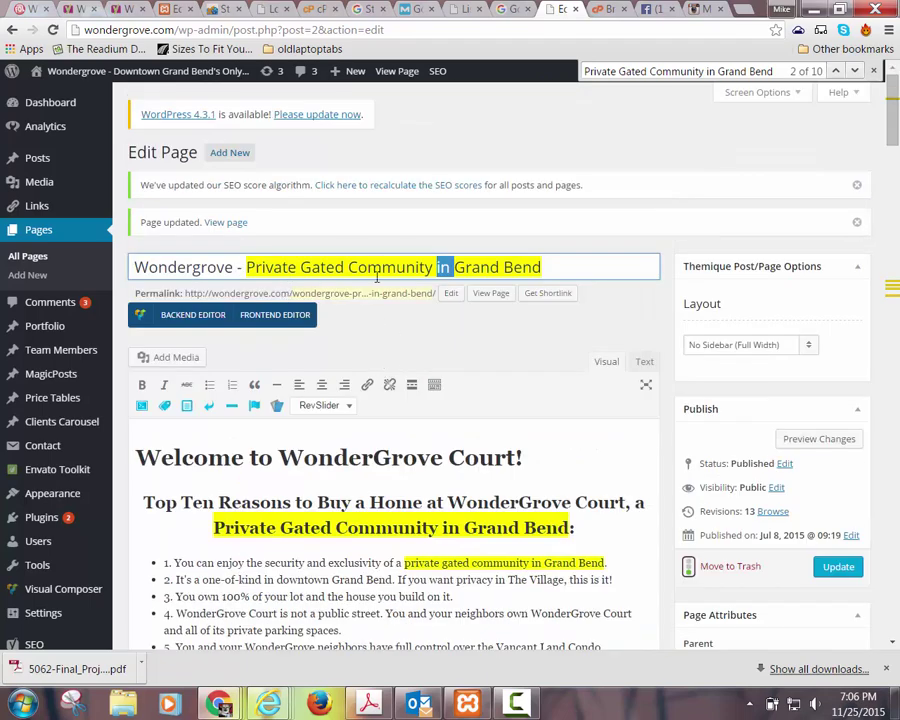
scroll(420, 370, down, 2)
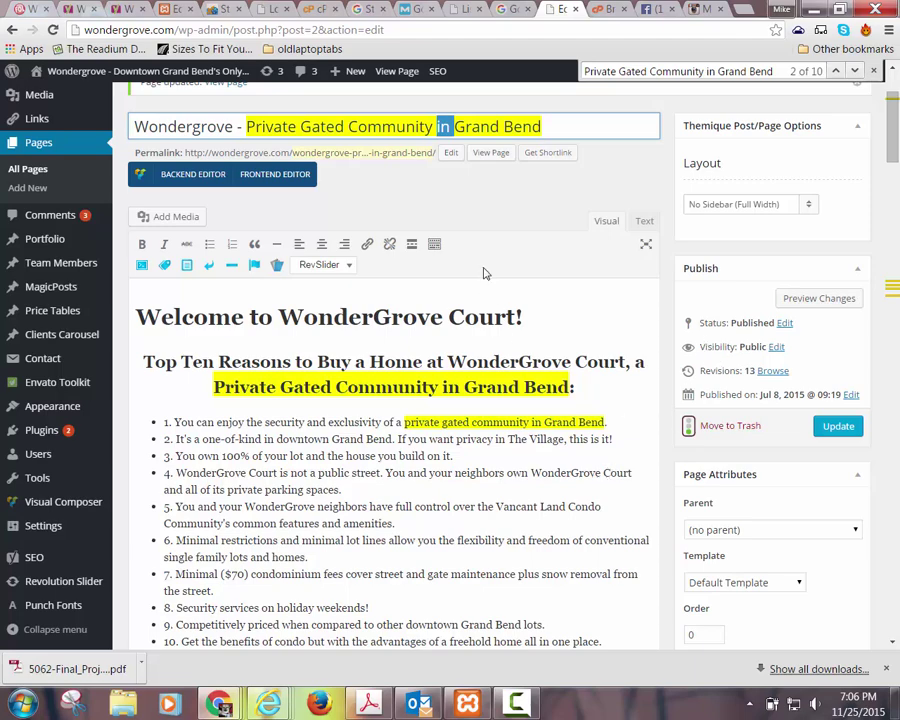
key(BackSpace)
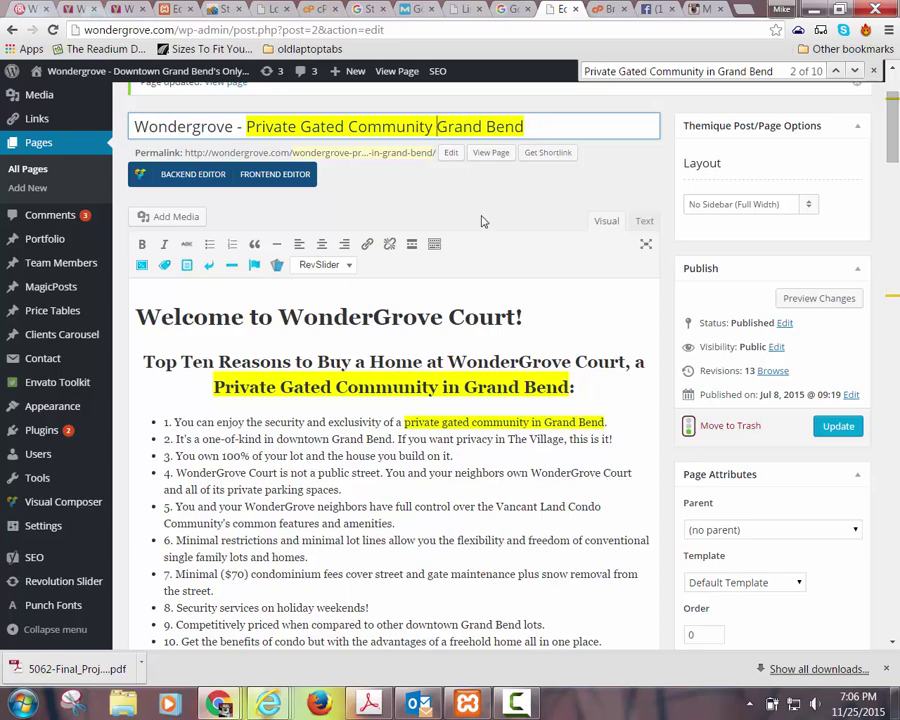
Remove the stop word "in" before "grand-bend" from the page's permalink slug and accept the edited slug
click(452, 153)
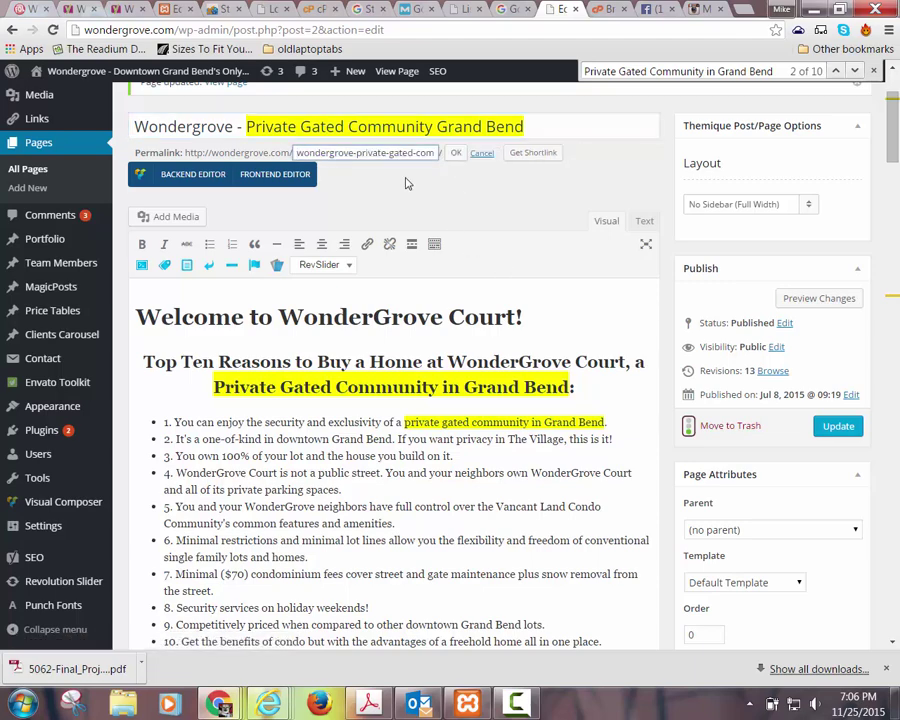
key(ctrl+Right)
key(ctrl+Right)
key(ctrl+Right)
key(ctrl+Right)
key(ctrl+Right)
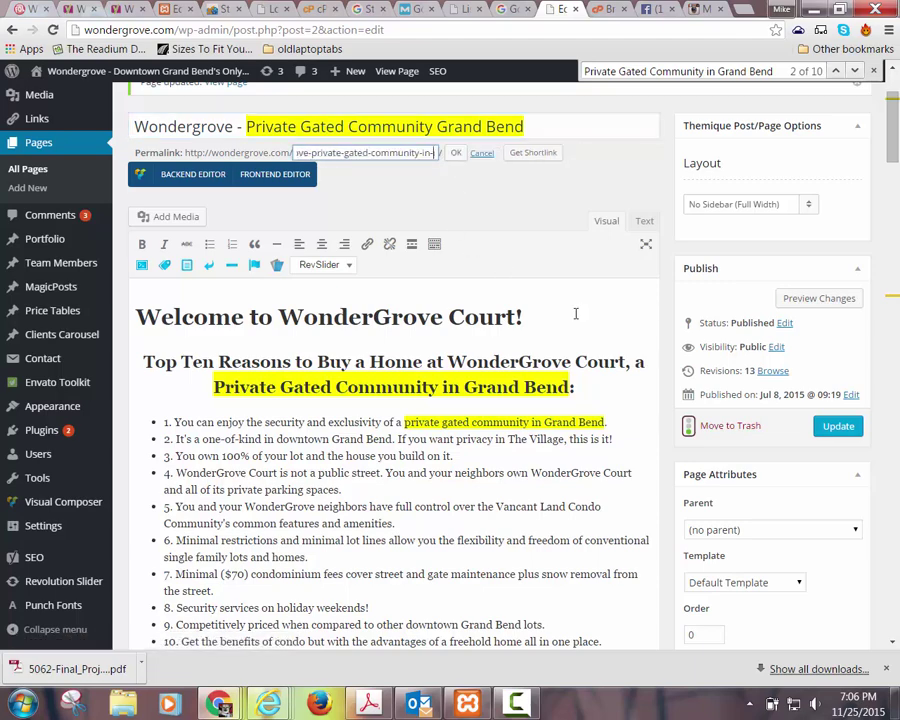
key(ctrl+shift+Left)
text(gra)
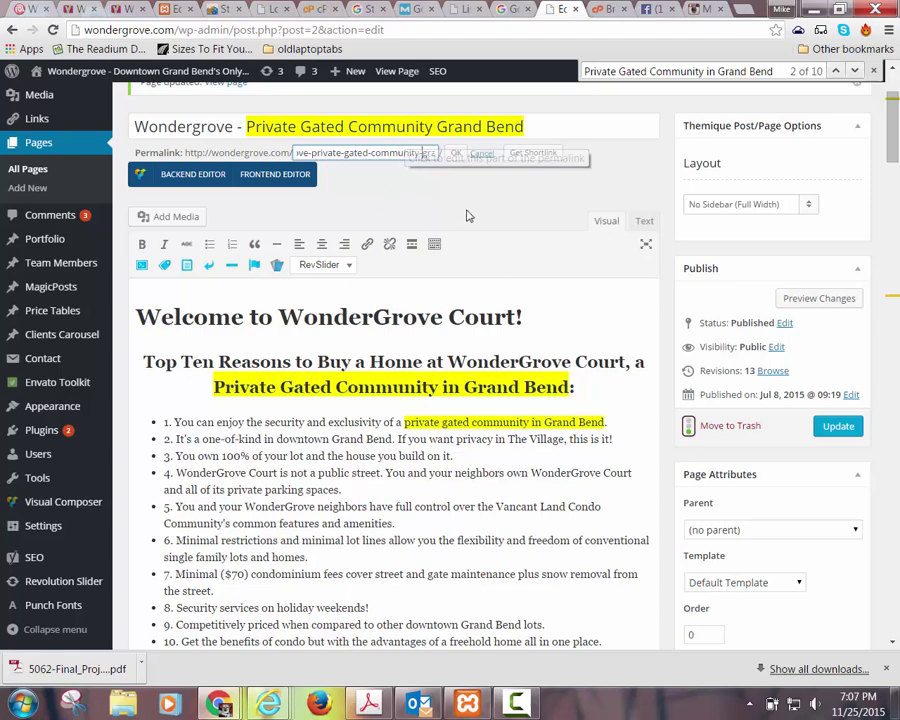
click(455, 154)
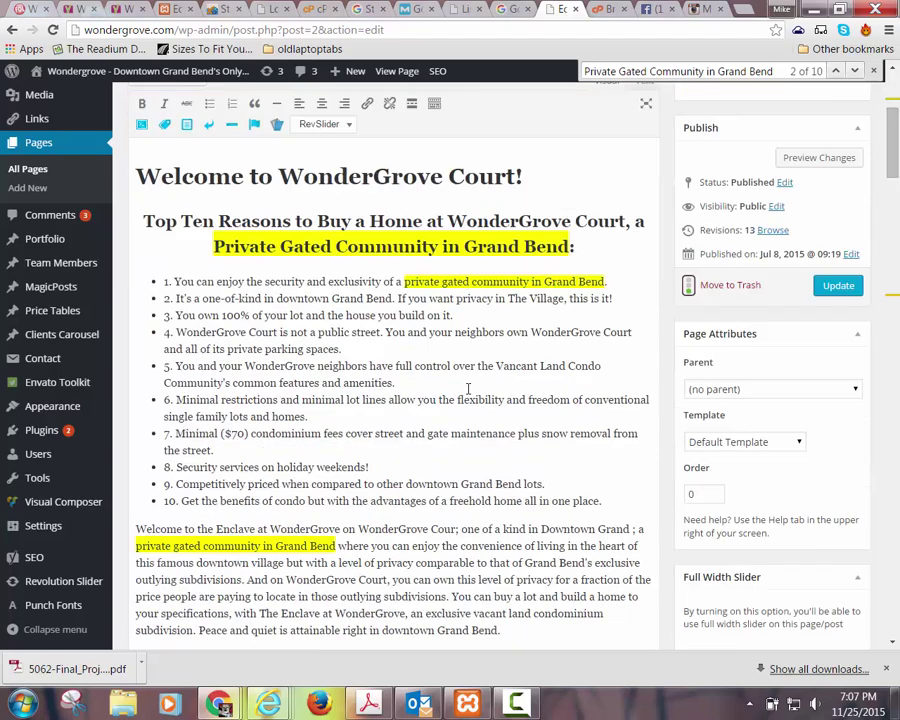
Delete "in" from the "Top Ten Reasons" heading so its phrase reads "Private Gated Community Grand Bend"
scroll(465, 275, down, 2)
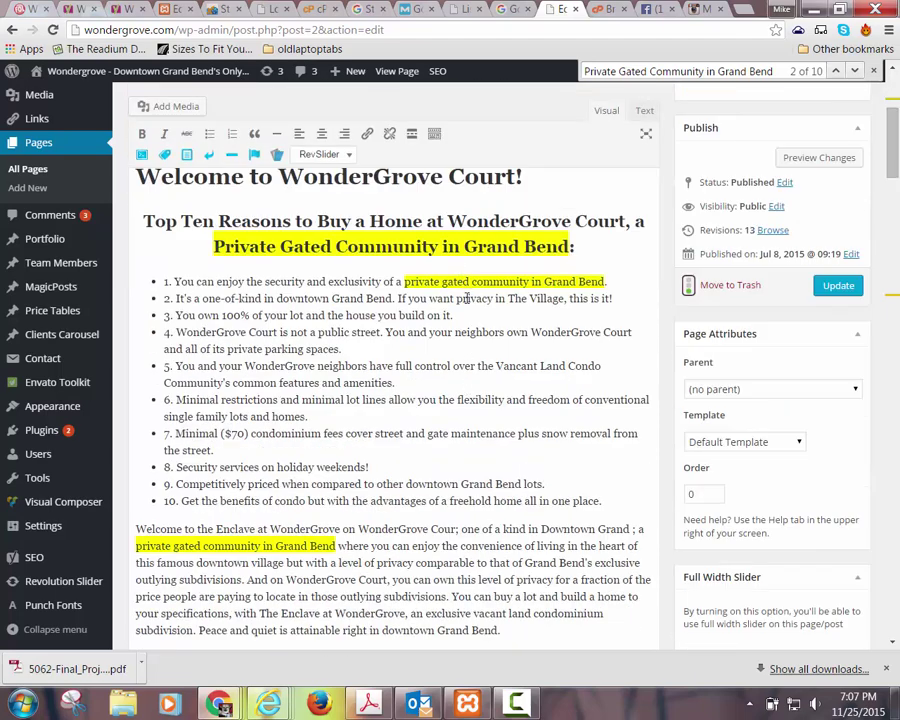
click(461, 246)
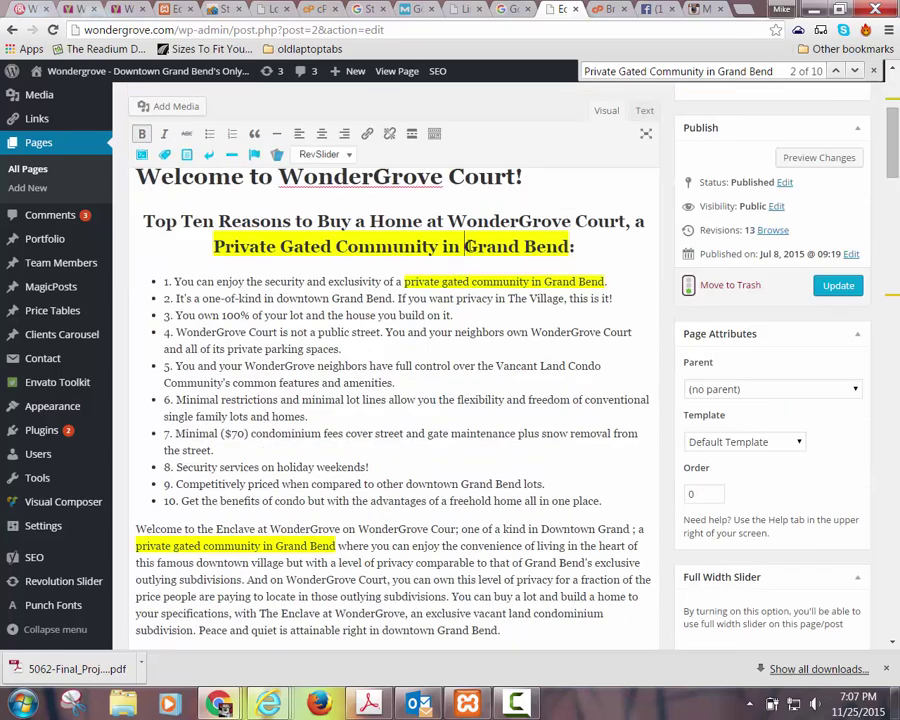
double_click(452, 246)
key(BackSpace)
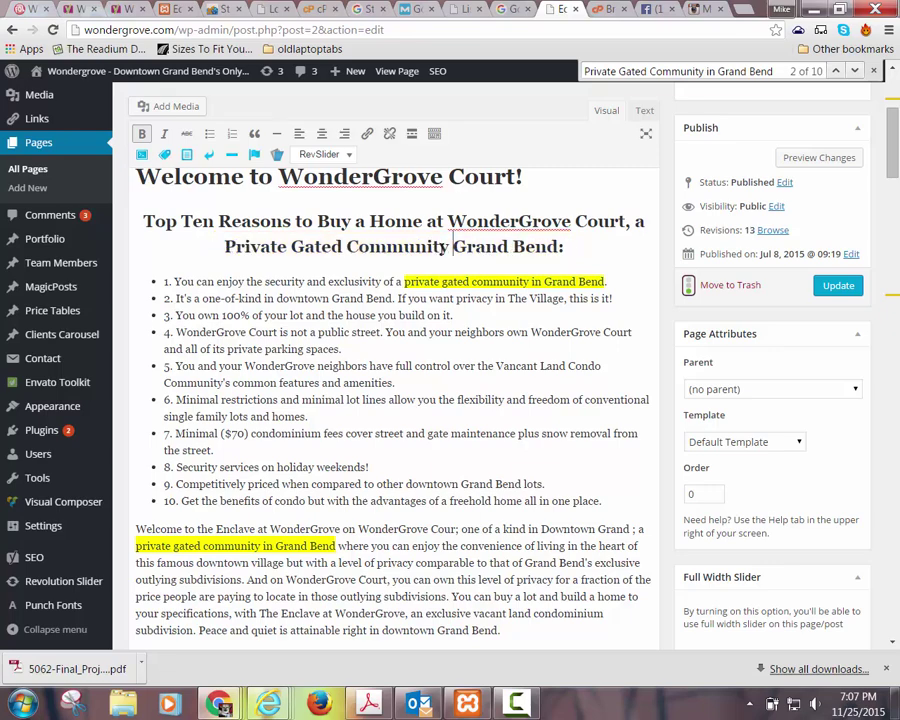
Delete "in" from the "private gated community in Grand Bend" phrase in list item 1 and in the Welcome paragraph below the list
click(568, 315)
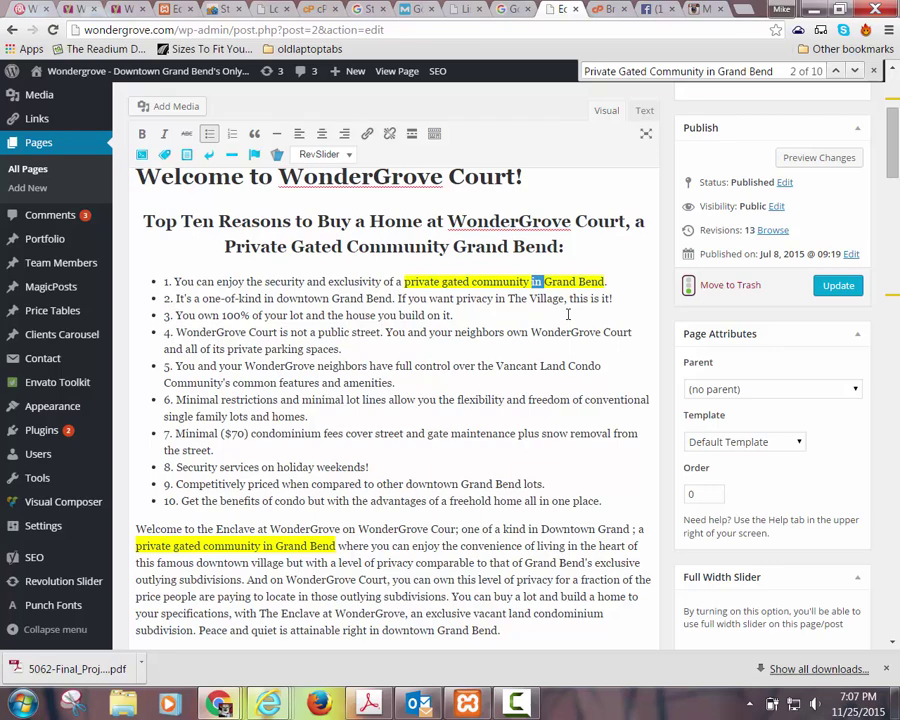
key(BackSpace)
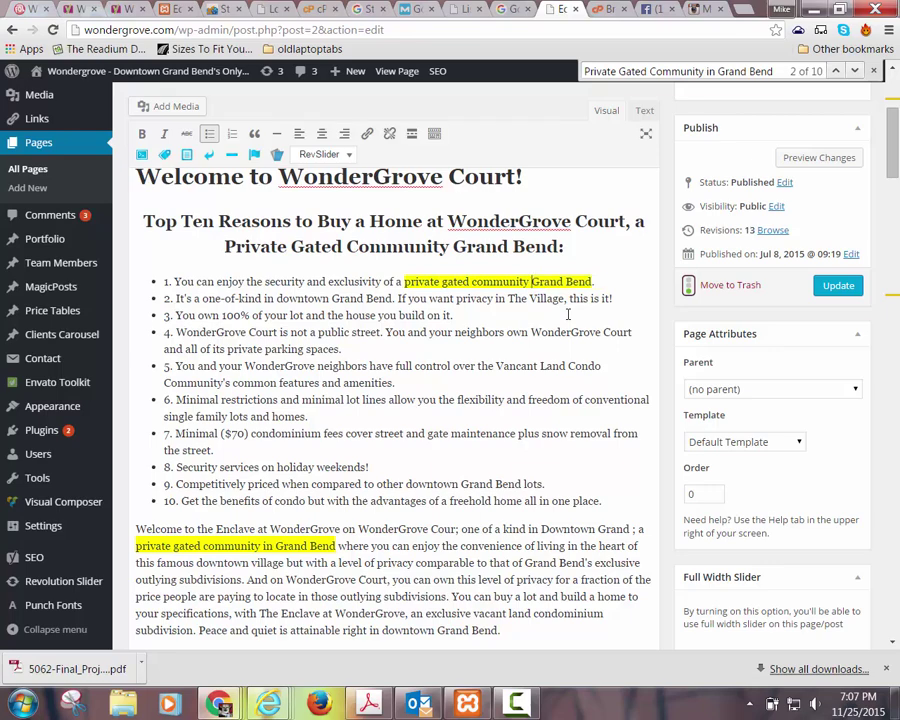
double_click(268, 546)
key(BackSpace)
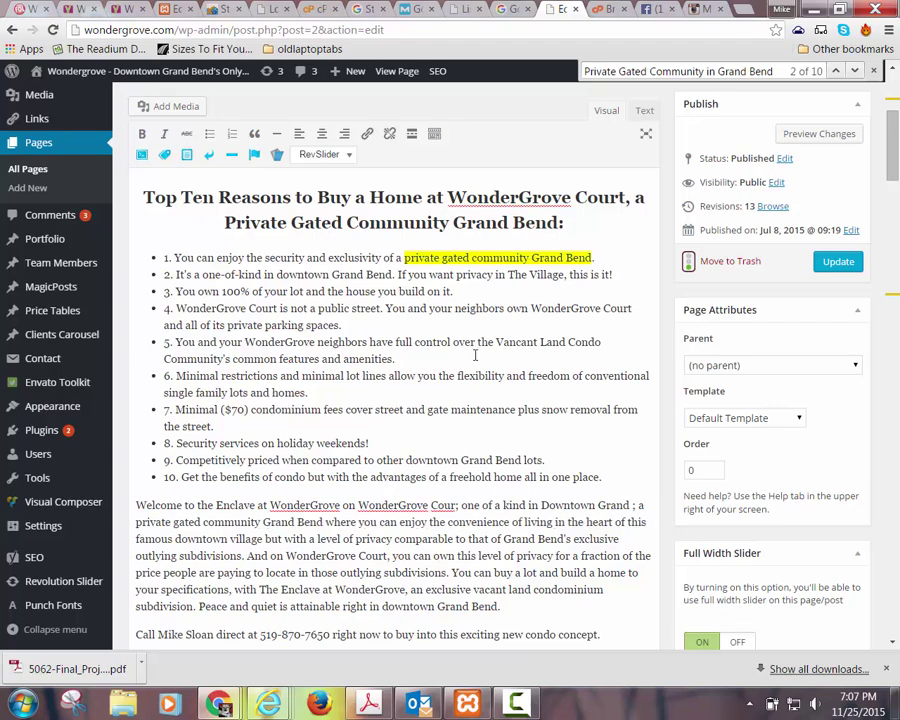
scroll(475, 354, down, 1)
click(524, 187)
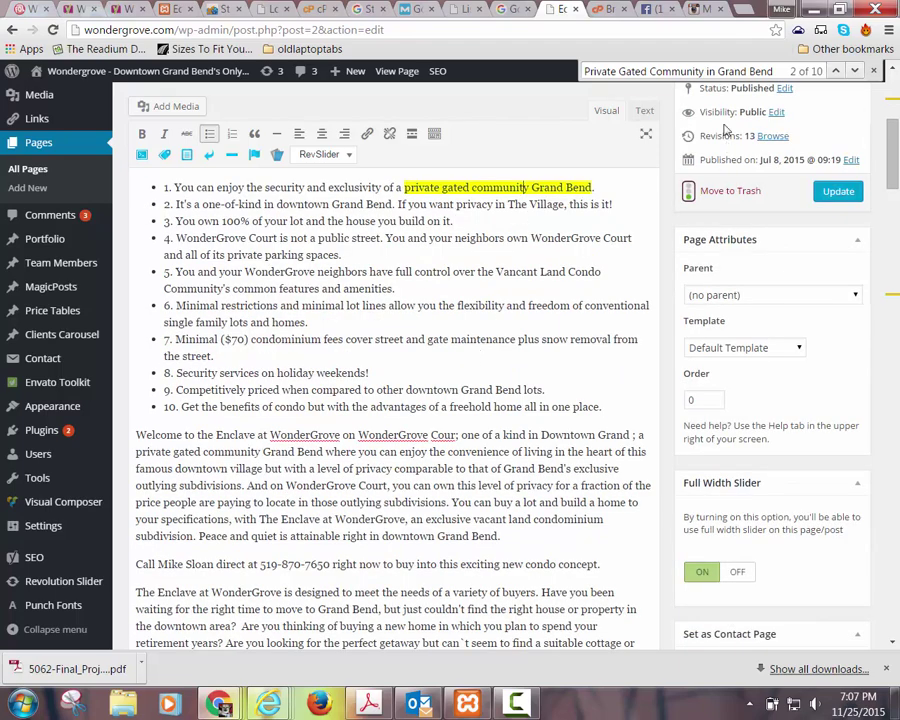
Search the page for the phrase "Private Gated Community Grand Bend" without "in"
double_click(731, 71)
click(718, 71)
double_click(713, 71)
key(BackSpace)
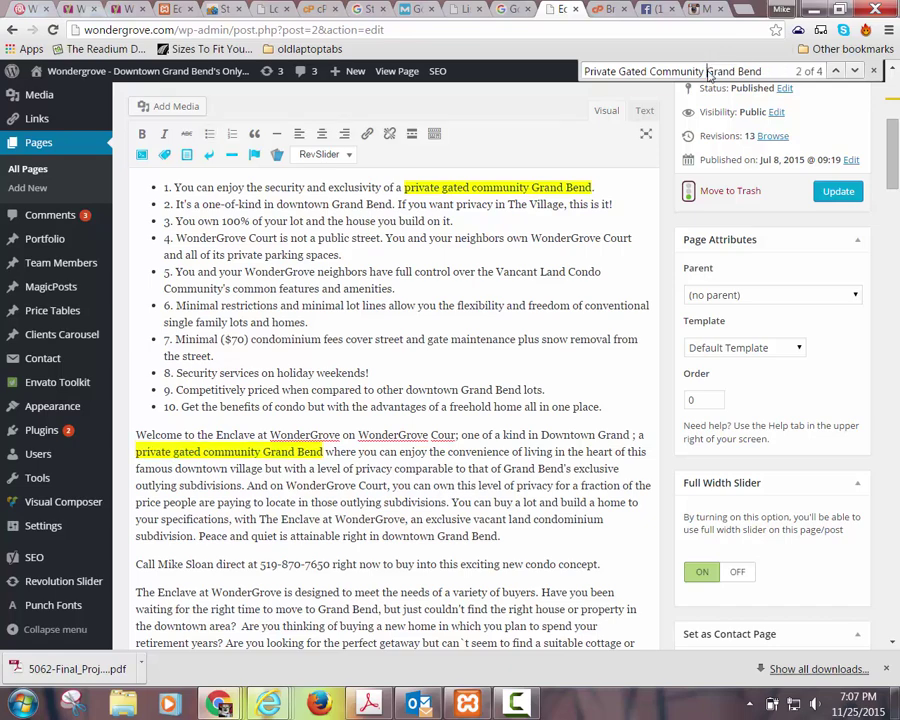
Delete "in" before "Grand Bend?" in the "What is a Vacant Land Condo" heading
scroll(422, 403, down, 1)
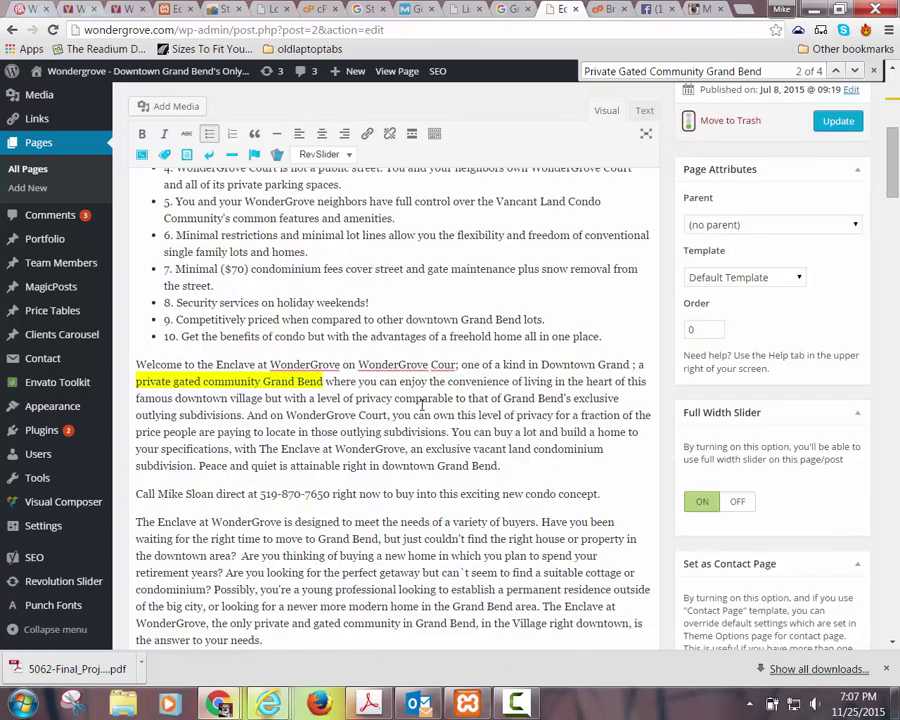
scroll(422, 403, down, 5)
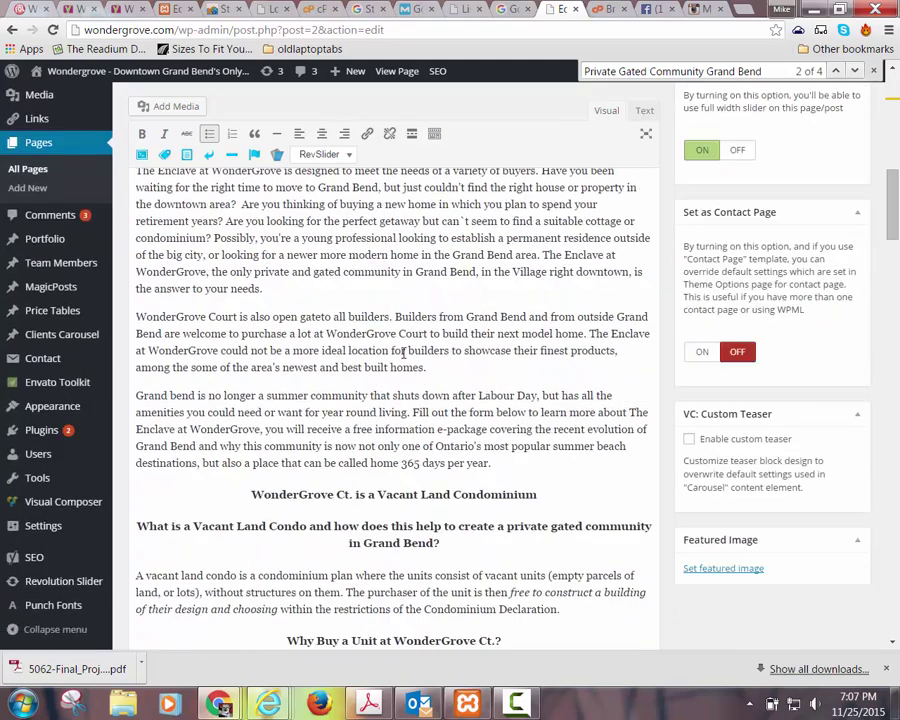
scroll(477, 414, down, 3)
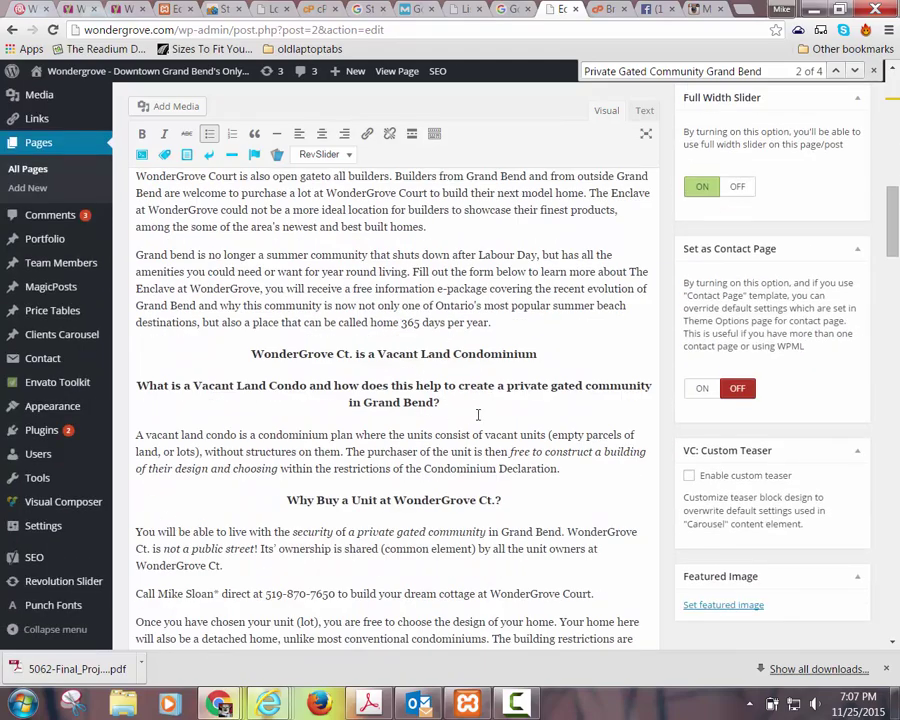
click(360, 402)
double_click(352, 402)
key(BackSpace)
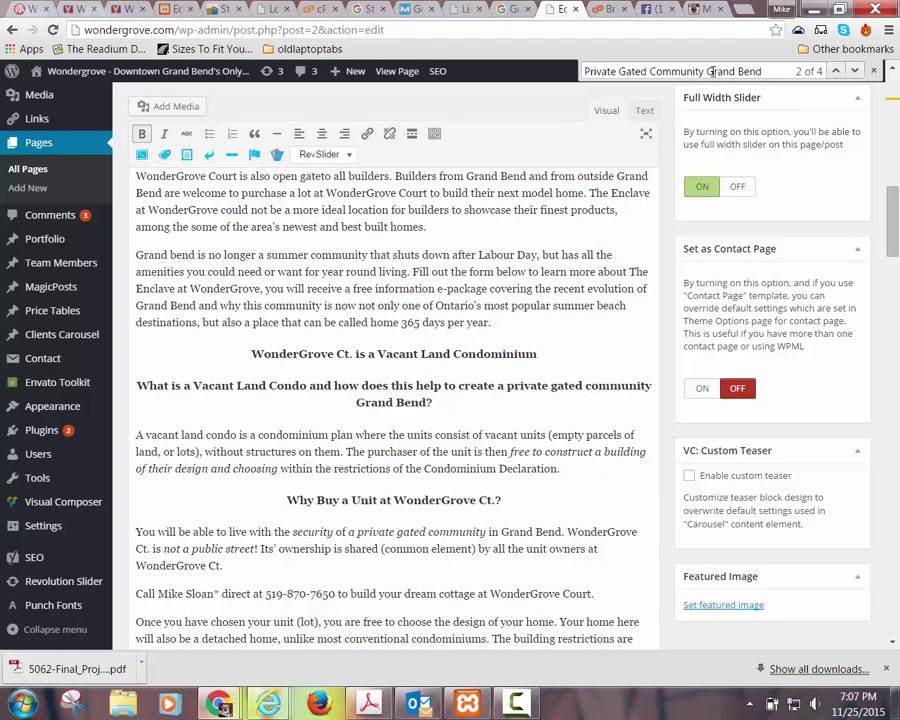
Search for "Private Gated Community in Grand Bend" and delete "in" from that phrase under "Why Buy a Unit at WonderGrove Ct.?"
click(706, 71)
text(in)
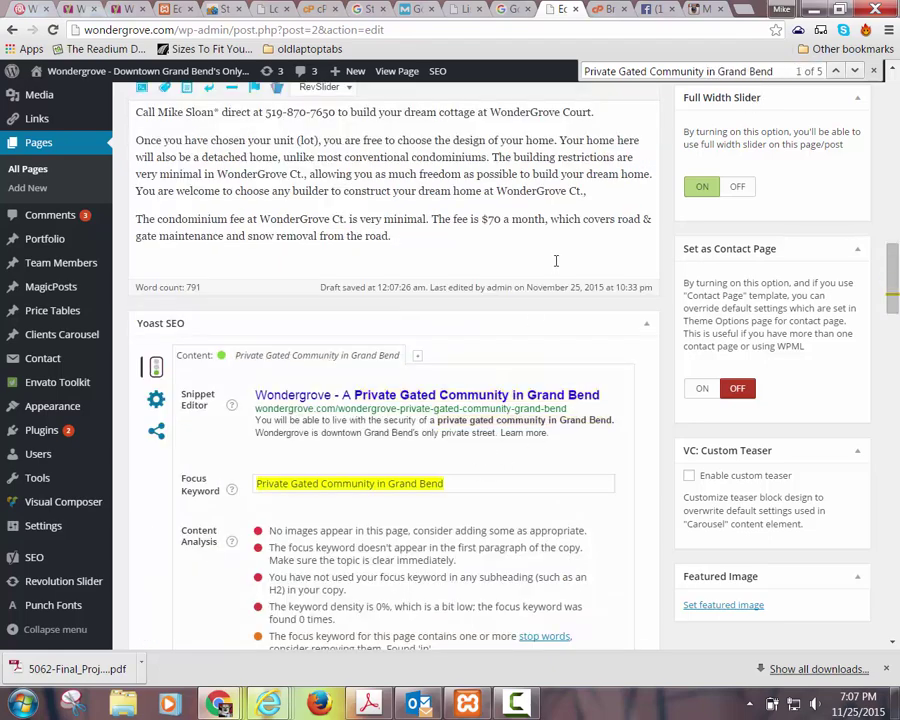
scroll(460, 233, up, 5)
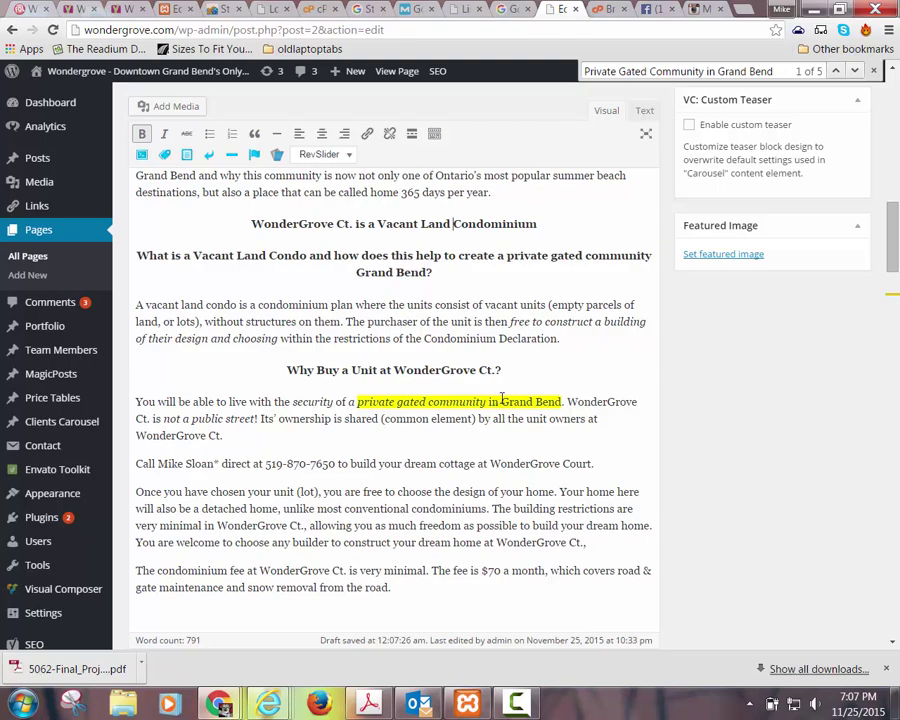
double_click(493, 401)
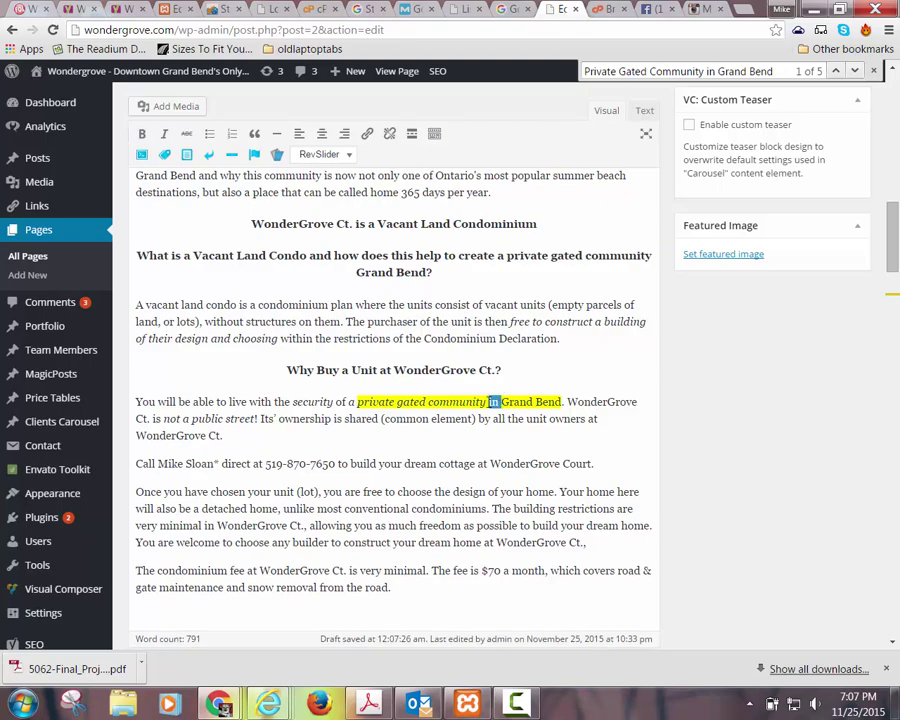
key(BackSpace)
Update the published page to save the edited title, permalink and copy
scroll(857, 441, up, 3)
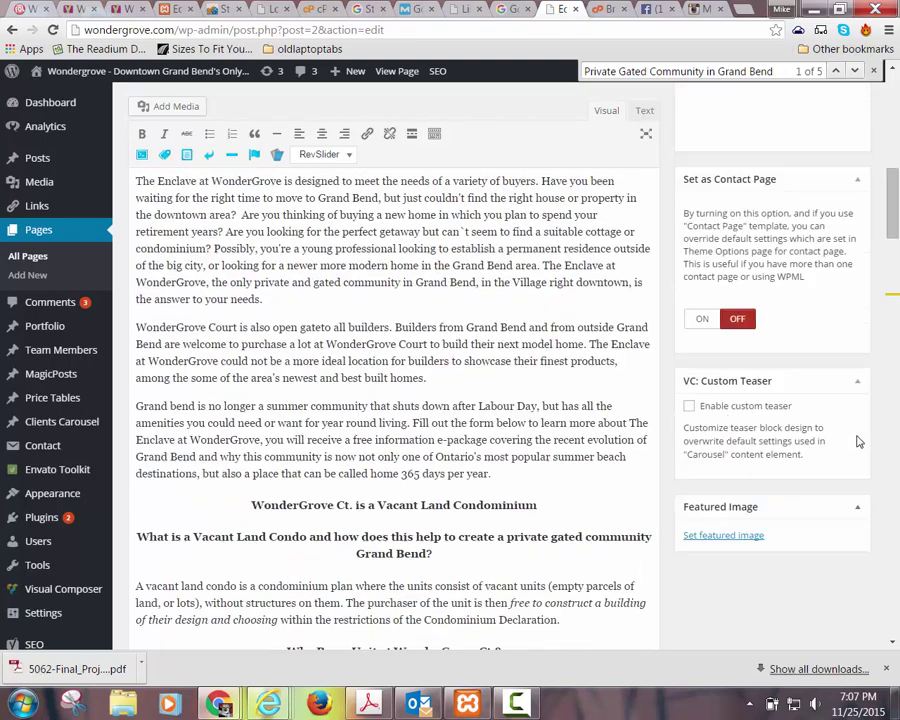
scroll(857, 441, up, 10)
click(836, 484)
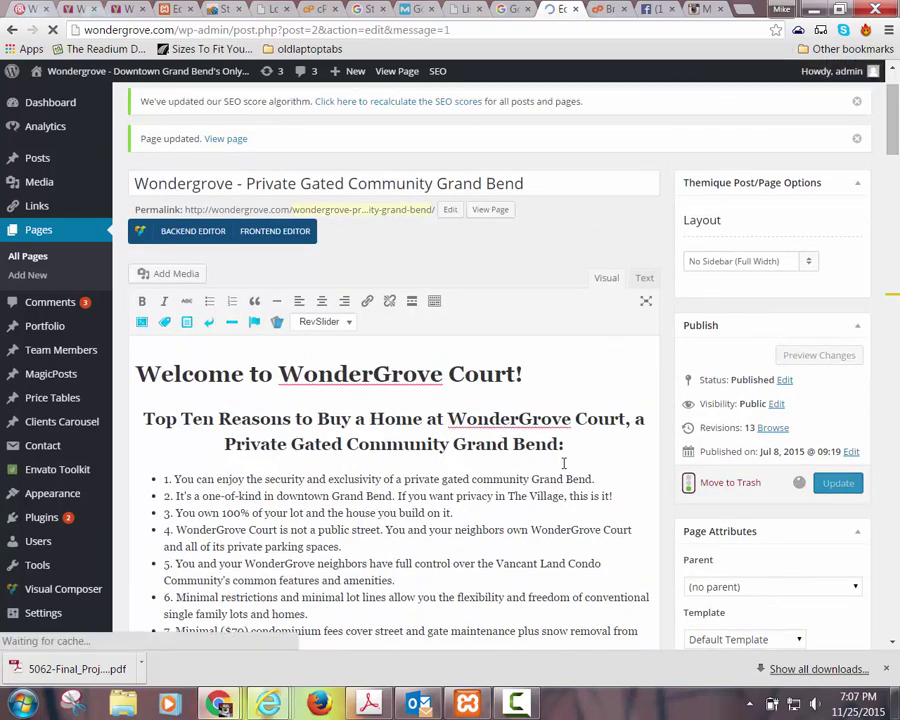
Review the Yoast SEO content analysis for the page, including its focus keyword, stop word and URL items
scroll(553, 462, down, 2)
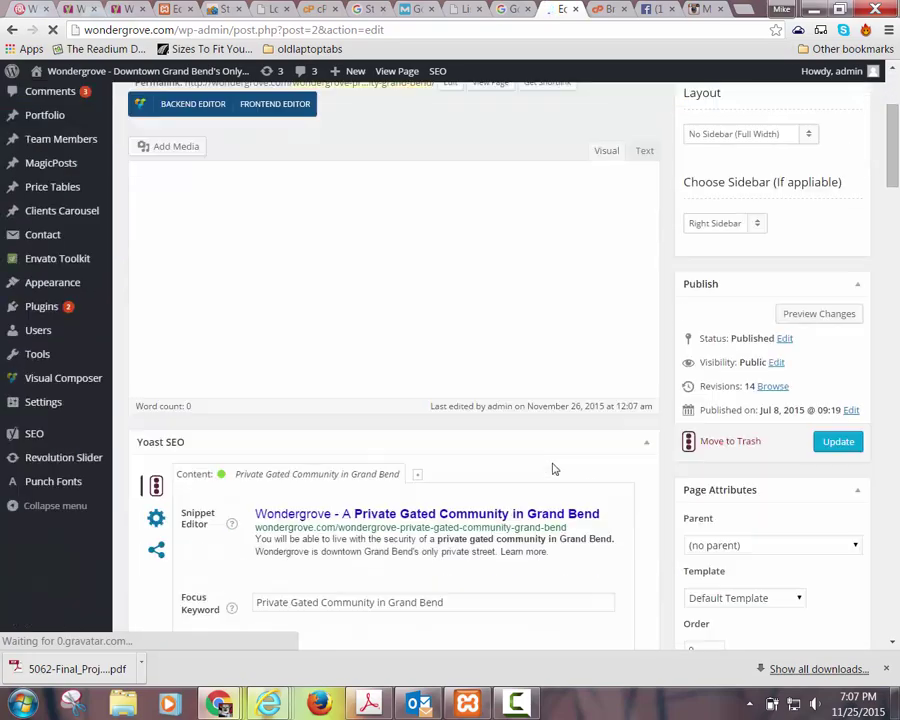
scroll(552, 466, down, 10)
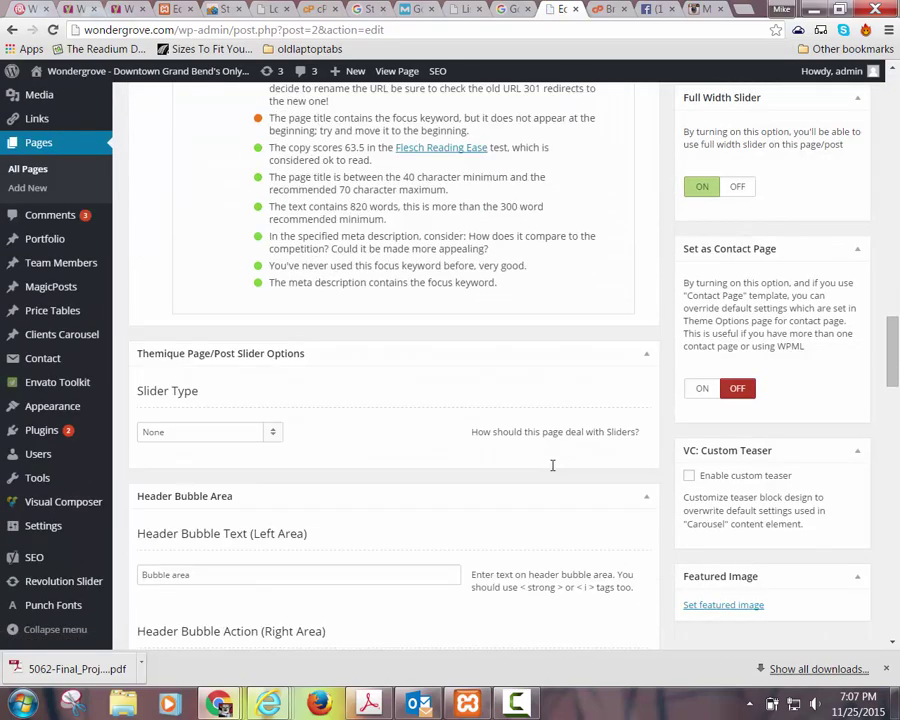
scroll(552, 466, up, 4)
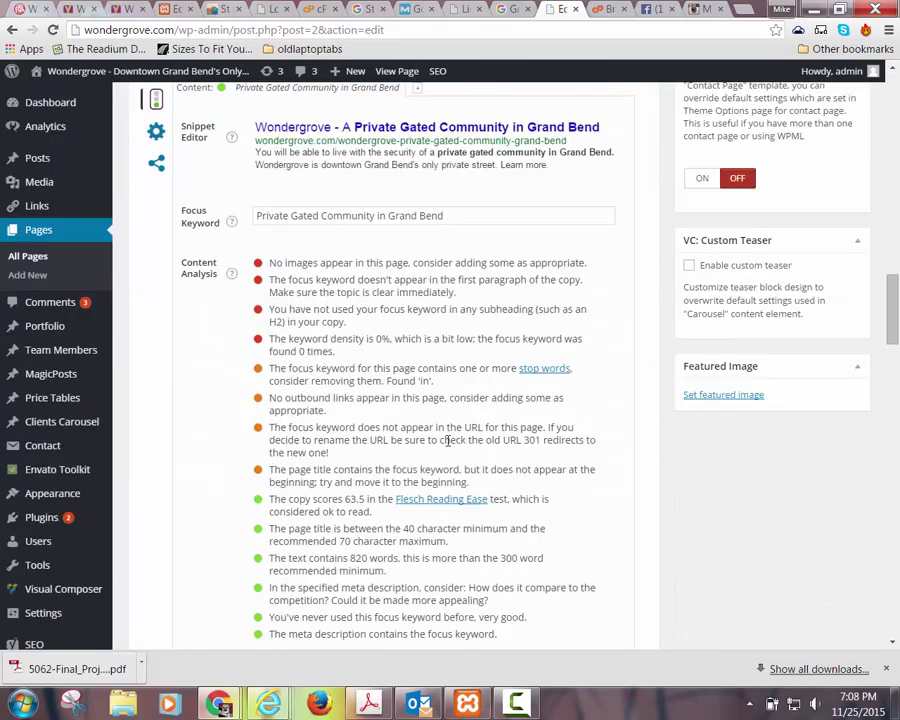
scroll(450, 443, down, 2)
scroll(452, 447, up, 2)
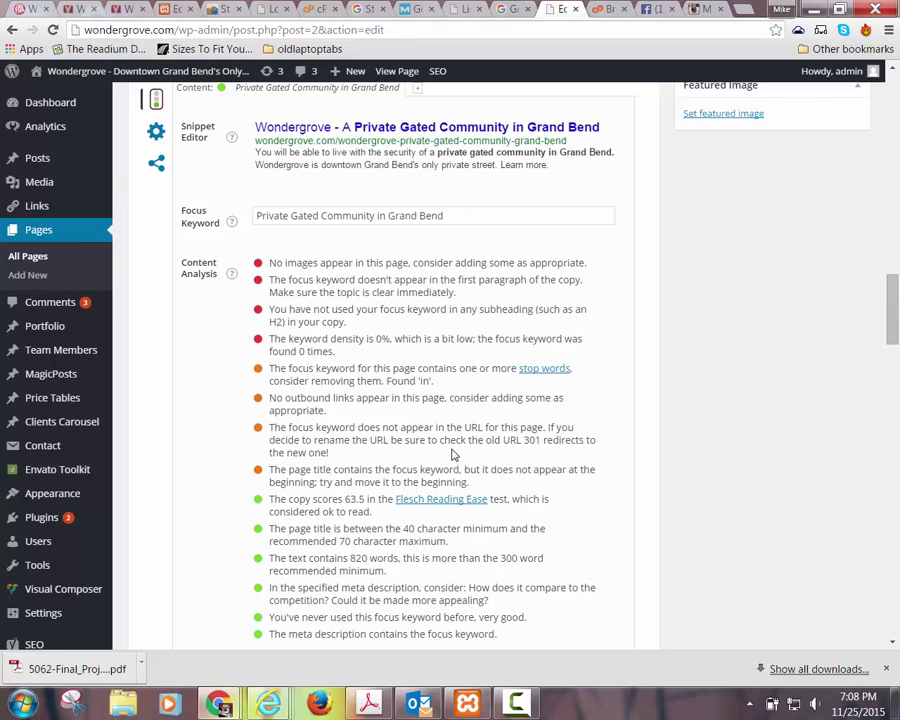
scroll(452, 450, up, 20)
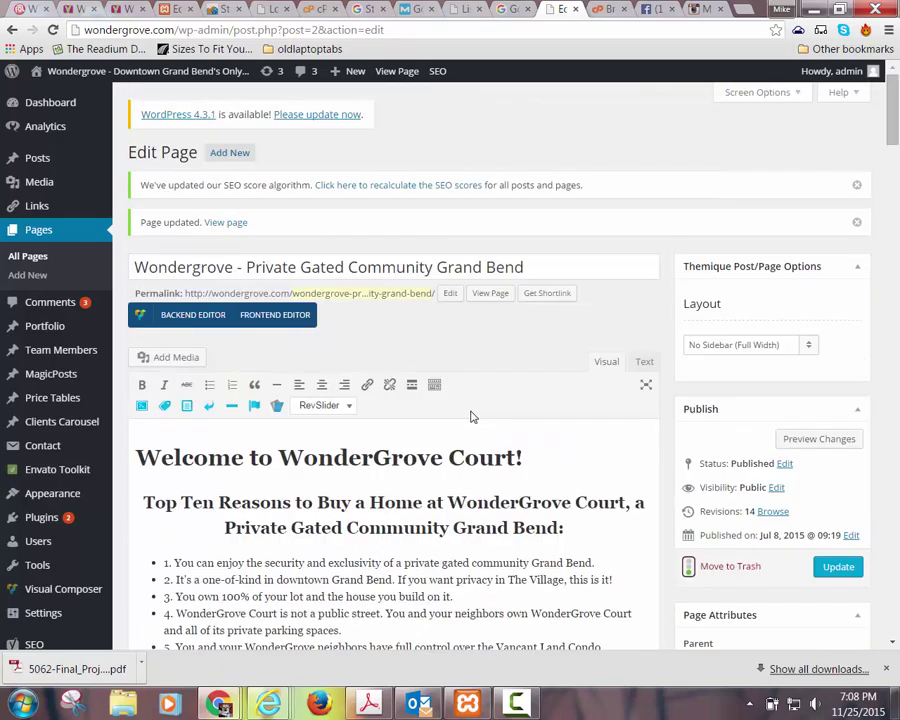
Check the page's full permalink slug from start to end and view the published page at that address
click(450, 293)
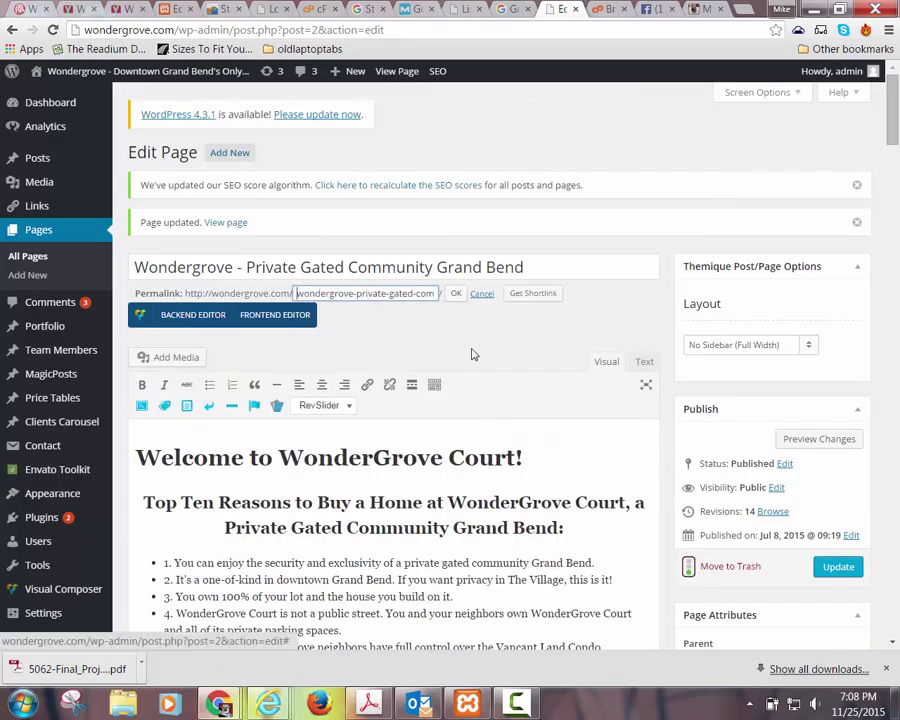
click(389, 294)
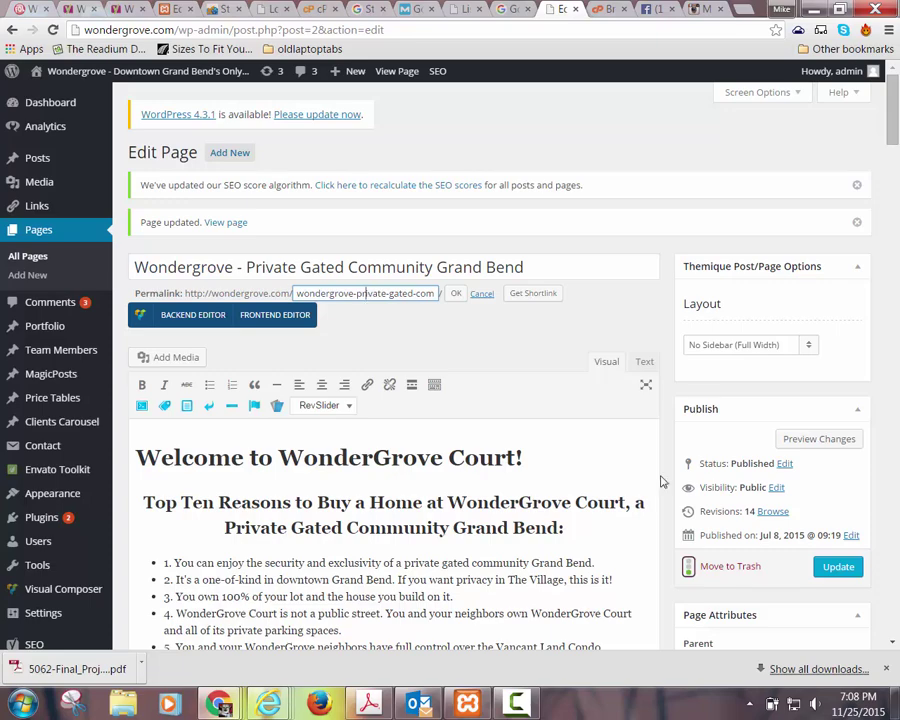
key(Right)
key(Right)
key(Right)
key(Right)
key(Right)
key(Right)
key(Right)
key(Right)
key(Right)
key(Right)
key(Right)
key(Right)
key(Right)
key(Right)
key(Right)
key(Right)
key(Right)
key(Right)
key(Right)
key(Right)
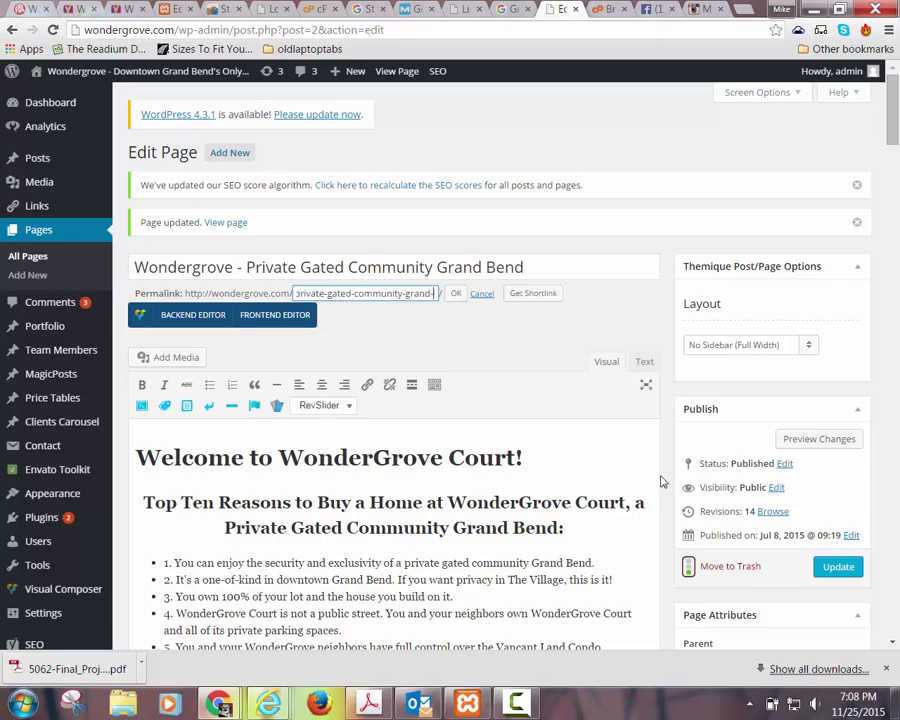
key(Right)
key(Right)
key(Right)
key(Right)
key(Right)
key(Left)
key(Left)
key(Left)
key(Left)
key(Left)
key(Left)
key(Left)
key(Left)
key(Left)
key(Left)
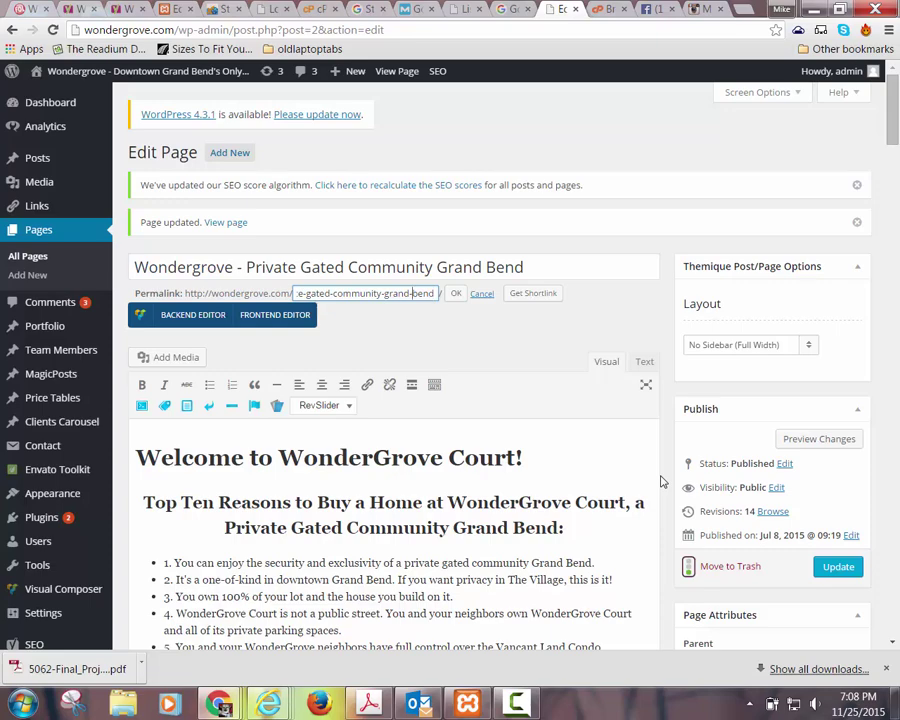
key(Home)
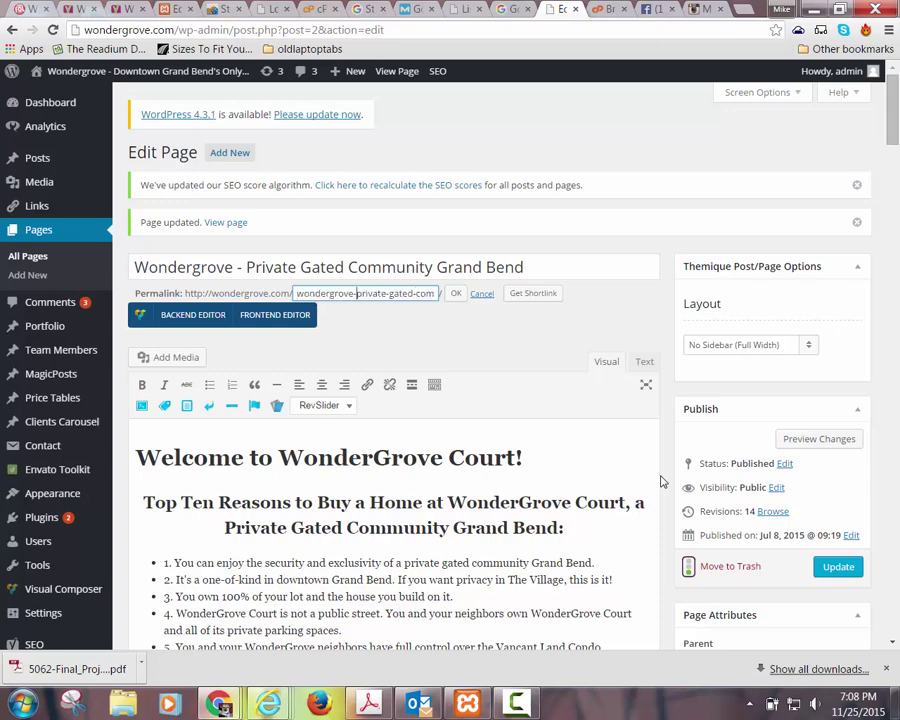
key(End)
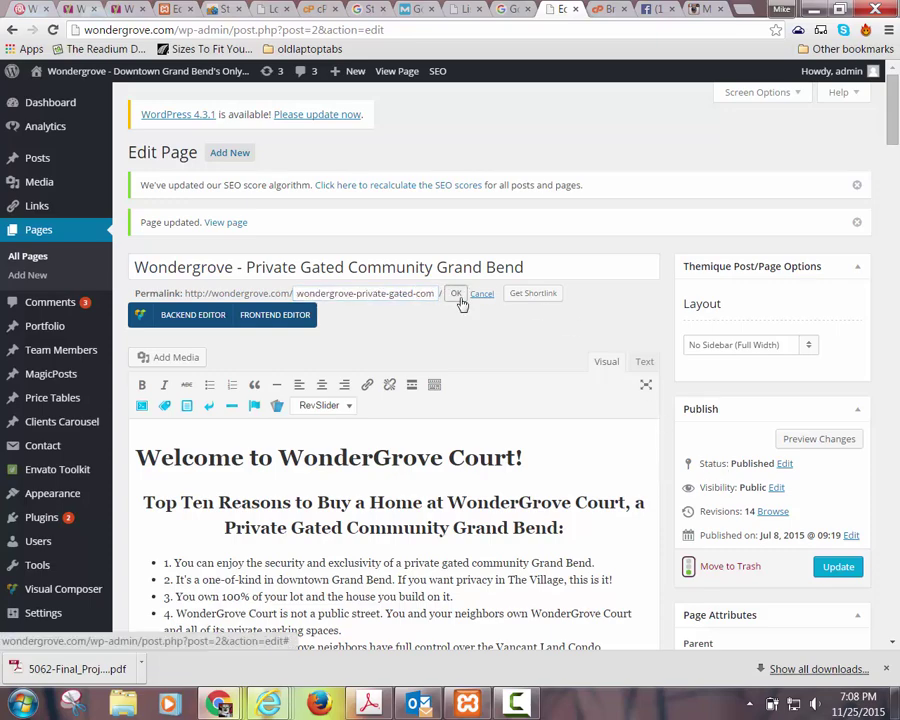
click(455, 293)
click(492, 295)
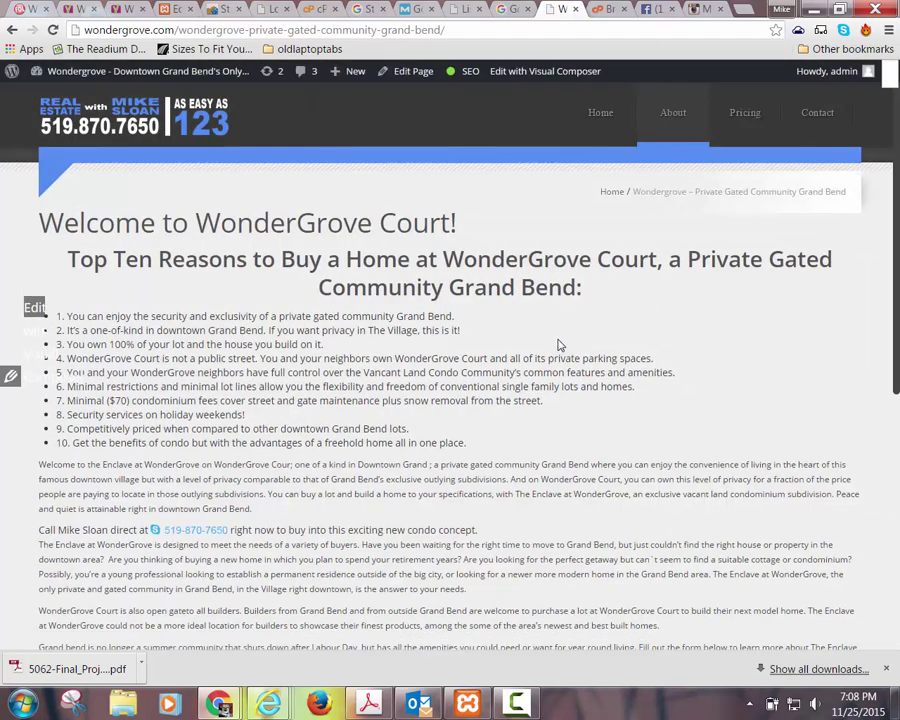
click(12, 29)
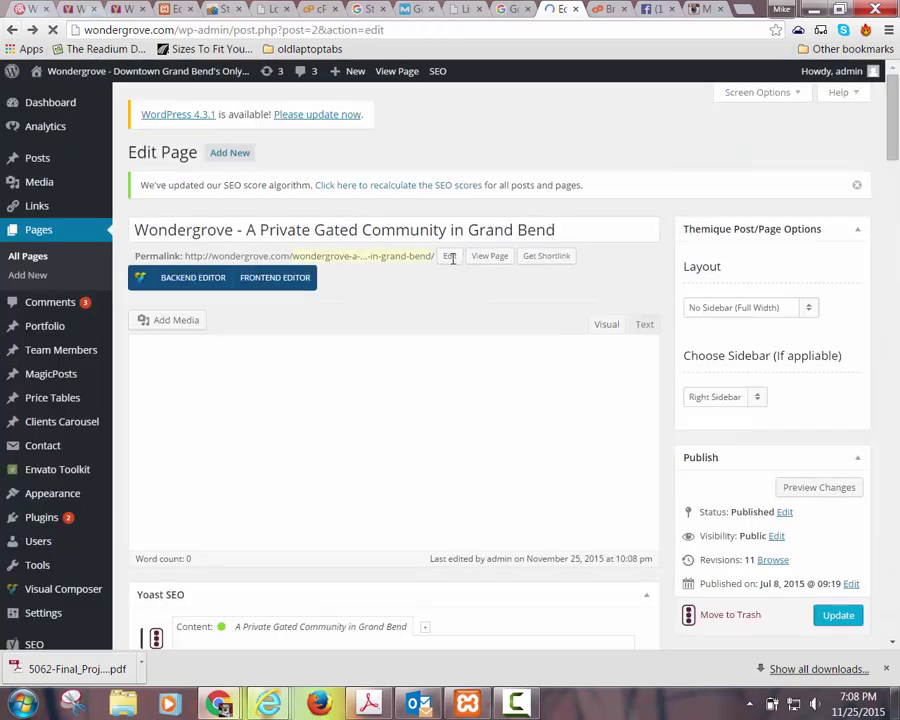
Remove "in" before "grand-bend" from the permalink slug in the reloaded page editor and accept the slug
click(376, 256)
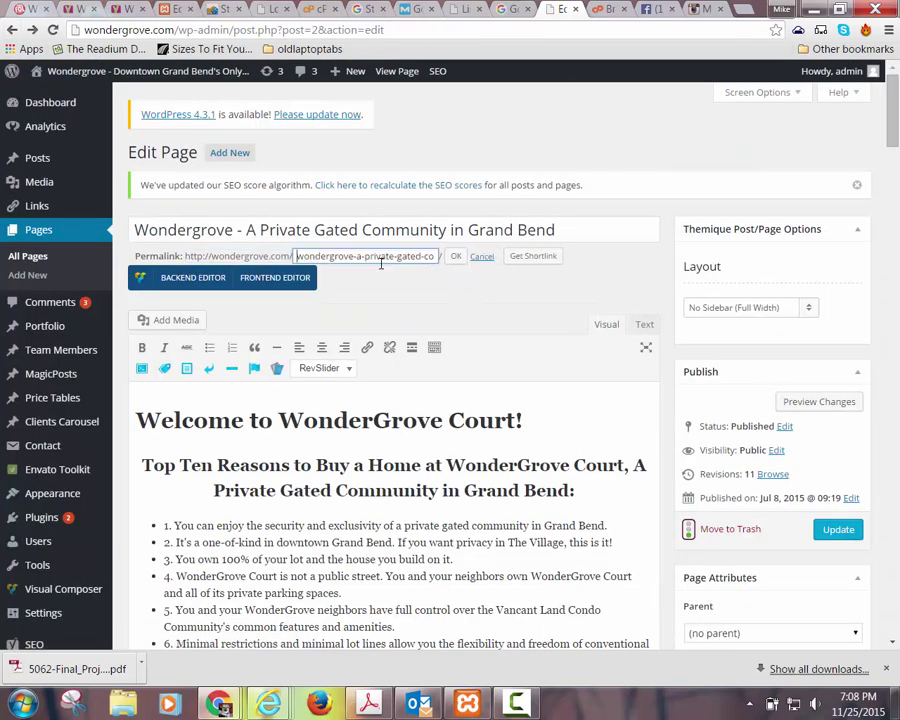
key(End)
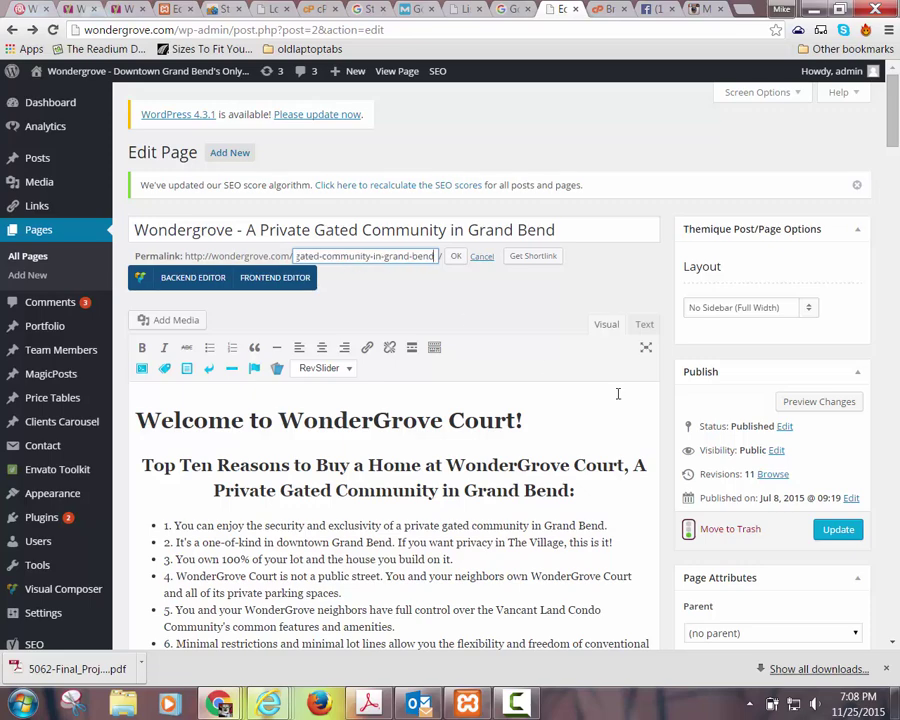
key(ctrl+Left)
key(ctrl+Left)
key(ctrl+Left)
key(shift+Right)
key(shift+Right)
key(Delete)
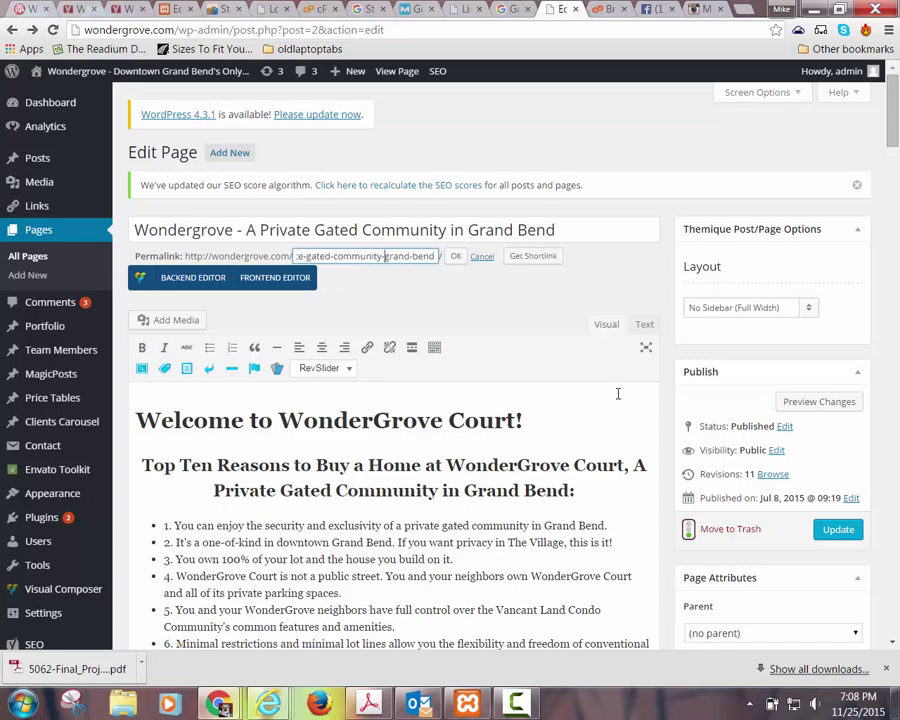
click(455, 256)
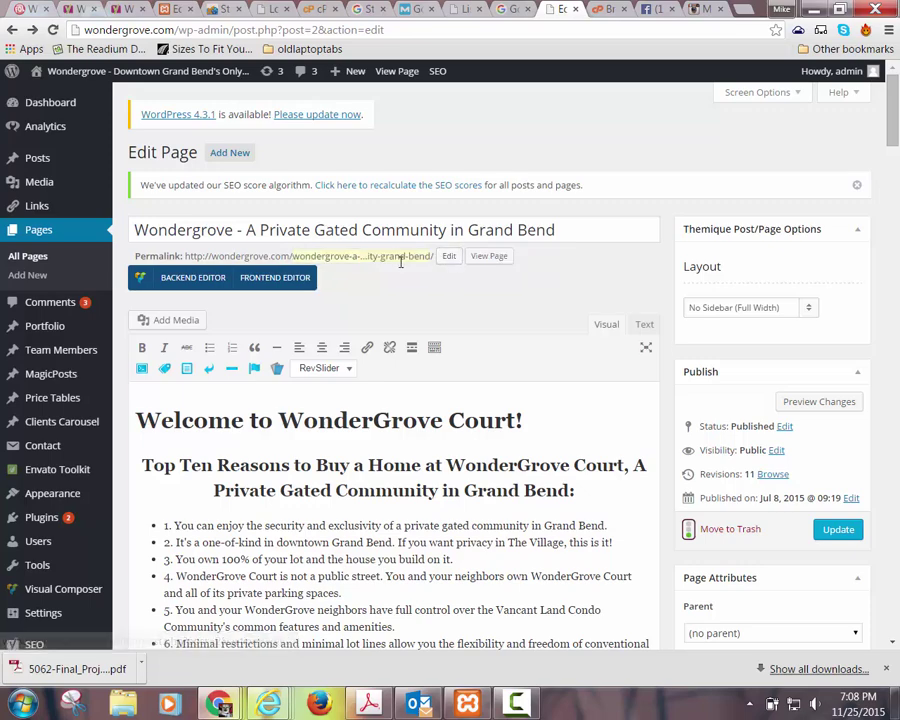
Recheck the permalink slug through to "community-grand-bend", accept it and update the page
click(400, 257)
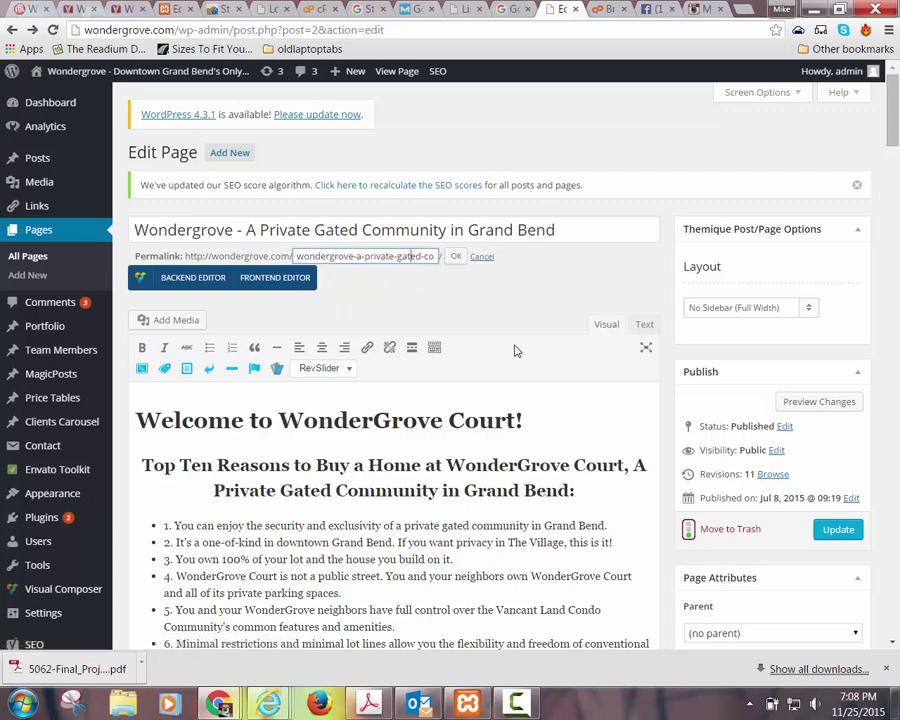
text(mmunity-grand-)
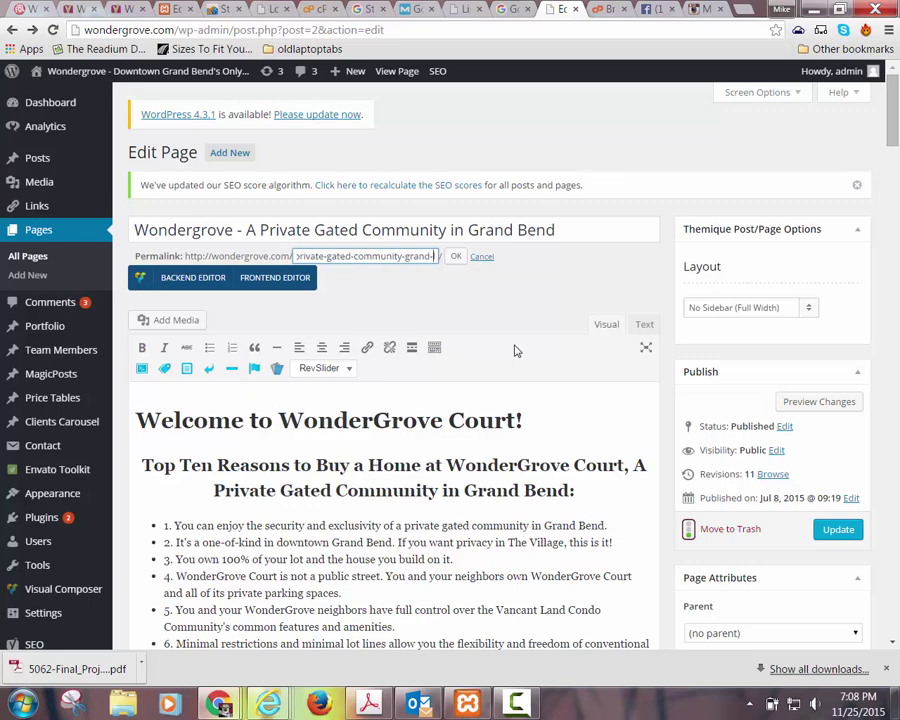
text(bend)
click(455, 256)
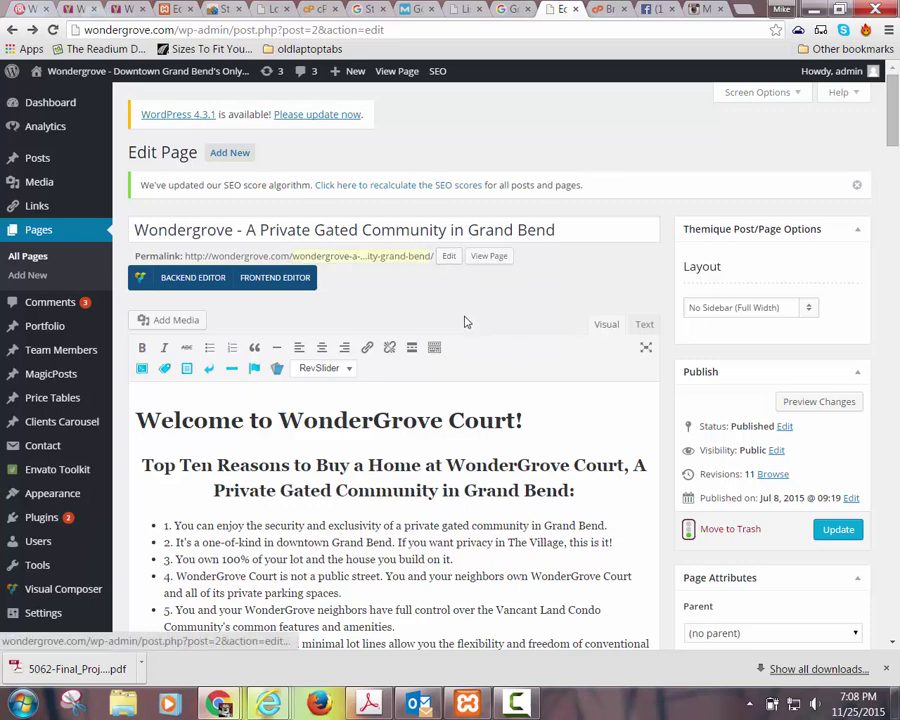
click(838, 530)
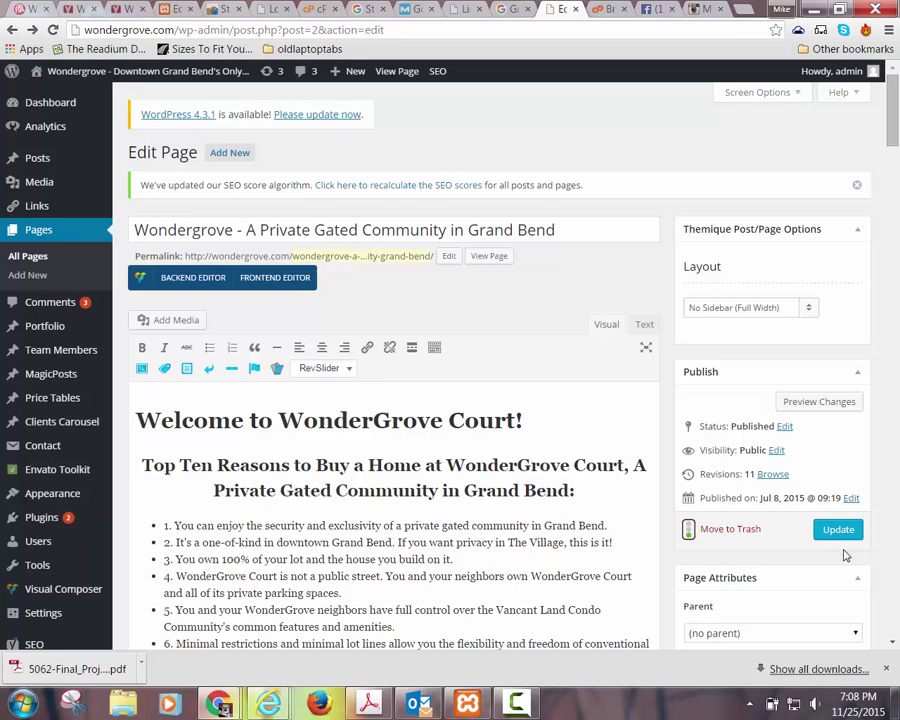
Update the page to save the shortened permalink, then save it once more after it reloads
click(838, 530)
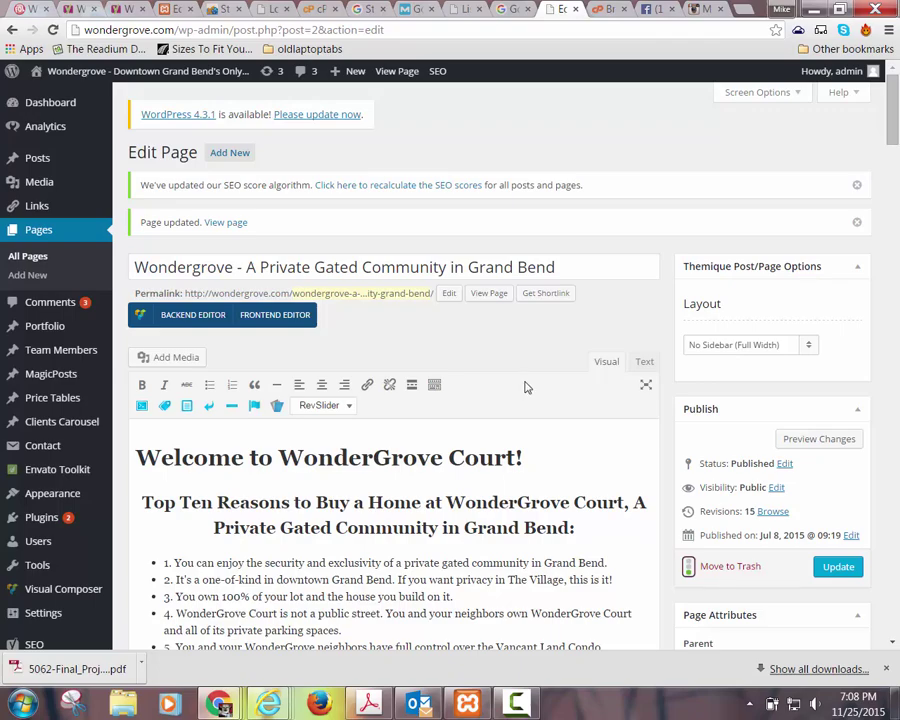
scroll(527, 387, down, 2)
scroll(816, 368, up, 1)
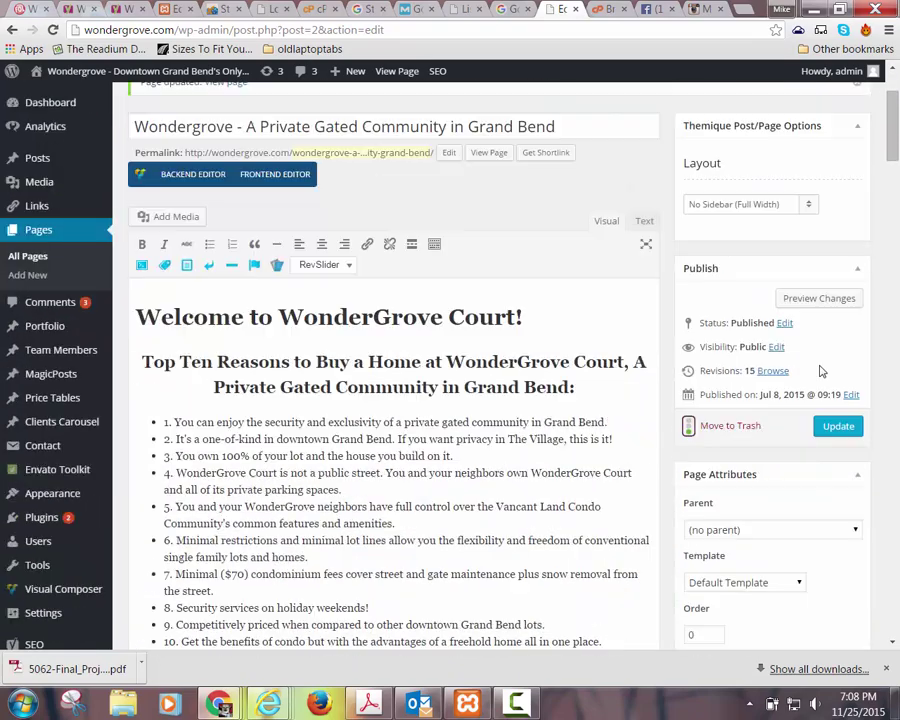
click(836, 430)
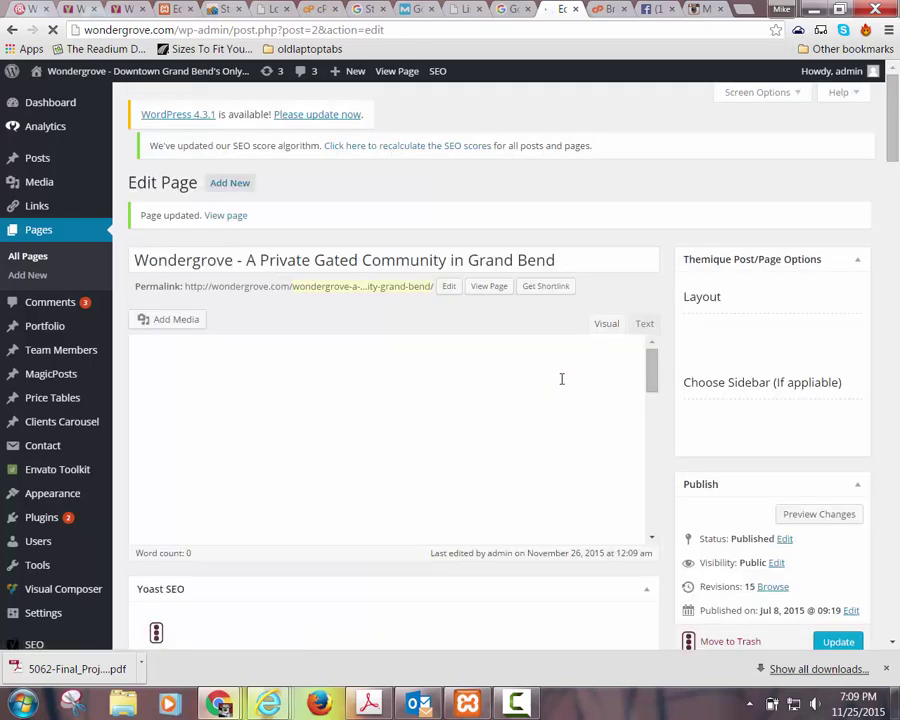
Review the Yoast content analysis, focusing on the page title placement and focus keyword stop word items
scroll(559, 379, down, 10)
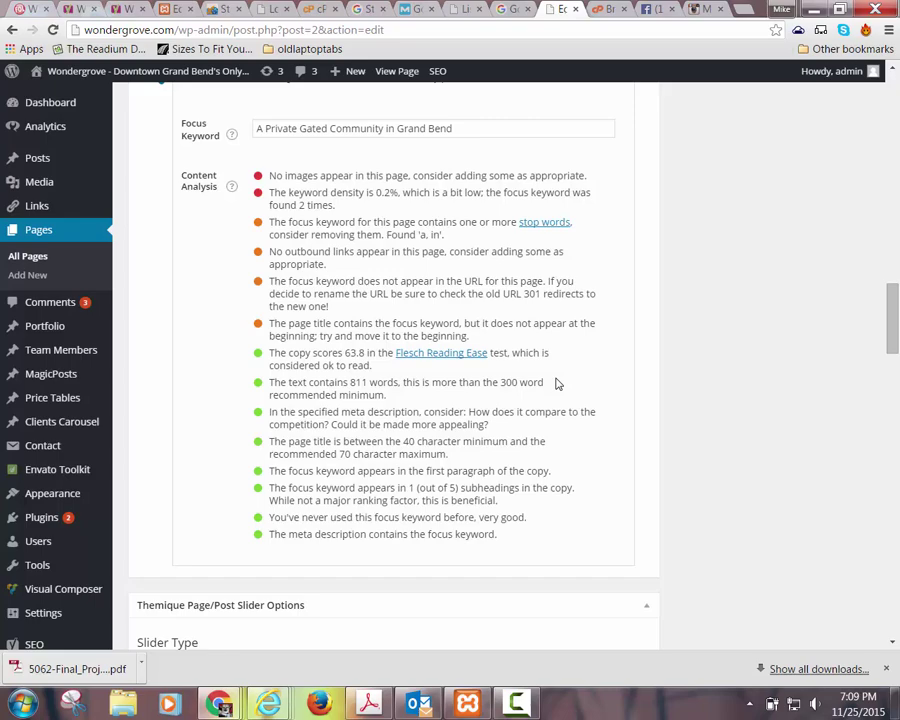
scroll(558, 383, up, 3)
drag(488, 477, 274, 457)
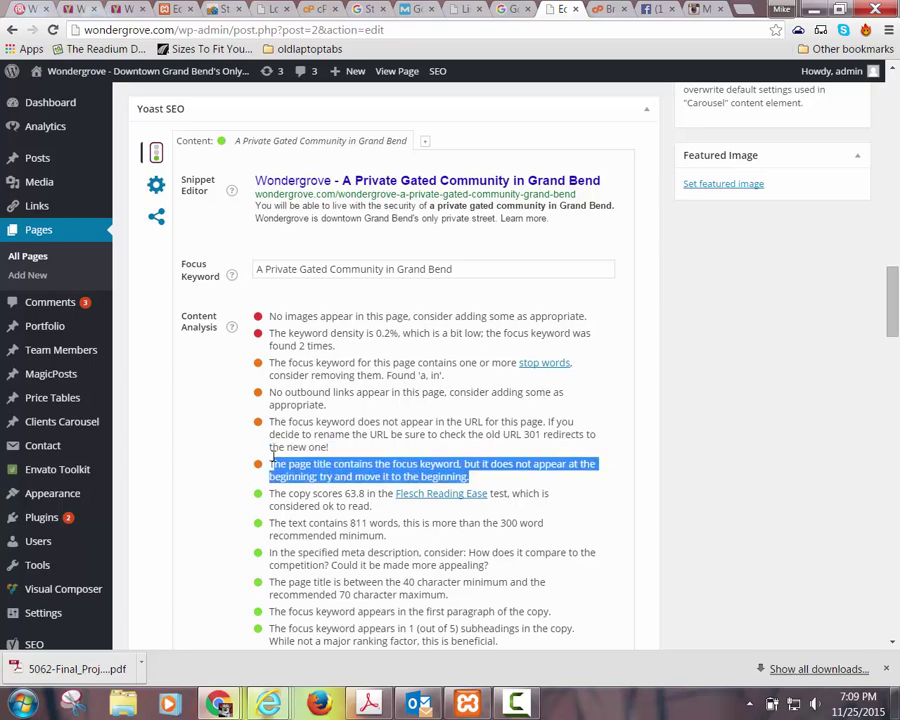
drag(448, 377, 258, 368)
click(434, 464)
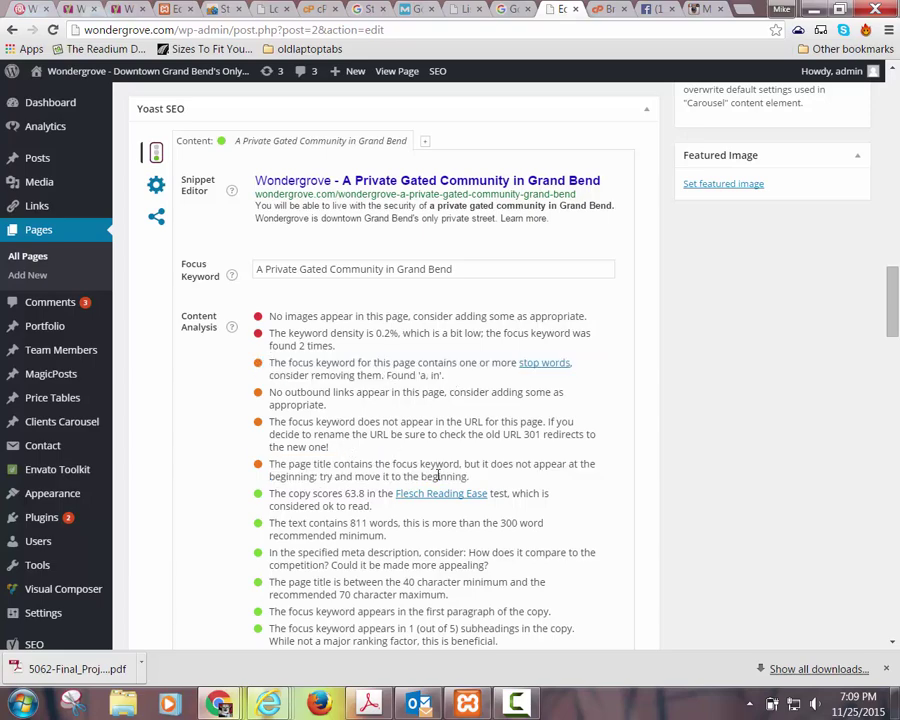
Remove "in" from the Yoast focus keyword so it reads "A Private Gated Community Grand Bend"
scroll(482, 432, up, 3)
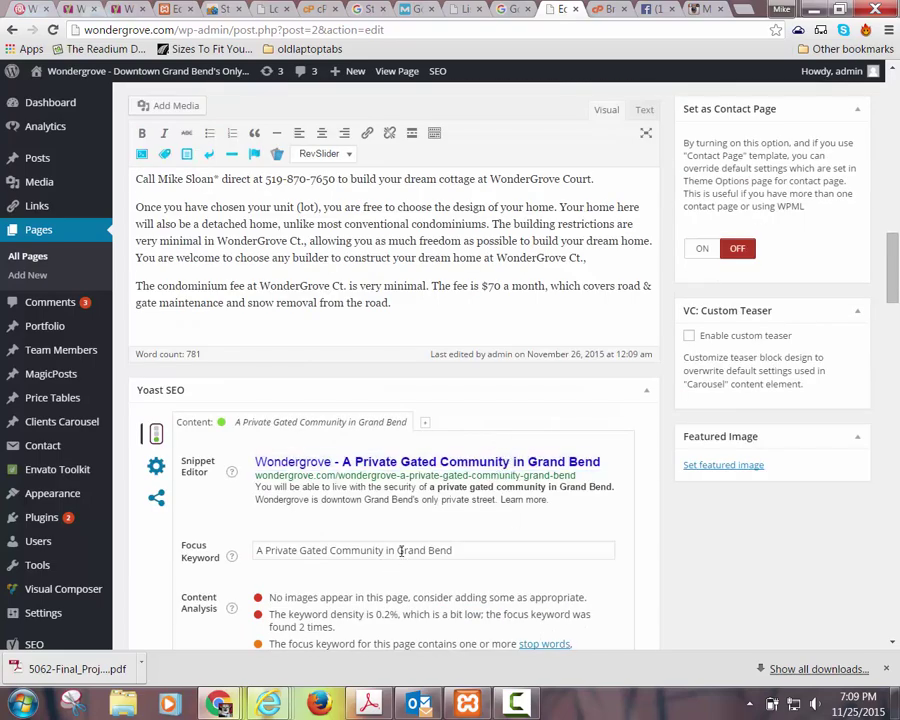
click(556, 550)
double_click(389, 550)
key(BackSpace)
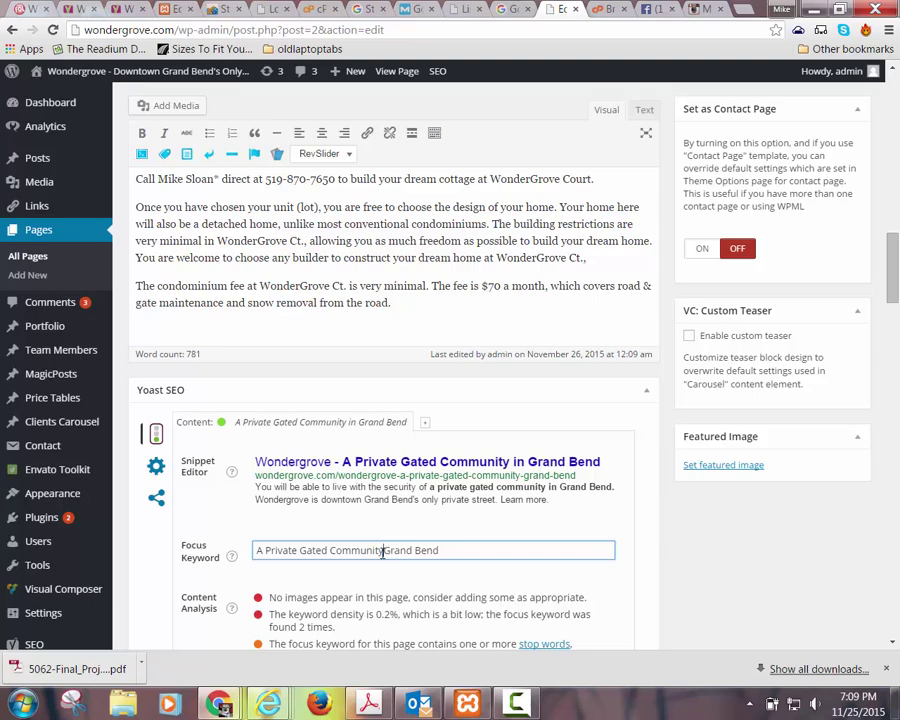
Remove "in" before "Grand Bend" from the snippet's SEO title and meta description, and update the page
click(608, 465)
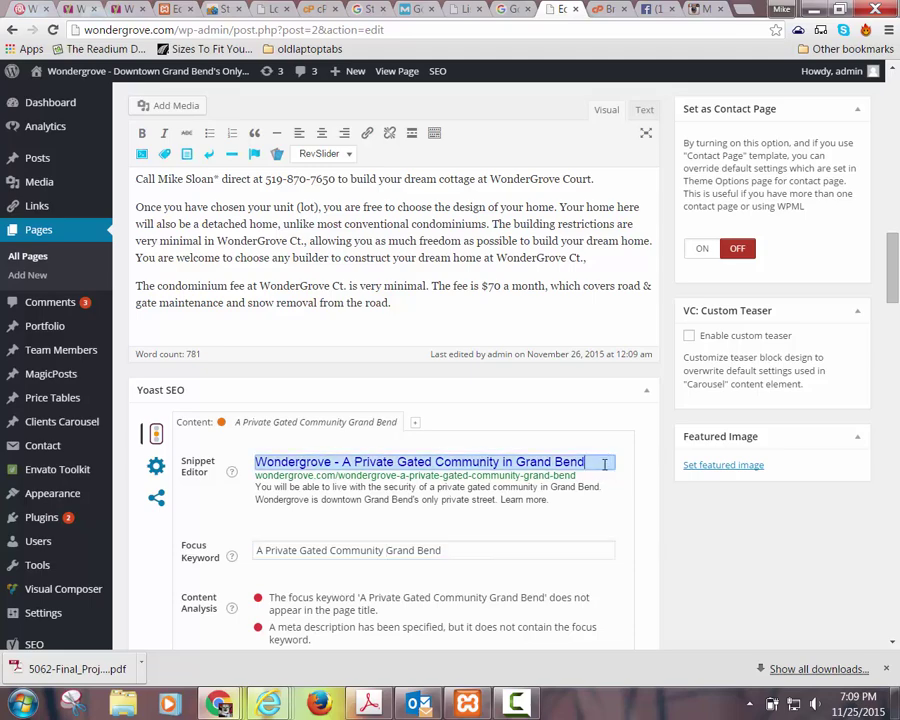
double_click(508, 462)
key(BackSpace)
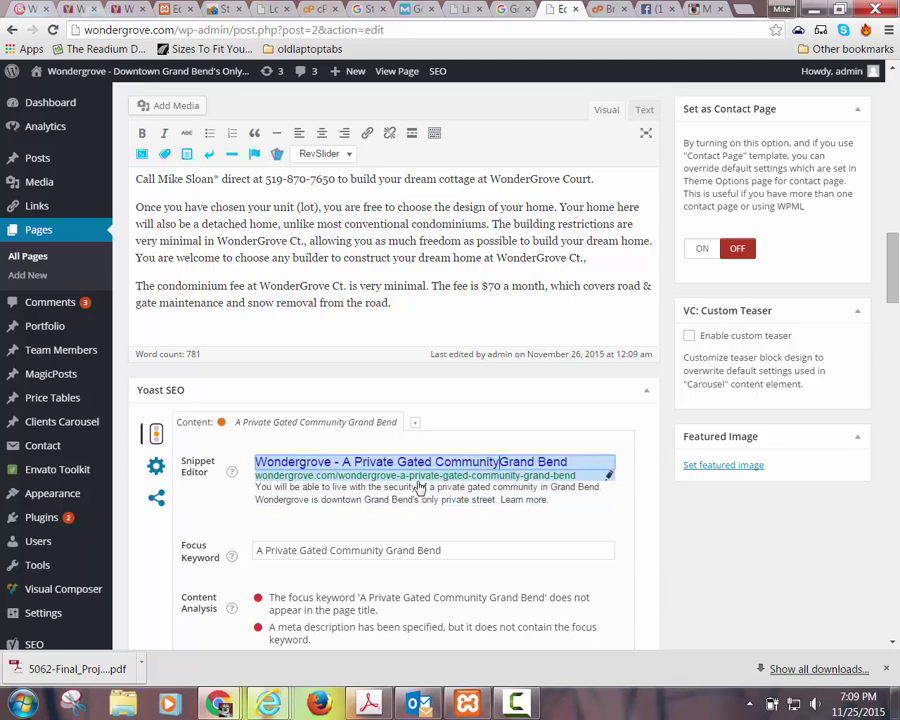
double_click(545, 488)
key(BackSpace)
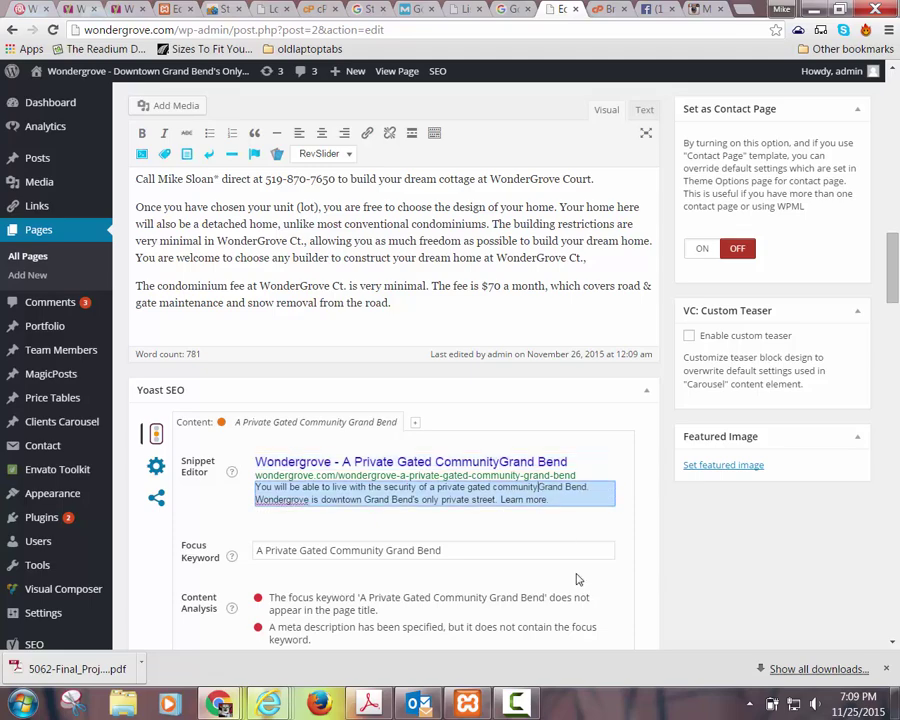
click(530, 548)
scroll(800, 366, up, 15)
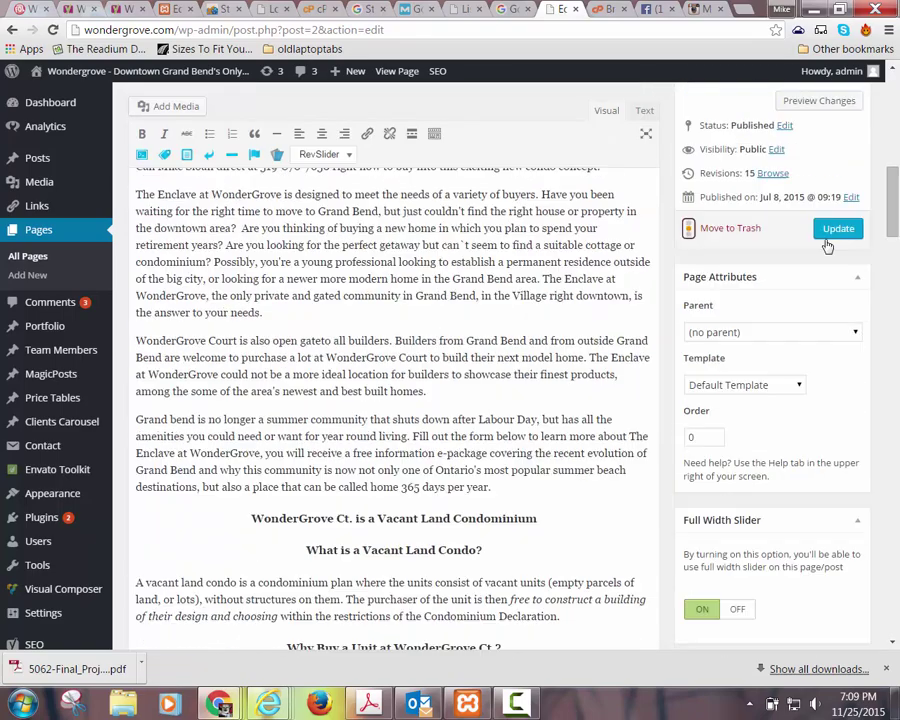
click(841, 371)
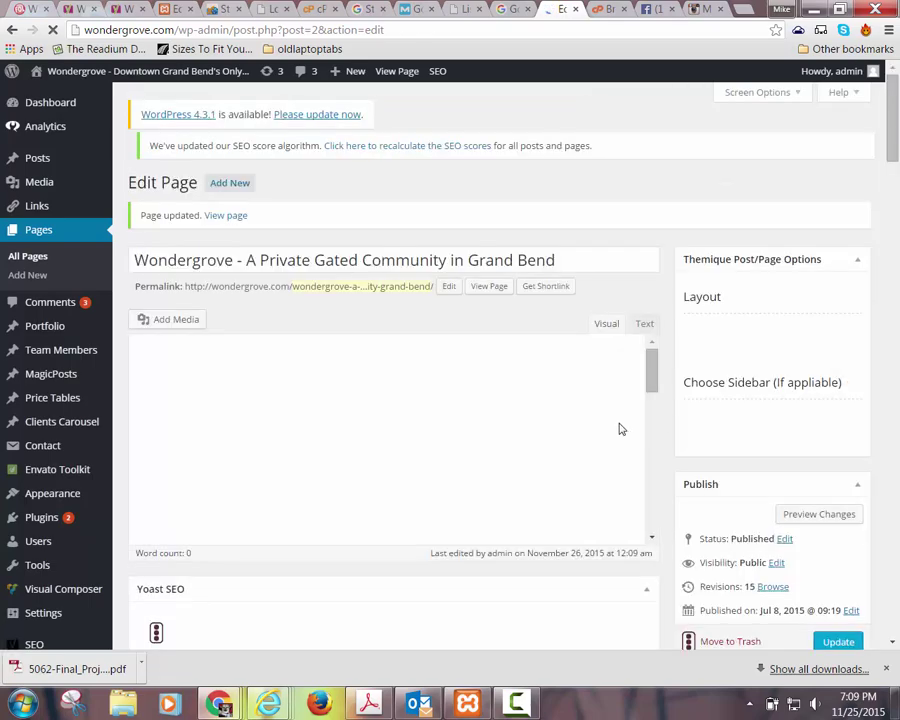
Correct the snippet's SEO title to "Wondergrove - A Private Gated Community Grand Bend", adding the missing space, and update the page
scroll(618, 426, down, 10)
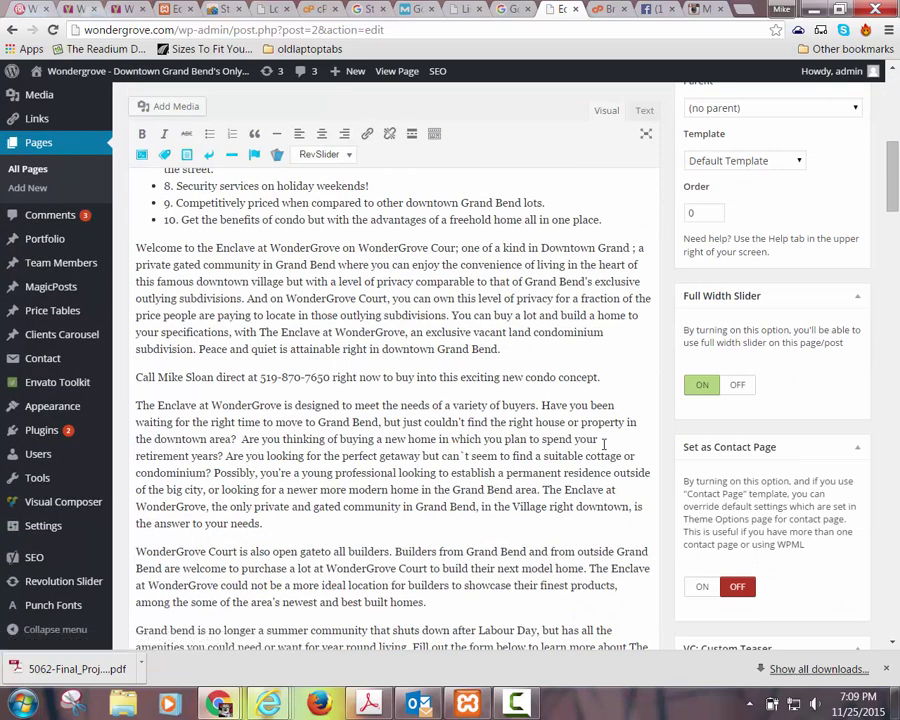
scroll(603, 445, up, 10)
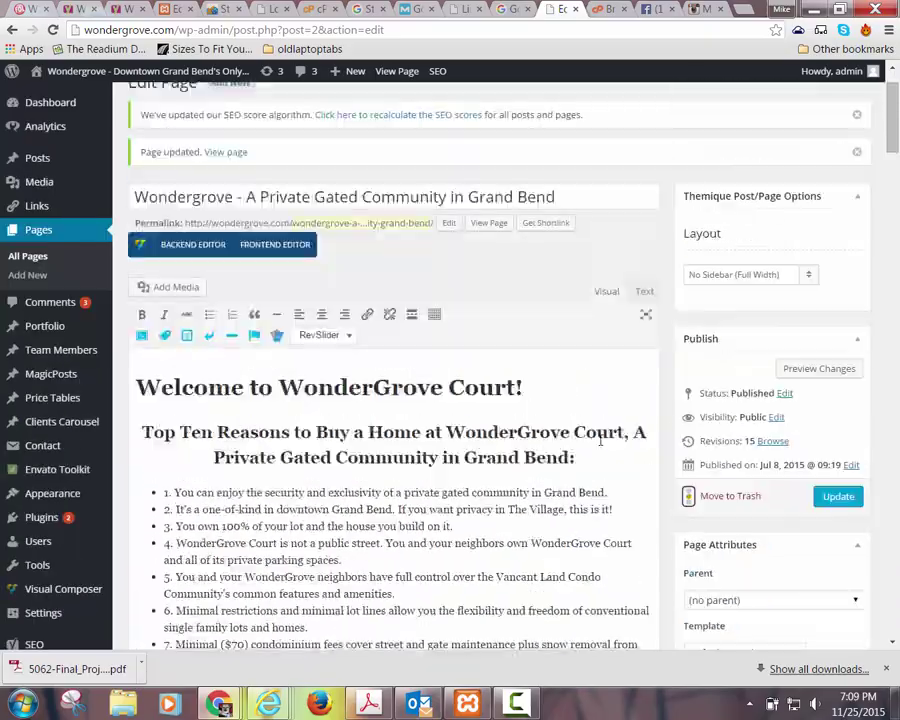
scroll(600, 440, down, 15)
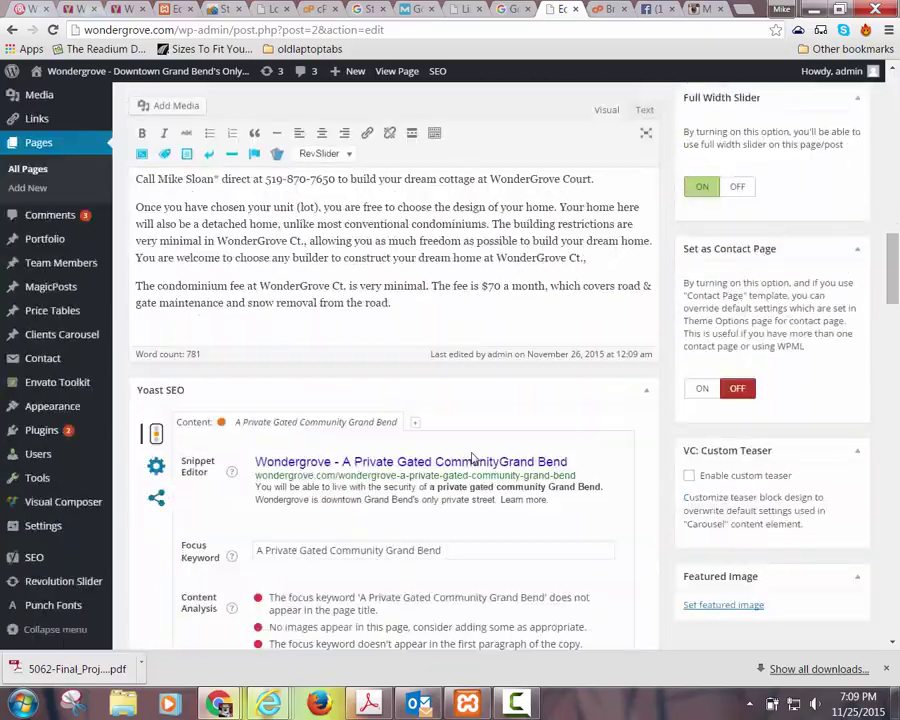
scroll(470, 468, down, 3)
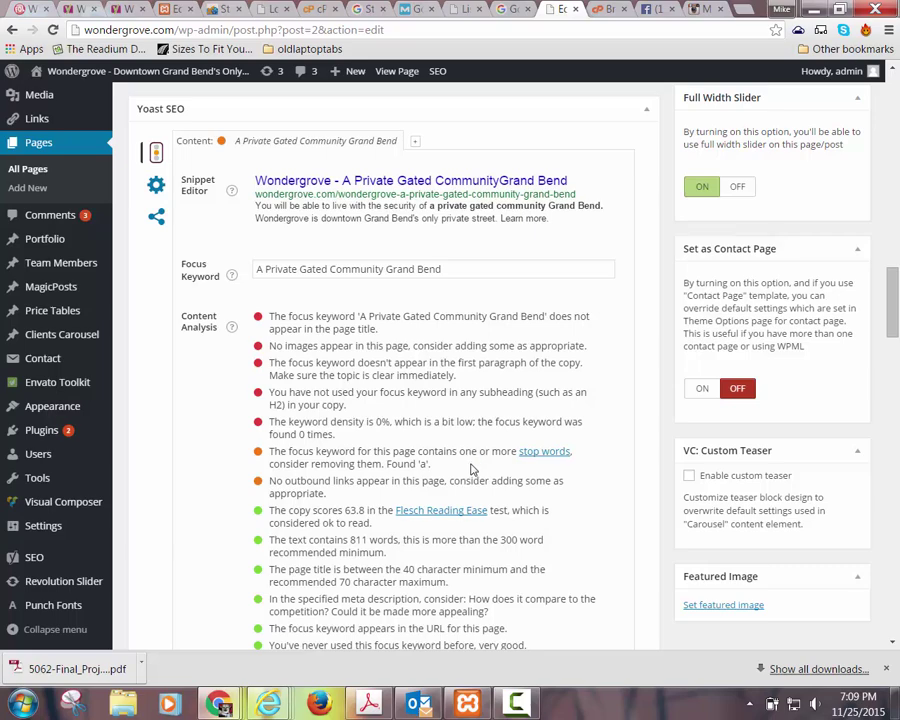
click(494, 272)
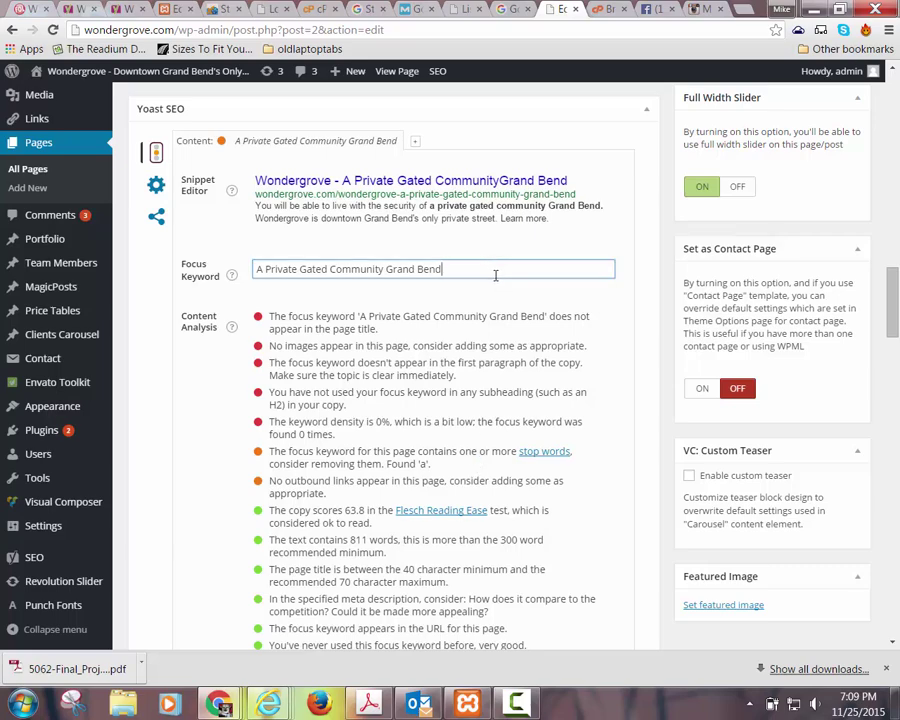
click(607, 181)
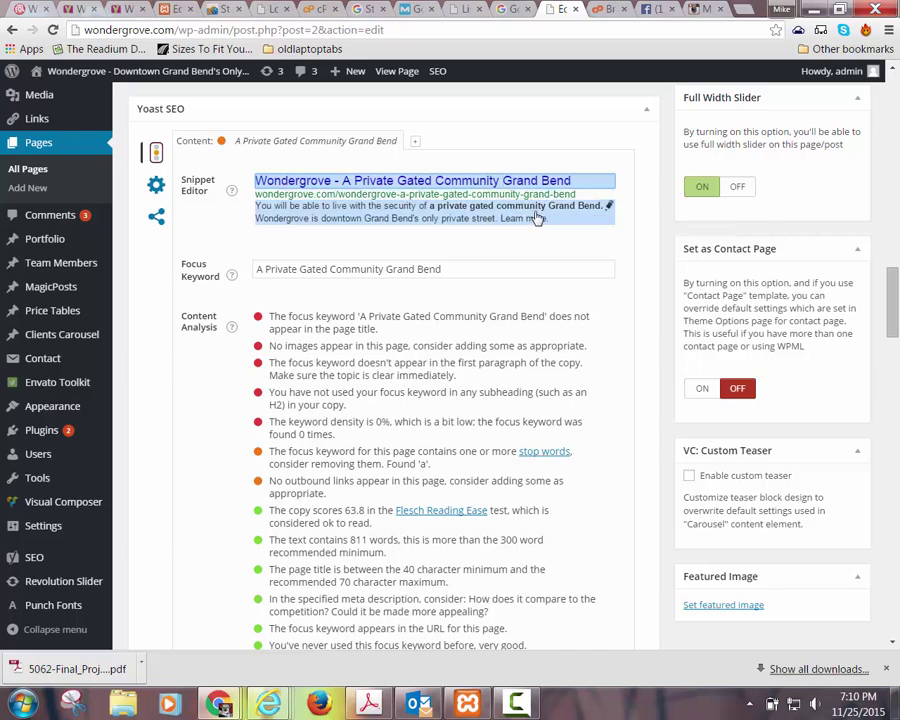
click(466, 268)
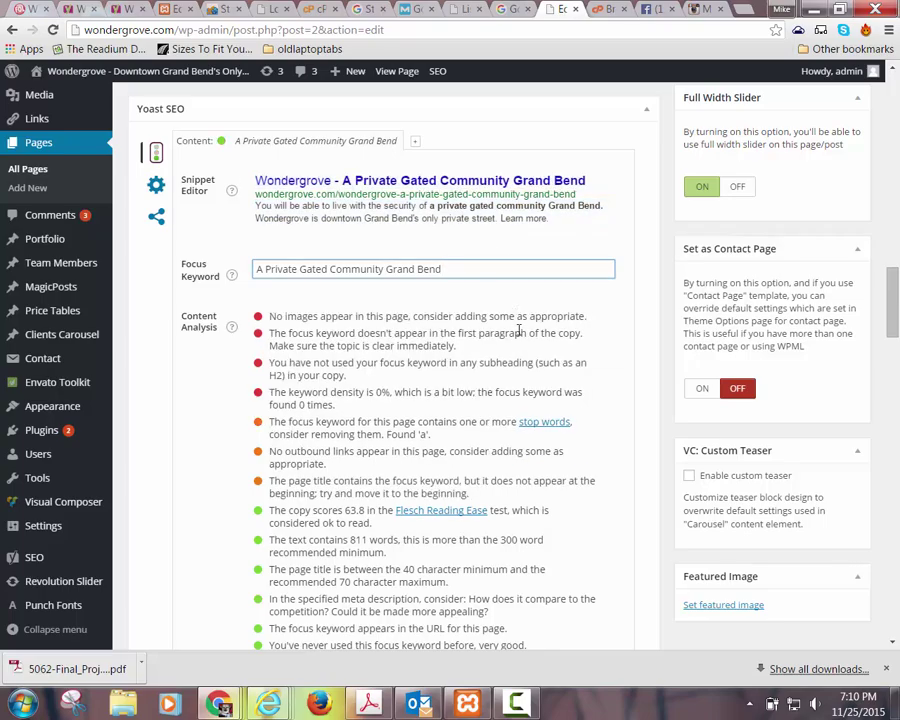
drag(898, 262, 898, 152)
click(836, 232)
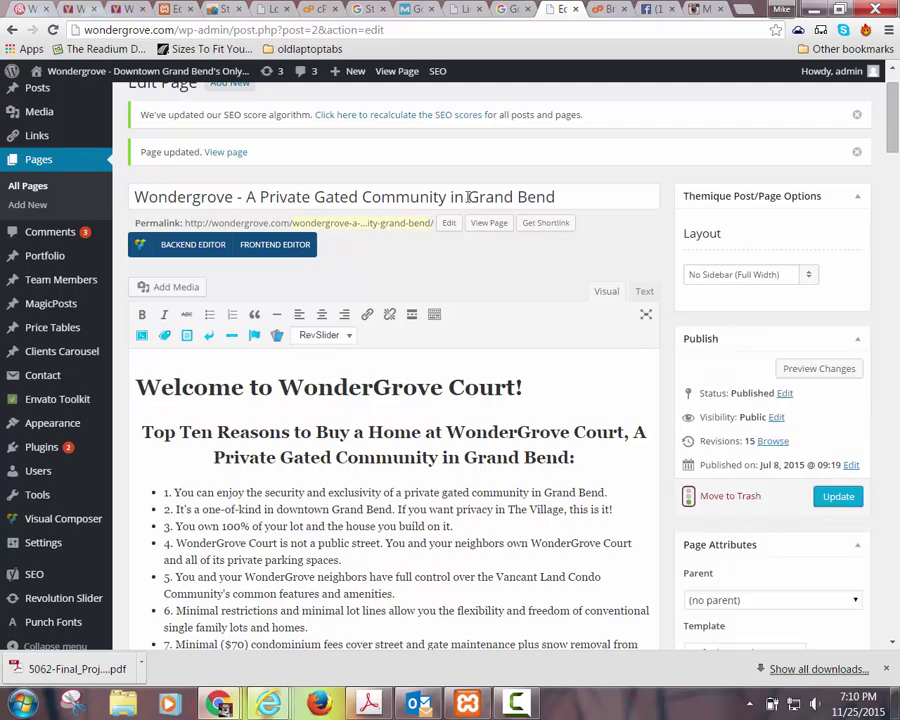
Delete "in" before "Grand Bend" in the page title, the Top Ten Reasons heading and the first list item
double_click(463, 197)
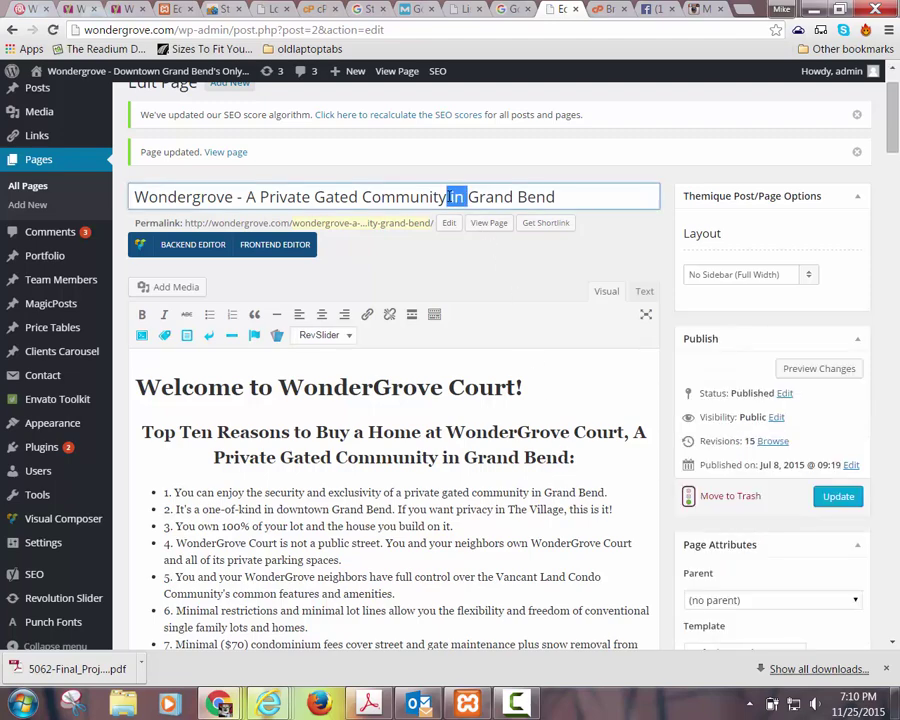
key(Delete)
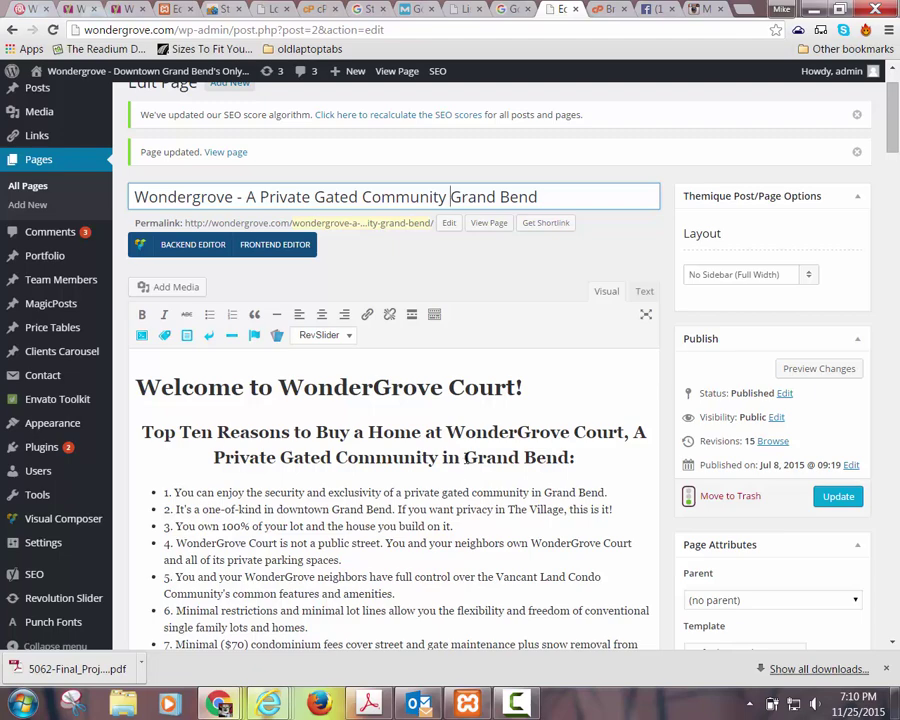
drag(465, 457, 443, 457)
key(Delete)
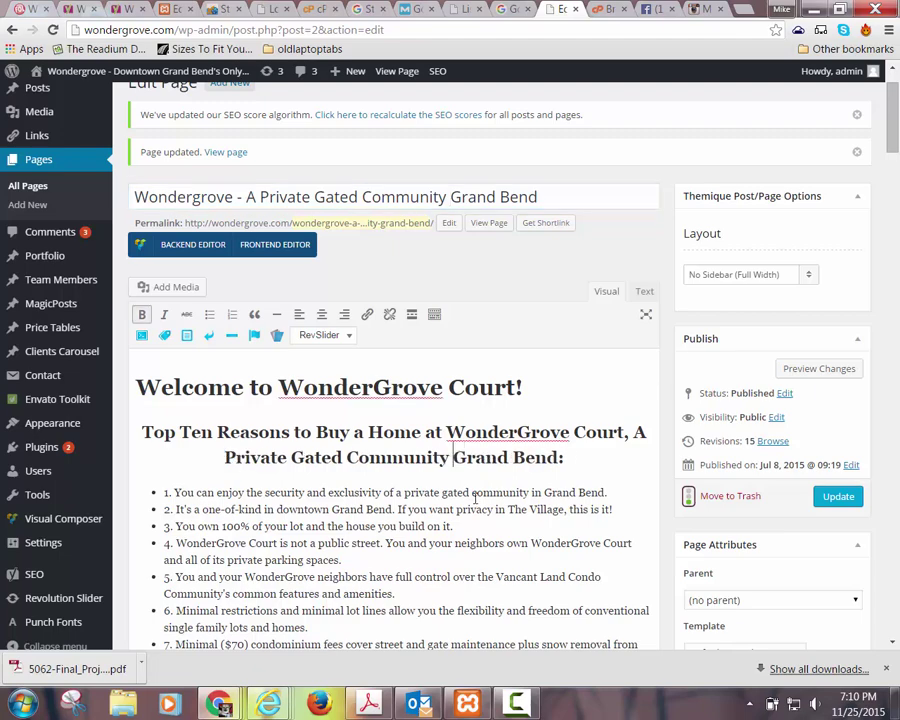
drag(547, 492, 530, 493)
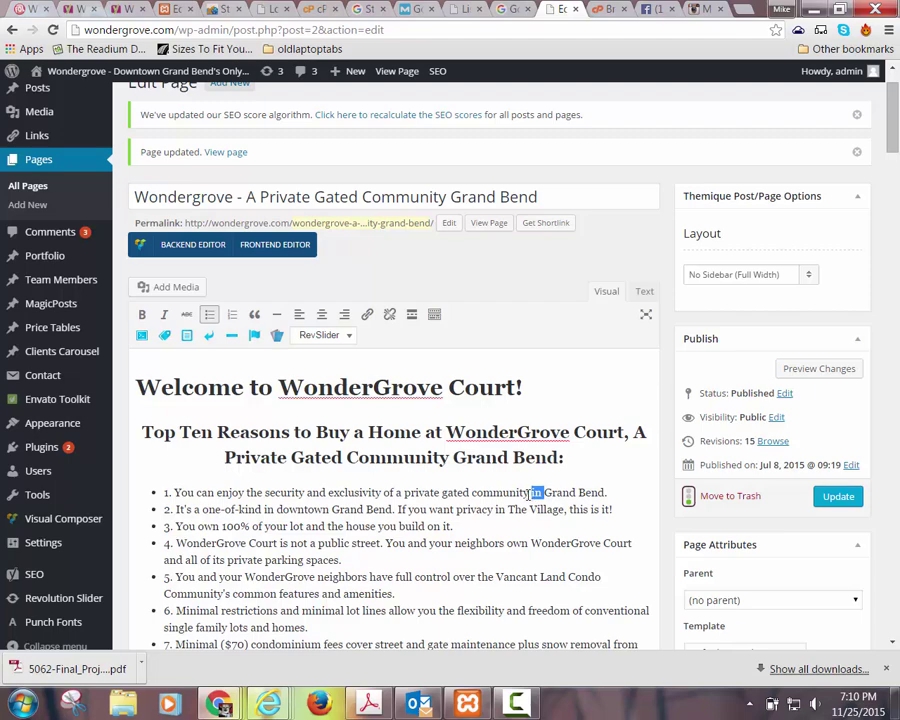
key(Delete)
Search the page for "in Grand Bend" and delete "in" from the match in the Welcome to the Enclave paragraph
key(ctrl+f)
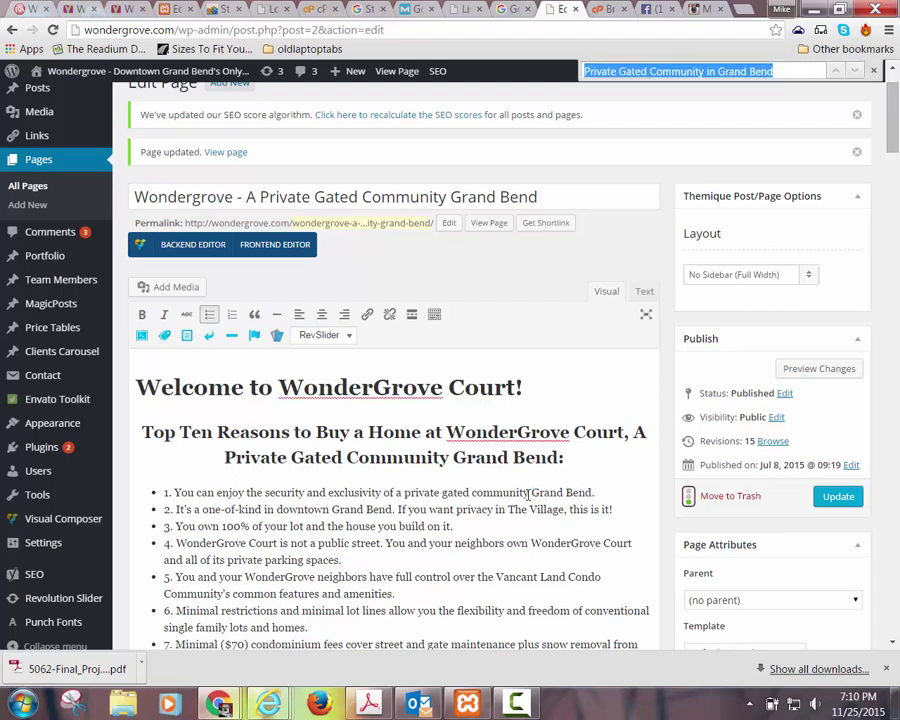
click(515, 507)
scroll(520, 500, down, 2)
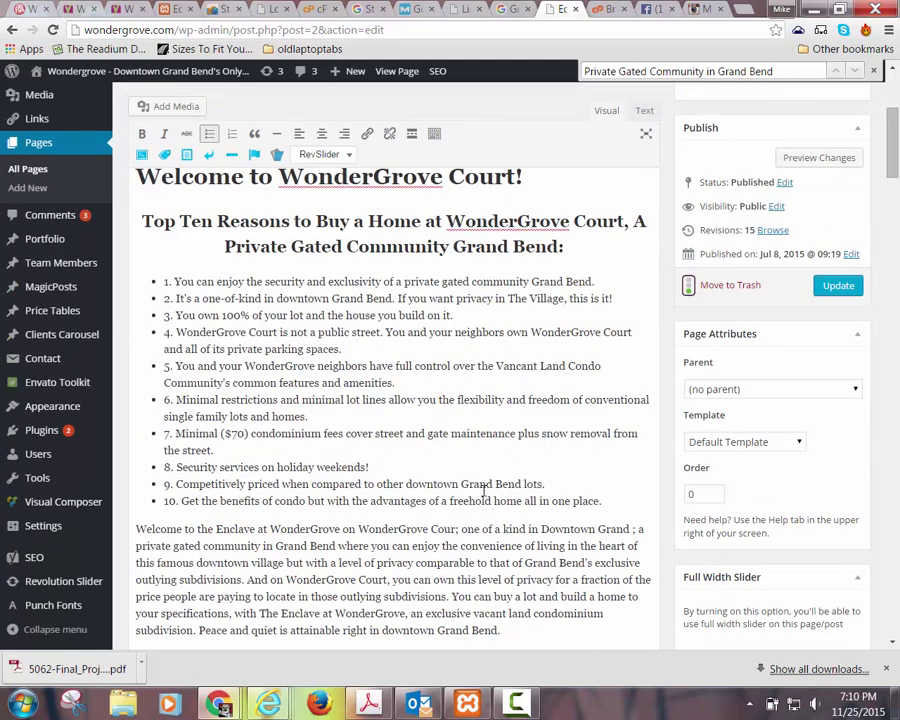
key(ctrl+f)
text(in Grand Bend)
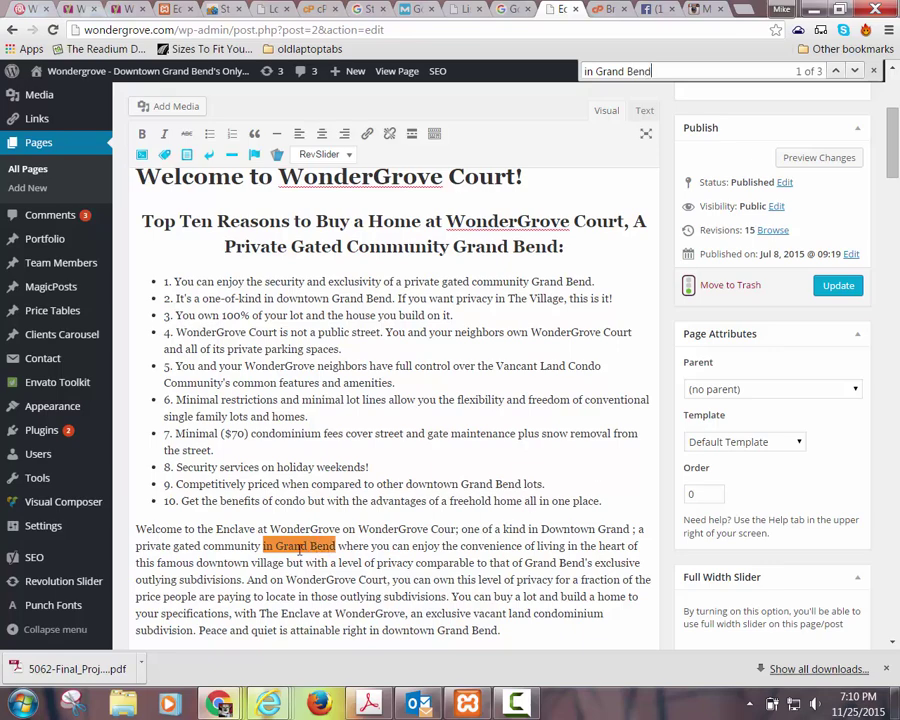
double_click(268, 546)
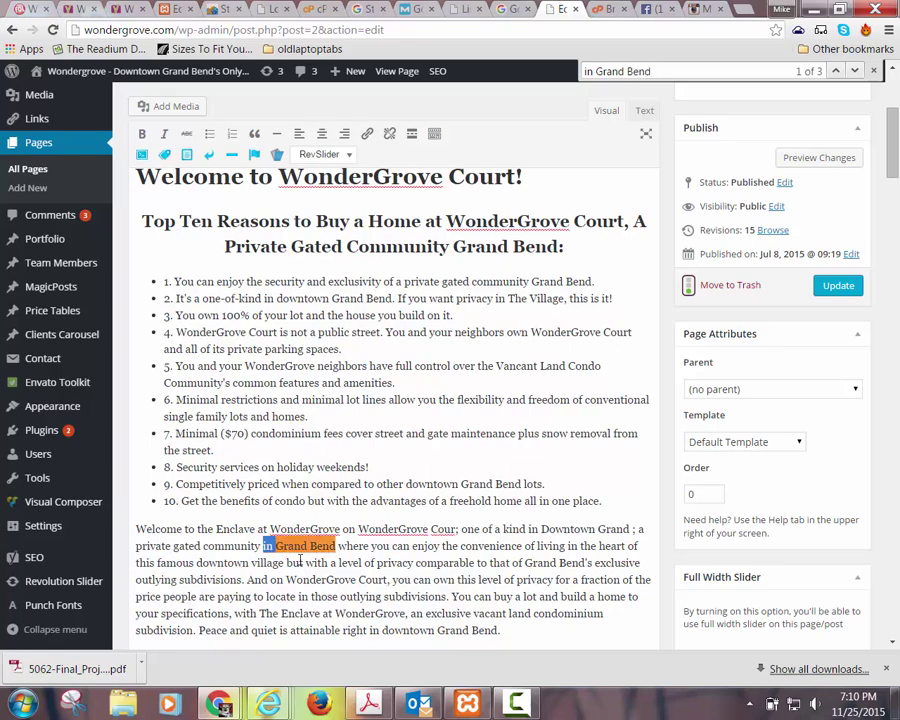
key(BackSpace)
Delete "in" before "Grand Bend" in the "private and gated community" sentence and in the paragraph under "Why Buy a Unit at WonderGrove Ct.?"
scroll(380, 510, down, 3)
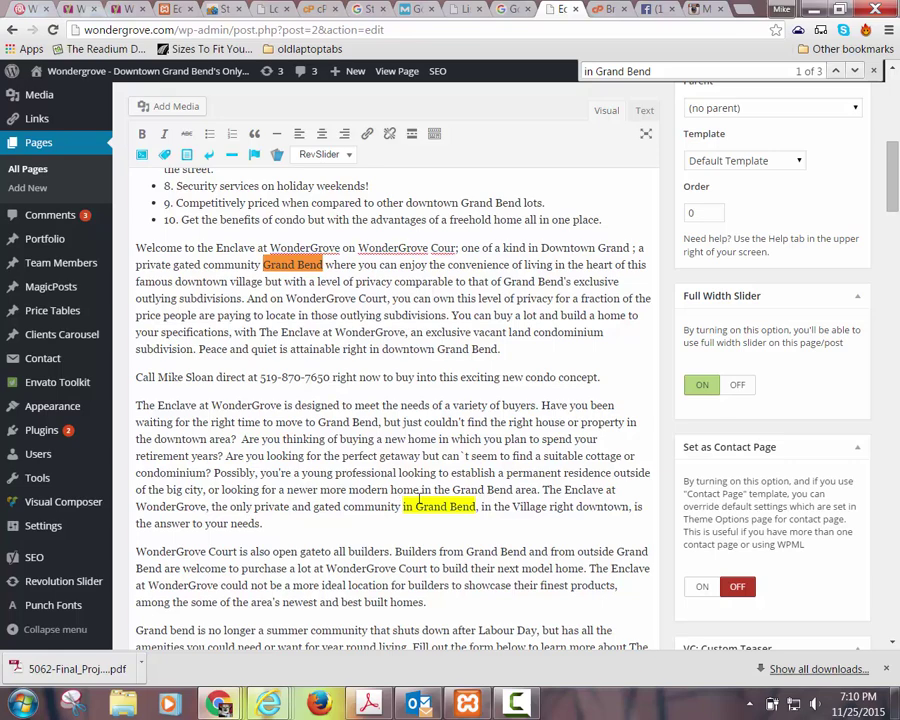
click(416, 506)
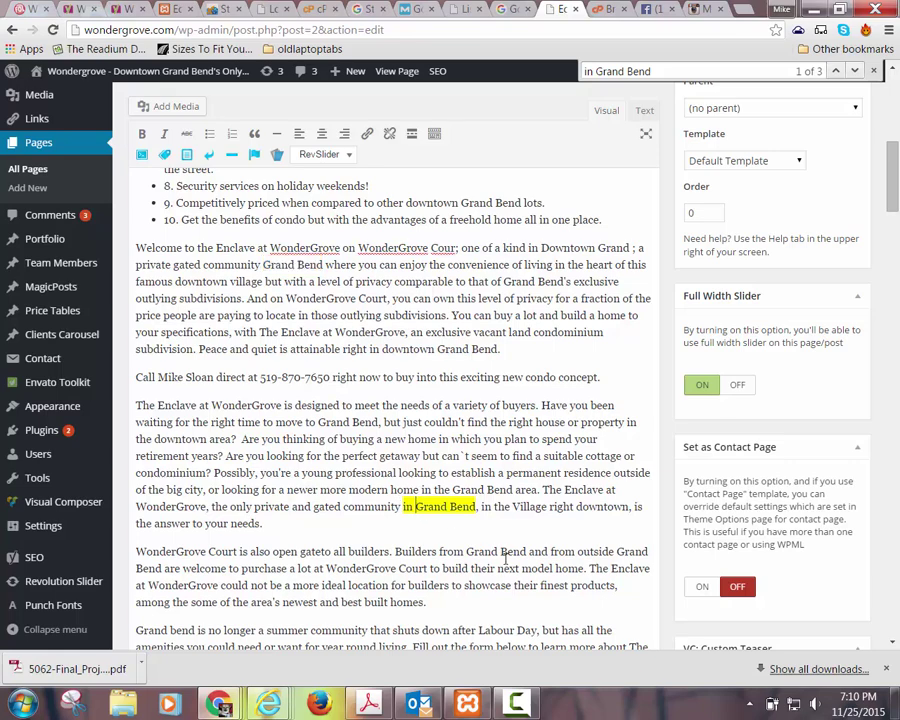
key(ctrl+shift+Left)
key(BackSpace)
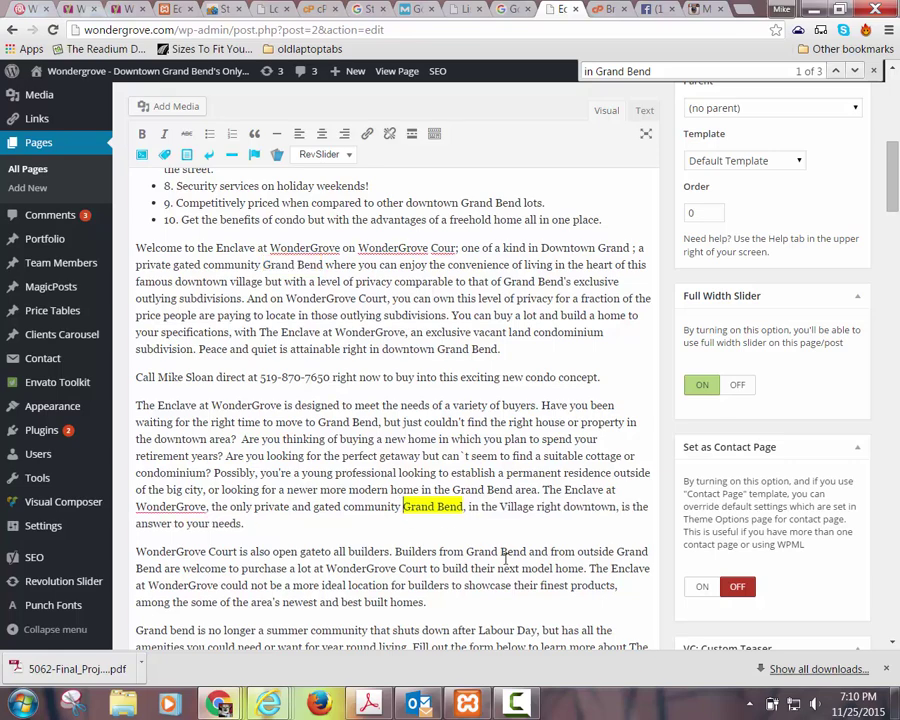
scroll(506, 557, down, 2)
scroll(506, 514, down, 2)
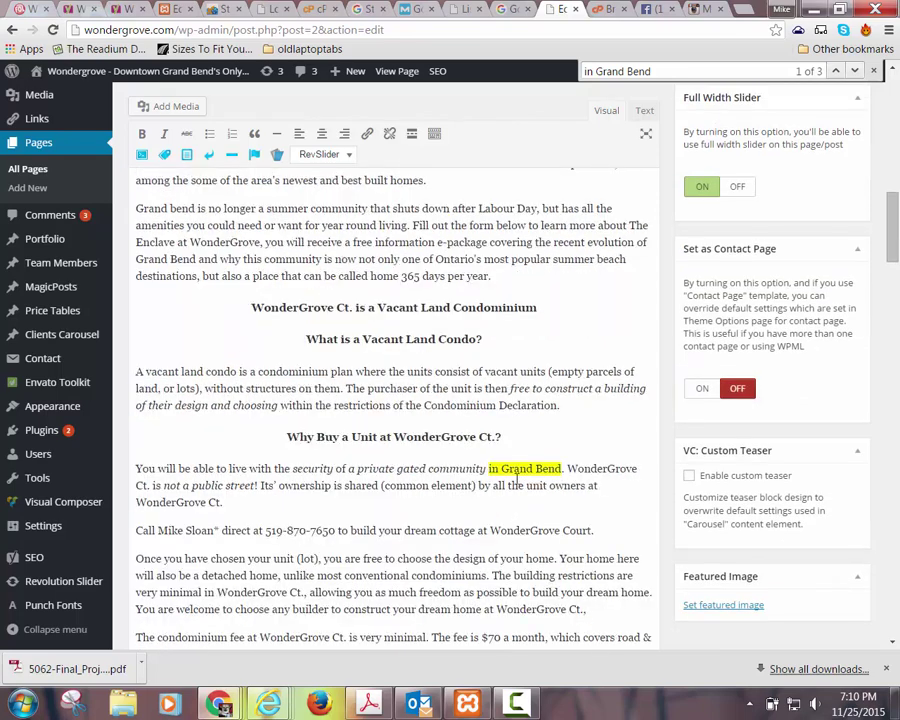
double_click(494, 468)
key(BackSpace)
scroll(601, 490, down, 2)
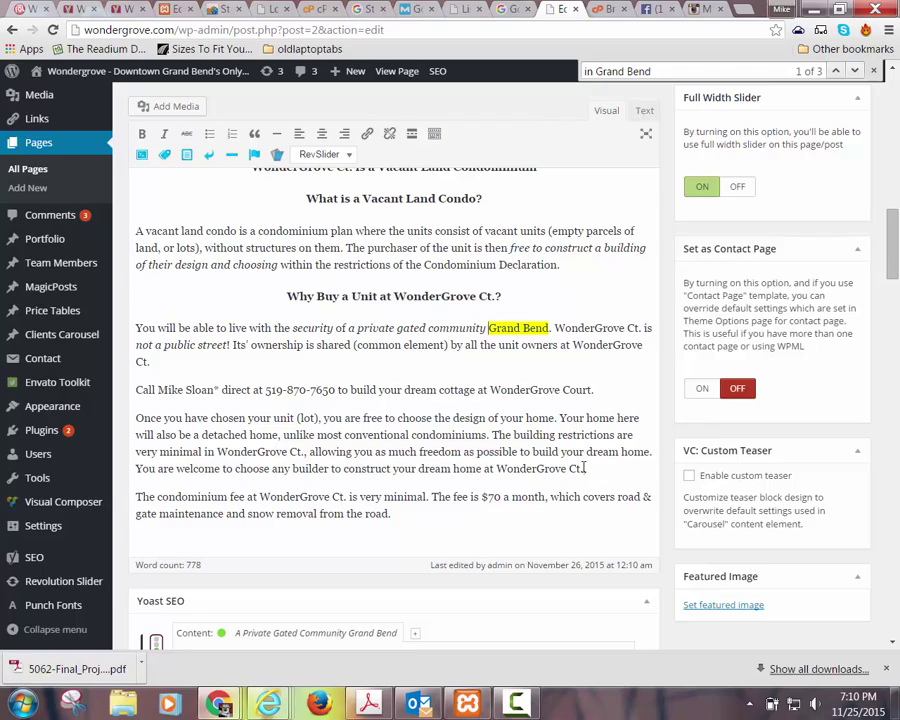
scroll(580, 474, down, 2)
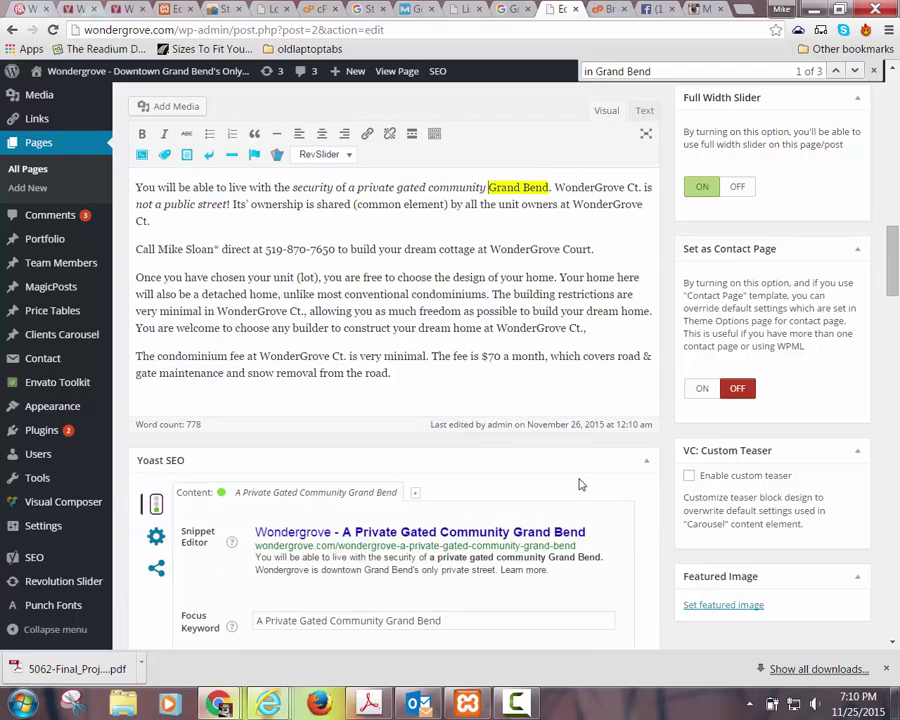
Update the page and review the Yoast content analysis, especially the recommendation about the focus keyword's place in the page title
scroll(587, 474, down, 2)
scroll(595, 446, up, 10)
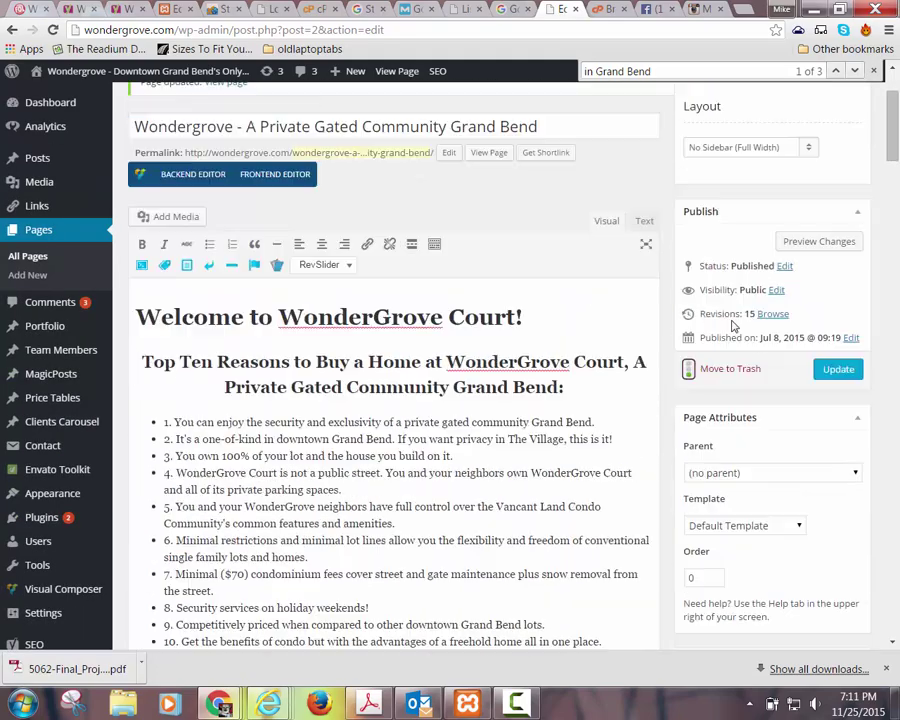
scroll(733, 325, up, 2)
click(838, 568)
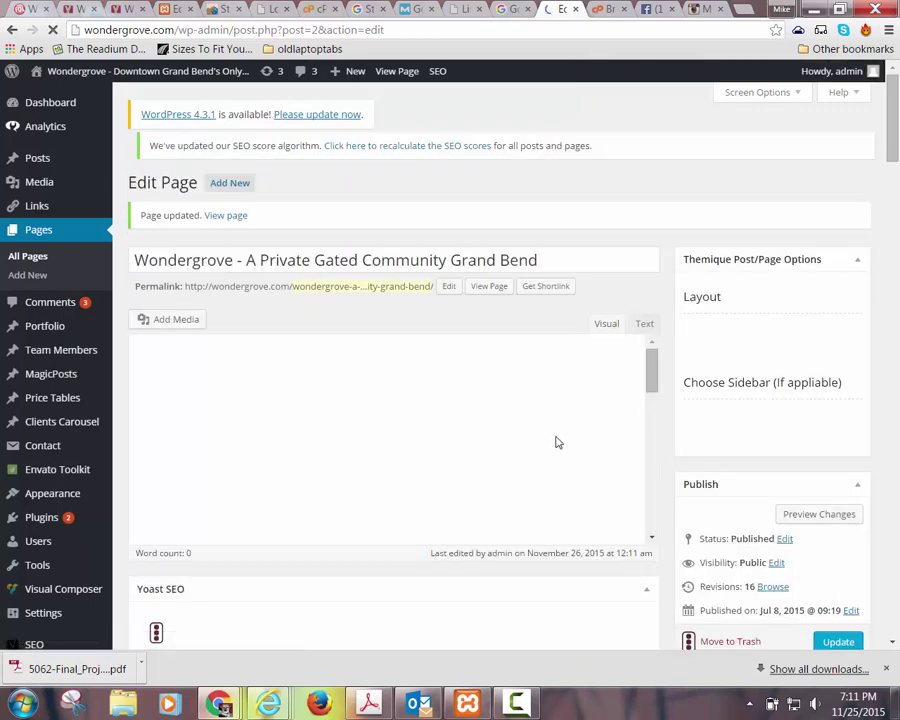
scroll(556, 442, down, 1)
scroll(556, 440, down, 2)
scroll(556, 434, up, 3)
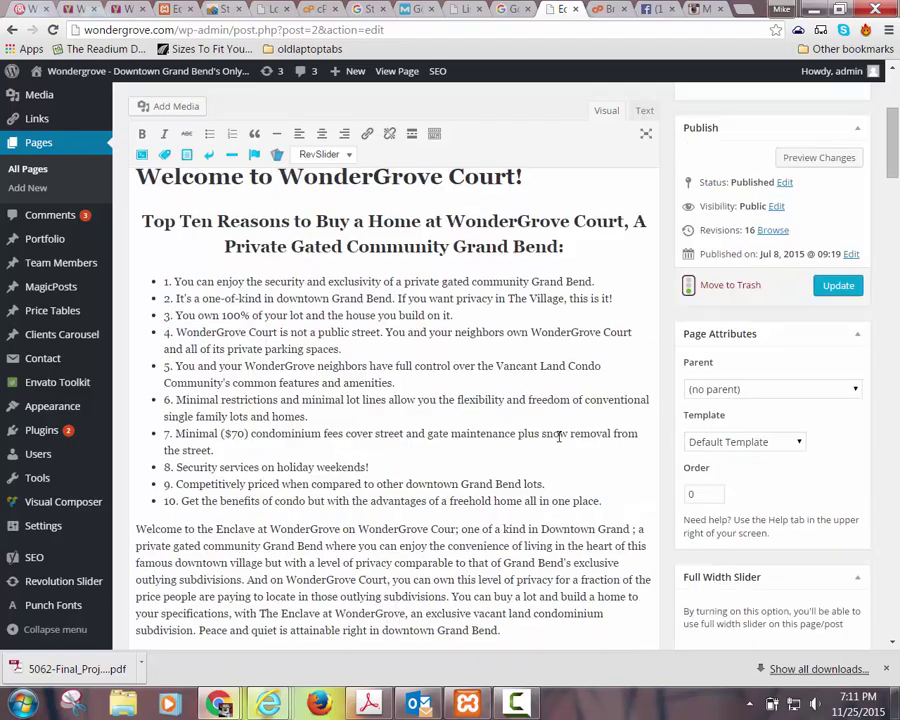
scroll(558, 440, down, 15)
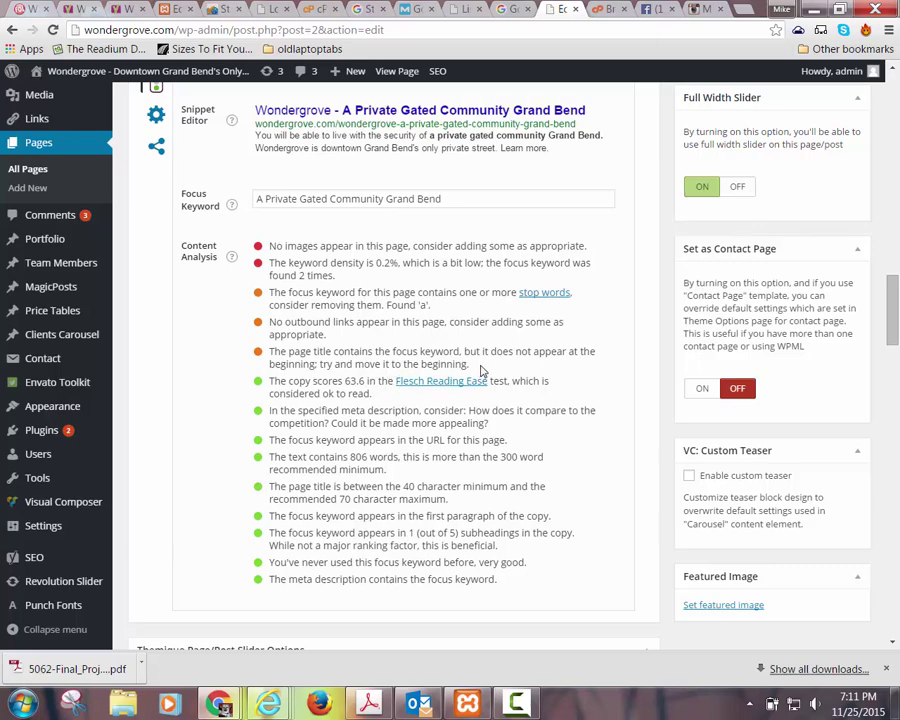
drag(474, 366, 257, 344)
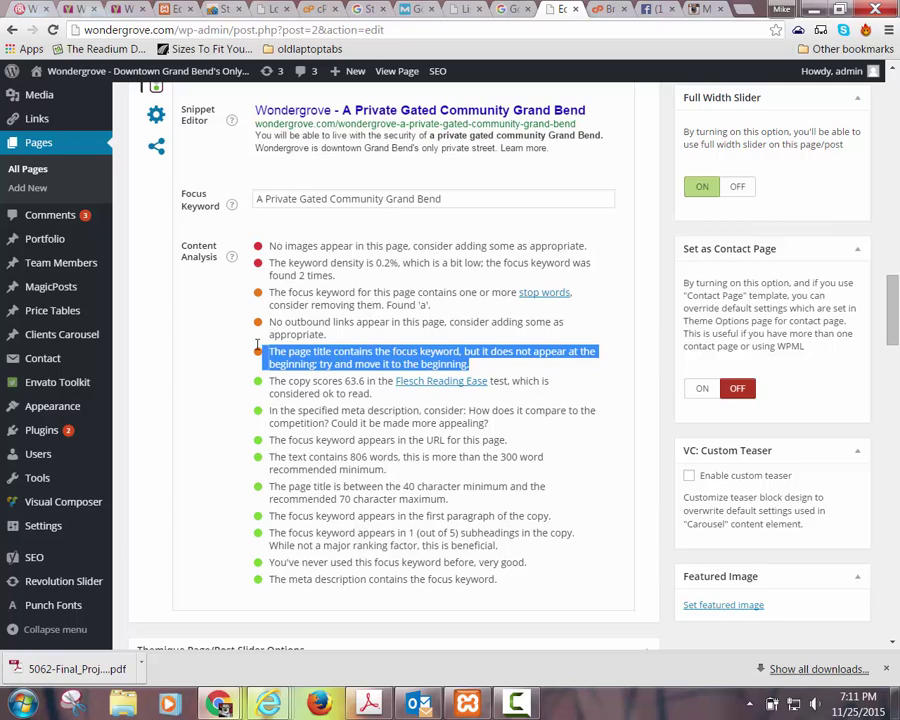
click(430, 315)
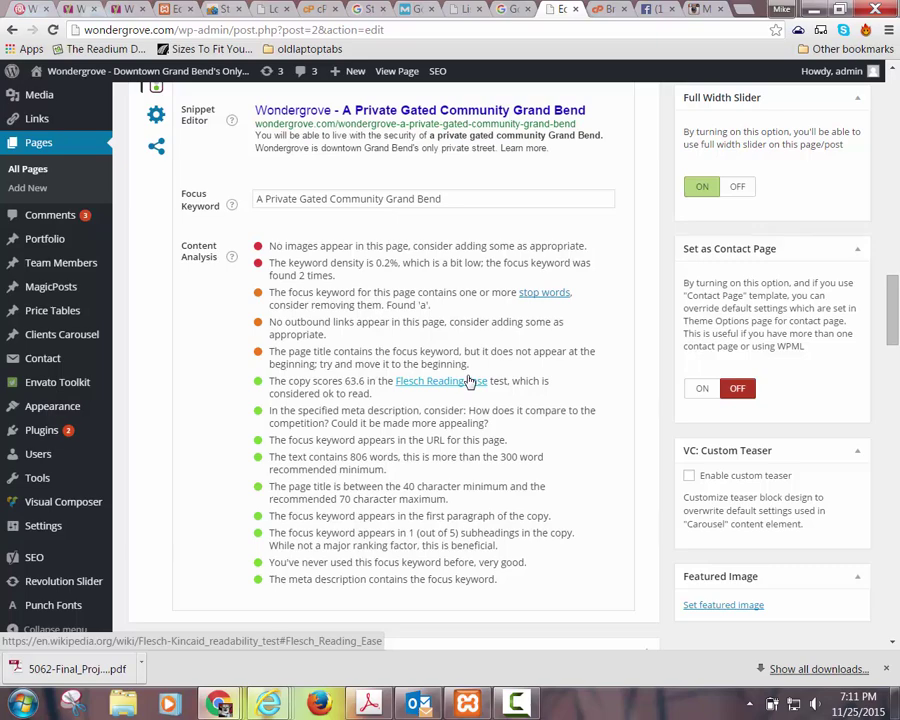
Delete the leading "A" from the focus keyword and from "A Private Gated Community Grand Bend" in the snippet's SEO title
scroll(320, 285, up, 3)
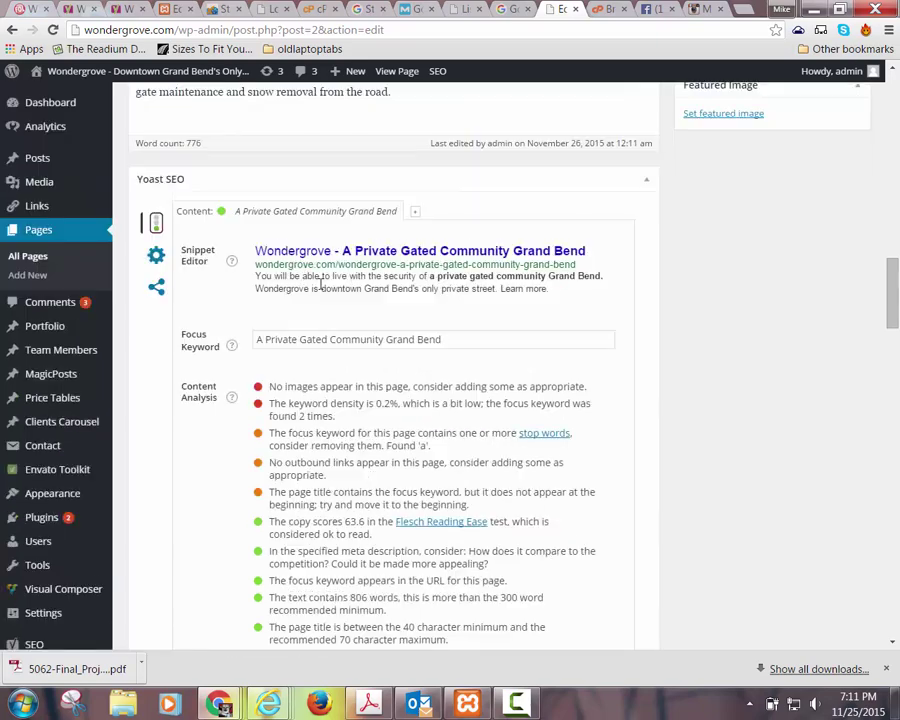
drag(268, 342, 229, 346)
key(BackSpace)
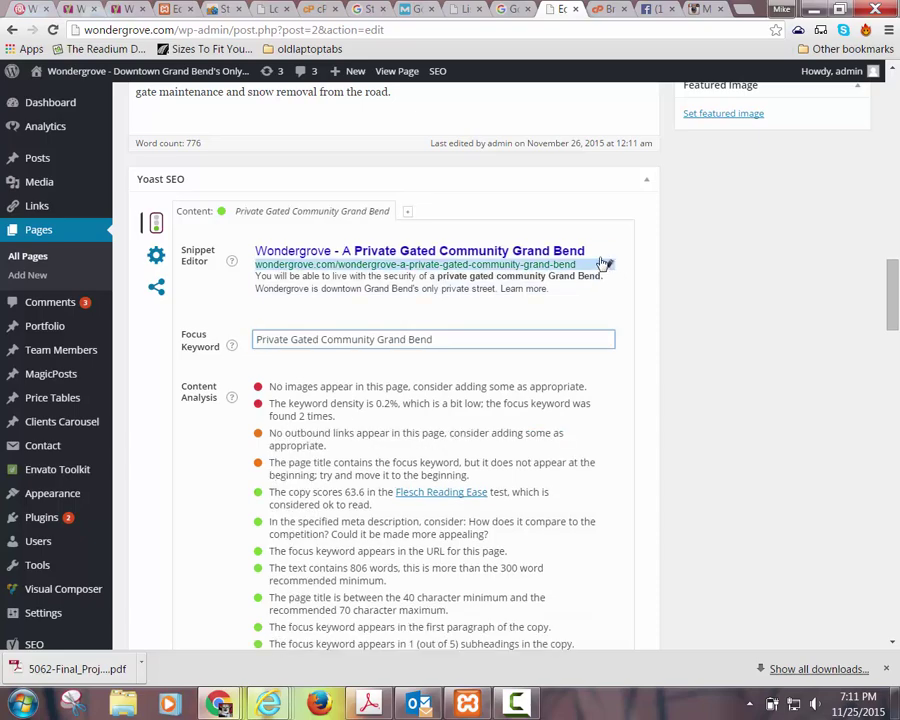
click(541, 251)
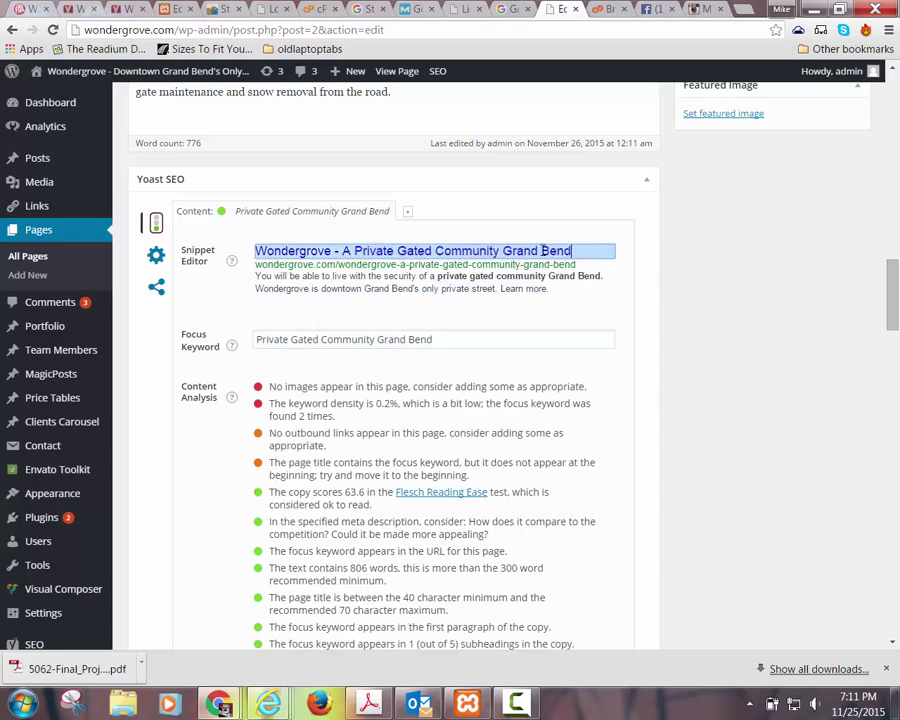
double_click(348, 251)
key(BackSpace)
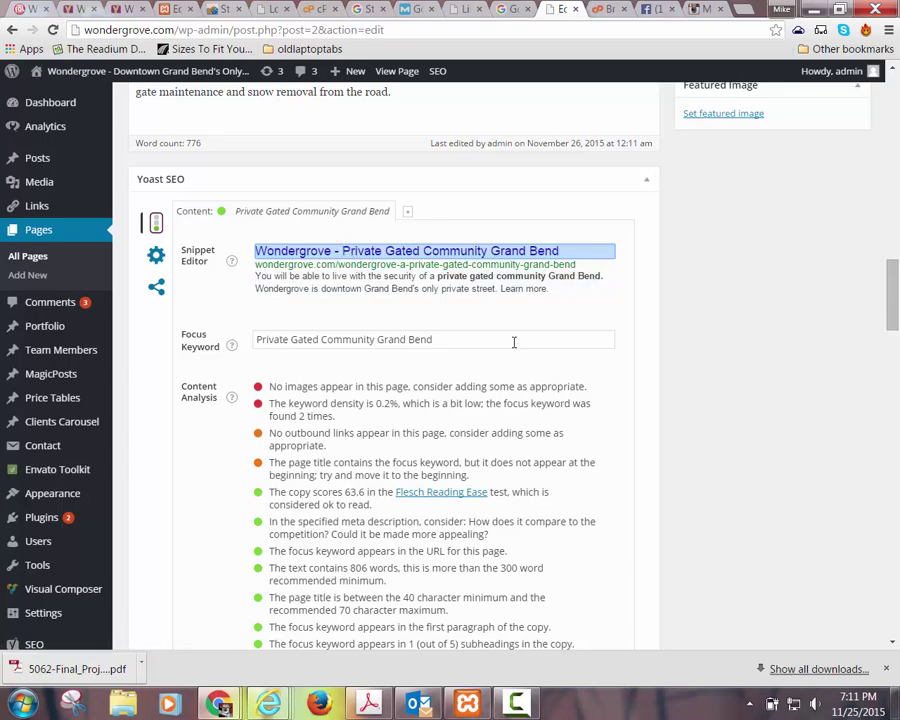
Update the page and review the refreshed Yoast content analysis, including the Flesch Reading Ease item
click(514, 342)
scroll(792, 398, up, 7)
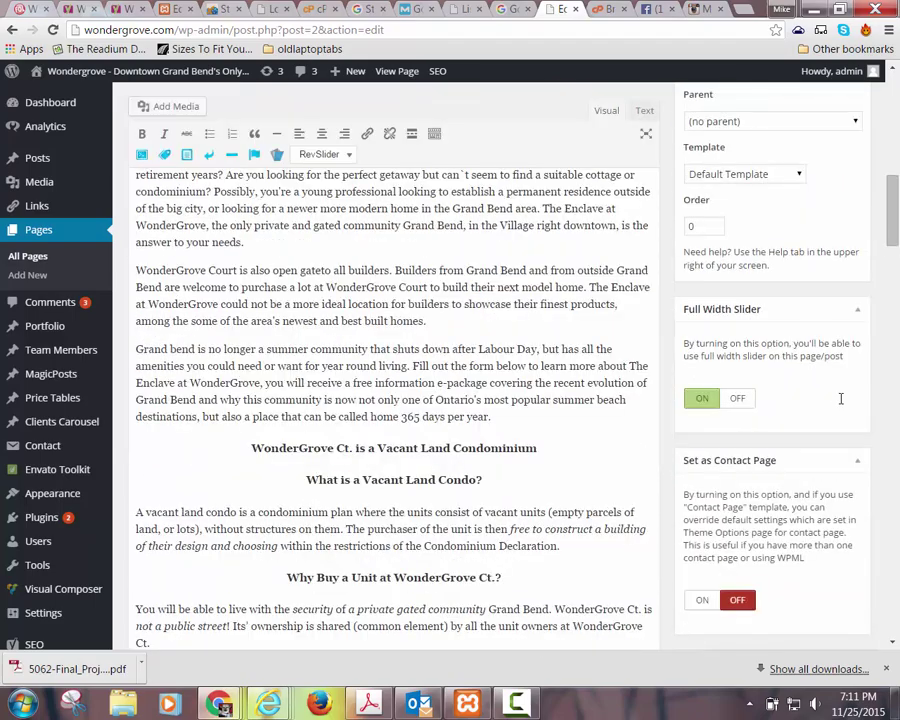
scroll(840, 398, up, 4)
click(838, 413)
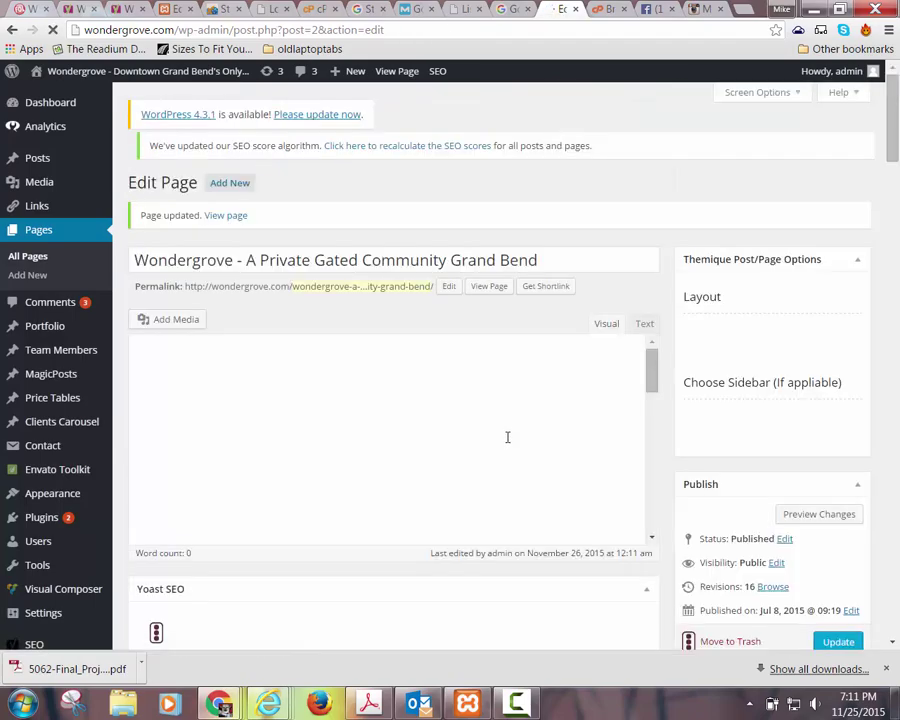
scroll(507, 437, down, 10)
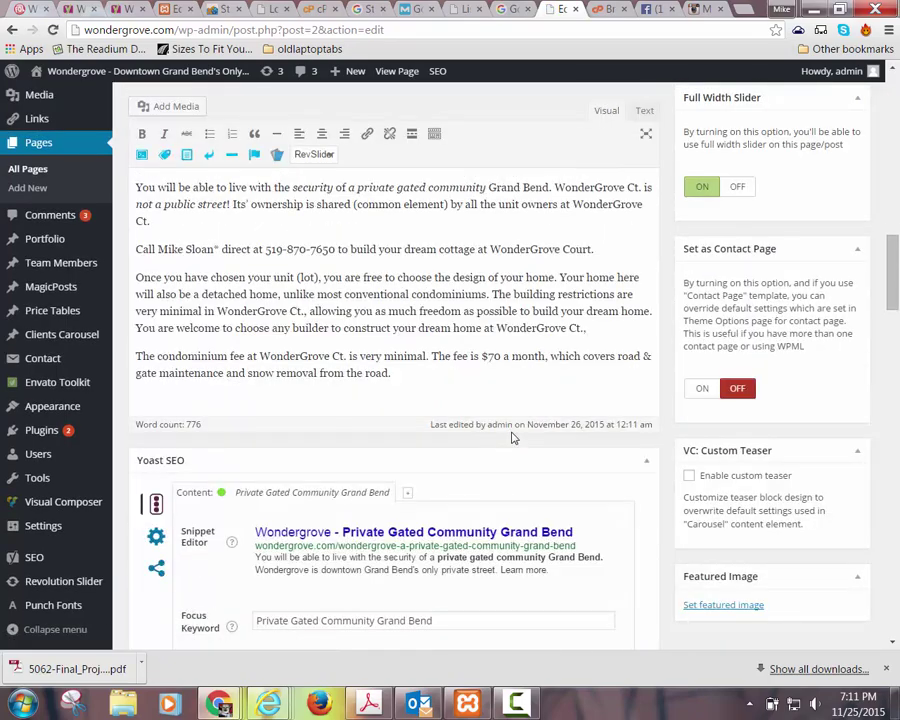
scroll(512, 437, down, 5)
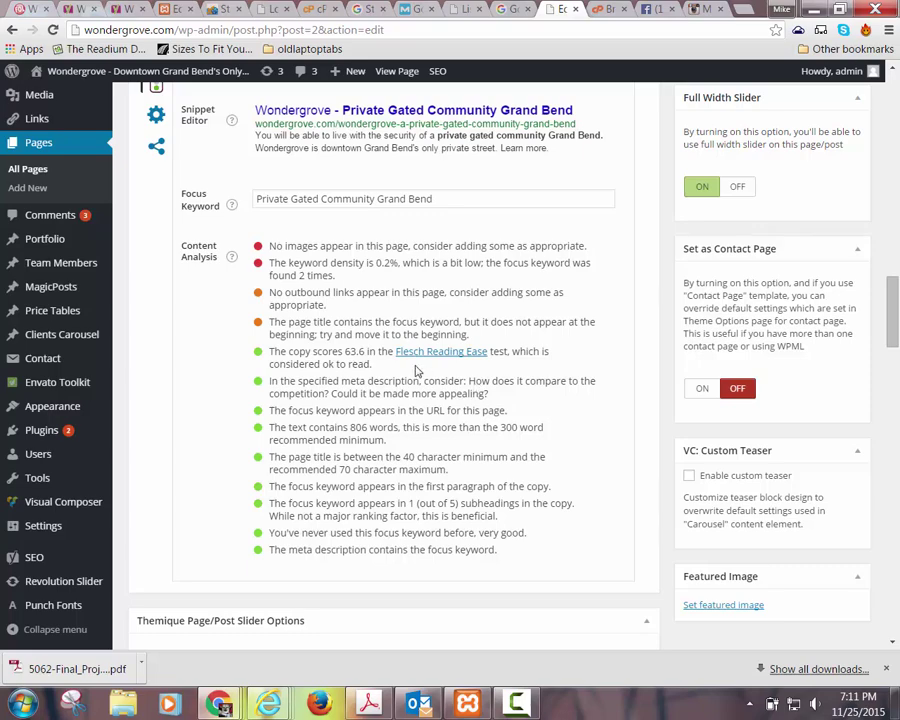
drag(392, 372, 245, 358)
click(397, 407)
Look through the page title, the Top Ten Reasons list and the body paragraphs of the page copy
scroll(422, 368, up, 6)
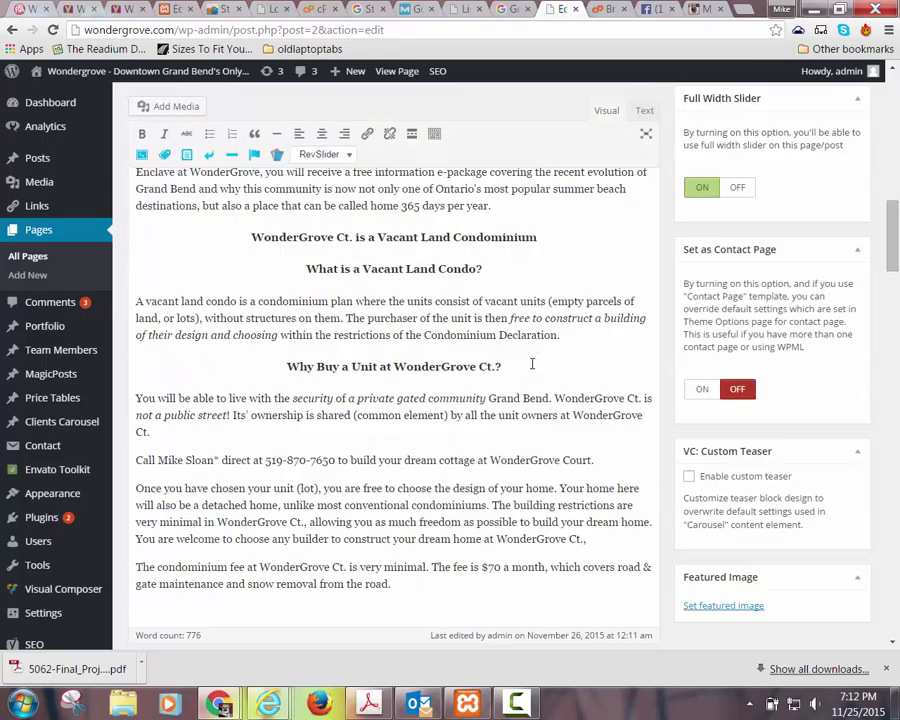
scroll(532, 364, up, 12)
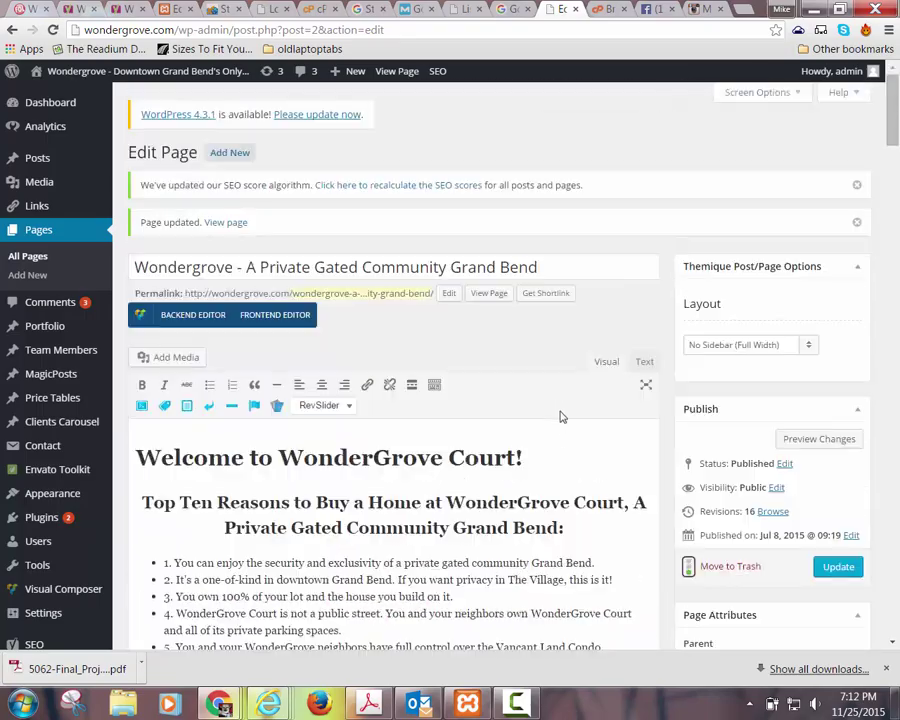
scroll(565, 444, down, 1)
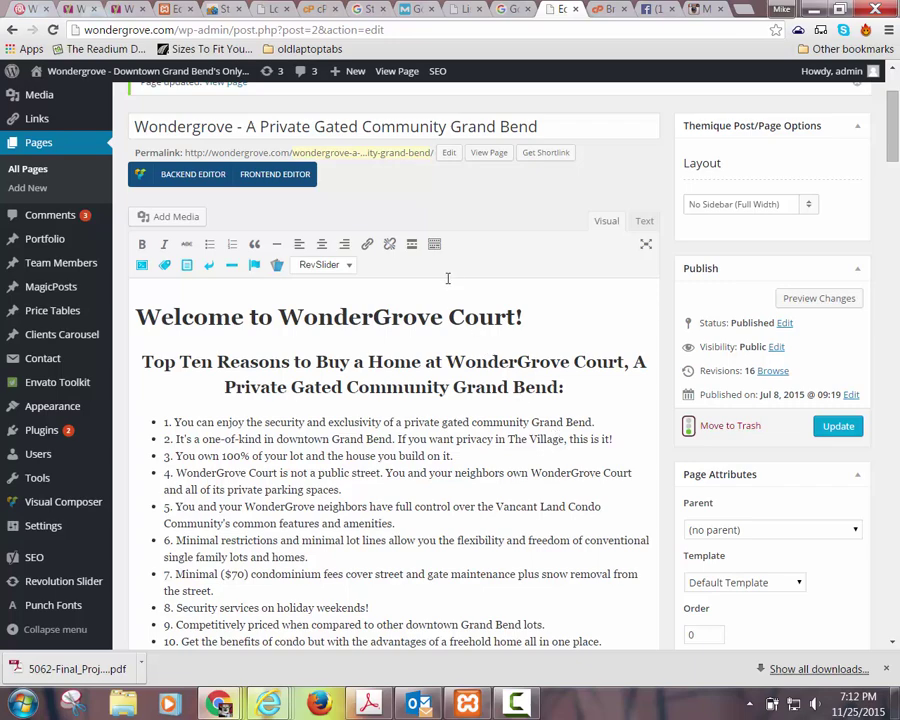
scroll(444, 275, down, 15)
scroll(356, 378, up, 15)
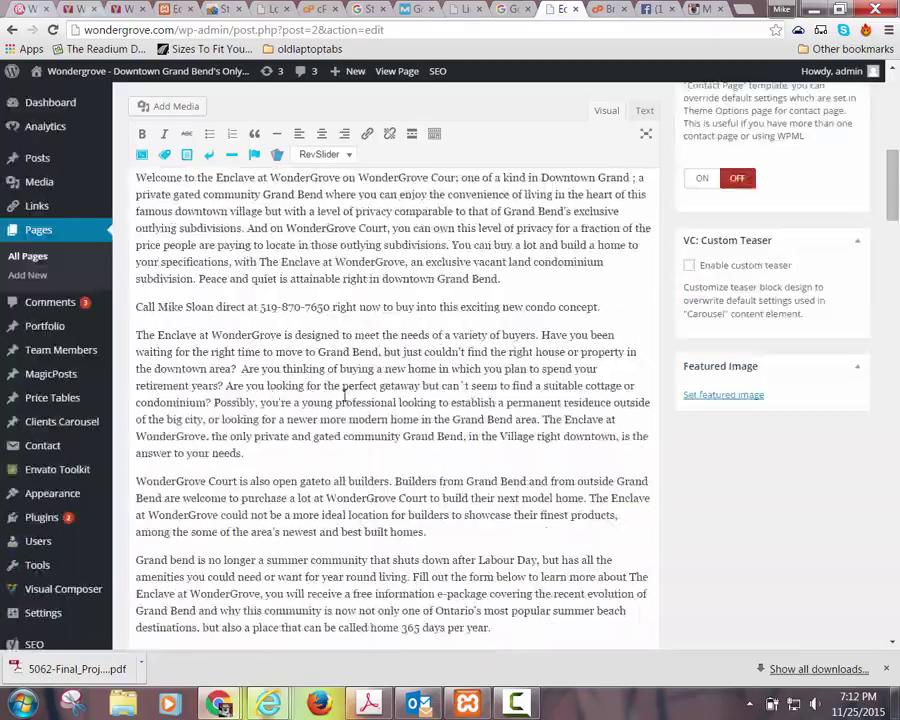
scroll(290, 420, down, 3)
scroll(299, 422, down, 5)
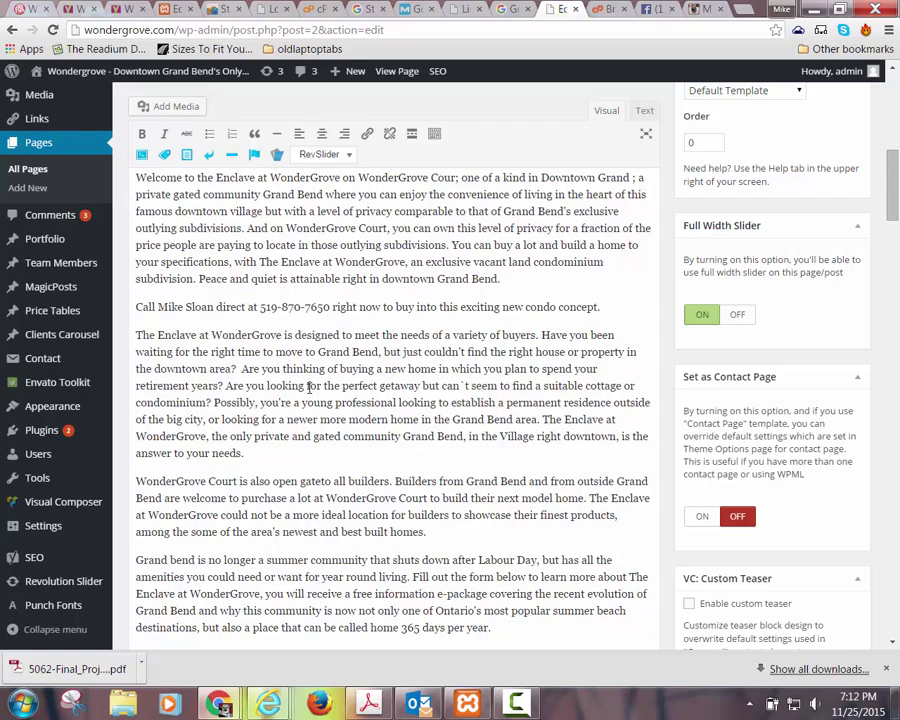
scroll(474, 383, up, 4)
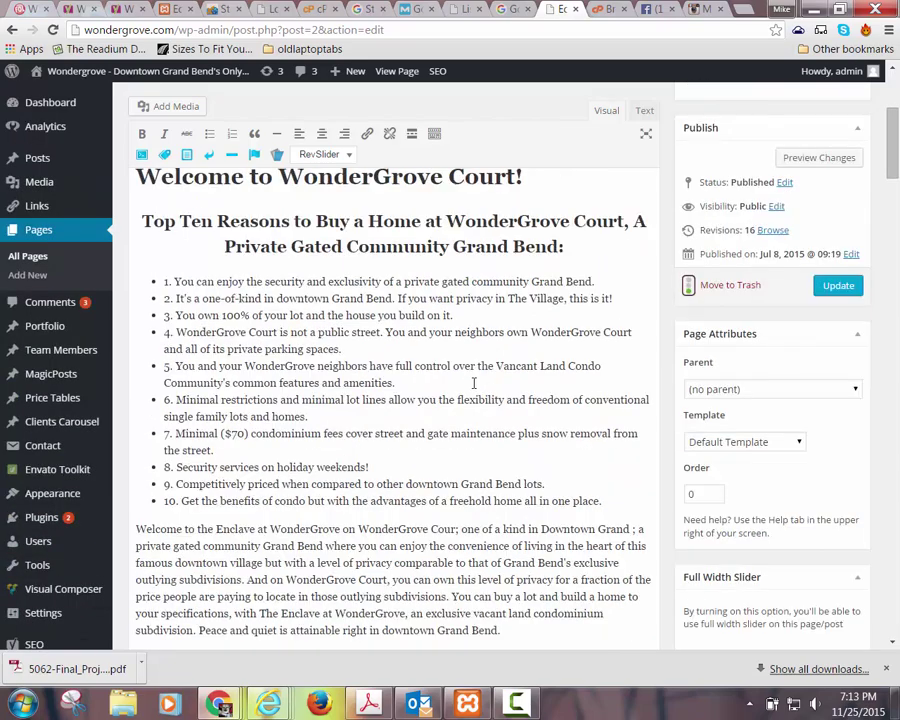
Change the page title to "Wondergrove - Private Gated Community Grand Bend" and update the page
scroll(474, 383, up, 3)
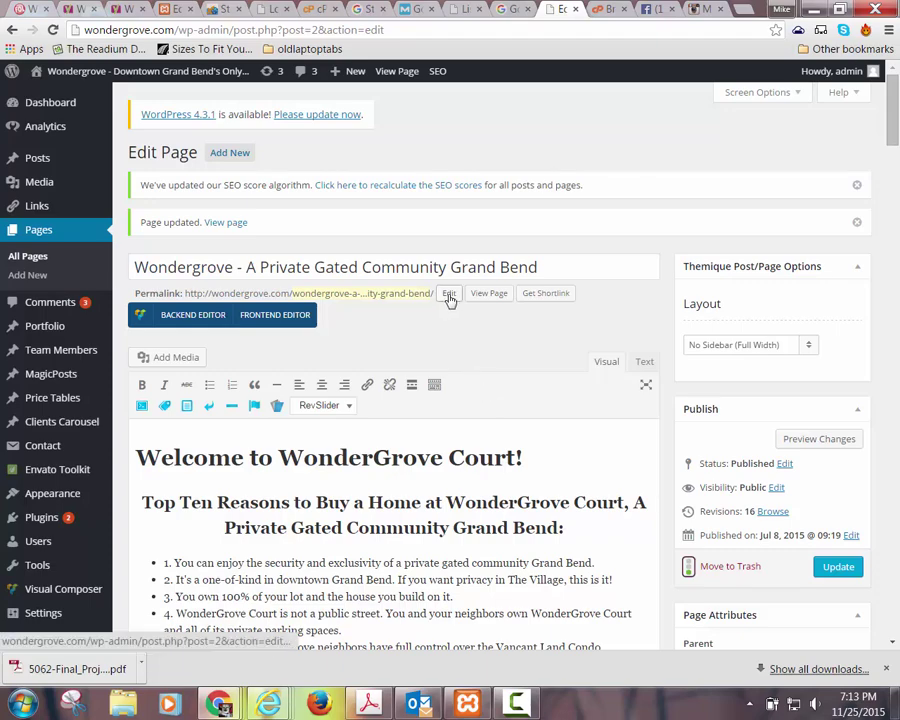
click(261, 267)
key(BackSpace)
key(BackSpace)
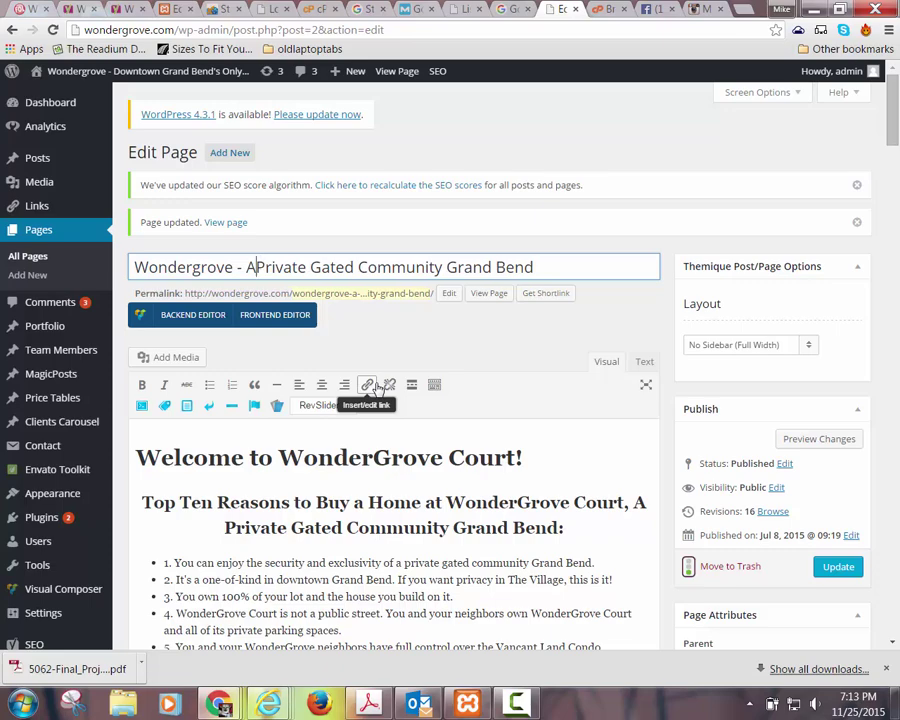
click(856, 567)
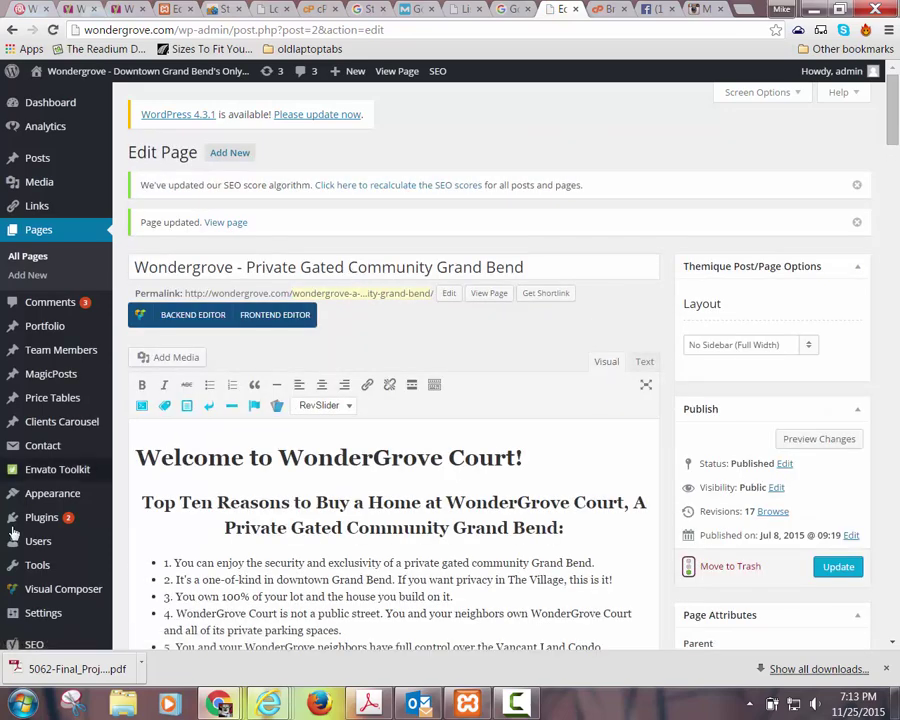
Look through the Yoast SEO General settings and the Titles & Metas settings
scroll(38, 530, down, 2)
mouse_move(24, 555)
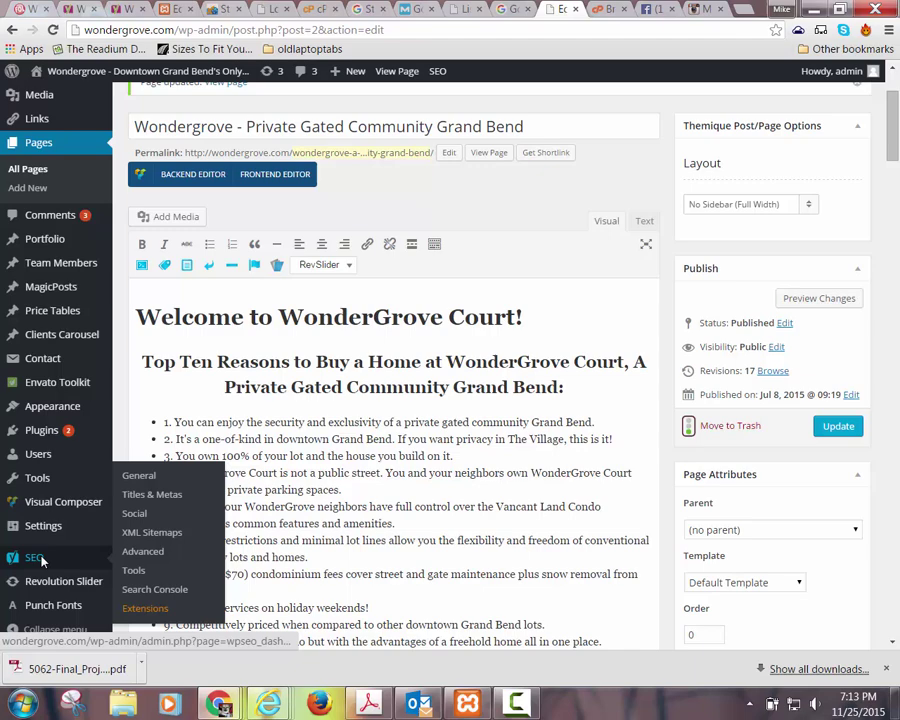
click(168, 532)
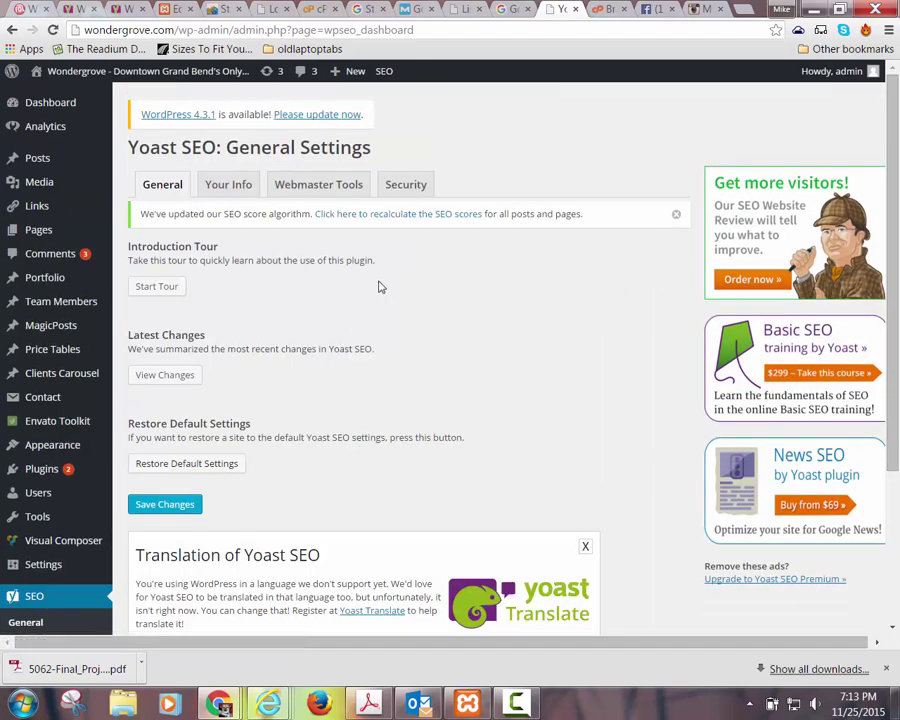
scroll(377, 285, down, 2)
scroll(370, 282, up, 2)
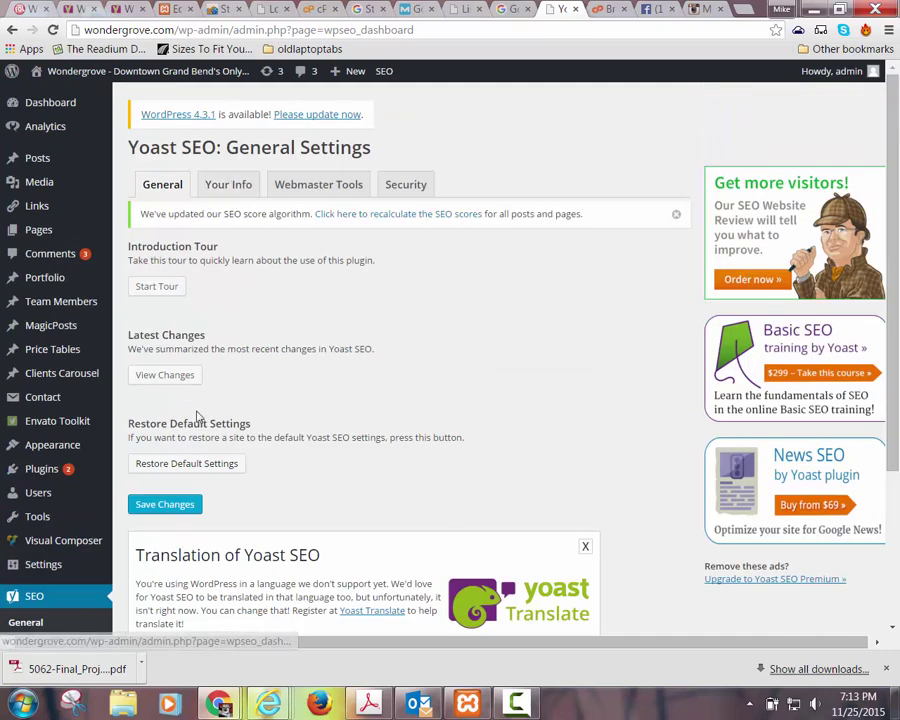
click(26, 622)
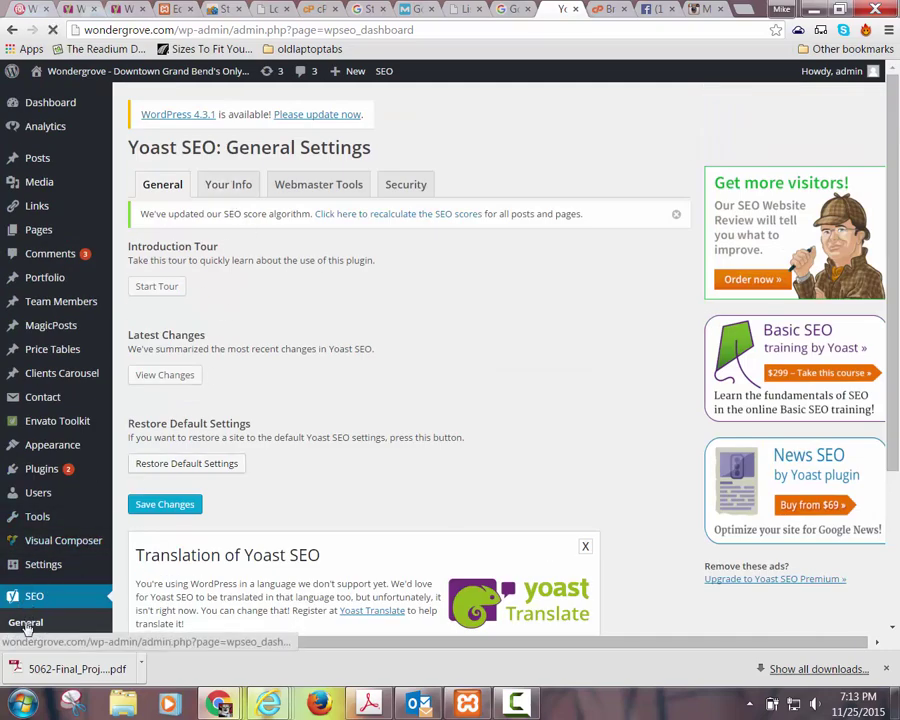
scroll(290, 430, down, 2)
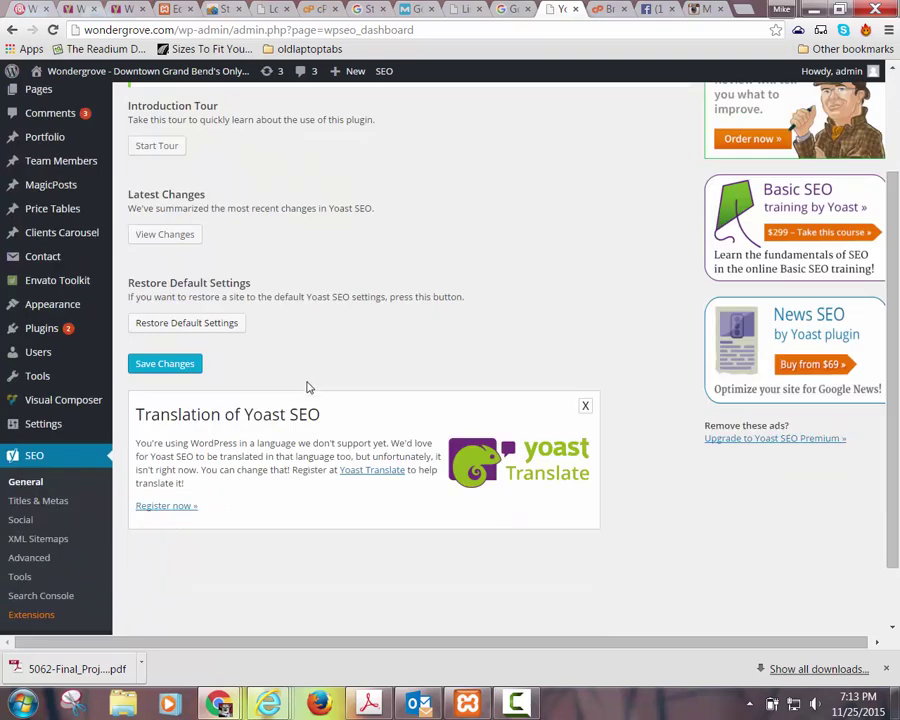
scroll(250, 410, down, 2)
click(50, 432)
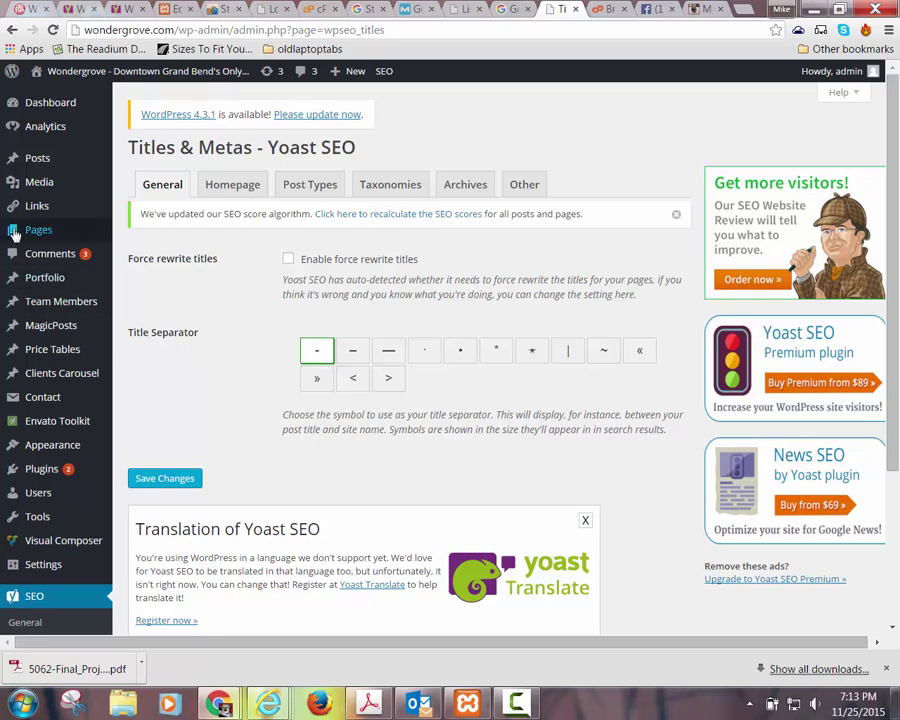
Return to the list of pages and open "Wondergrove – Private Gated Community Grand Bend" for editing
click(138, 231)
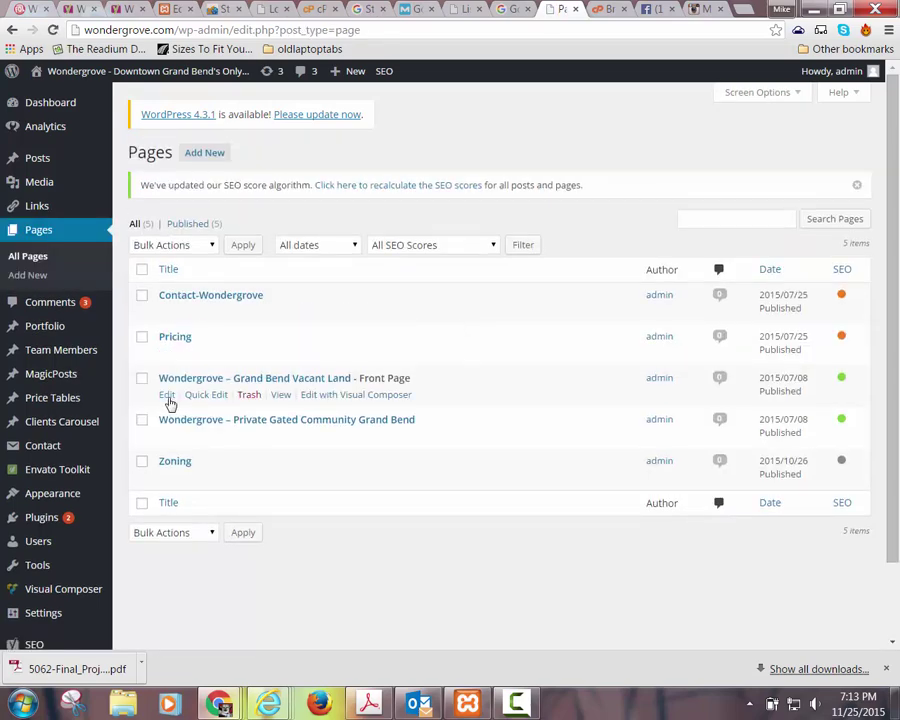
click(167, 397)
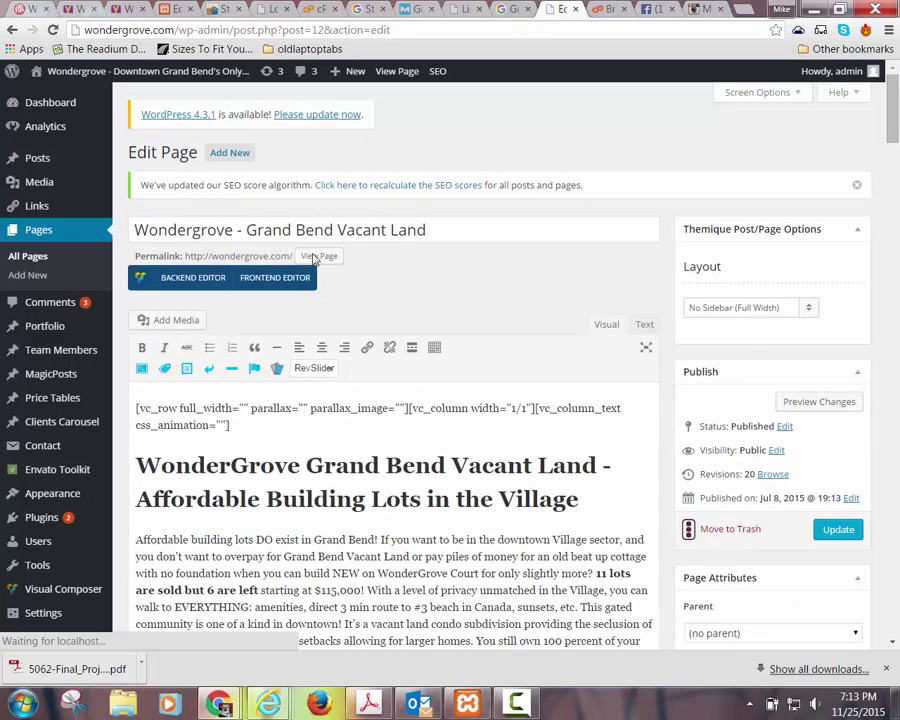
click(40, 231)
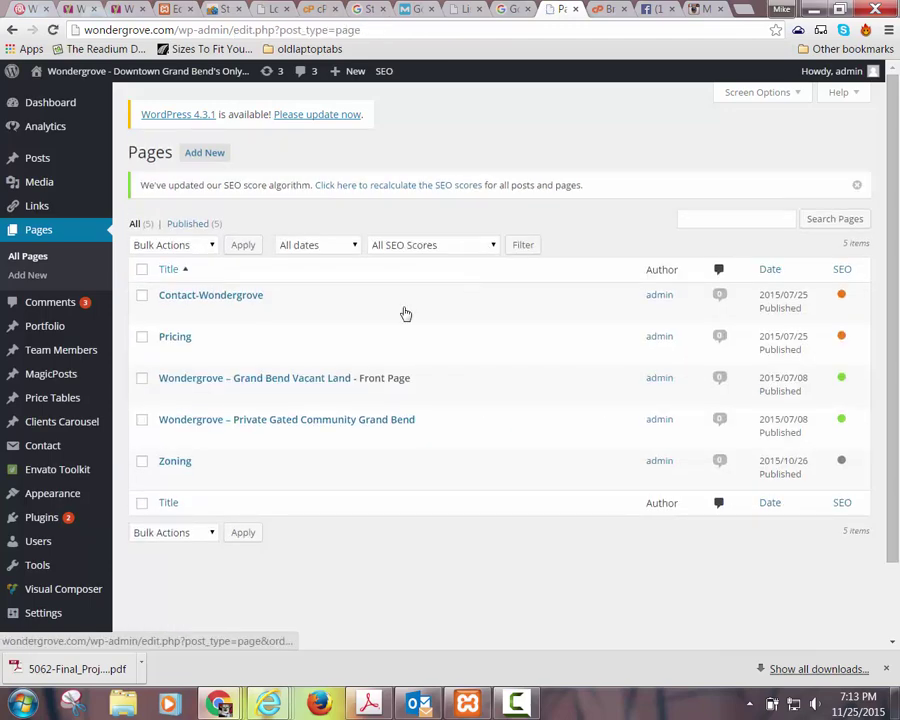
click(169, 397)
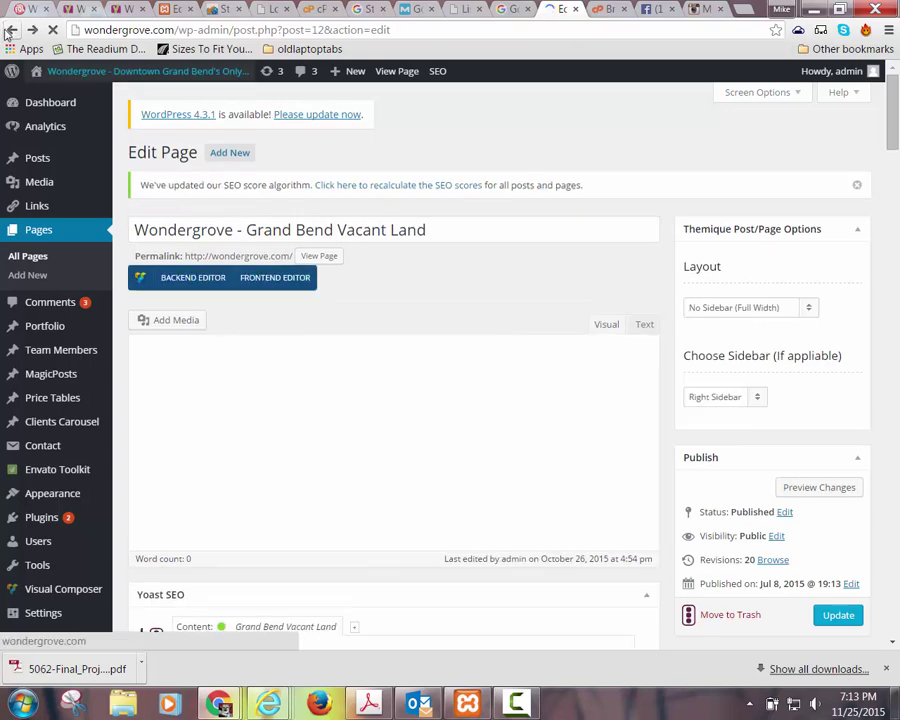
click(11, 30)
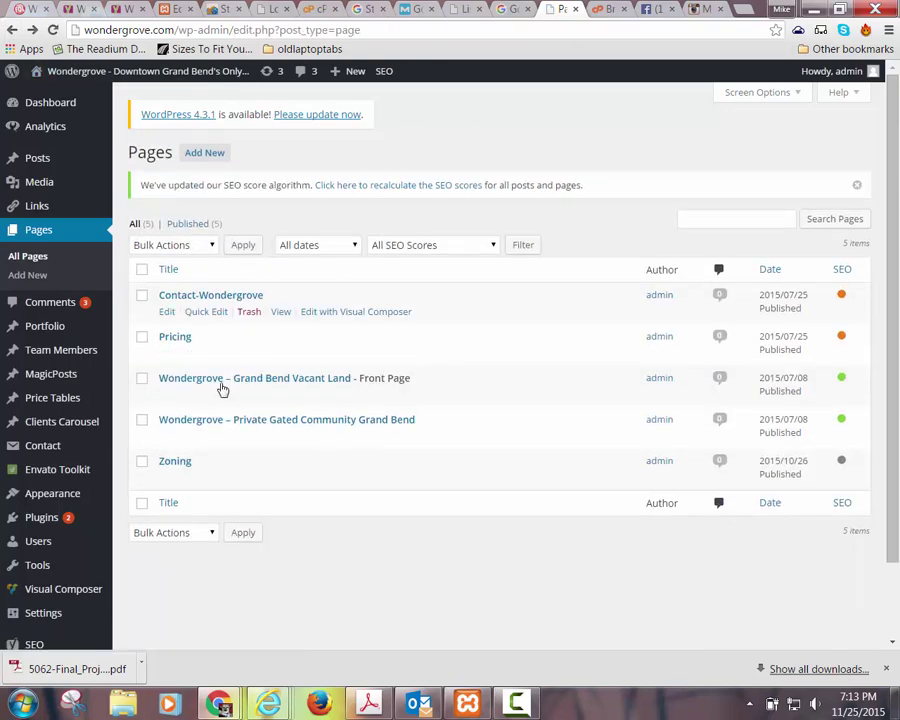
click(167, 435)
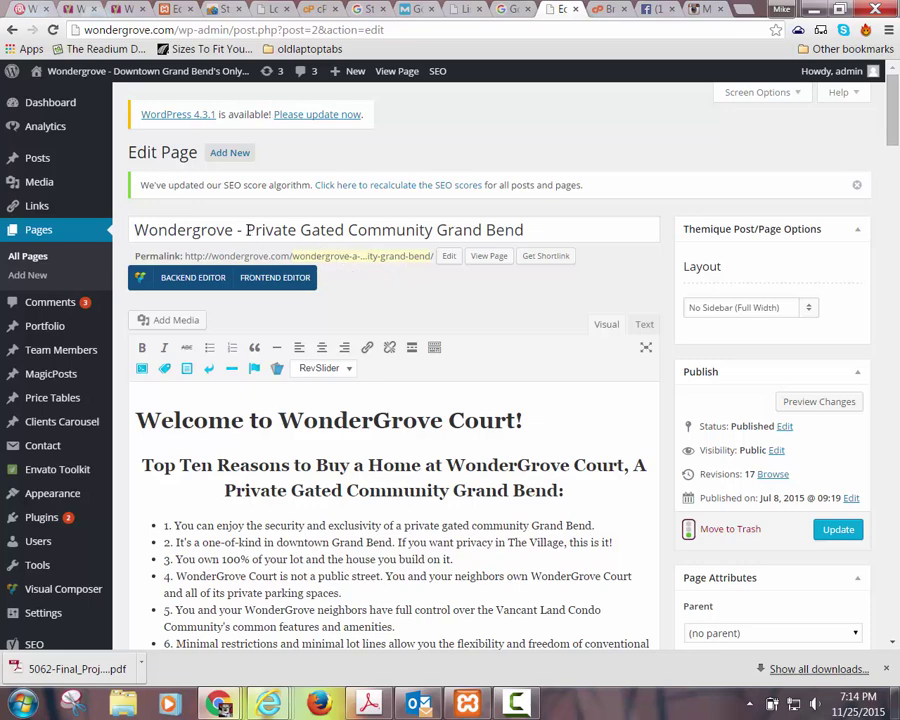
Compare the focus phrase in the page title with the Yoast SEO content analysis results of the page
drag(246, 230, 550, 228)
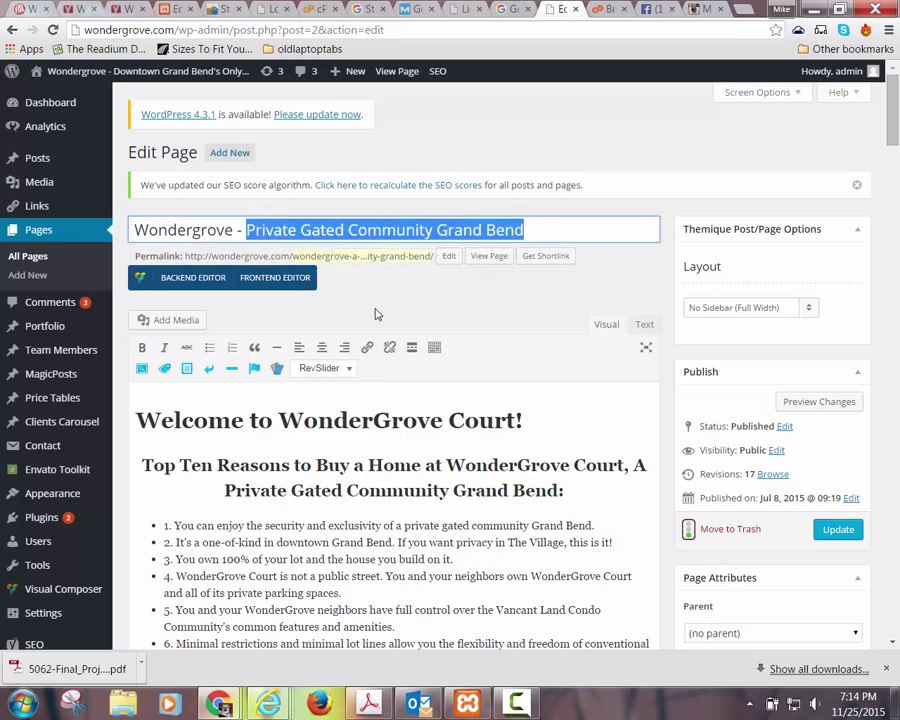
drag(135, 230, 610, 237)
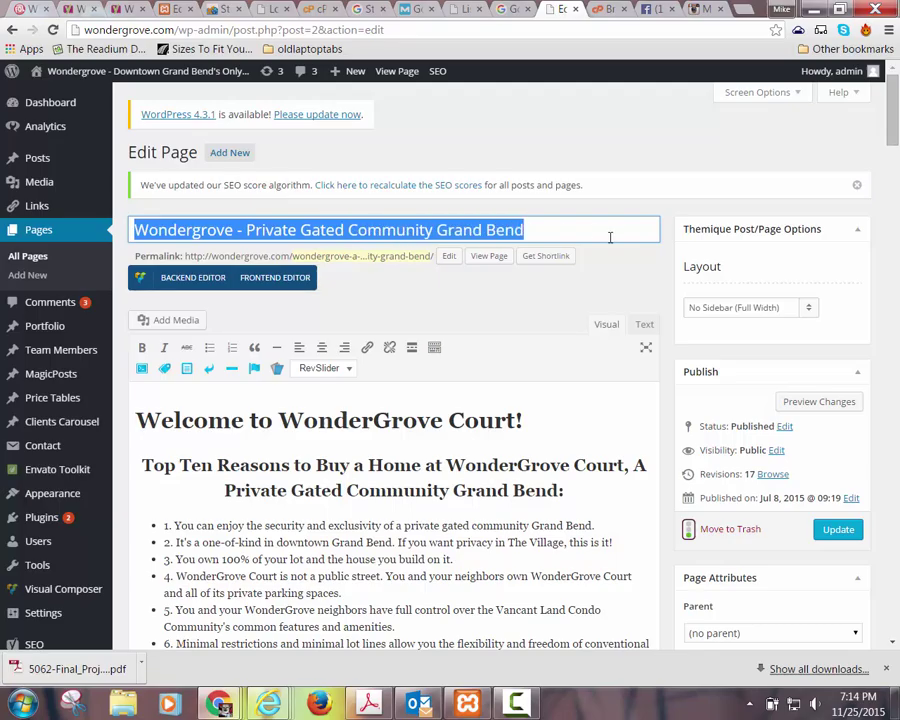
scroll(458, 318, down, 4)
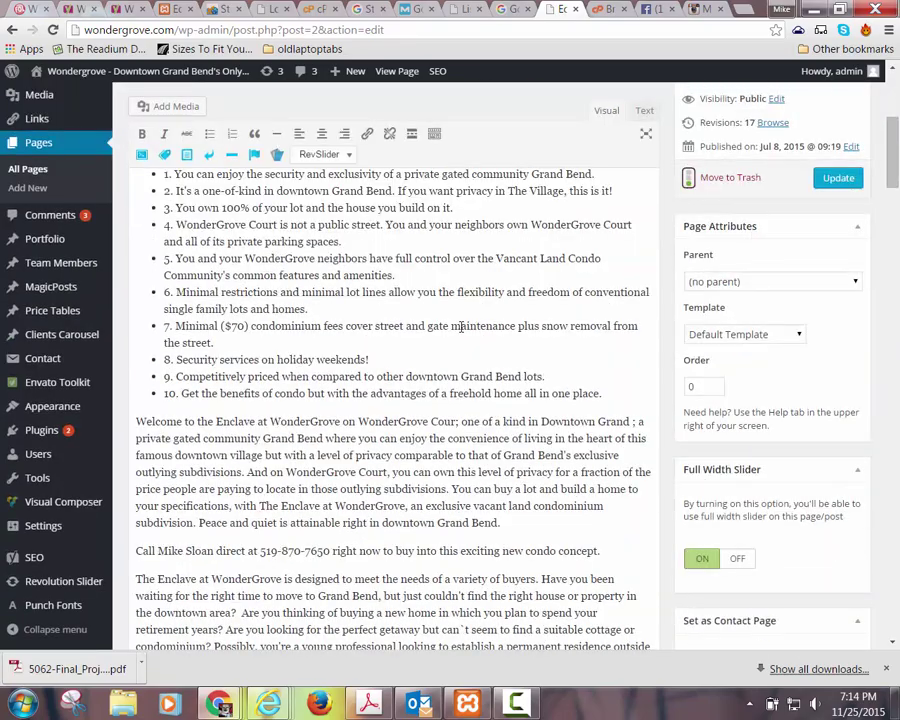
scroll(461, 326, down, 15)
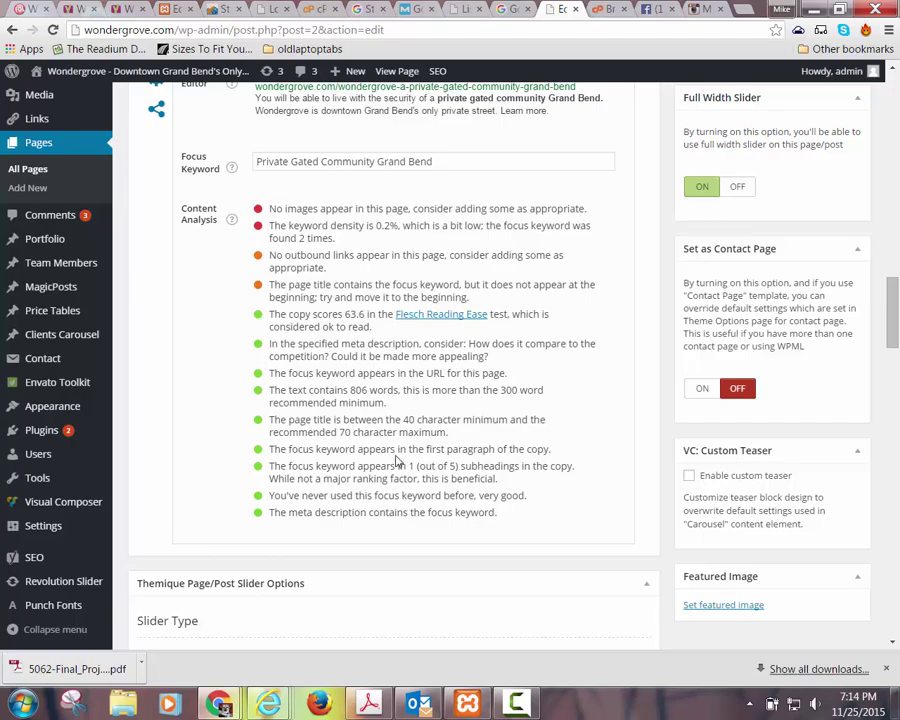
scroll(410, 436, up, 10)
scroll(410, 436, up, 6)
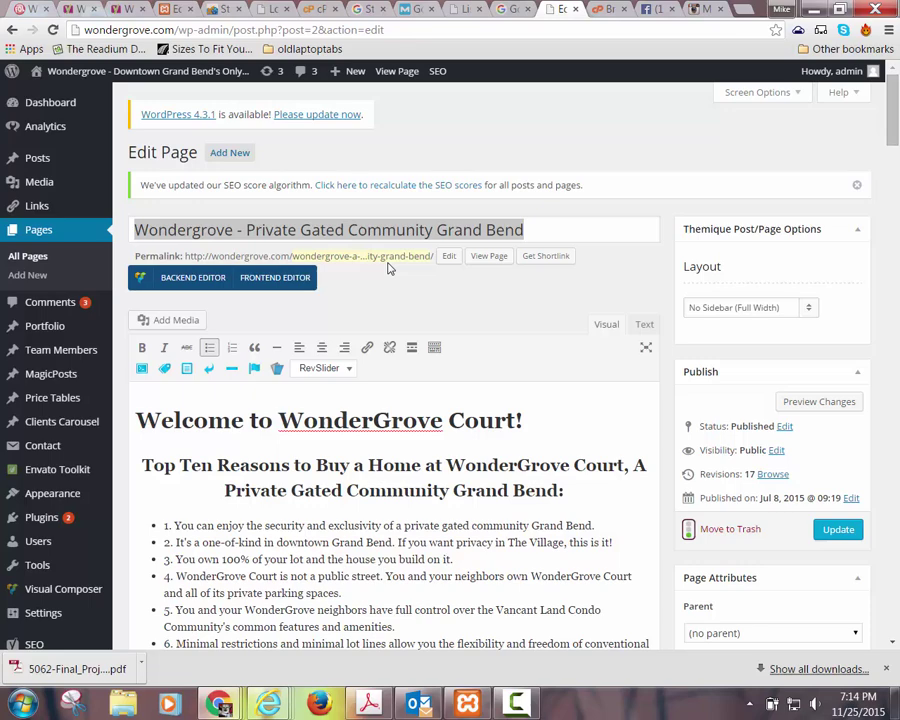
Visit the live site, return to the dashboard and open the About item of the Main navigation menu
click(56, 72)
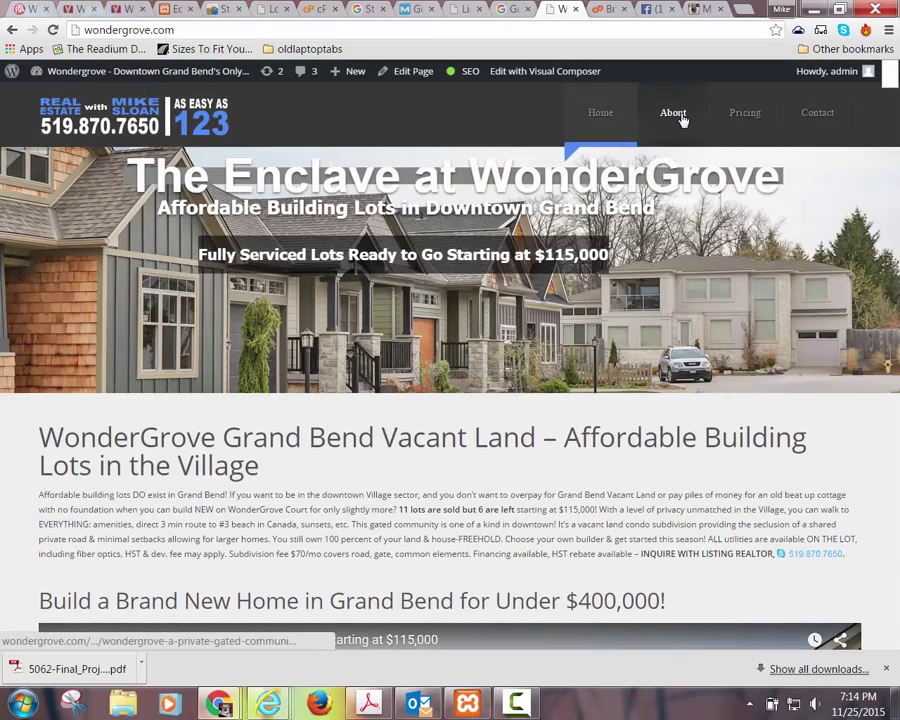
mouse_move(118, 73)
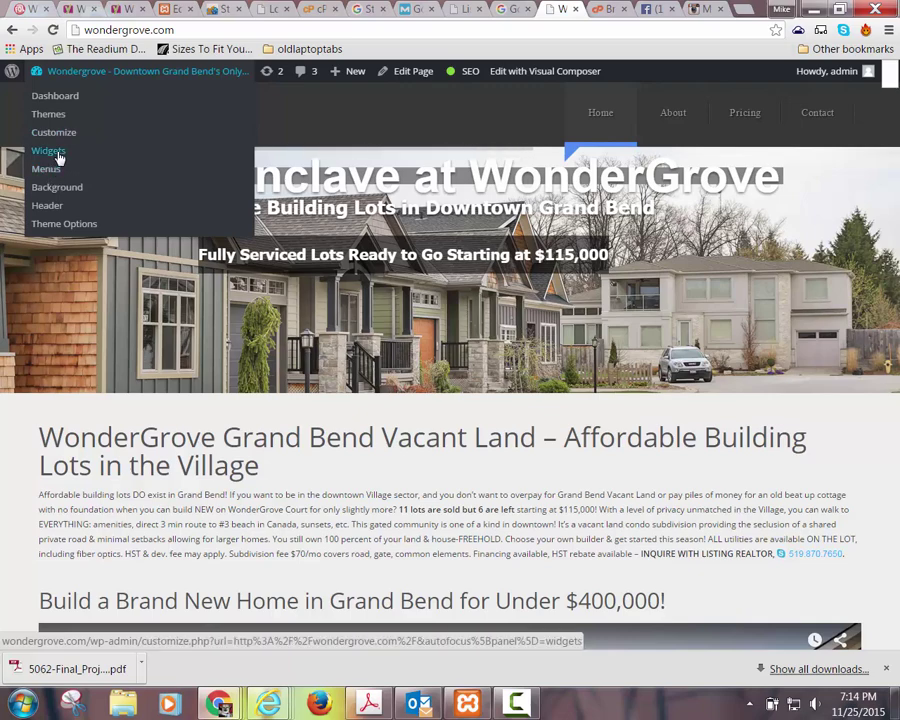
click(60, 97)
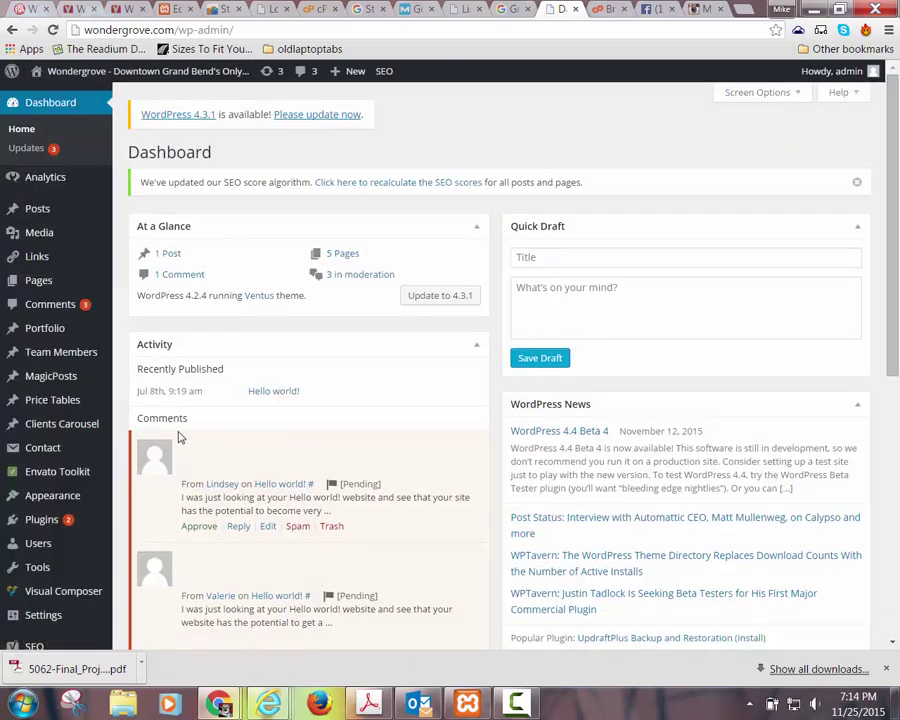
mouse_move(55, 495)
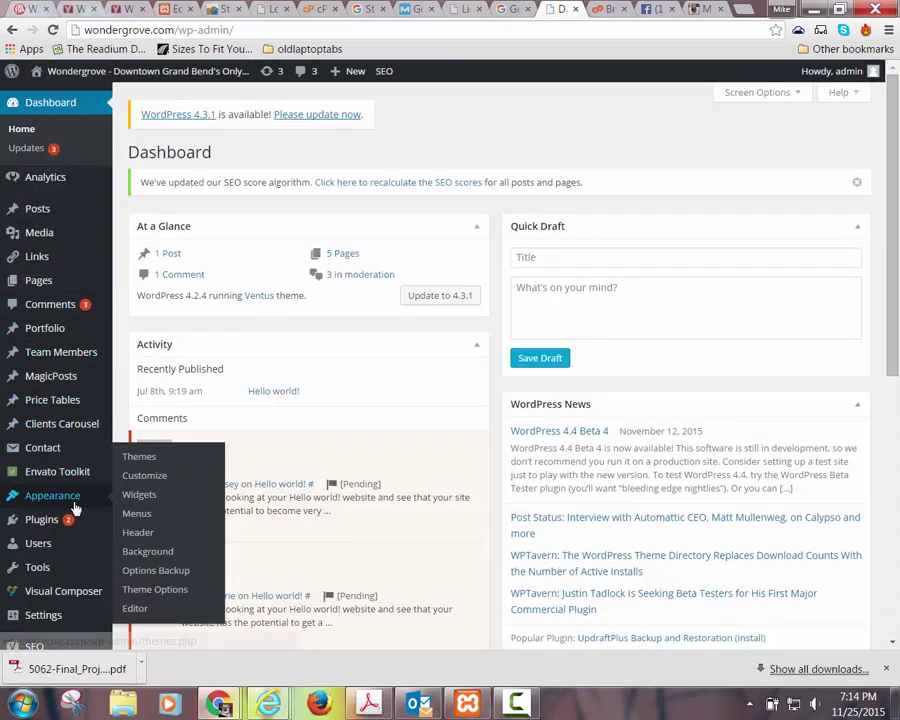
click(130, 514)
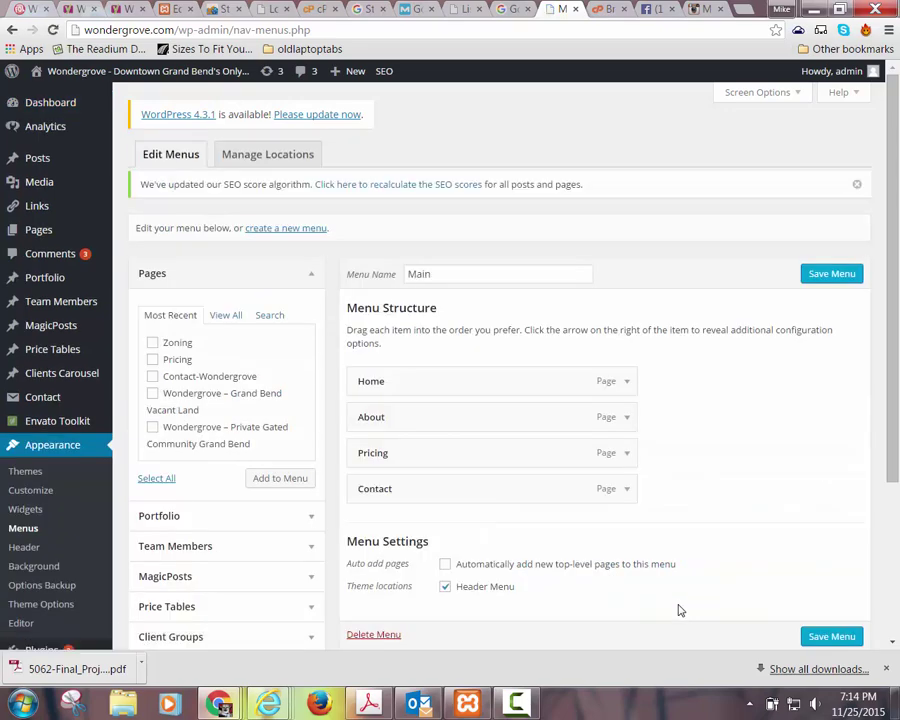
click(624, 418)
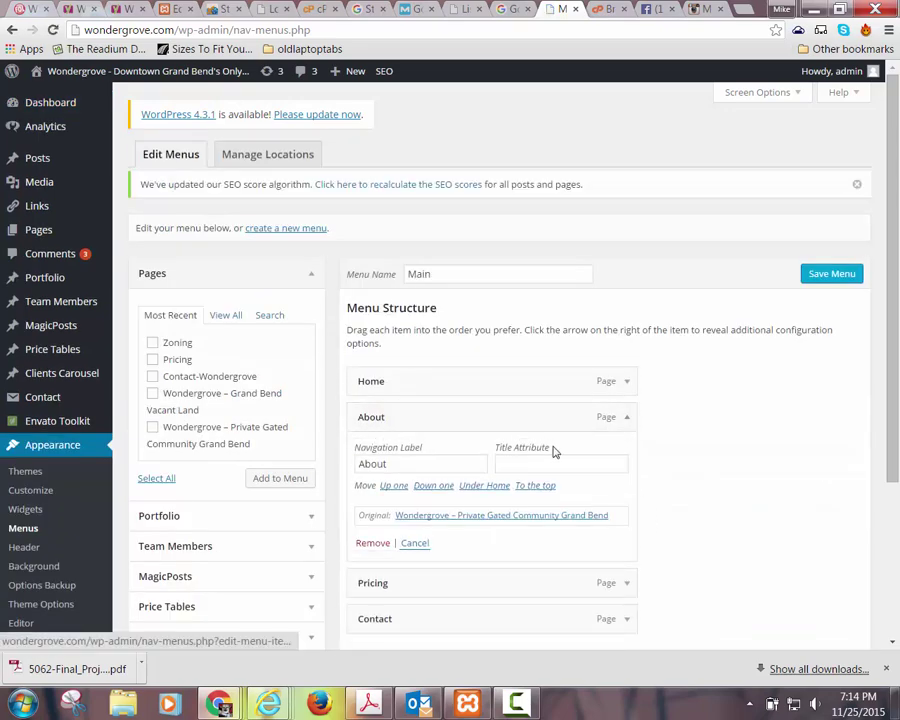
Re-enter "About" as the About item's navigation label and save the Main menu
double_click(393, 466)
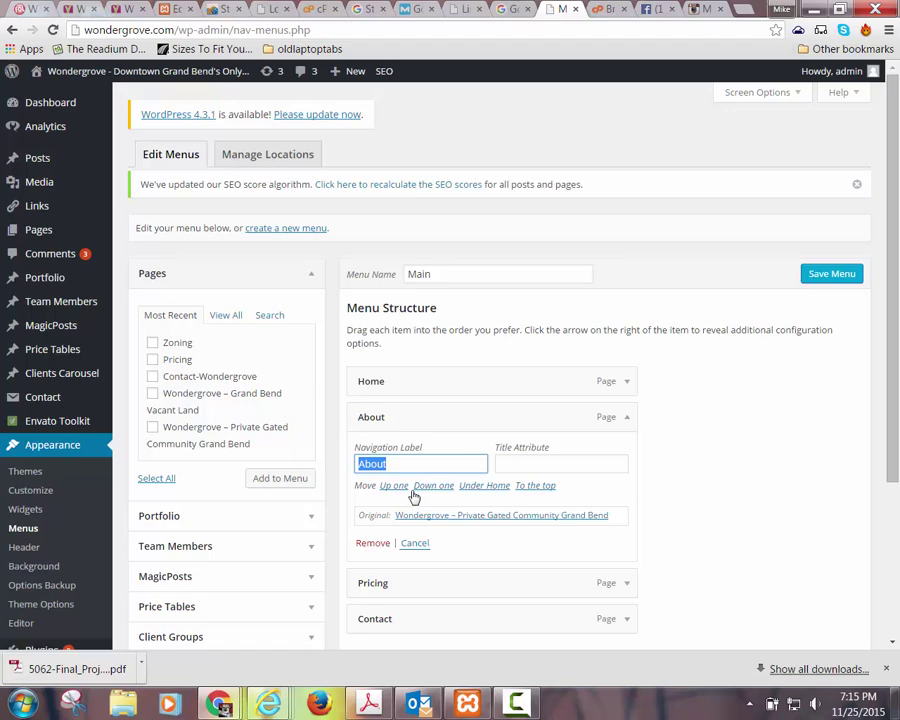
text(Vacant)
key(ctrl+a)
key(BackSpace)
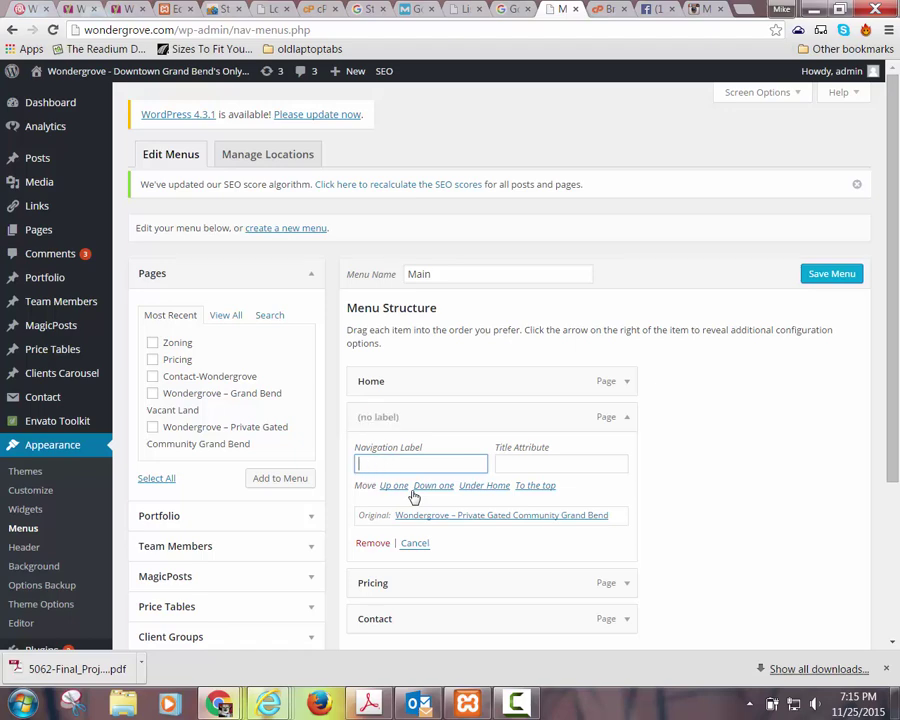
text(About)
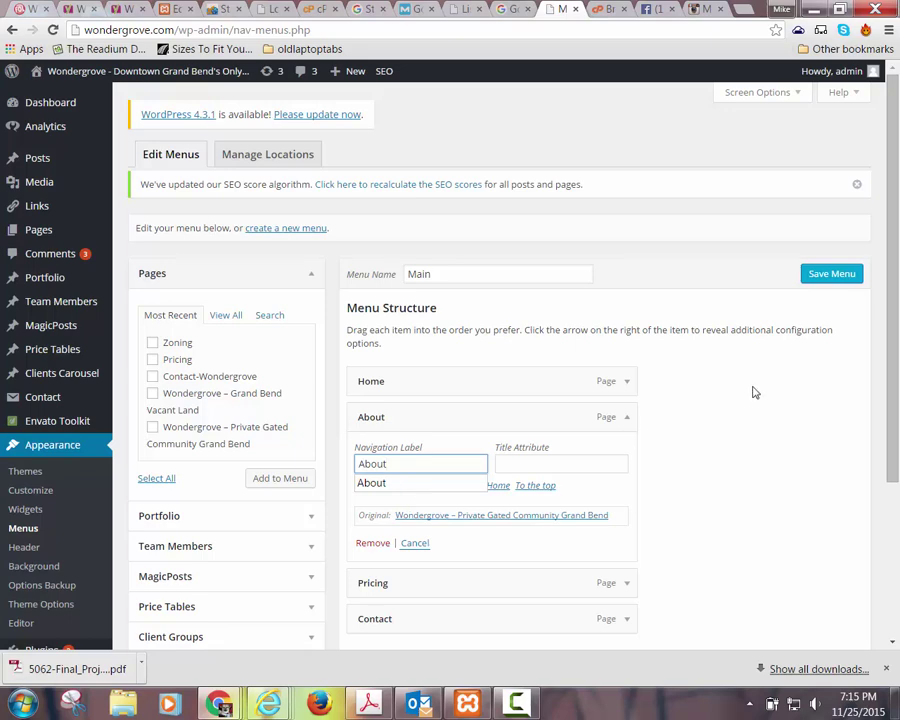
click(846, 280)
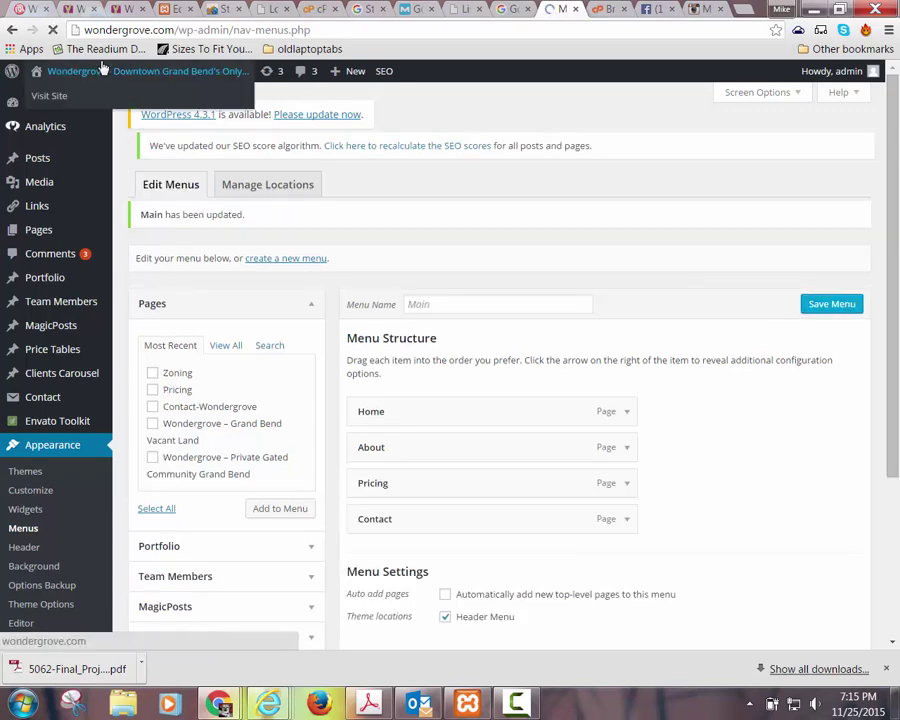
View the About page on the live site and examine the slug in its URL
click(110, 72)
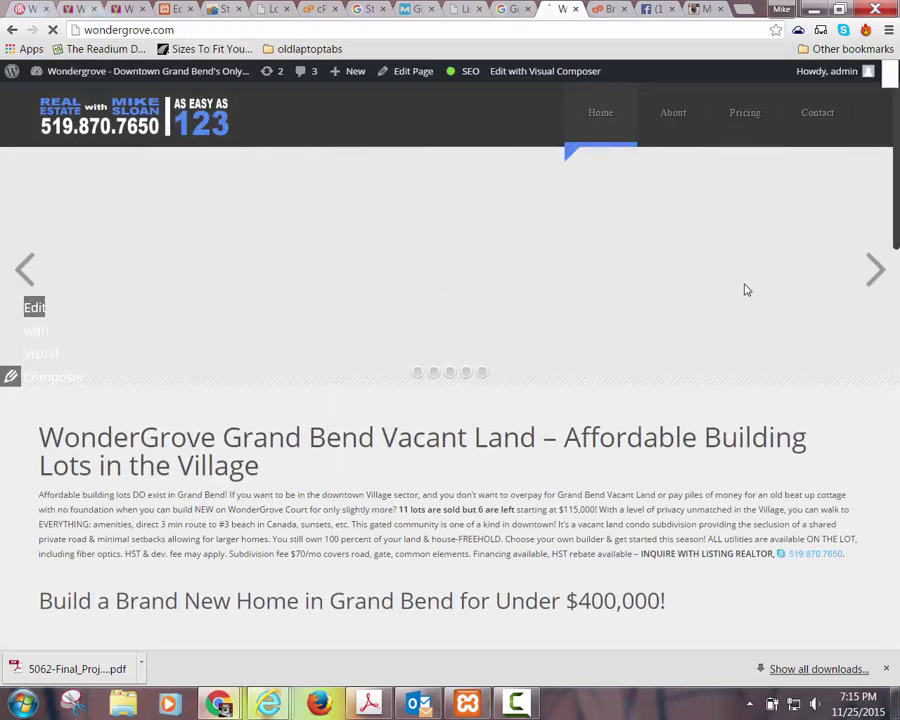
click(673, 113)
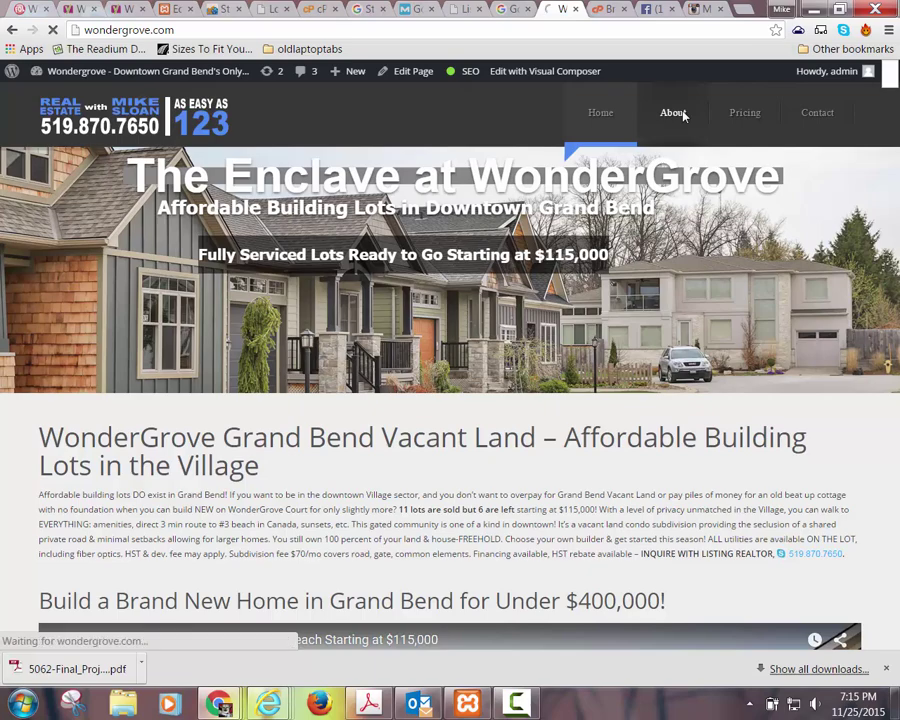
click(186, 30)
drag(186, 30, 458, 30)
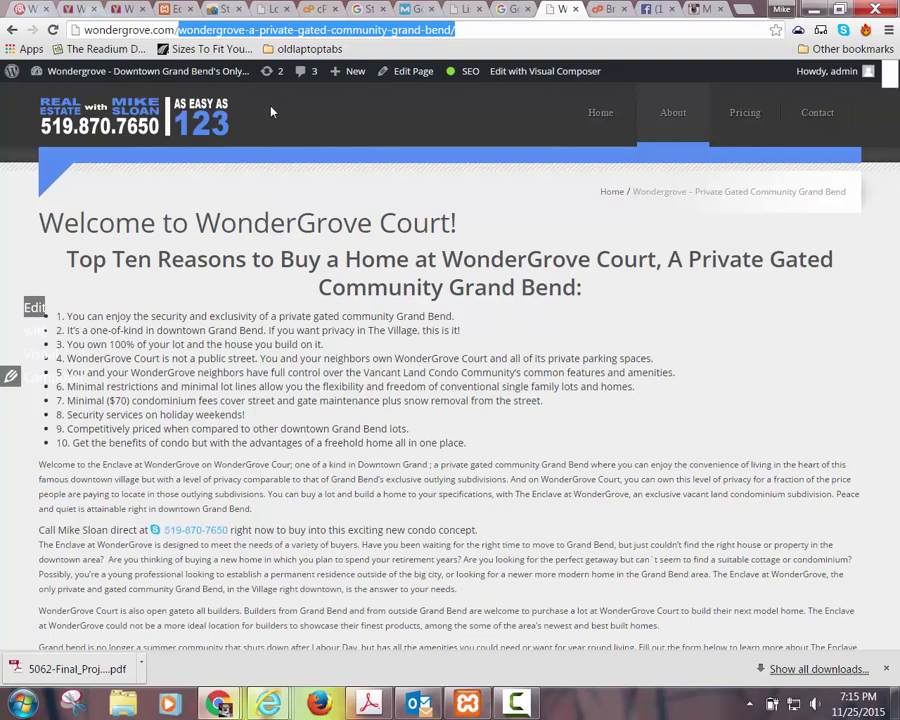
Open "Wondergrove – Private Gated Community Grand Bend" for editing and find its Yoast SEO content analysis
click(228, 70)
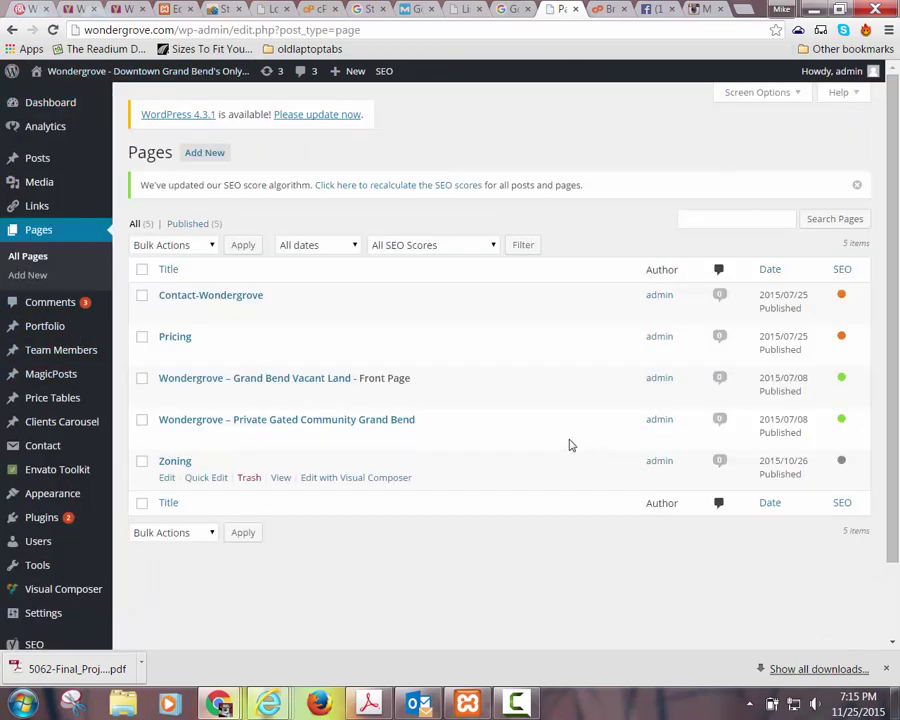
click(168, 437)
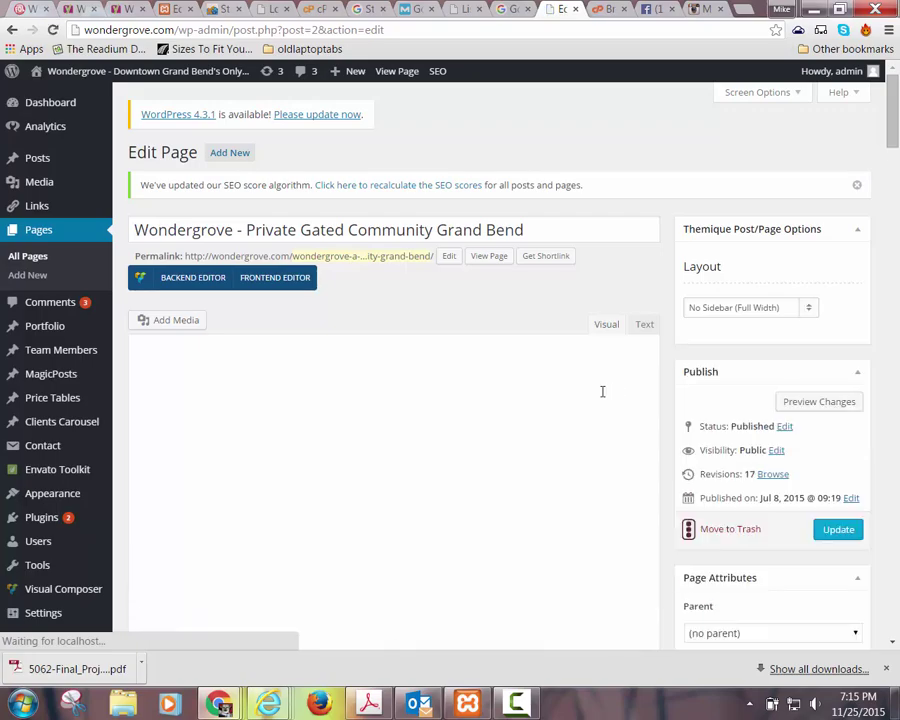
scroll(574, 424, down, 2)
scroll(551, 458, down, 4)
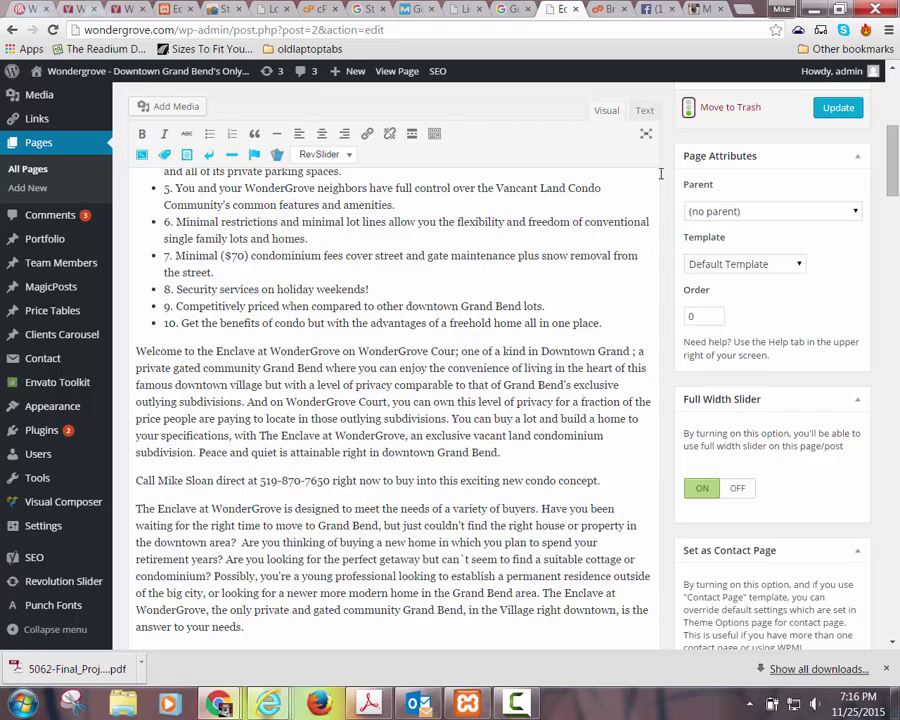
scroll(495, 376, down, 3)
scroll(495, 376, down, 12)
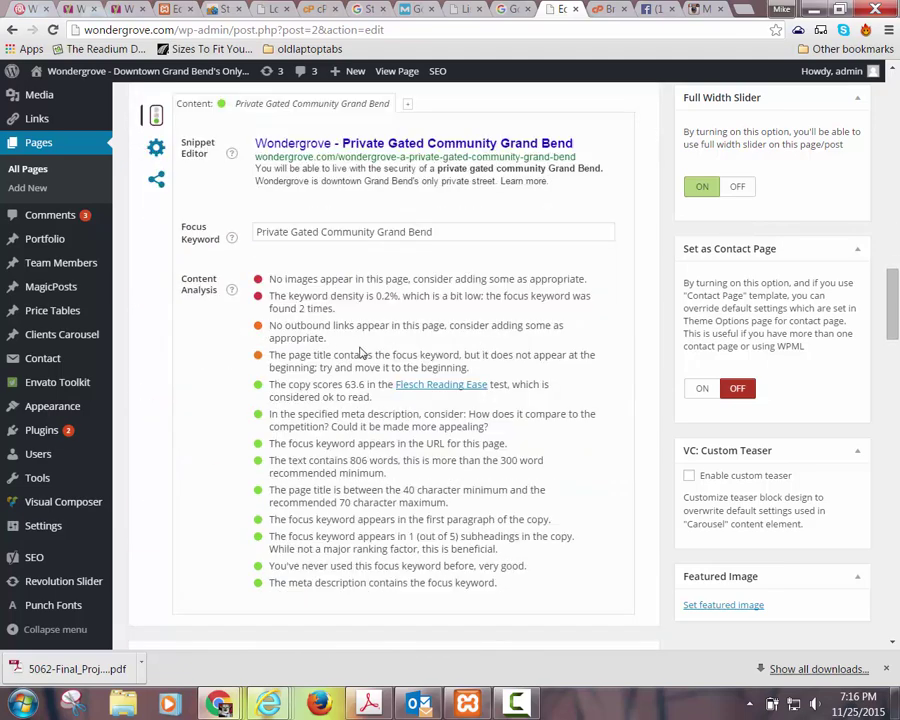
Examine the red and orange content analysis items on keyword density, outbound links, page title and images
drag(359, 312, 247, 307)
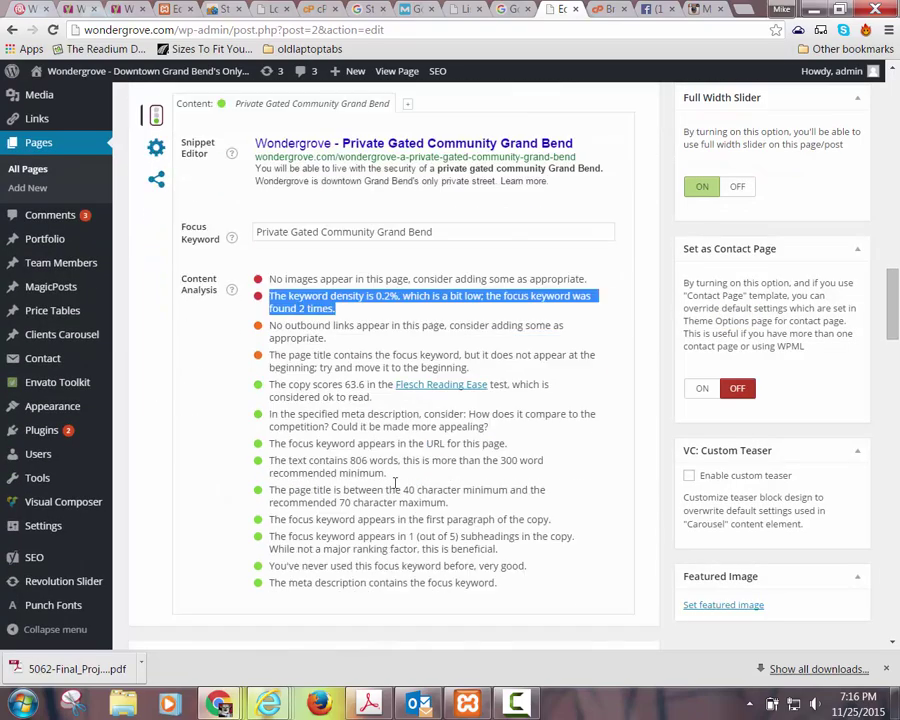
drag(337, 350, 267, 327)
click(267, 327)
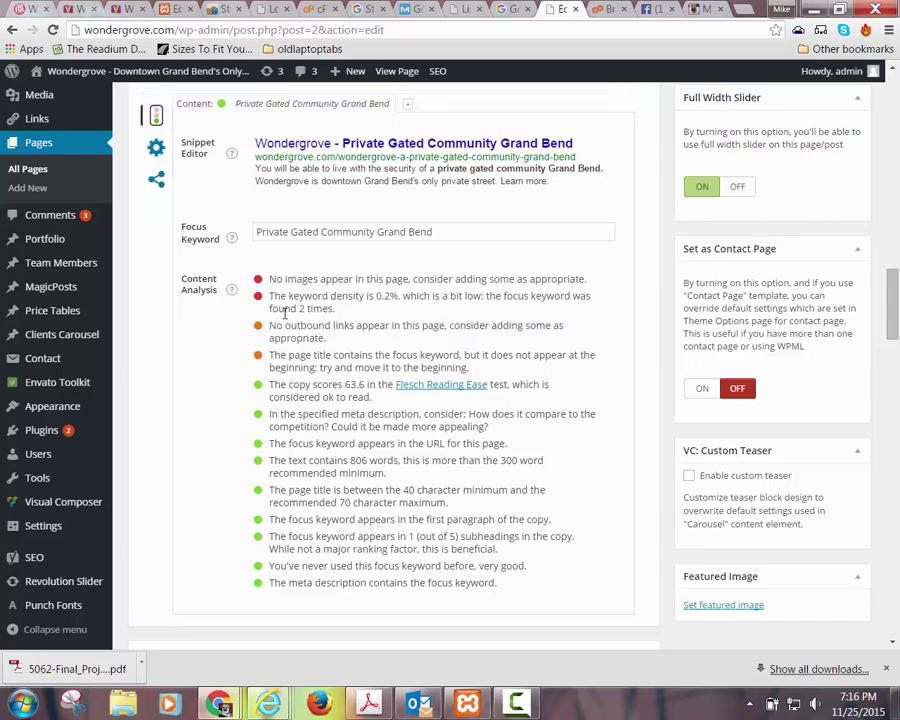
drag(490, 382, 268, 327)
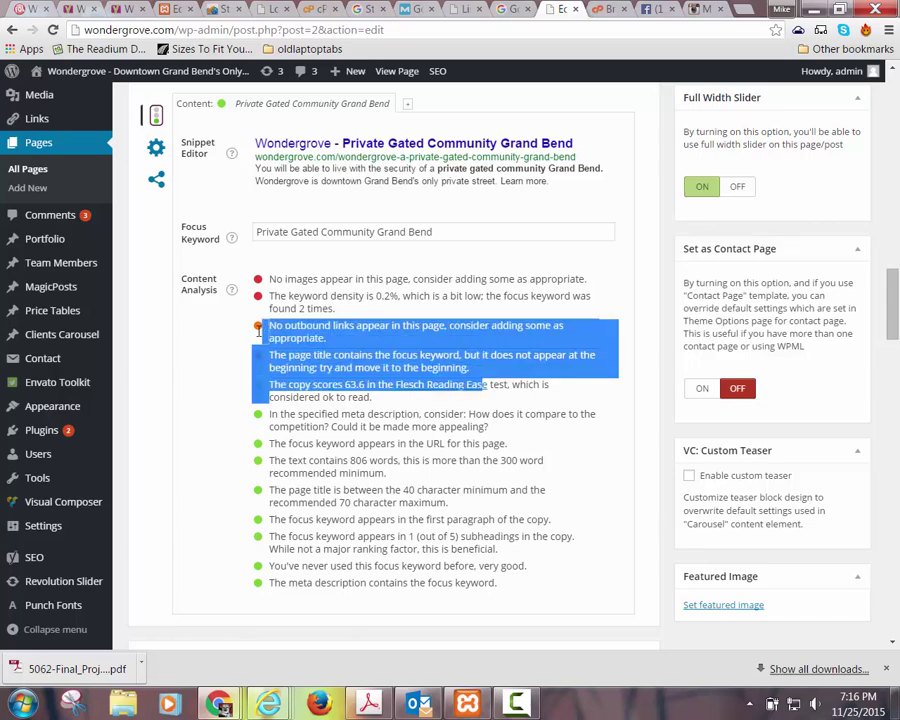
click(329, 360)
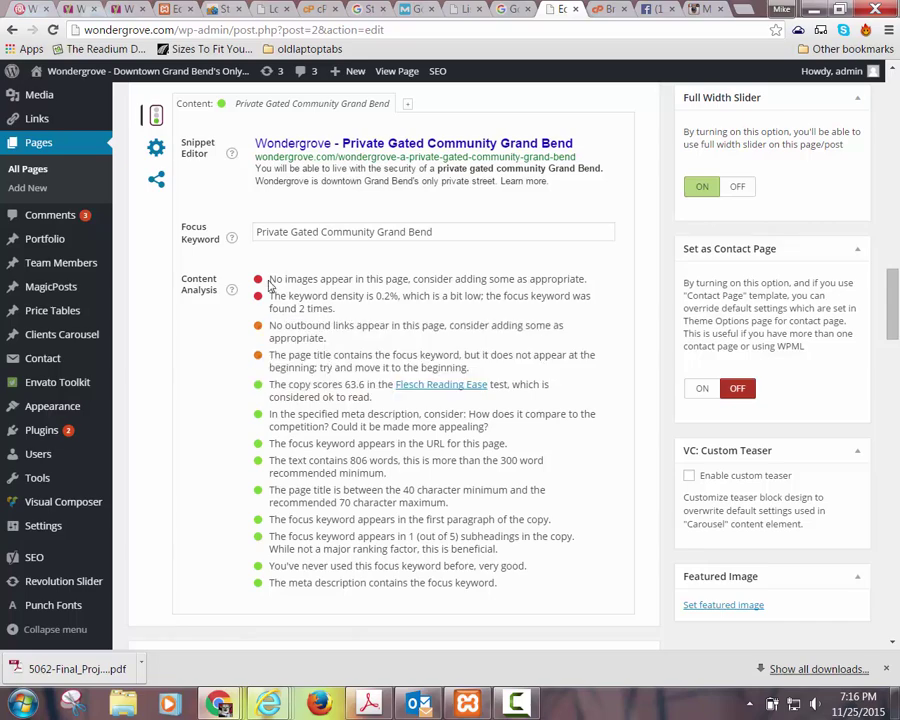
drag(268, 281, 604, 280)
click(448, 306)
scroll(427, 328, up, 4)
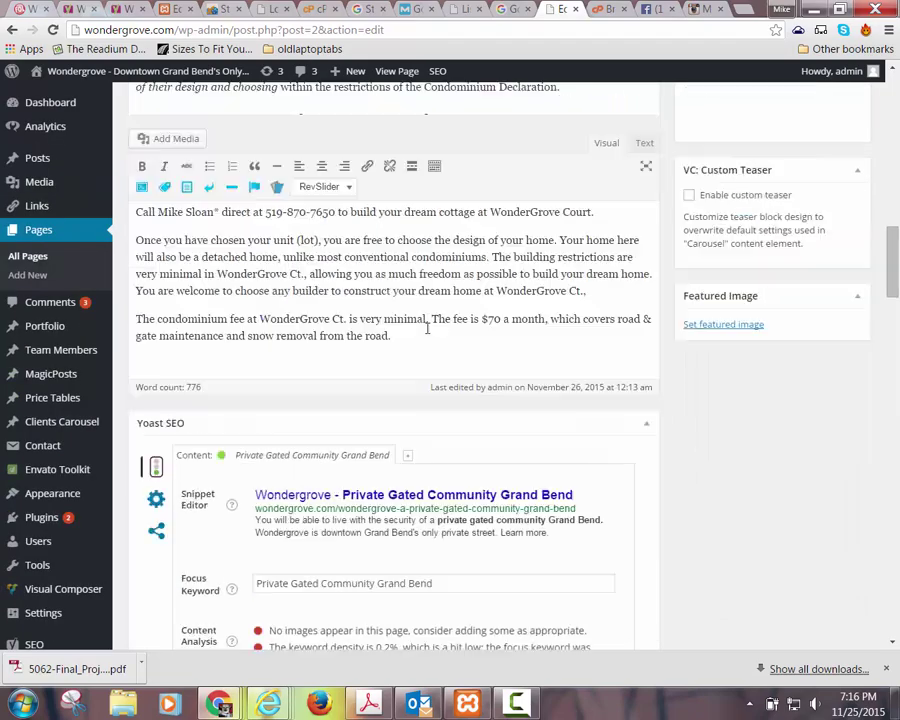
scroll(427, 328, up, 10)
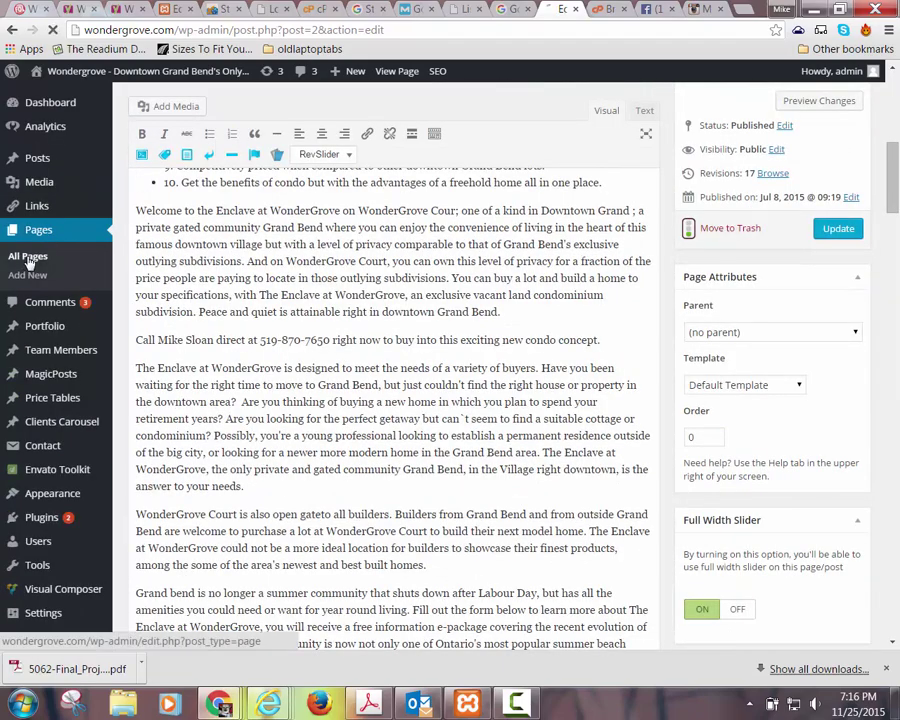
Open the Pricing page for editing and examine its Yoast SEO content analysis, especially the image alt tags item
click(29, 258)
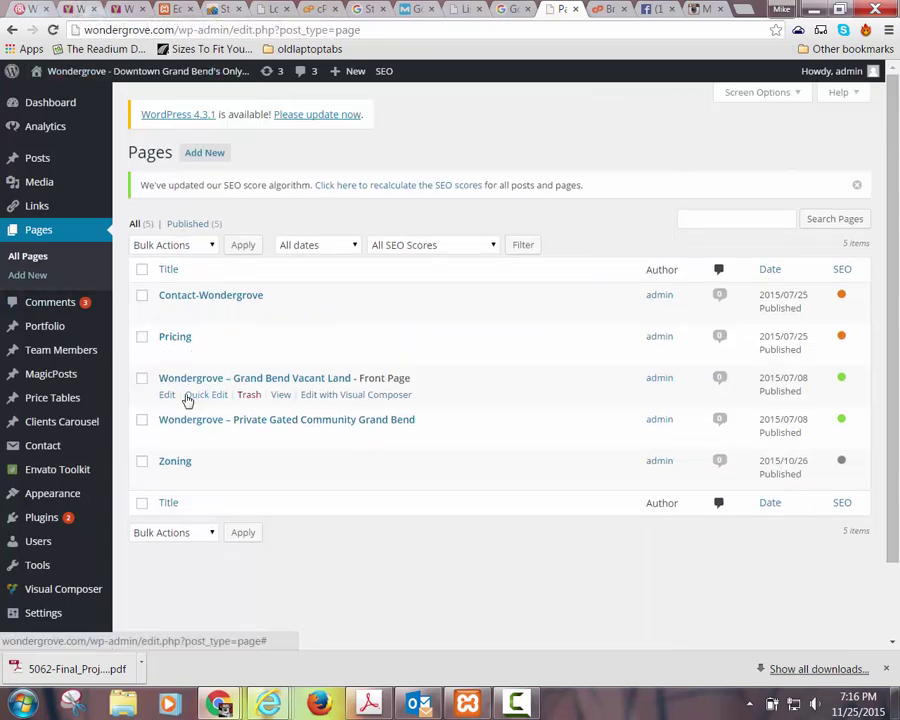
click(166, 353)
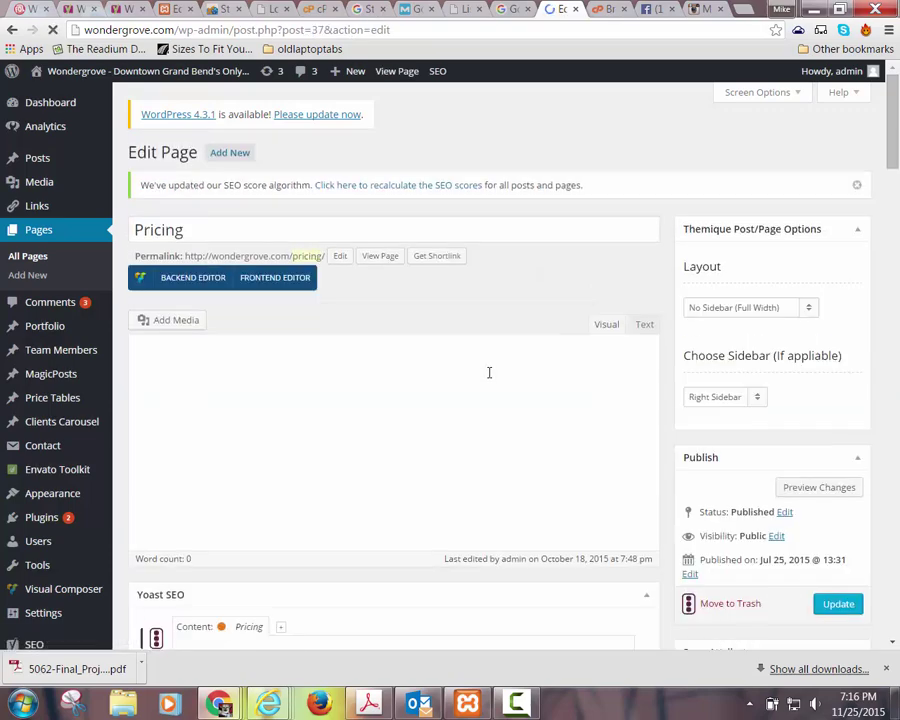
scroll(489, 372, down, 5)
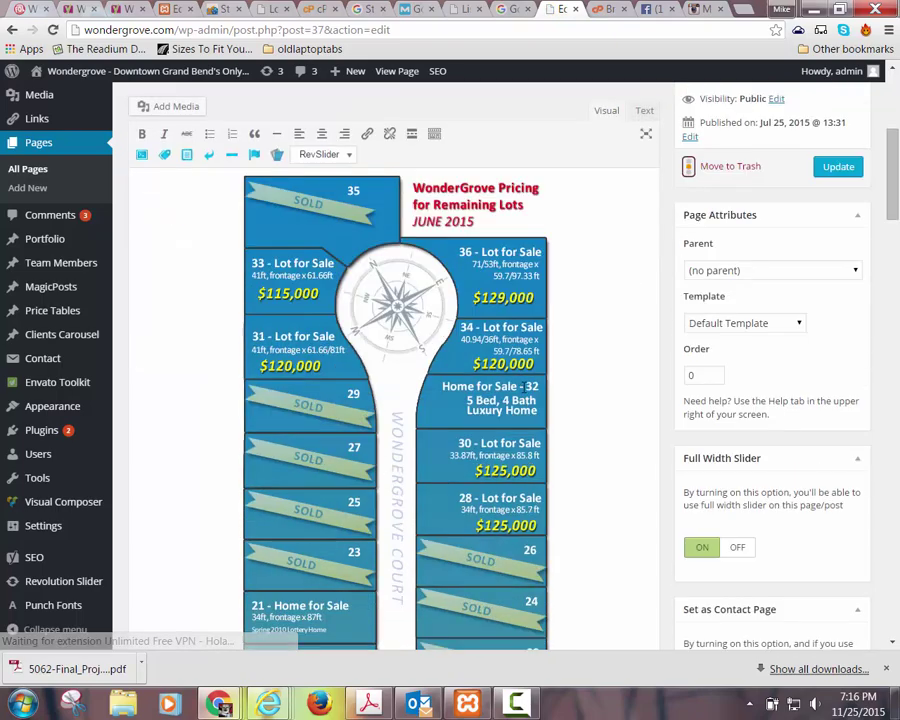
click(521, 386)
scroll(580, 260, down, 5)
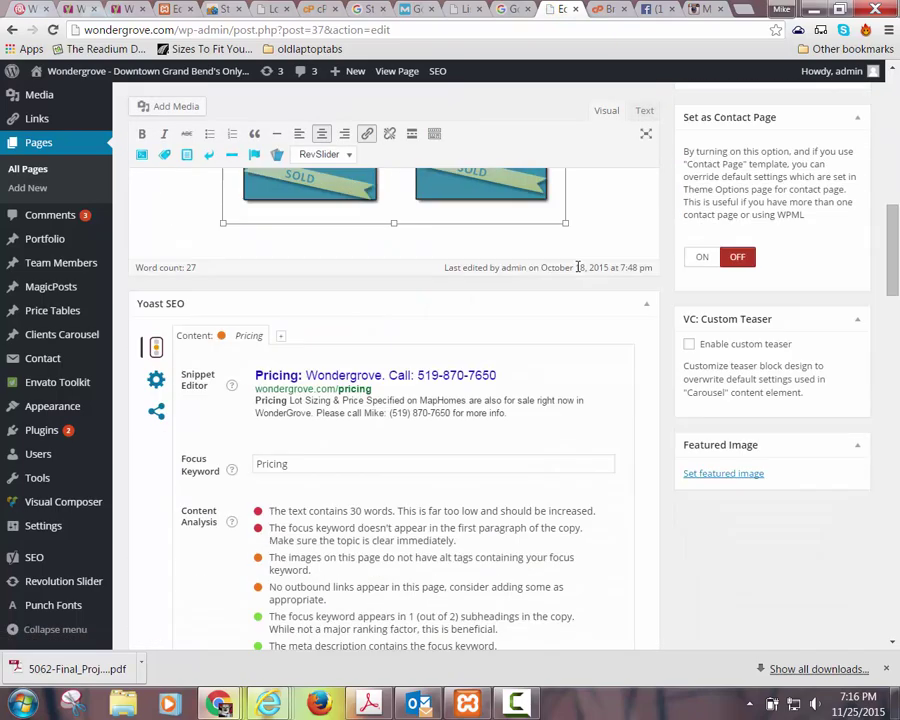
scroll(578, 267, down, 2)
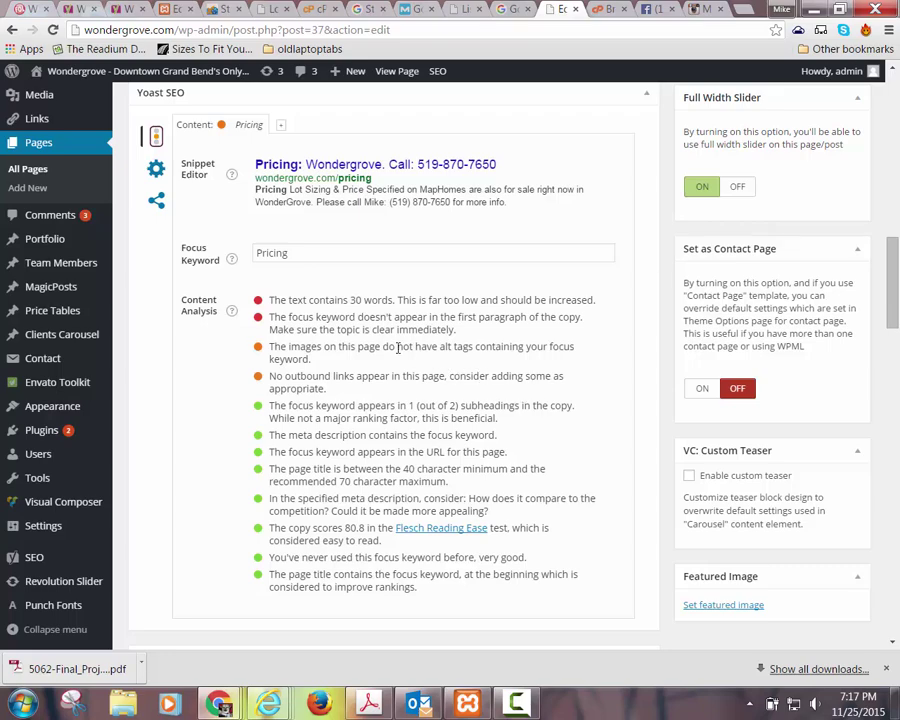
drag(268, 347, 285, 373)
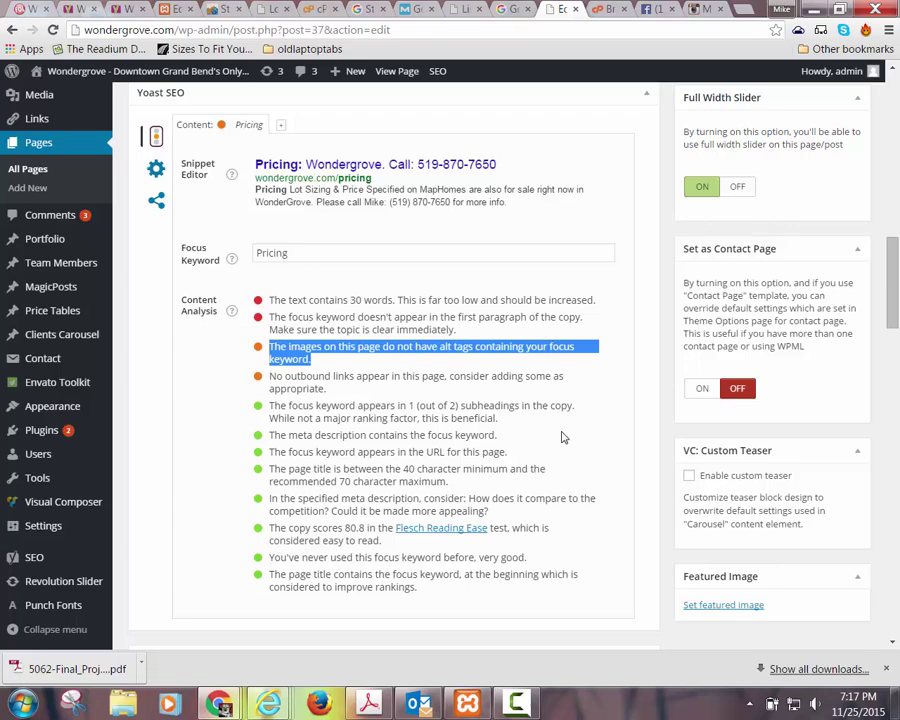
Review the point-by-point breakdown and set-up steps in the final project specifications PDF, and return to the Pricing page editor in Chrome
click(367, 702)
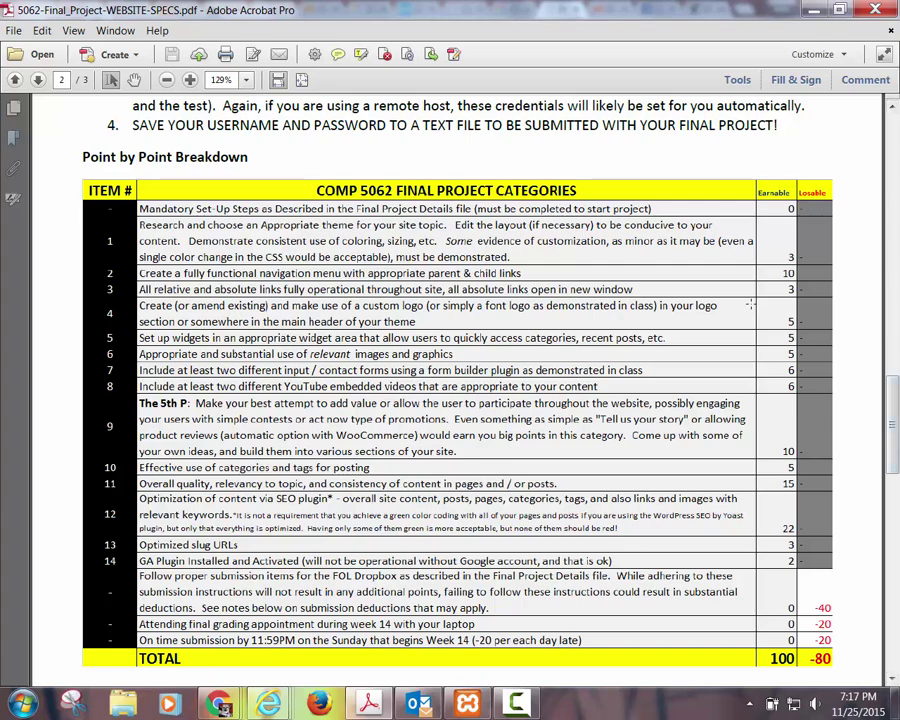
scroll(745, 271, down, 1)
scroll(745, 271, down, 1)
scroll(694, 312, up, 2)
scroll(700, 295, up, 3)
scroll(715, 175, up, 4)
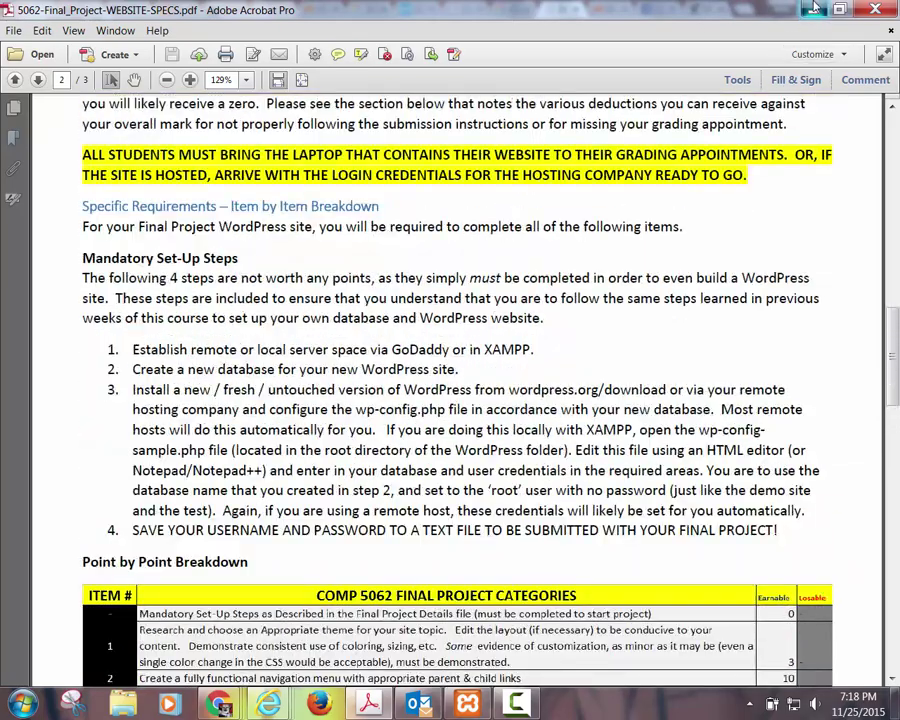
key(alt+Tab)
scroll(459, 370, up, 10)
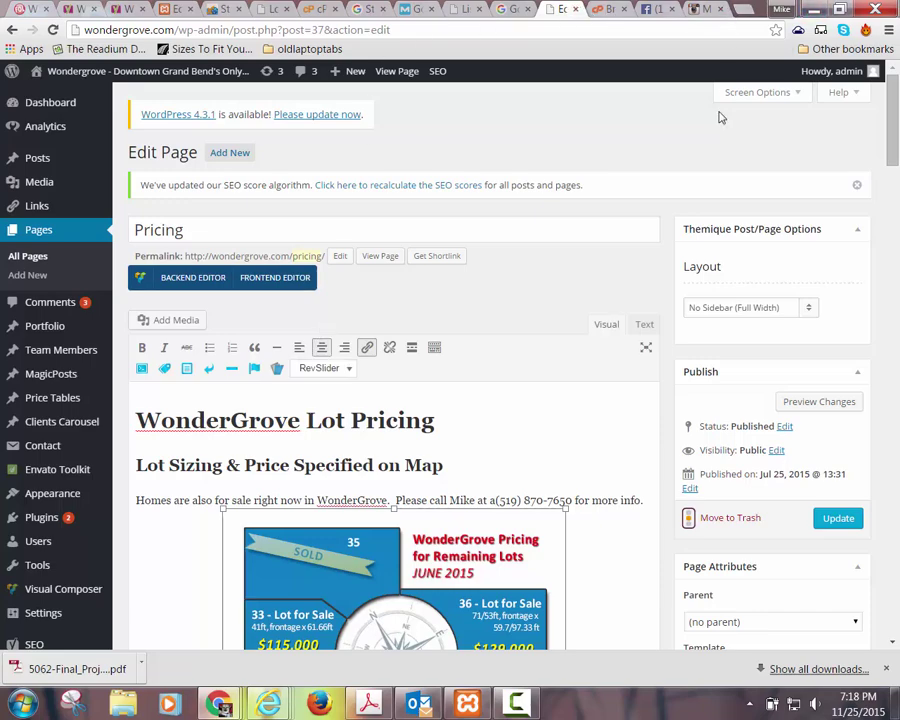
Search Google in a new browser tab for "yoast seo facebook business page" and highlight the first result's advice on entering the Facebook Page URL
click(740, 10)
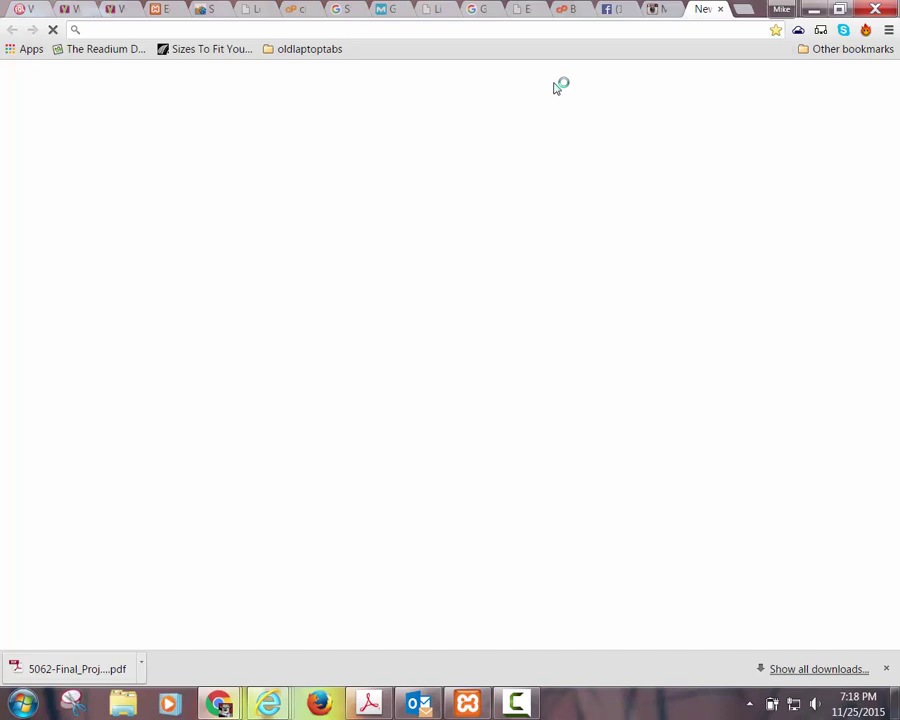
text(yoast seo )
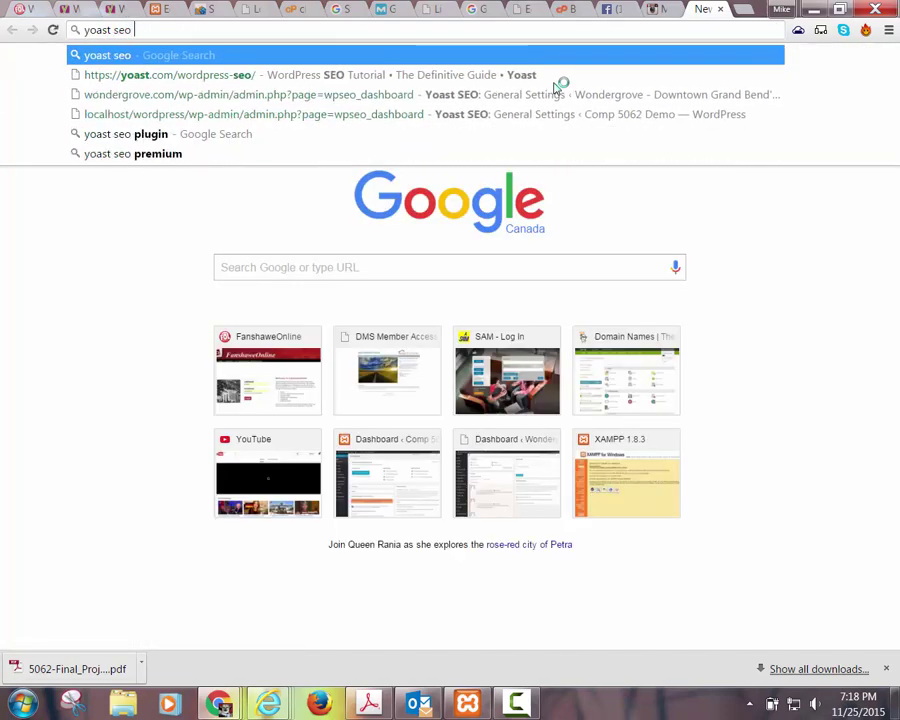
text(facebook )
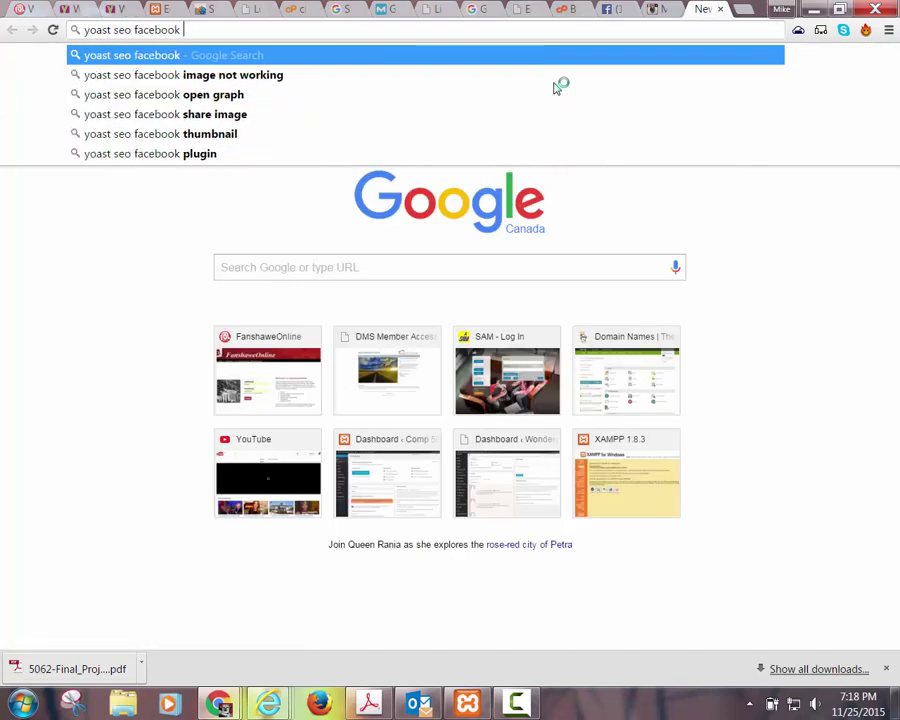
text(b)
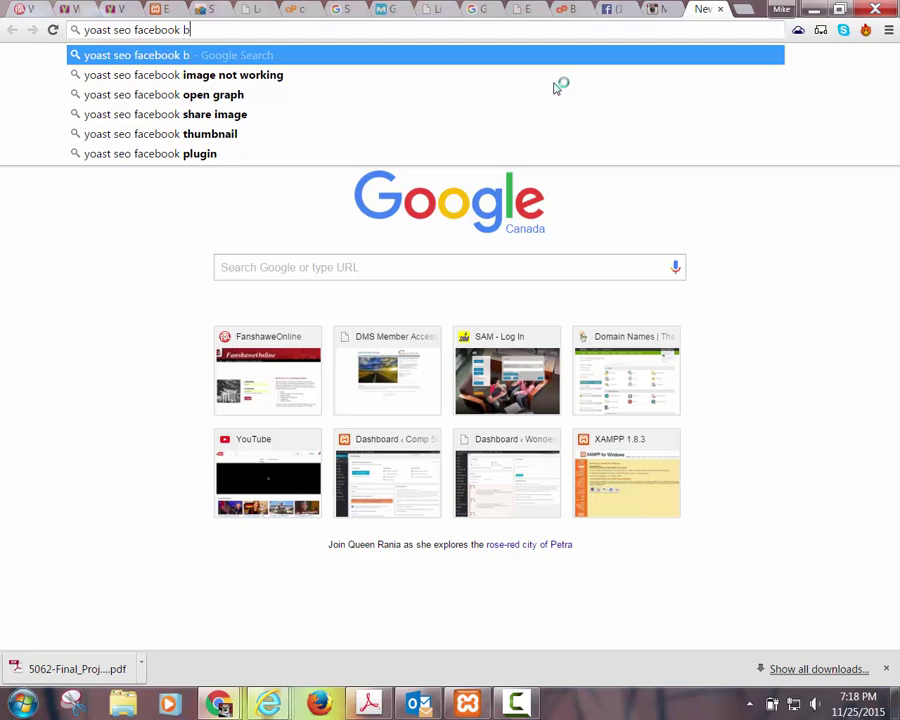
text(usiness page)
key(Return)
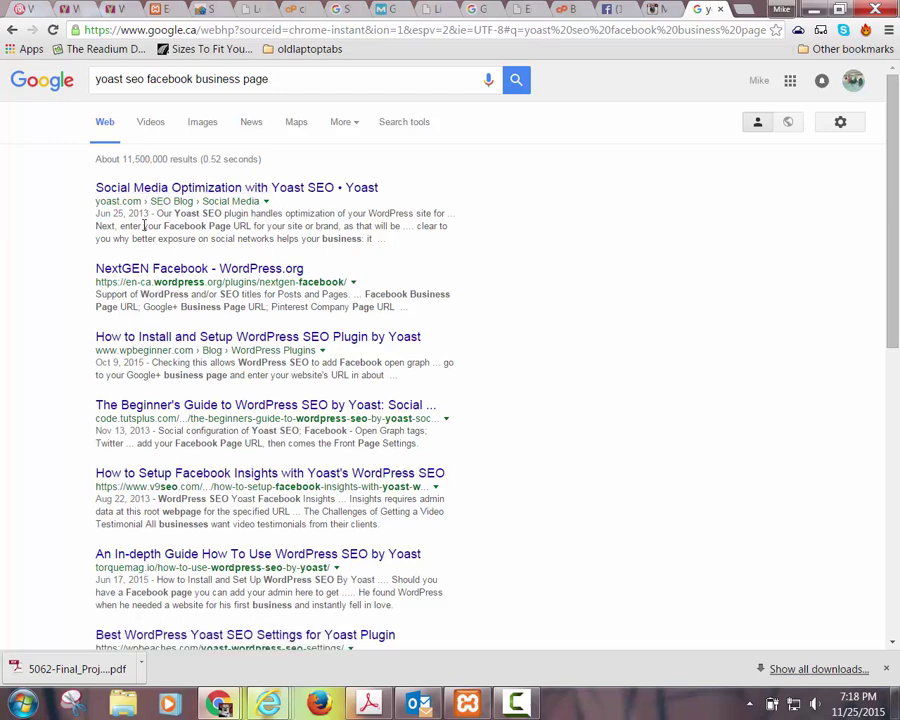
drag(120, 225, 340, 228)
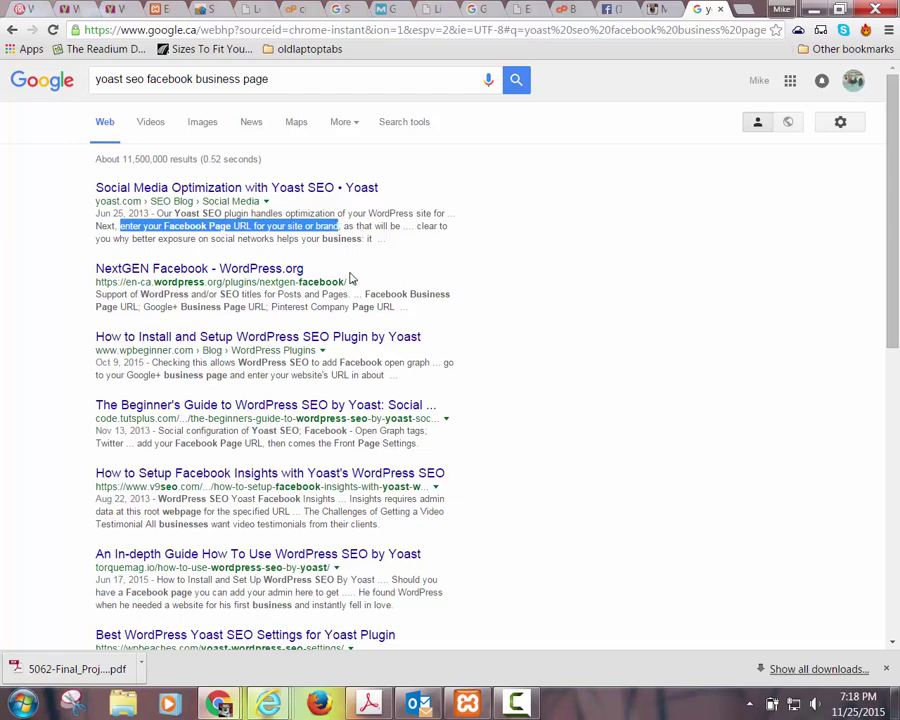
Open the "Social Media Optimization with Yoast SEO" article, find "faceb" on the page and go to its Facebook section
click(235, 187)
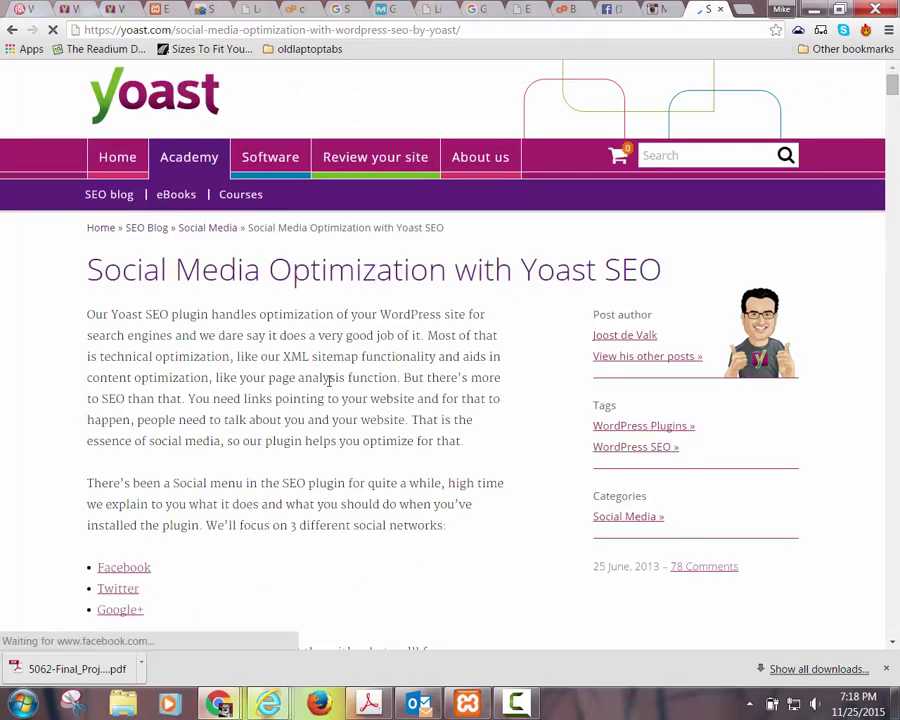
key(ctrl+f)
text(faceb)
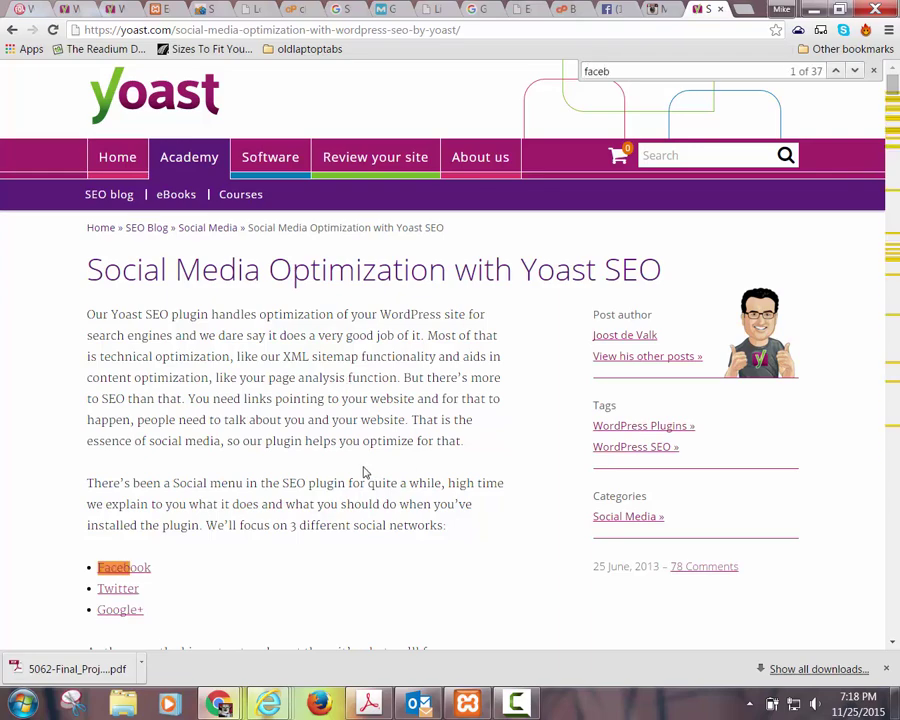
scroll(113, 422, down, 2)
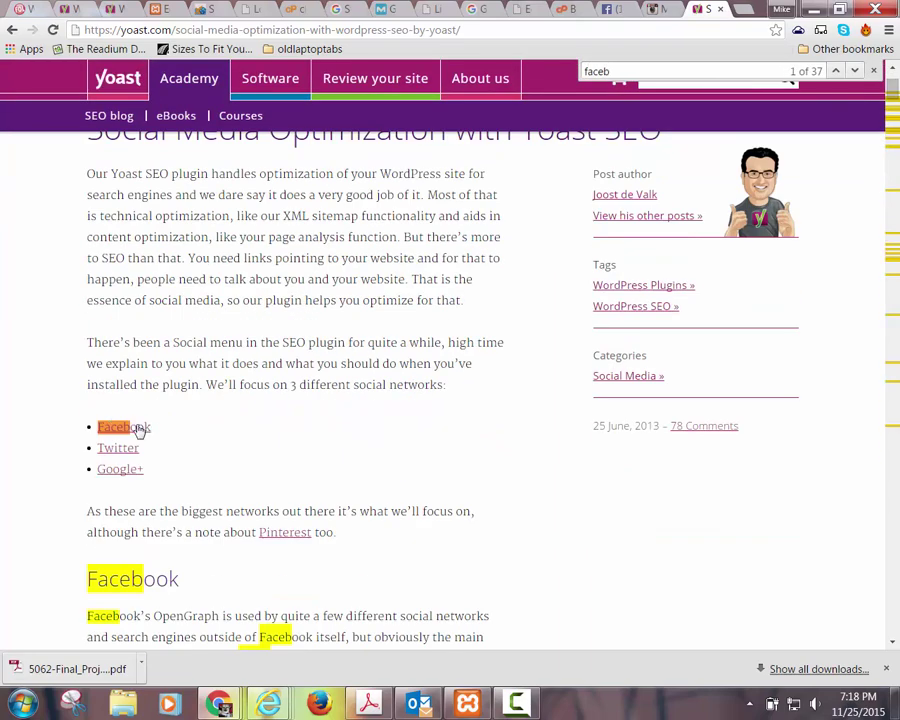
click(135, 426)
scroll(338, 407, up, 1)
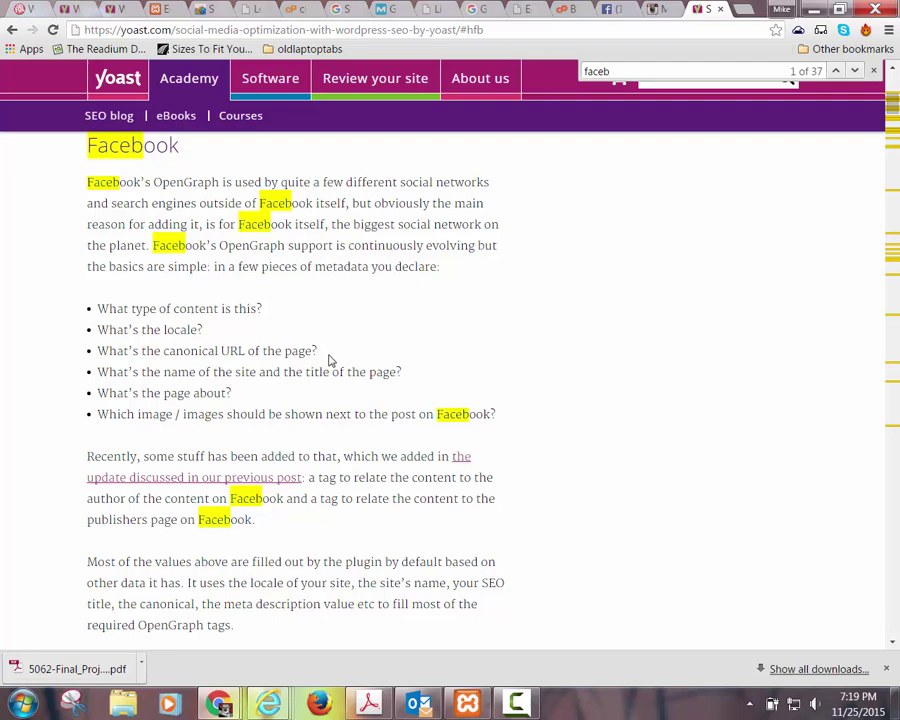
Read the article's Facebook section on OpenGraph metadata and what needs to be set up in the plugin
scroll(332, 365, down, 1)
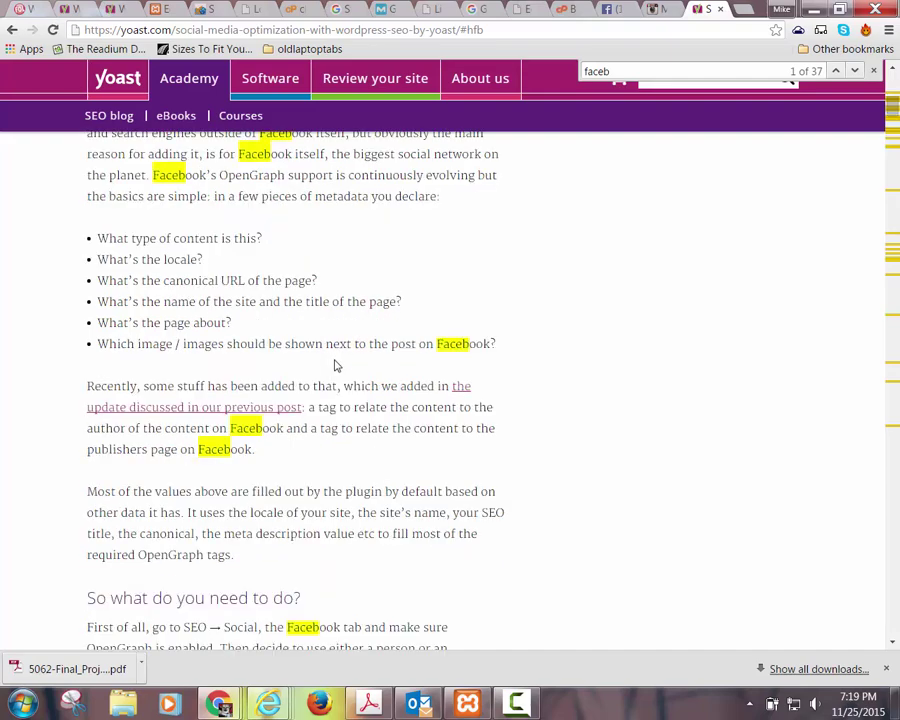
scroll(332, 363, down, 1)
scroll(335, 355, down, 1)
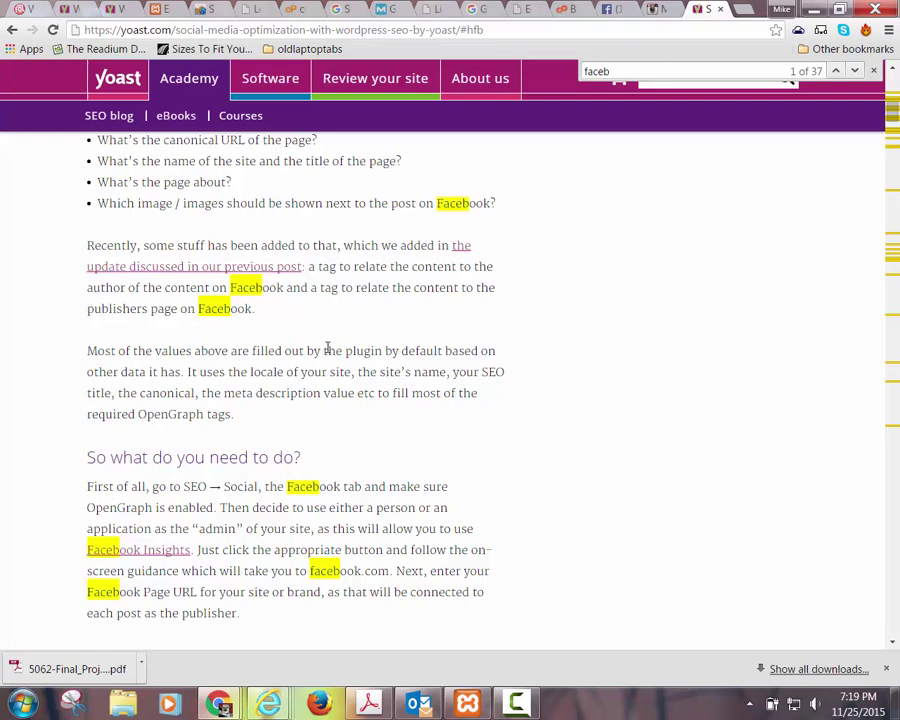
scroll(750, 380, up, 10)
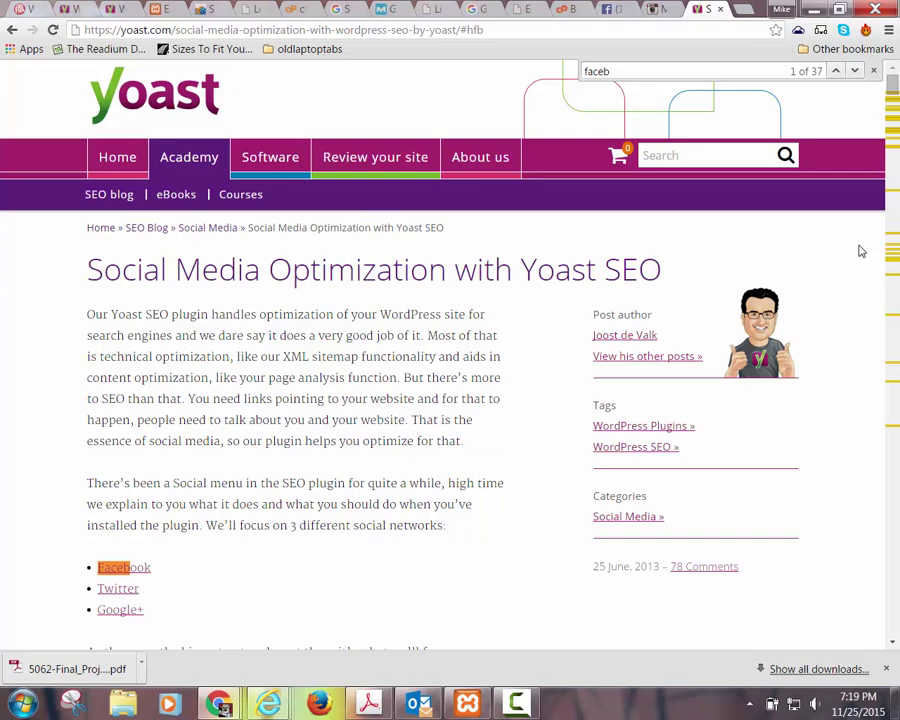
scroll(862, 251, down, 1)
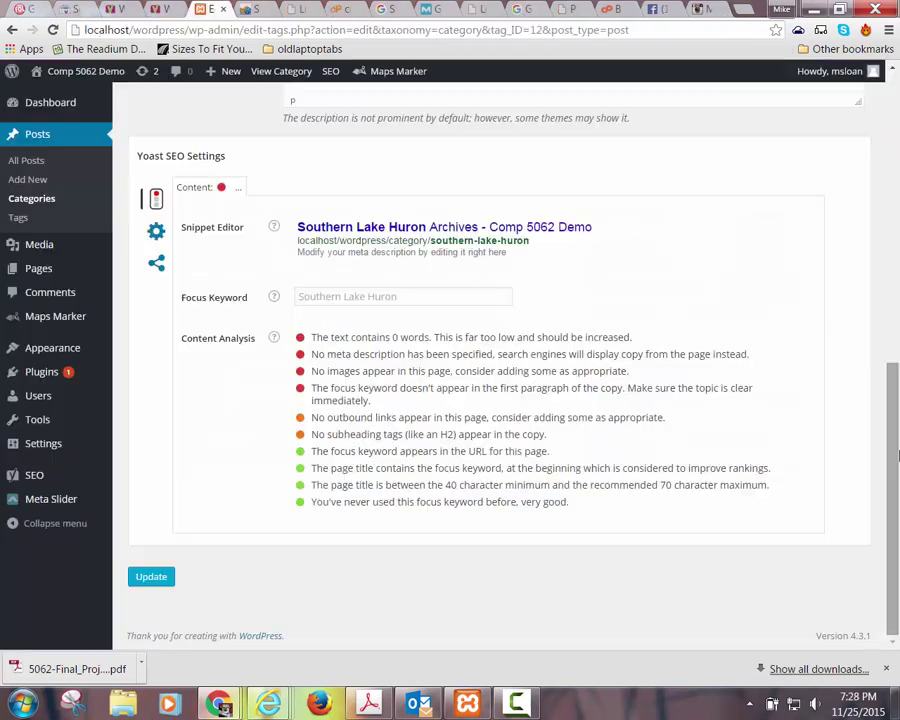
On the Comp 5062 Demo site, look over the list of all posts and open the Yoast SEO general settings
scroll(524, 270, up, 10)
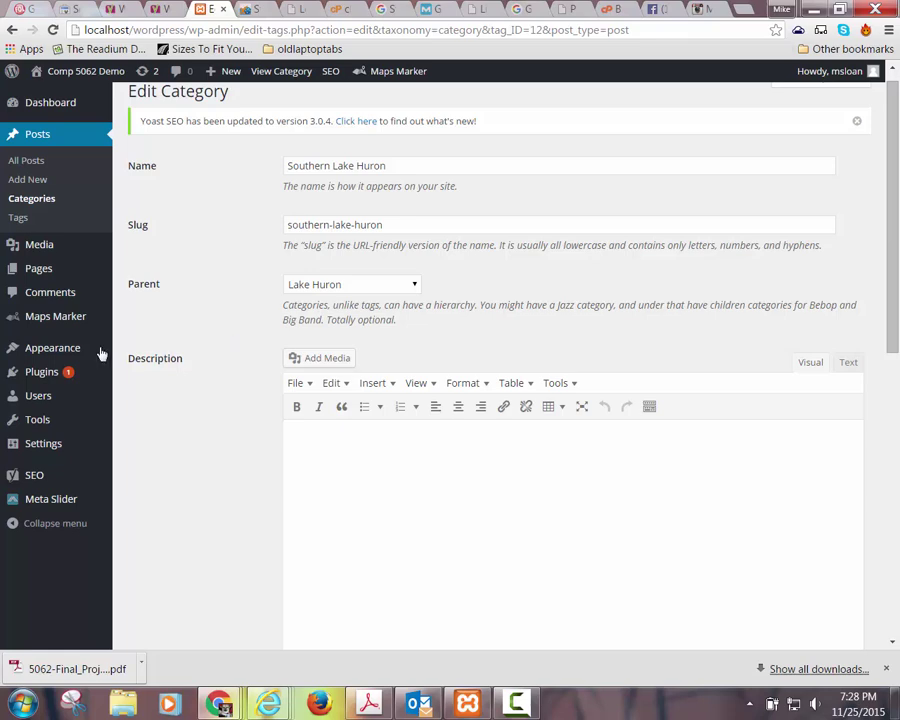
mouse_move(52, 352)
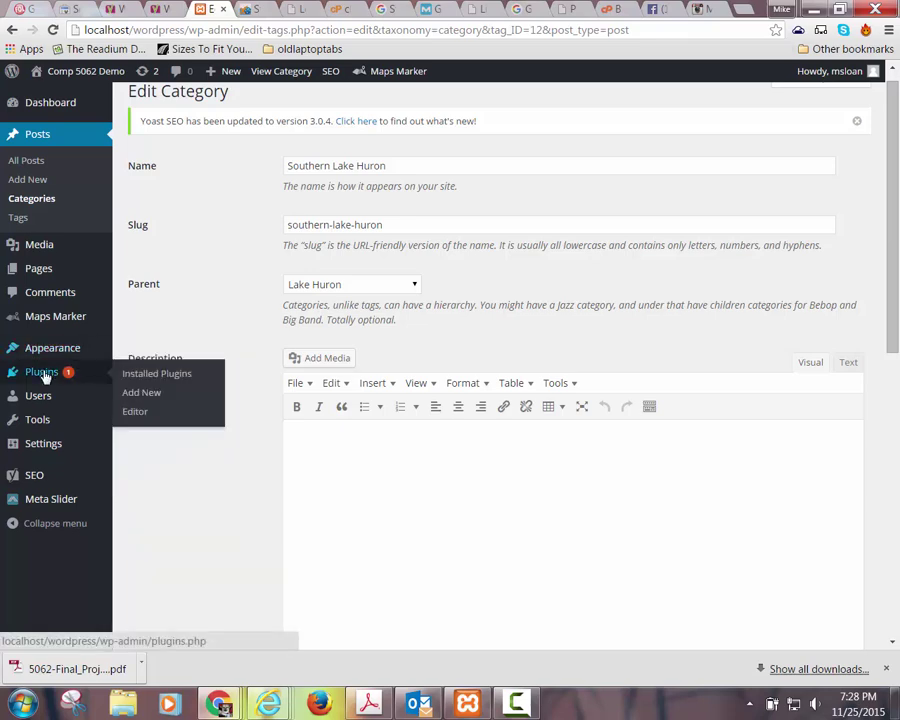
click(33, 478)
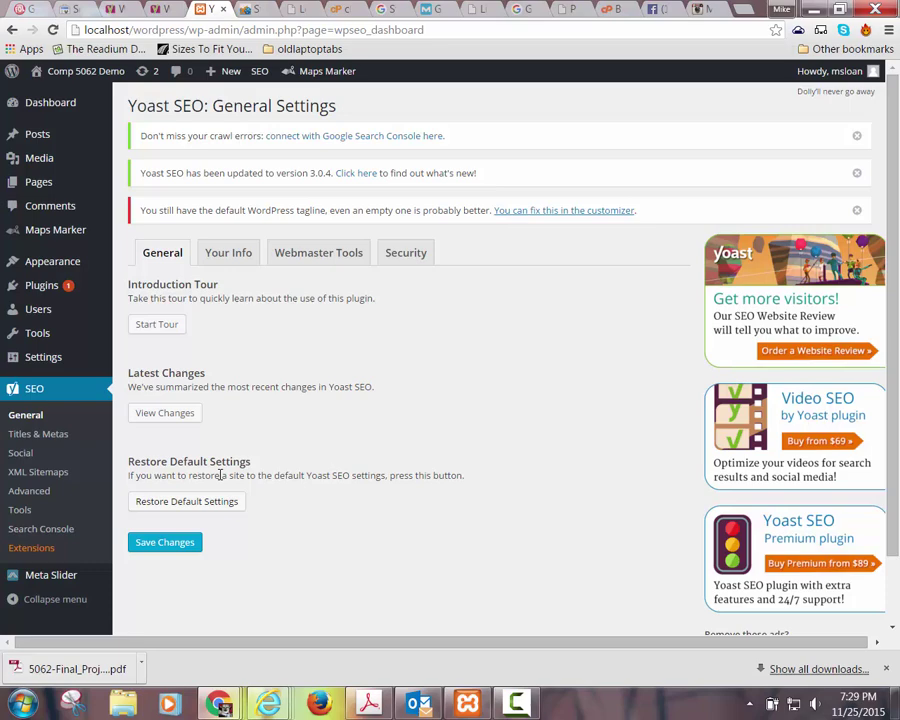
click(141, 155)
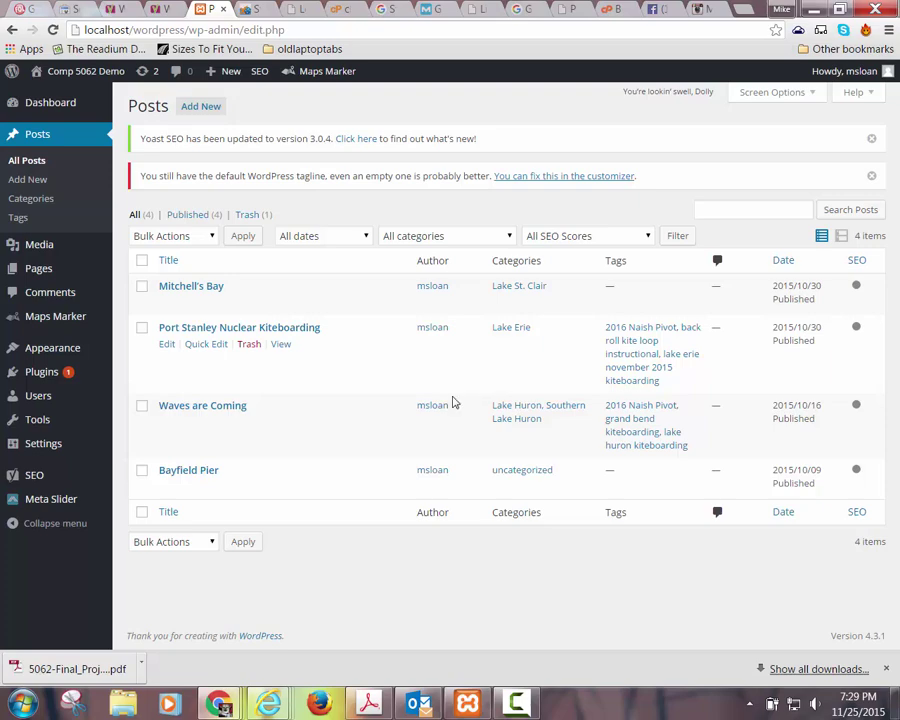
click(43, 470)
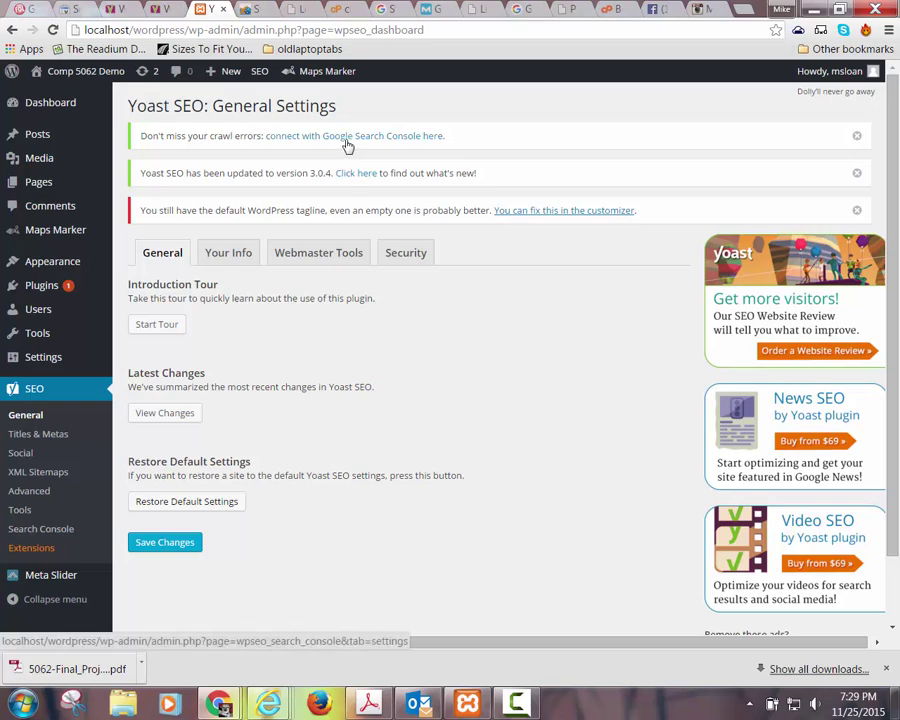
View Yoast's Webmaster Tools fields and Search Console settings, request a Google authorization code, and dismiss the account chooser without choosing an account
click(329, 254)
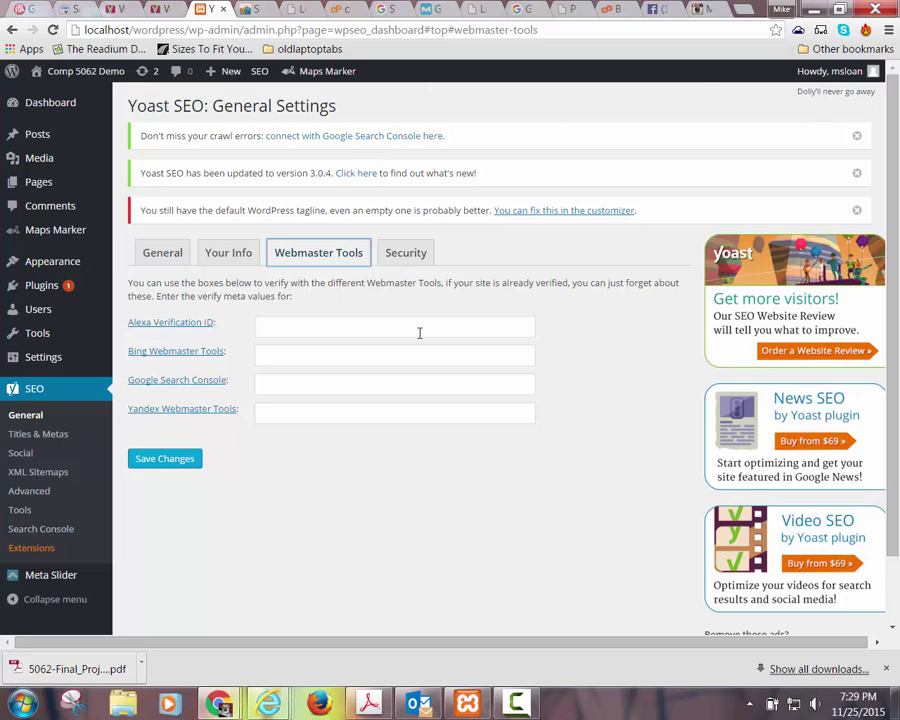
click(324, 139)
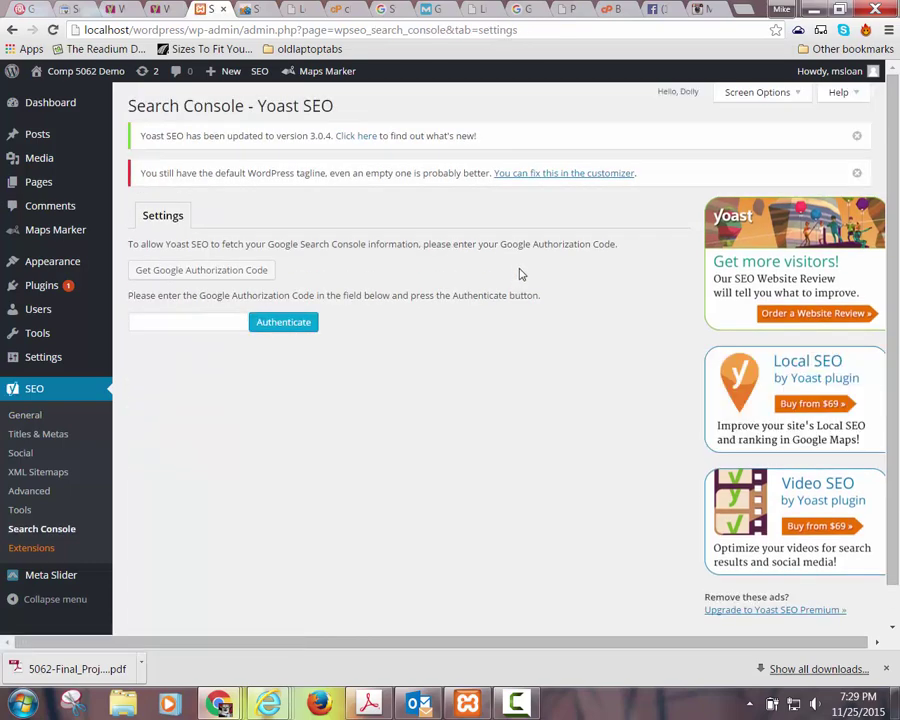
click(212, 271)
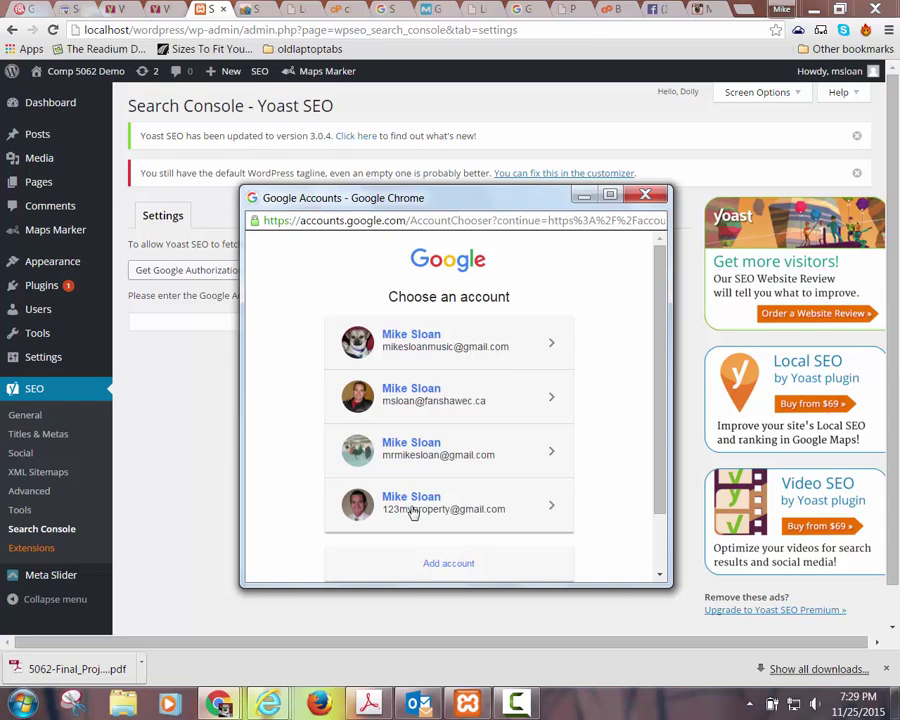
click(647, 195)
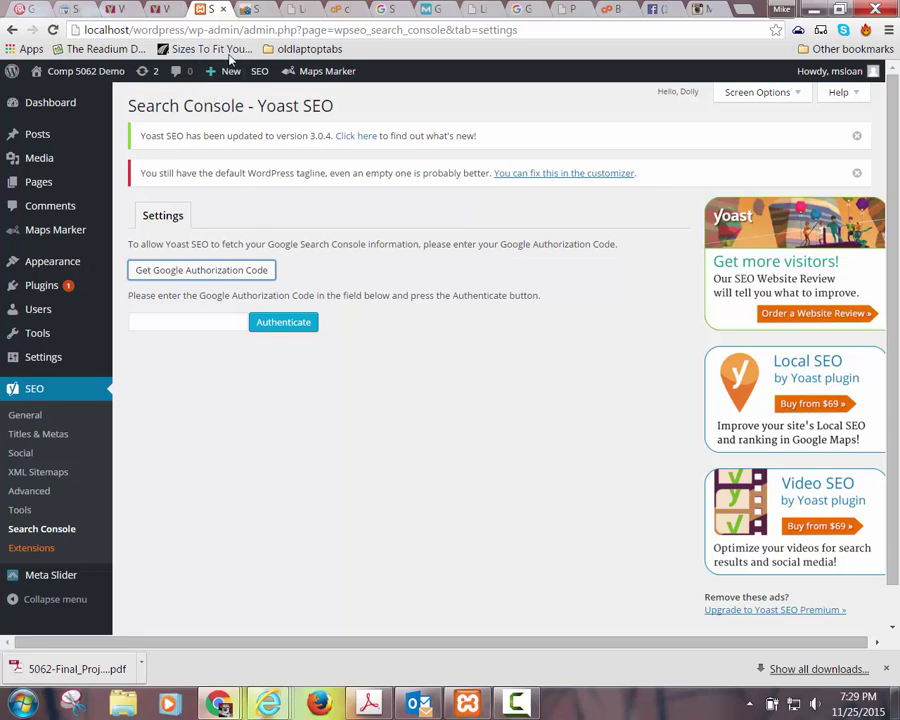
Switch to Google Search Console and look through its list of website properties
click(245, 10)
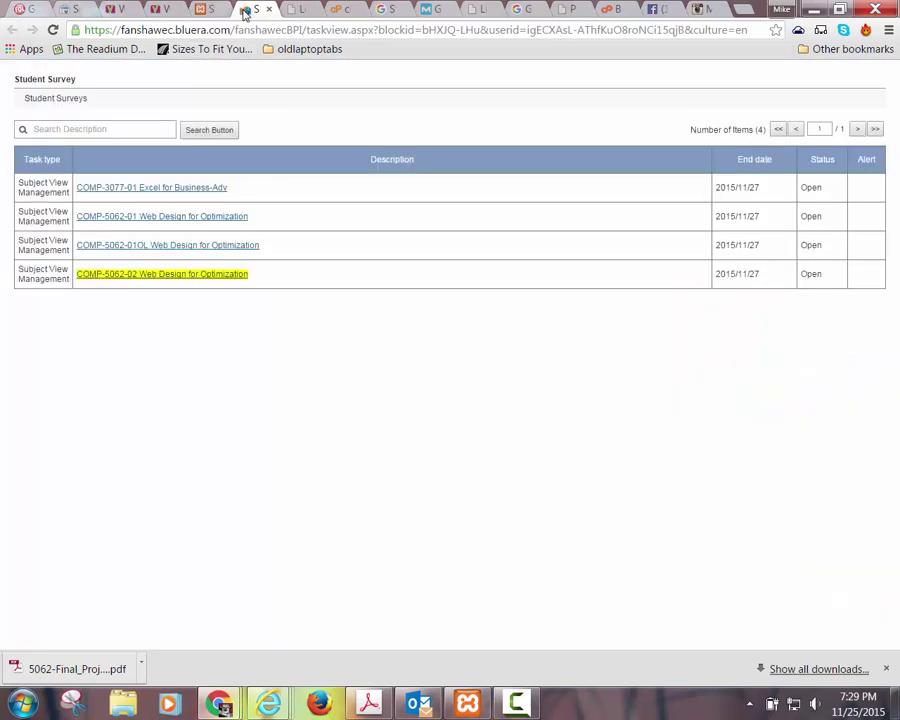
click(74, 12)
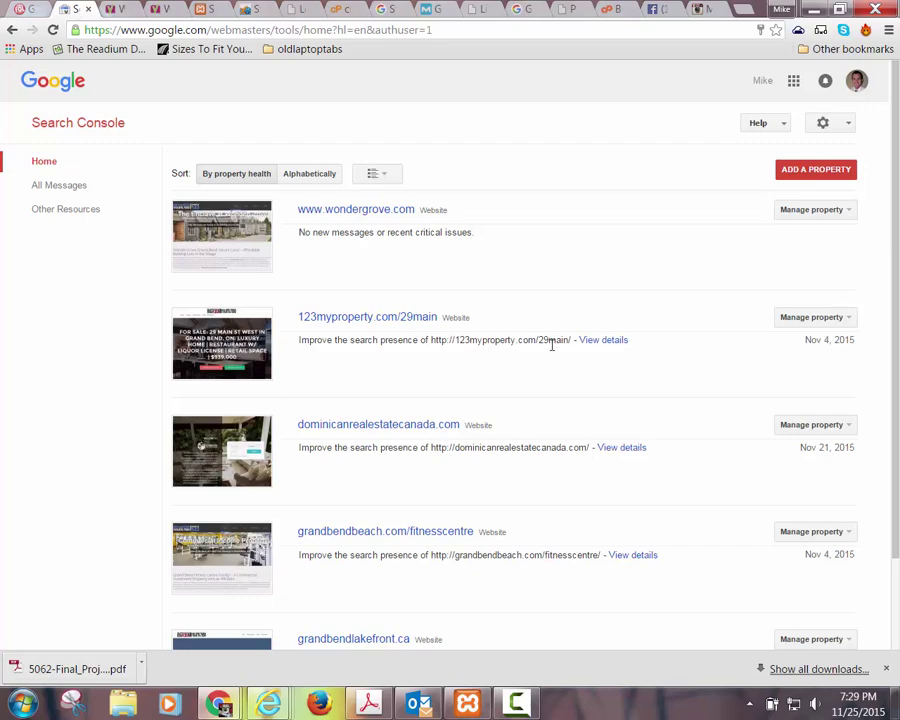
scroll(556, 372, down, 3)
scroll(556, 372, up, 3)
scroll(462, 317, down, 3)
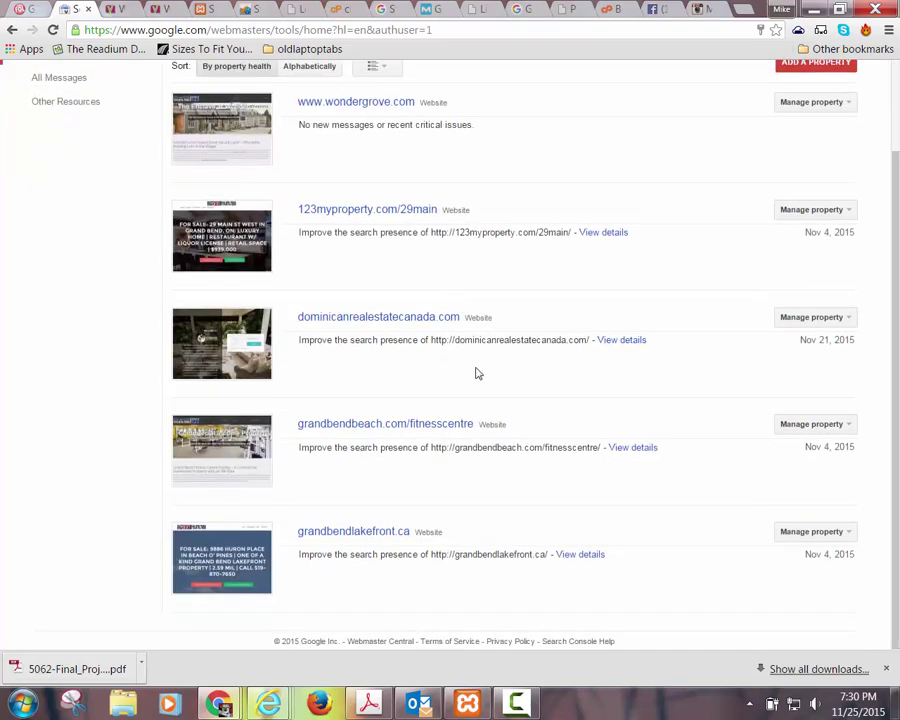
scroll(476, 372, up, 3)
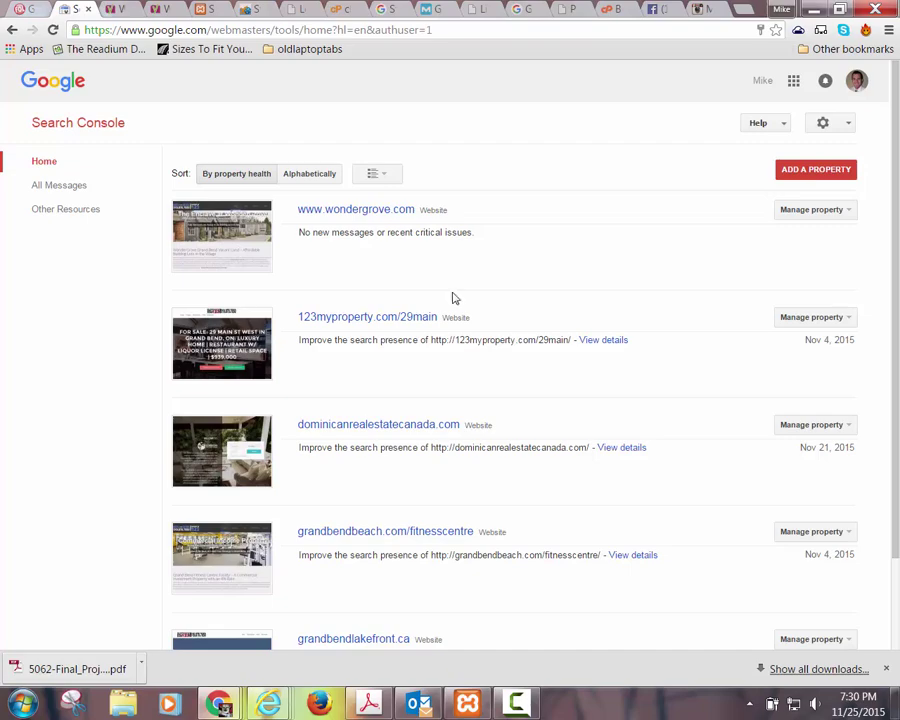
Return to Yoast's Search Console settings on the demo site and highlight "localhost/wordpress/wp-admin/" in the page address
click(111, 10)
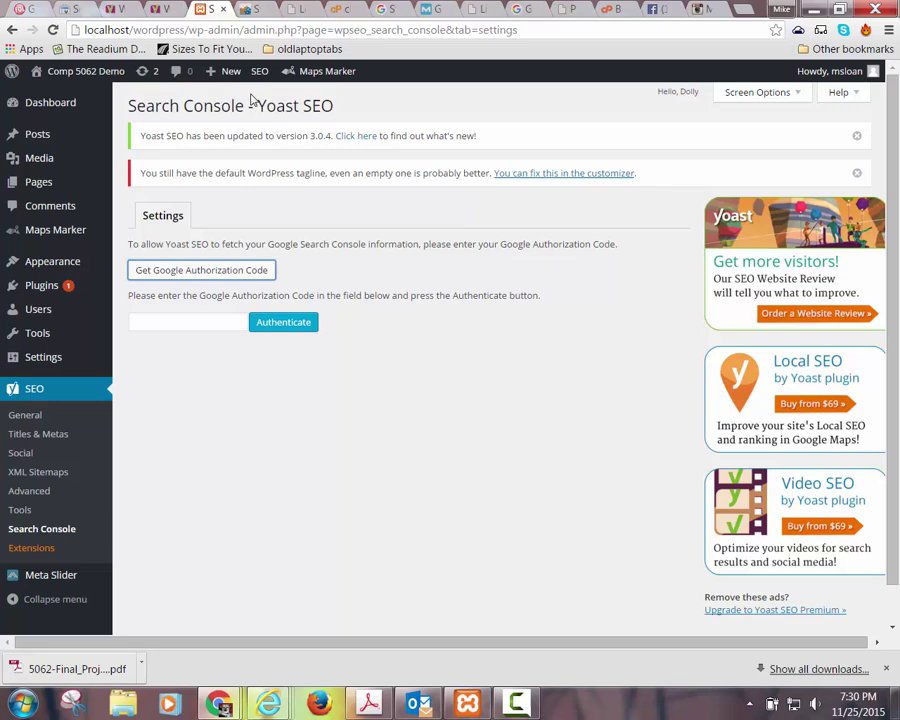
click(205, 9)
drag(86, 30, 244, 31)
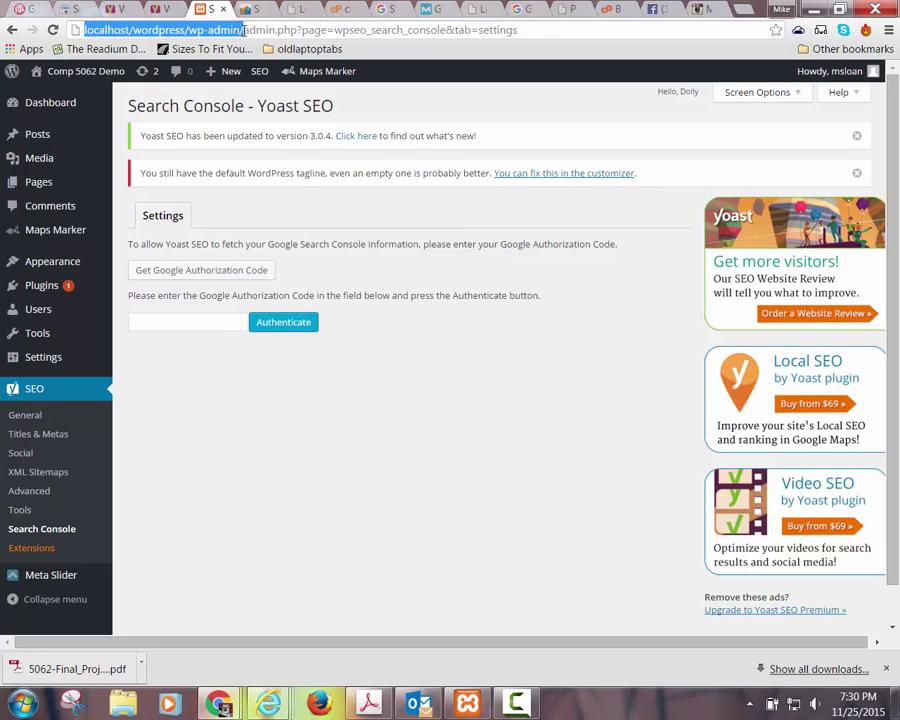